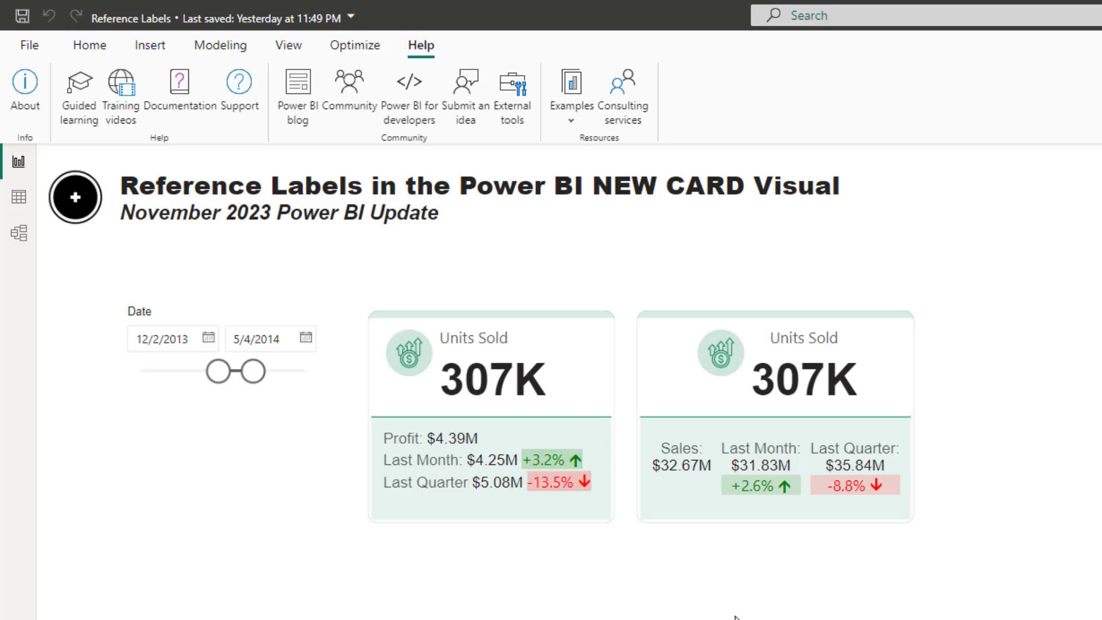
click(576, 310)
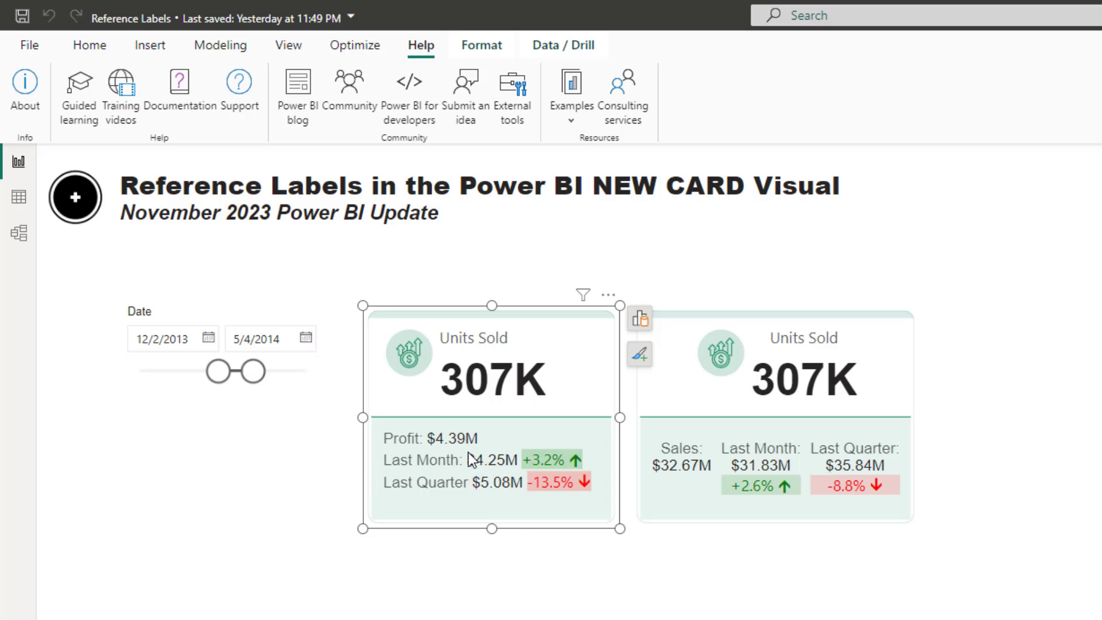
click(914, 318)
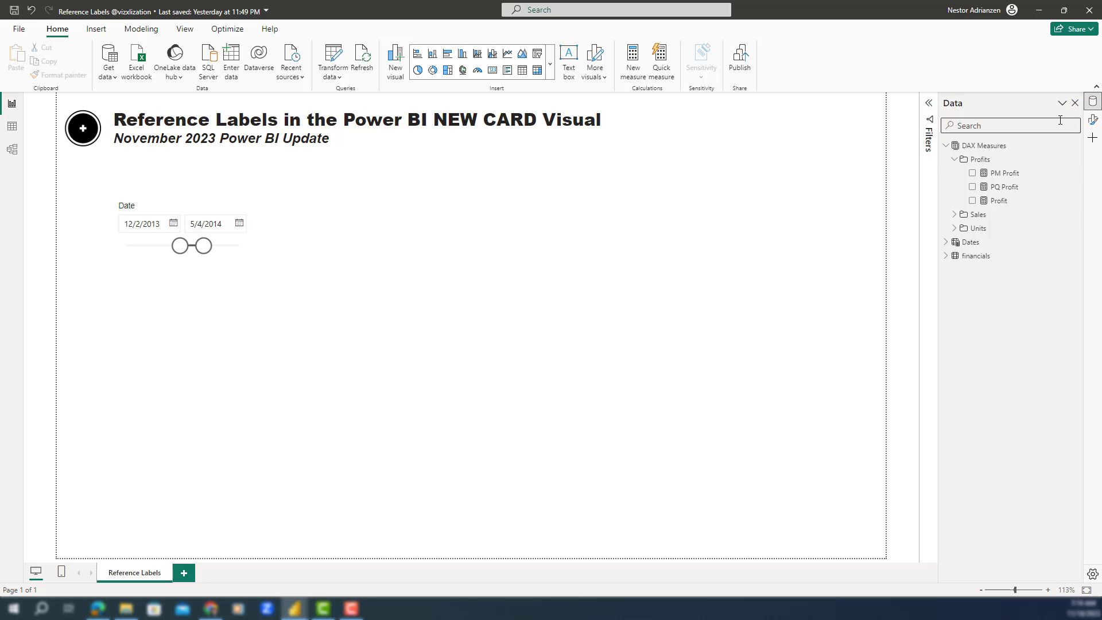
Create a new measure in the Profits folder named "MoM Profit Growth %".
right_click(992, 161)
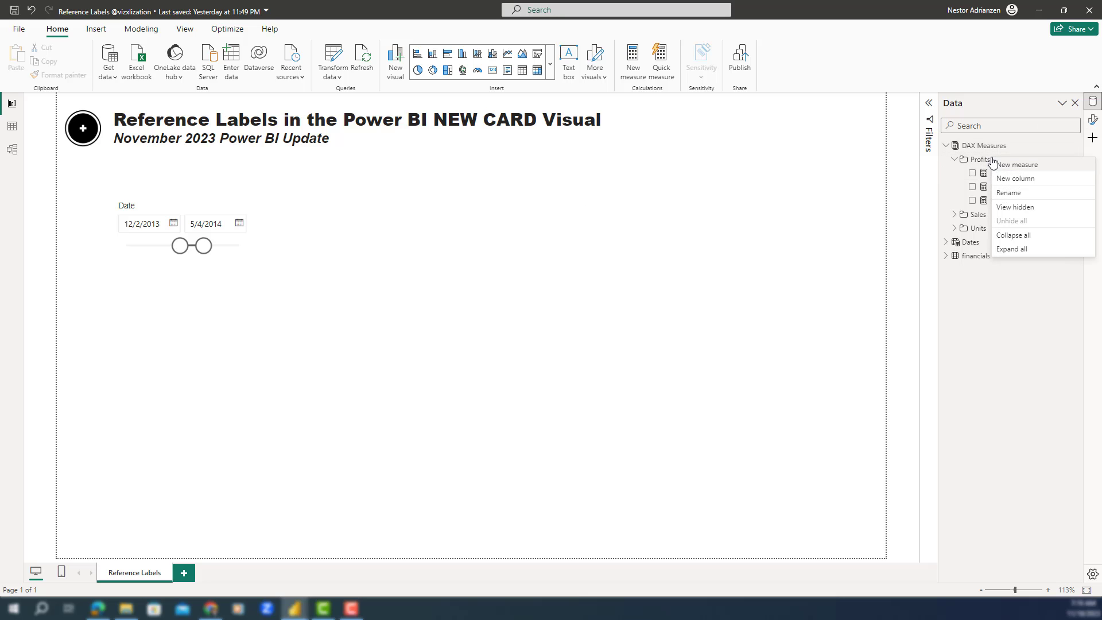
key(Escape)
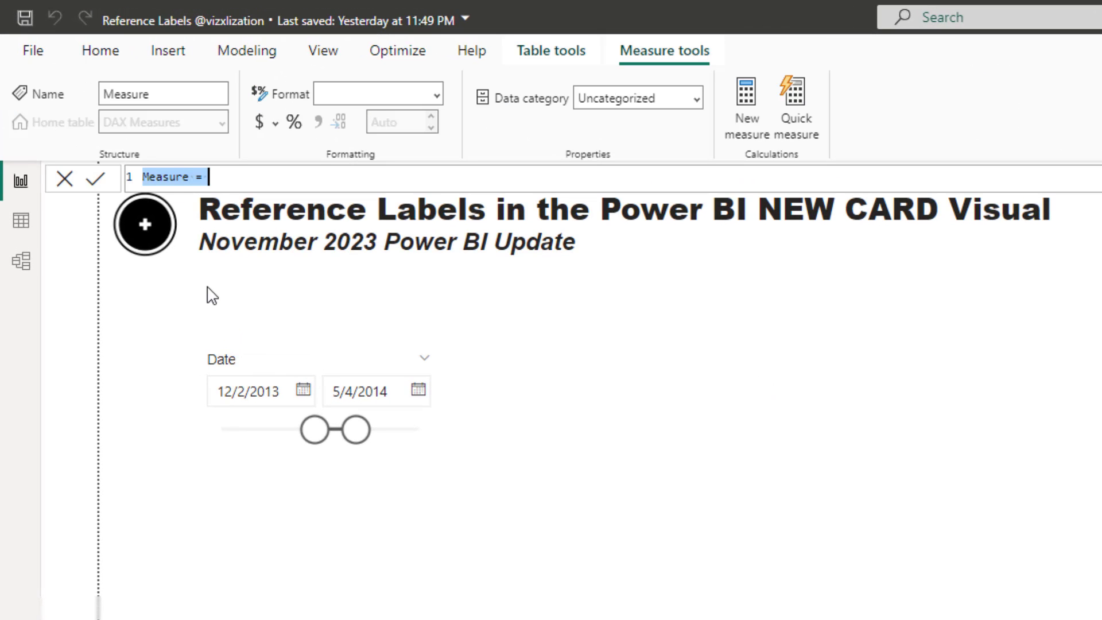
text(MoM Profit Growth % =)
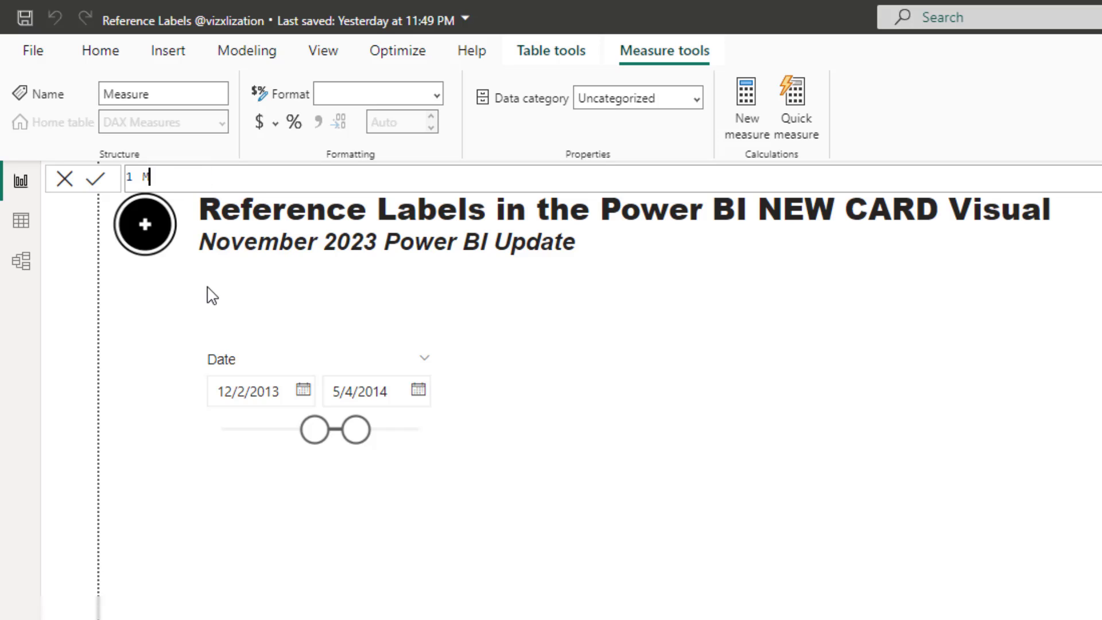
key(shift+Return)
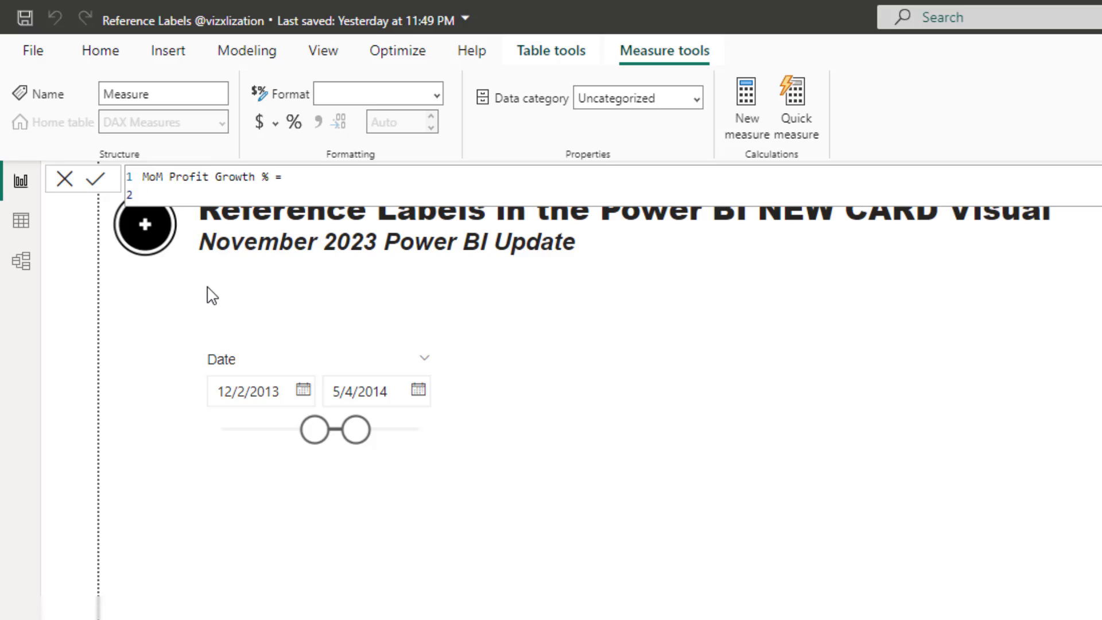
Enlarge the formula text and define the variable up_arrow as UNICHAR(129137) in the measure.
text(VAR)
scroll(325, 194, up, 1)
scroll(325, 194, up, 4)
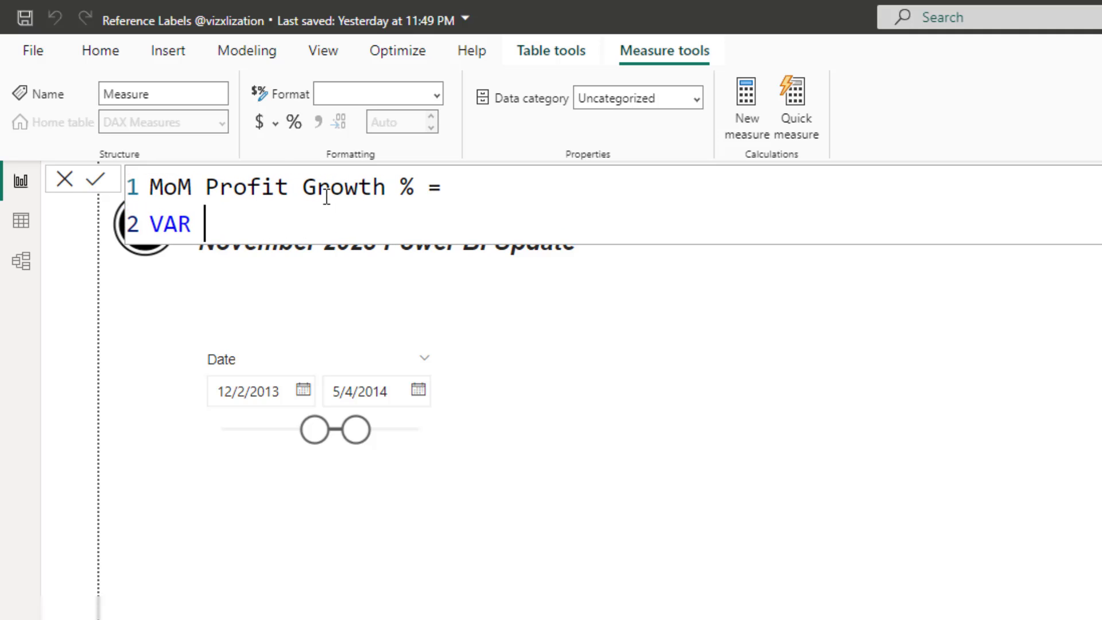
text(u)
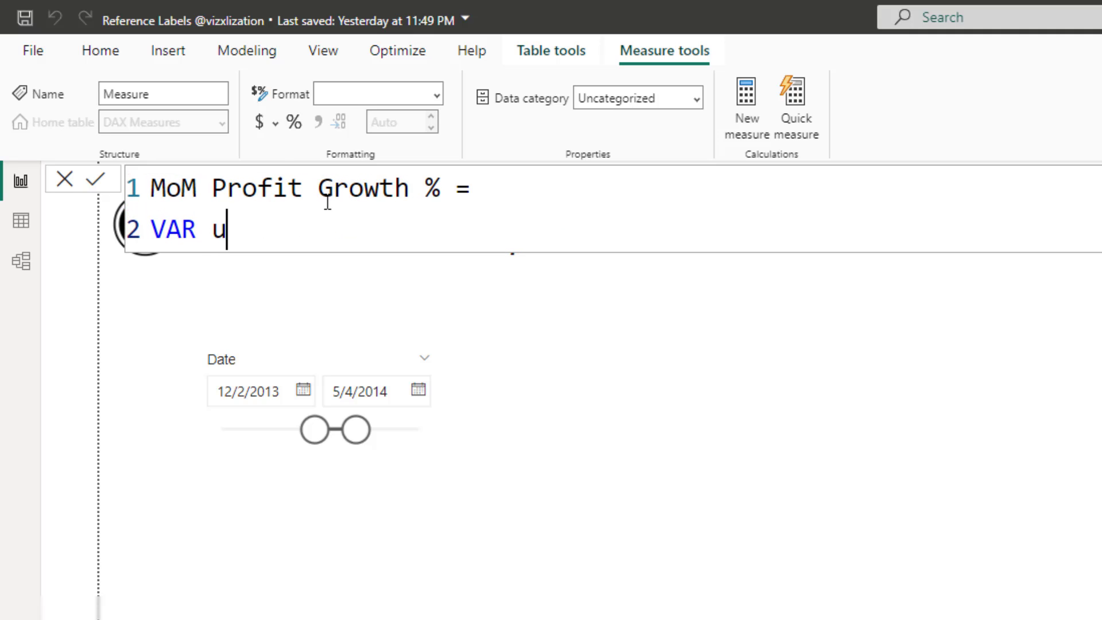
text(p_arrow = )
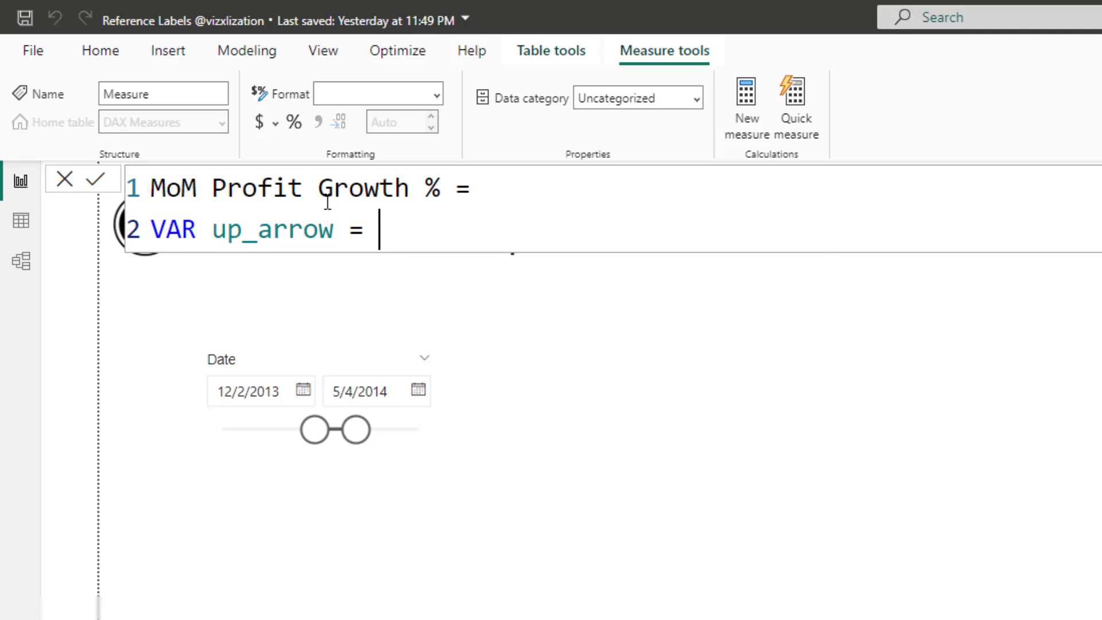
text(UN)
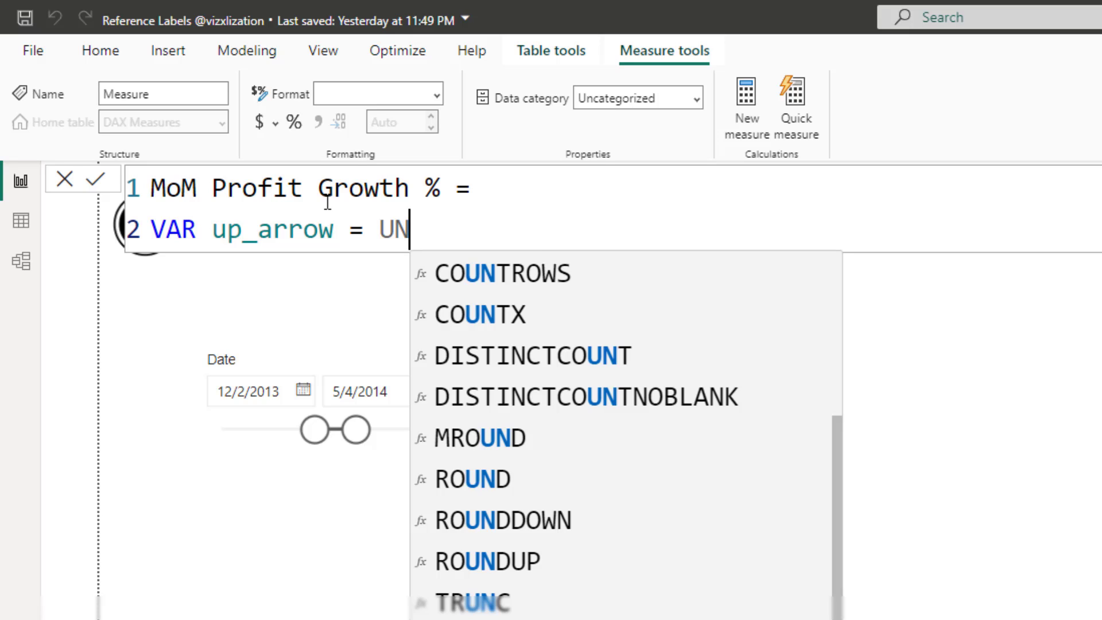
text(ICHAR()
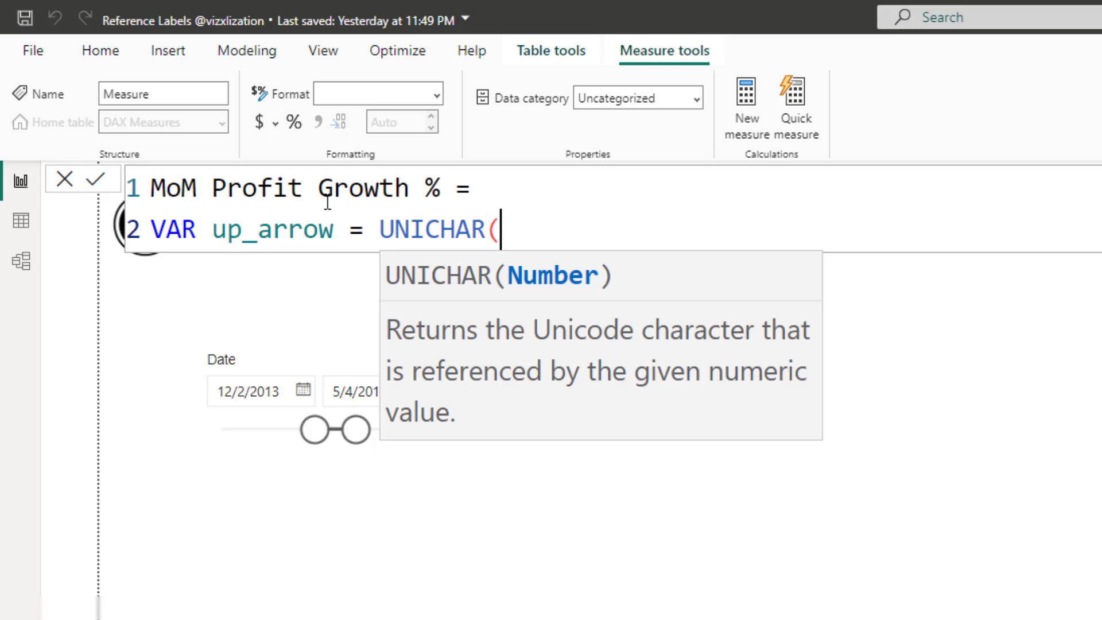
text(129137)
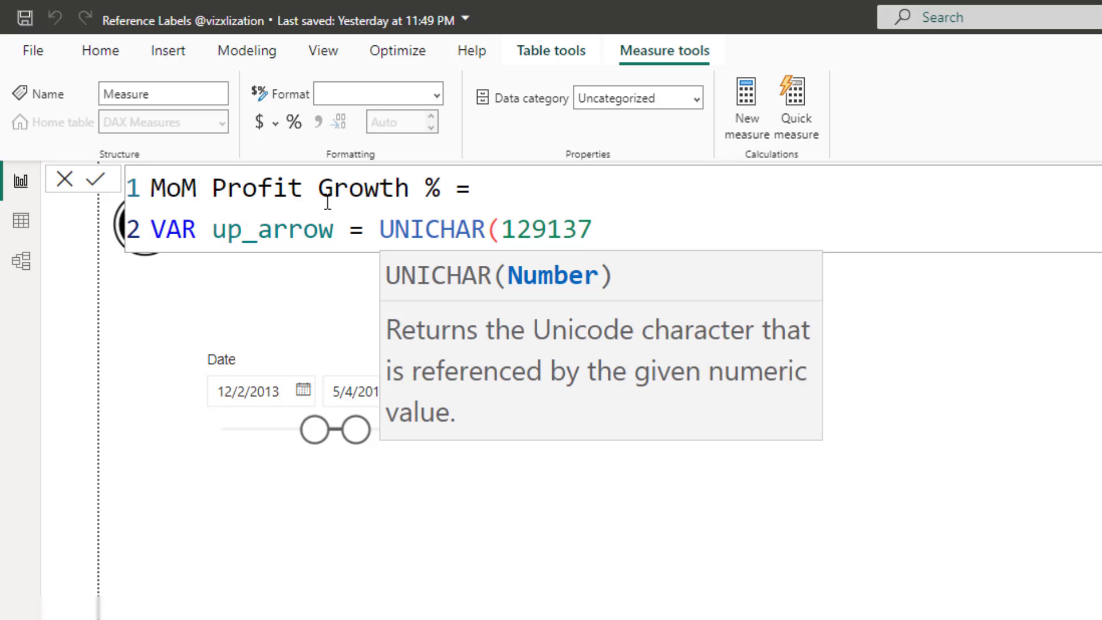
text())
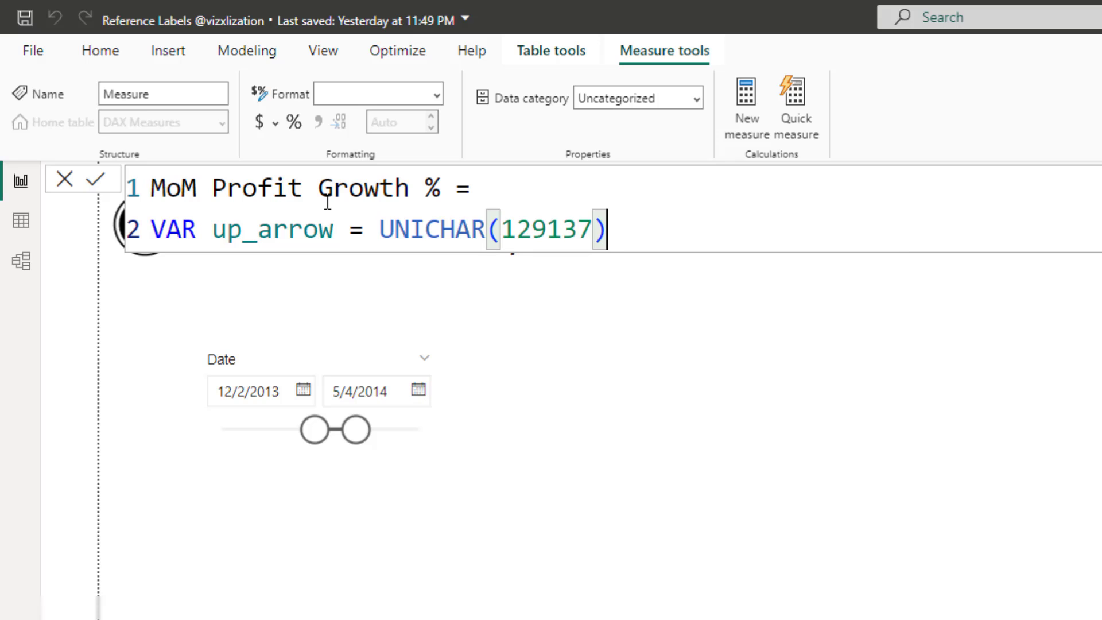
key(shift+Return)
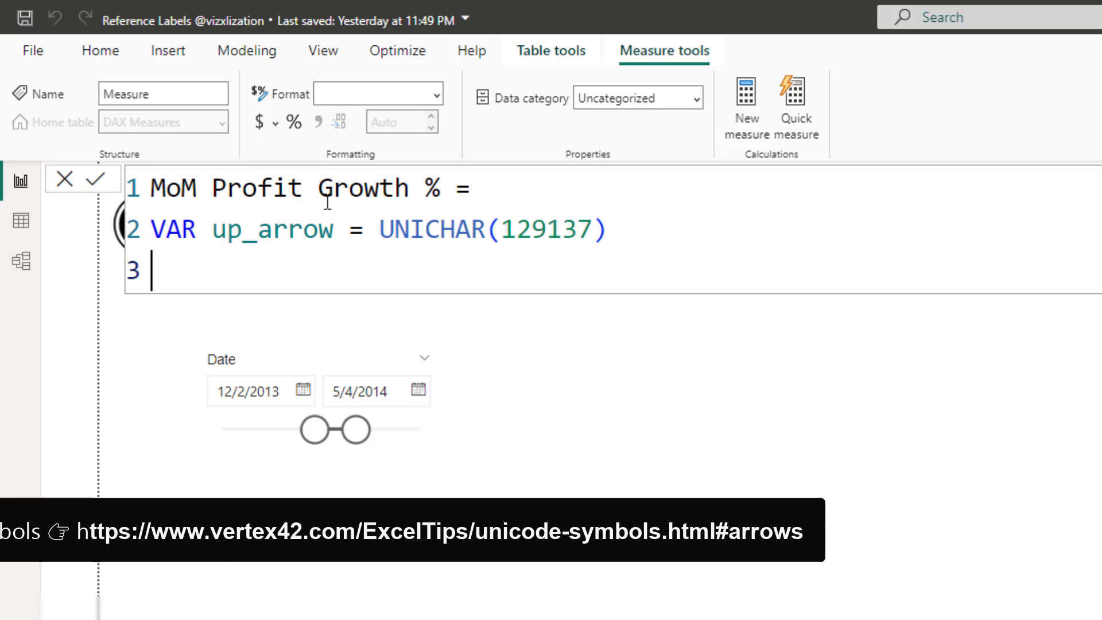
Define the variable down_arrow as UNICHAR(129139) on the following line of the measure.
text(VAR )
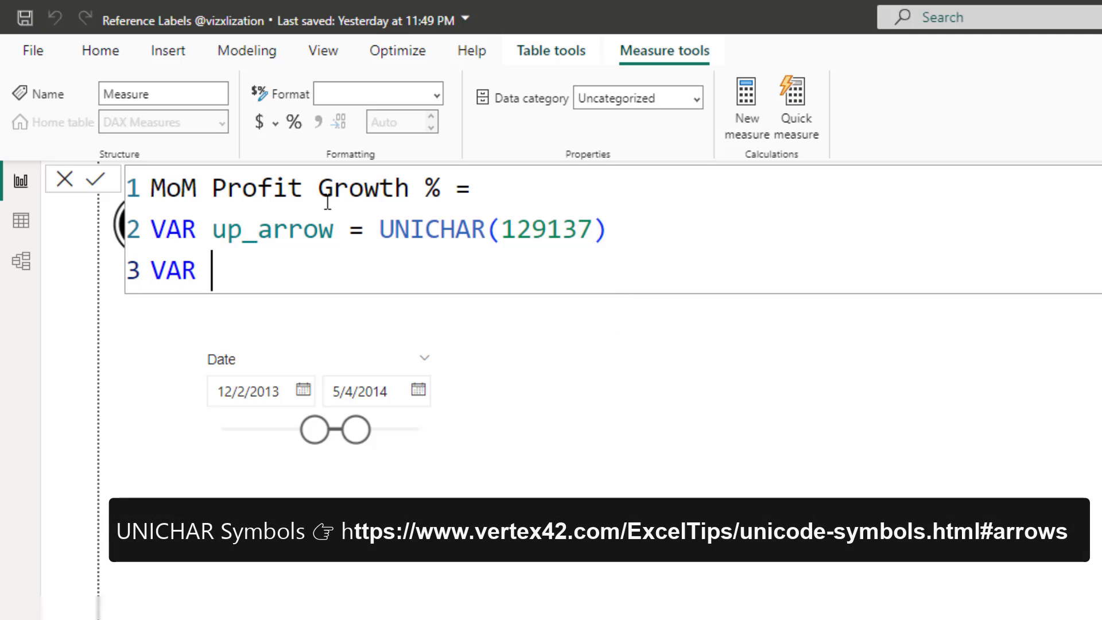
text(down_arrow = UNICHAR()
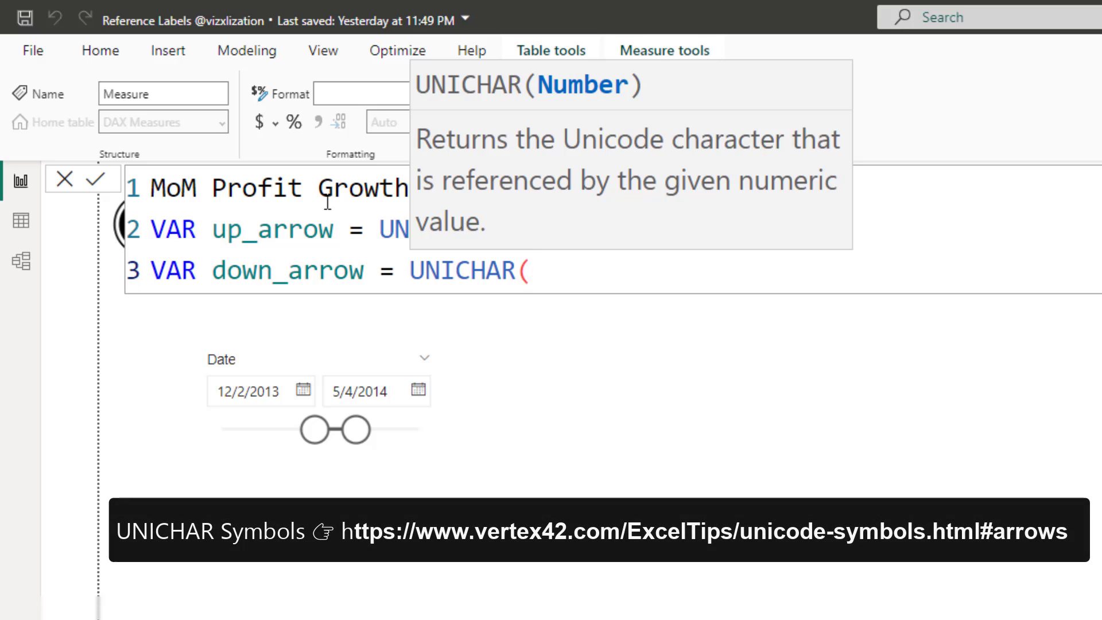
text(129)
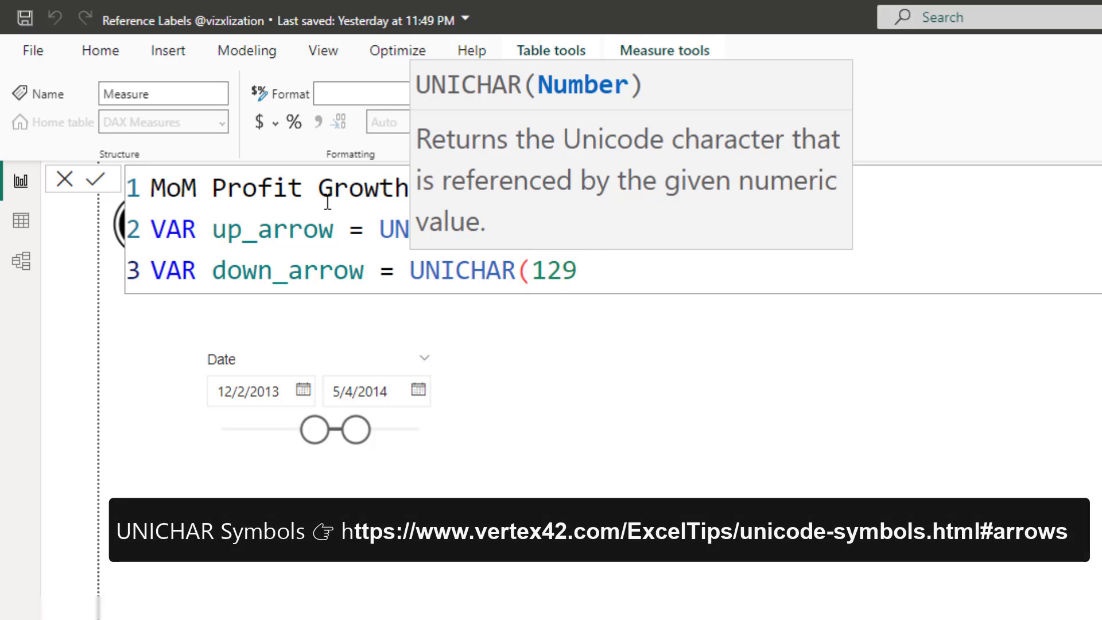
text(139))
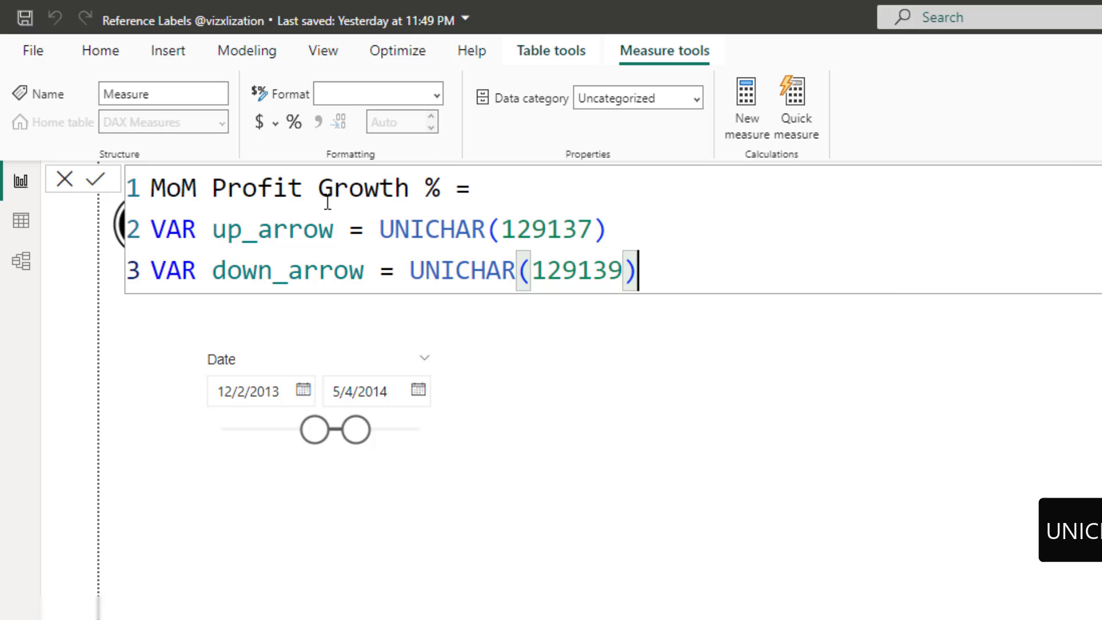
key(shift+Return)
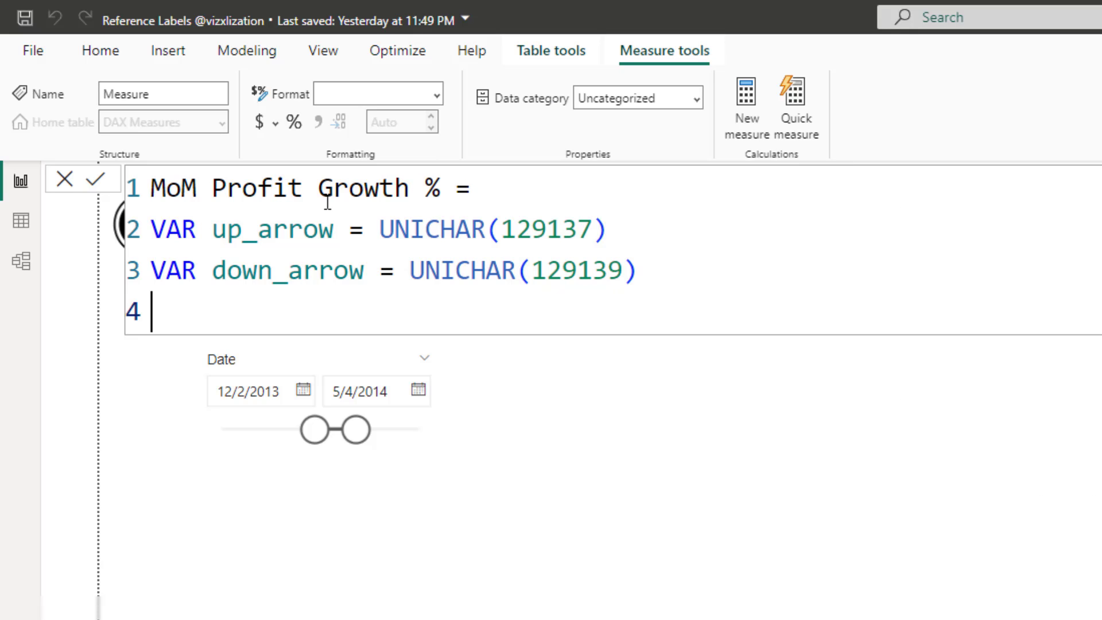
Add the variable CurrentProfit to the measure, set equal to the [Profit] measure.
text(VAR )
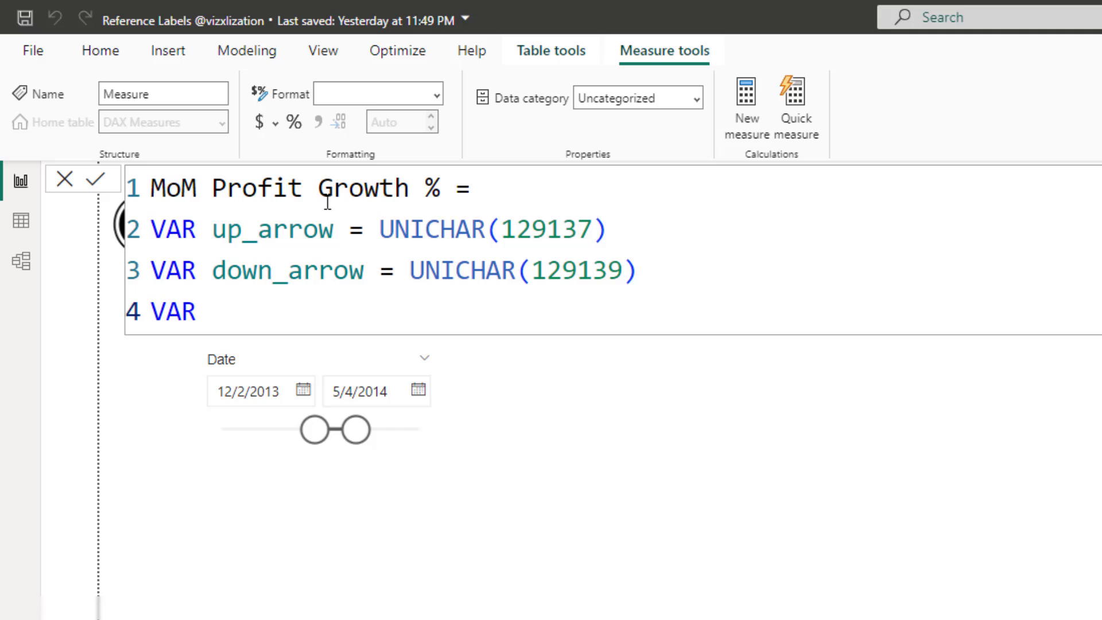
text(CurrentProfit = )
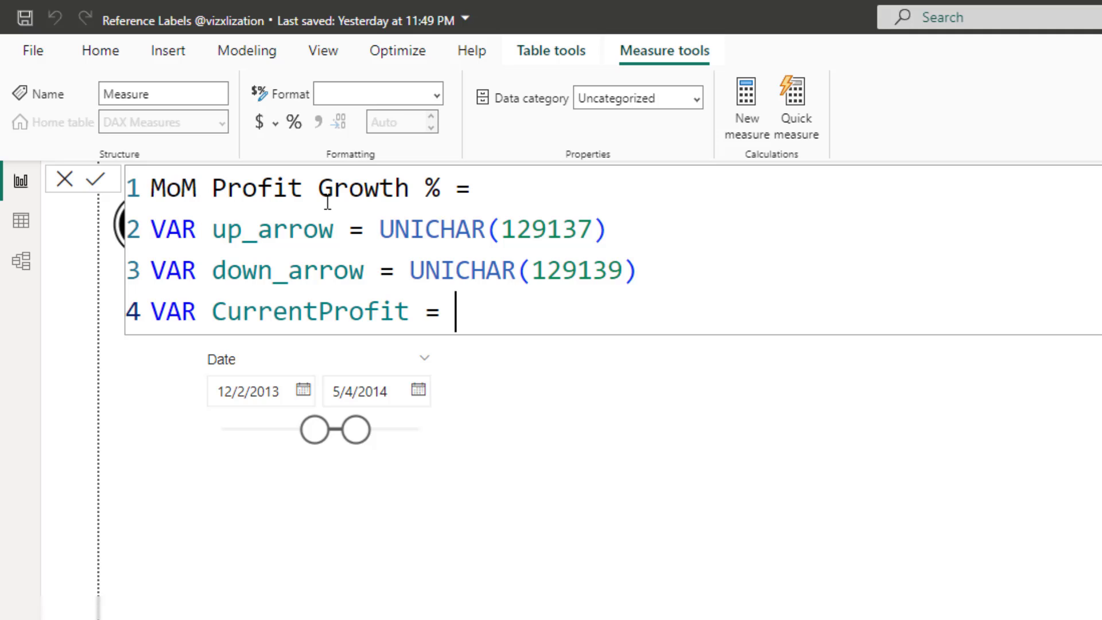
text([)
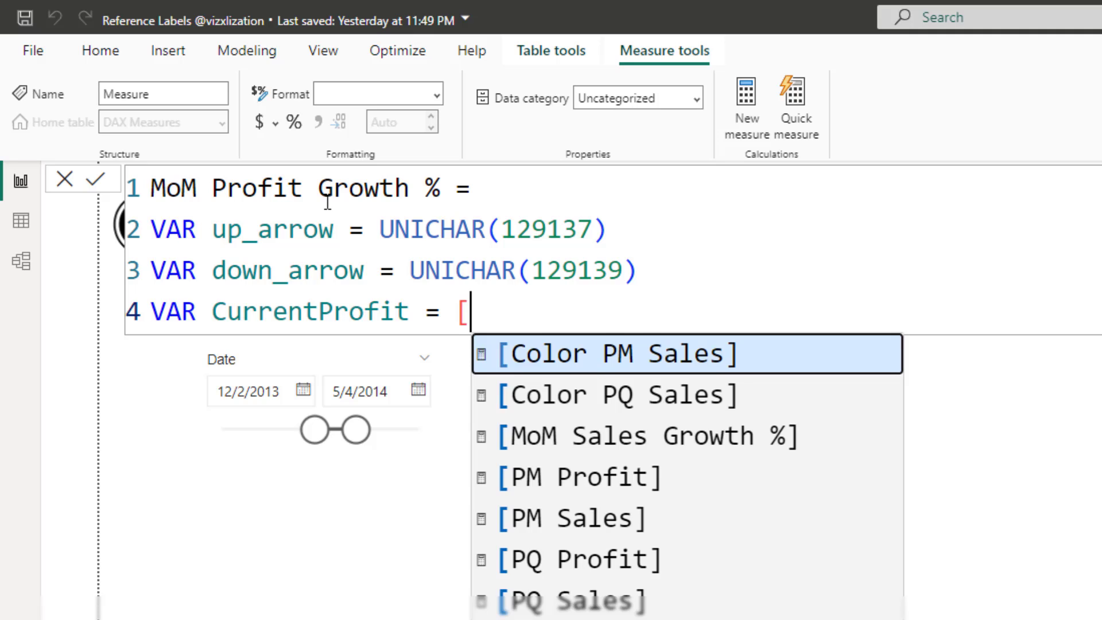
text(pr)
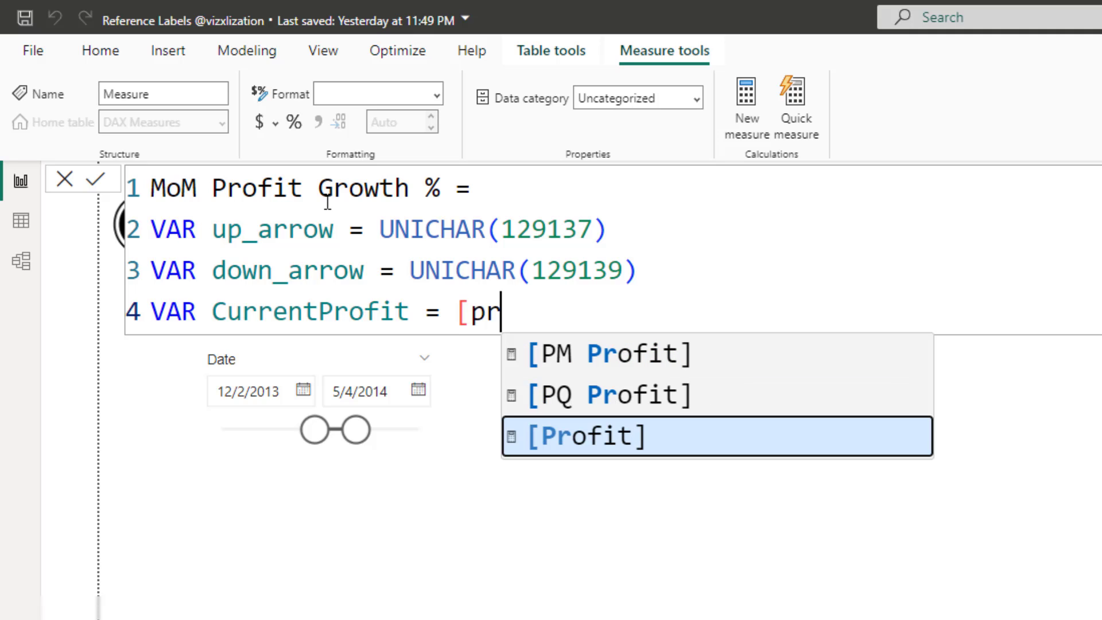
key(Tab)
key(shift+Return)
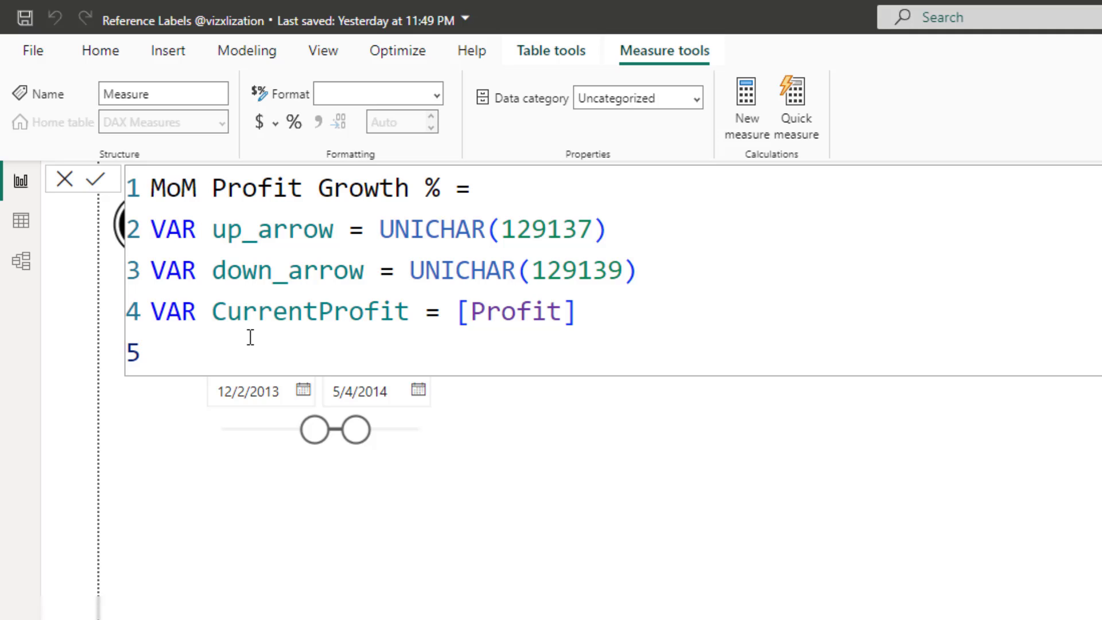
Add the variable PMProfit to the measure, set equal to the [PM Profit] measure.
text(VAR PMProfit = )
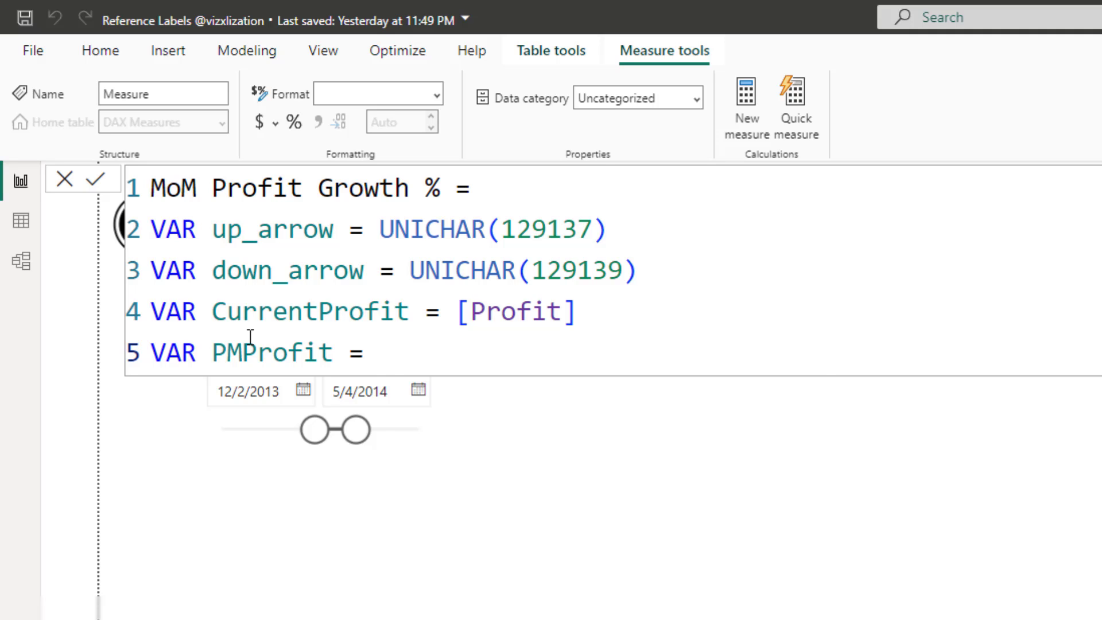
text([pm)
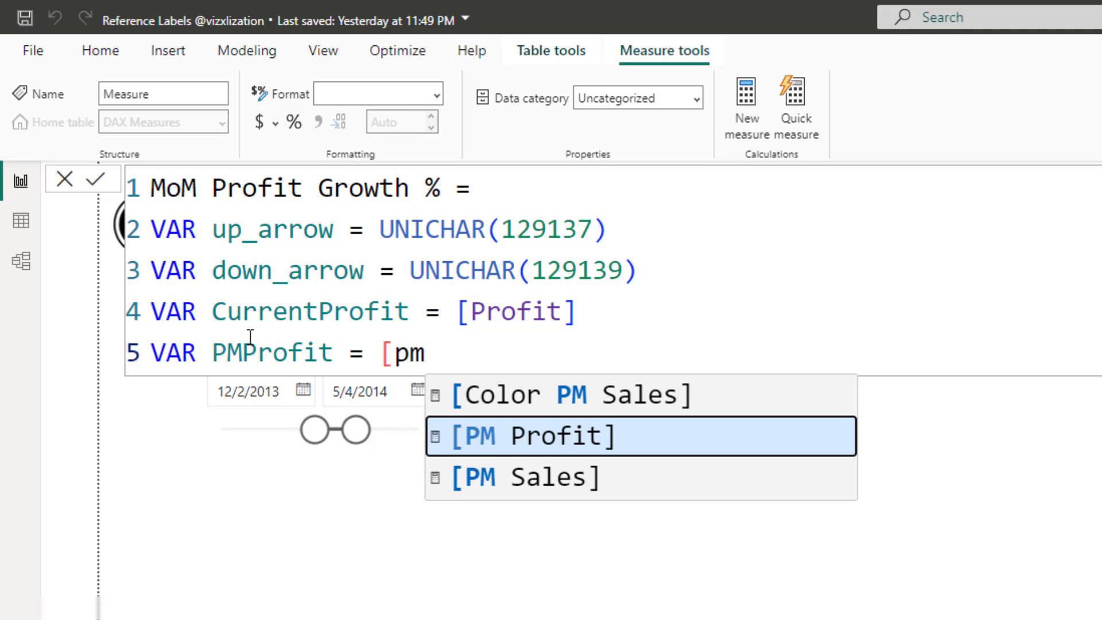
key(Tab)
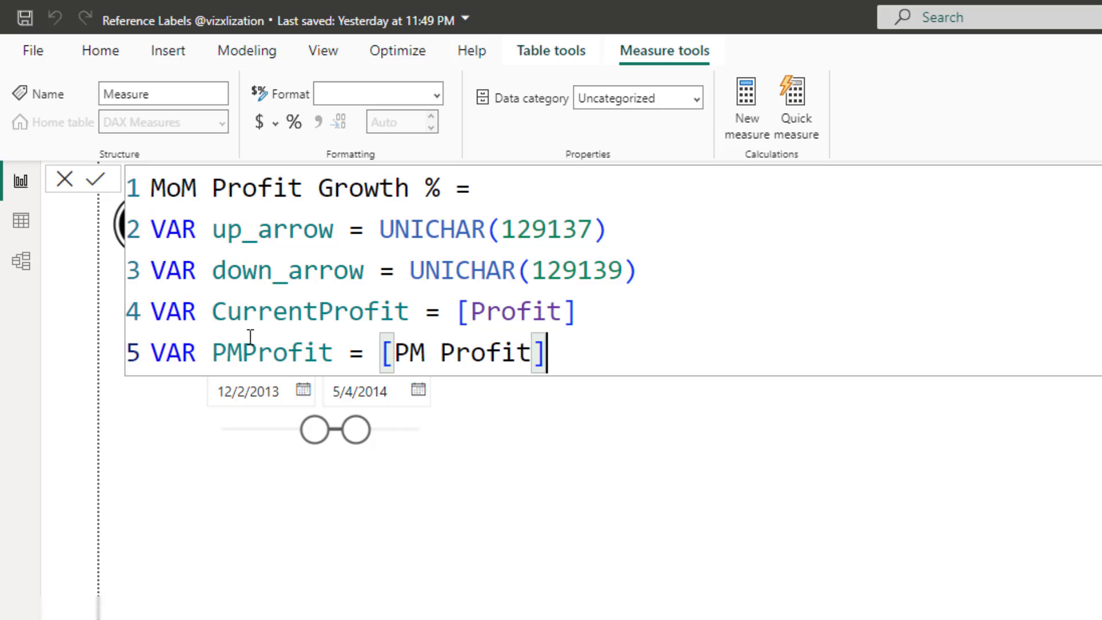
key(shift+Return)
Add the variable Growth on a new line of the measure, starting it with the DIVIDE function.
text(VAR )
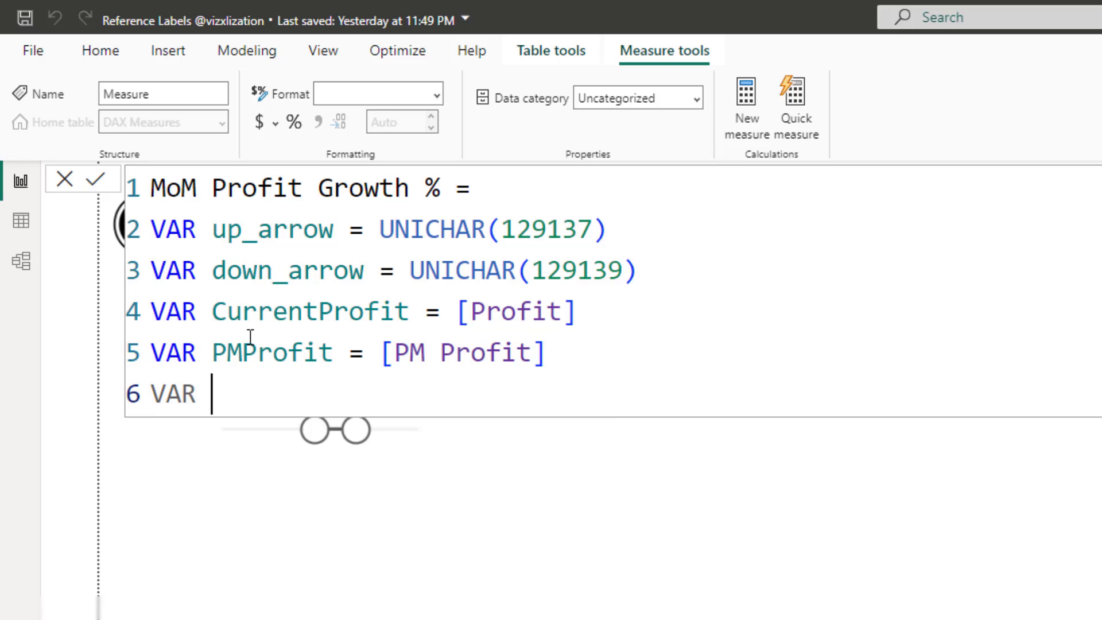
text(Growth = div)
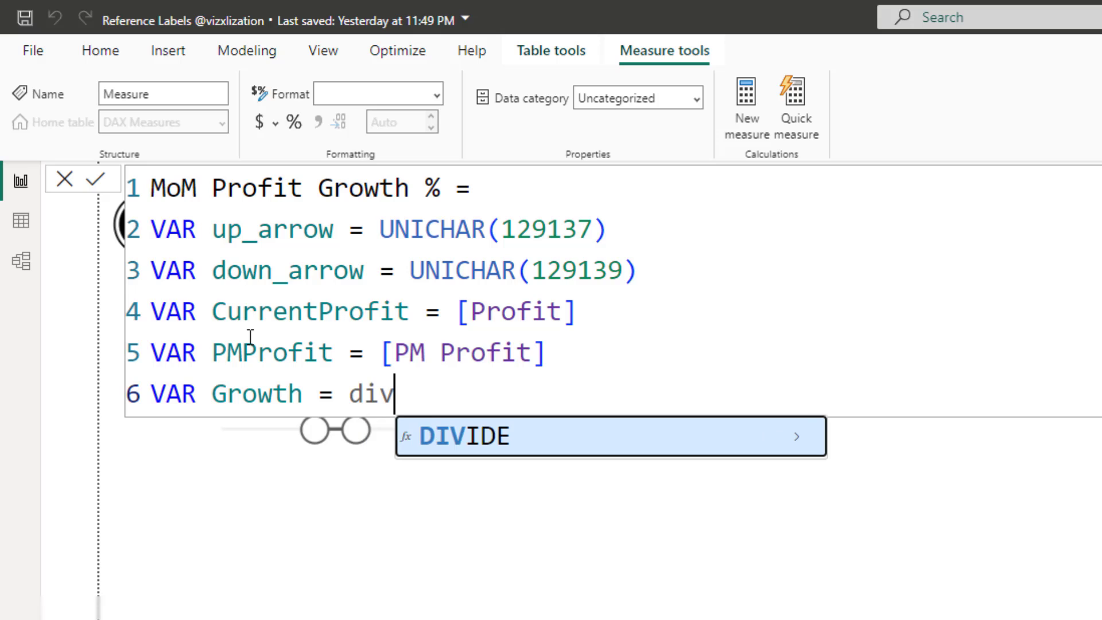
key(Tab)
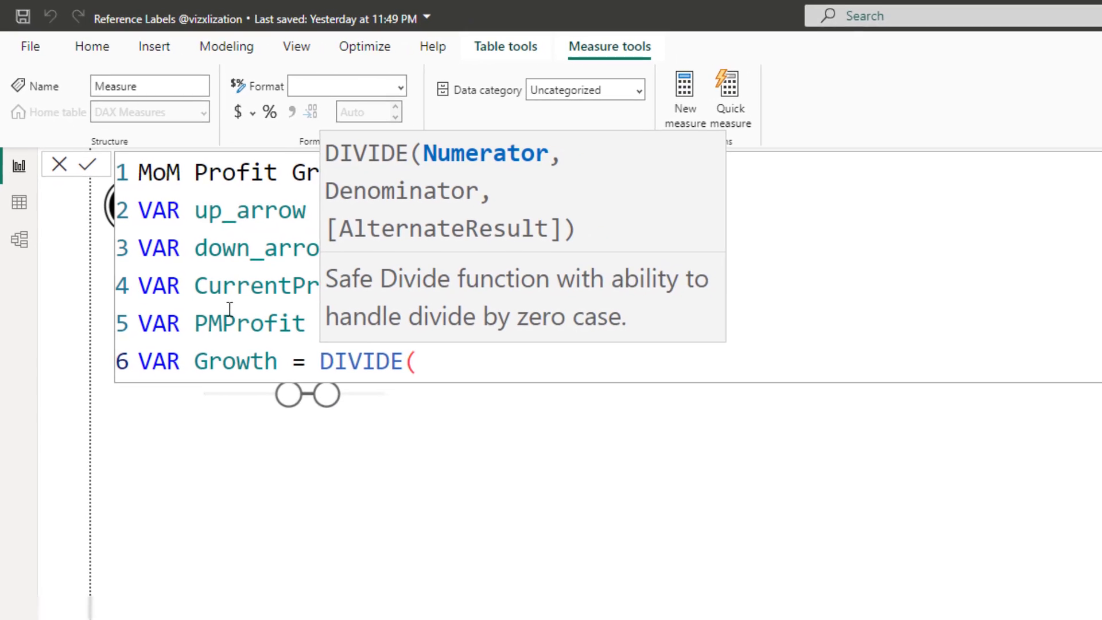
Enter CurrentProfit - PMProfit as the numerator of the DIVIDE function in the Growth variable.
text(curr)
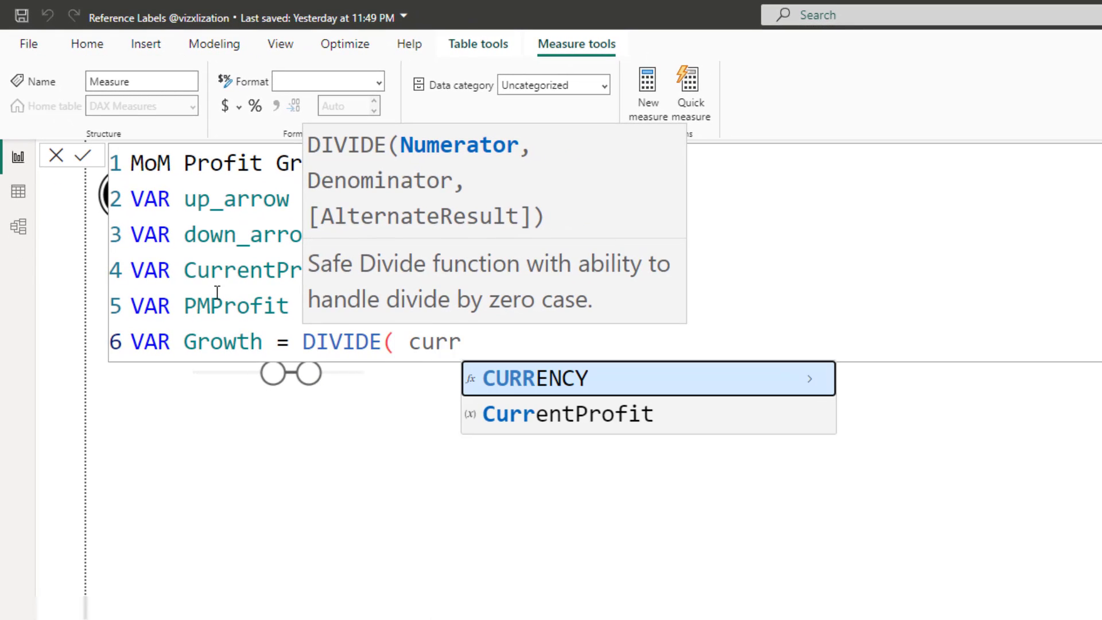
key(Down)
key(Tab)
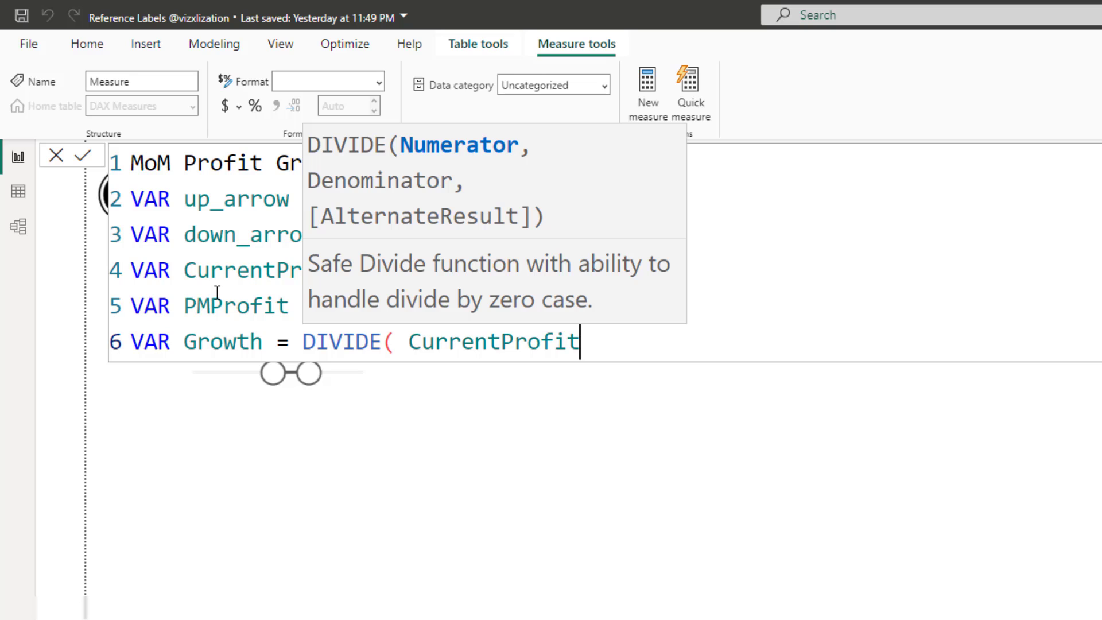
text(- pm)
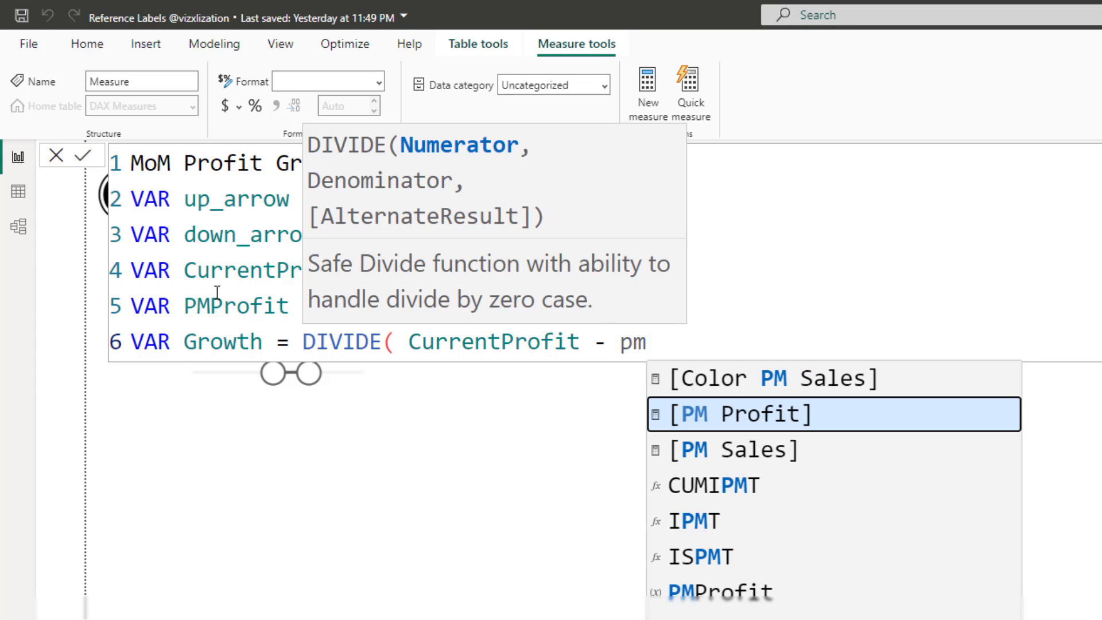
key(Down)
key(Down)
key(Down)
key(Down)
key(Down)
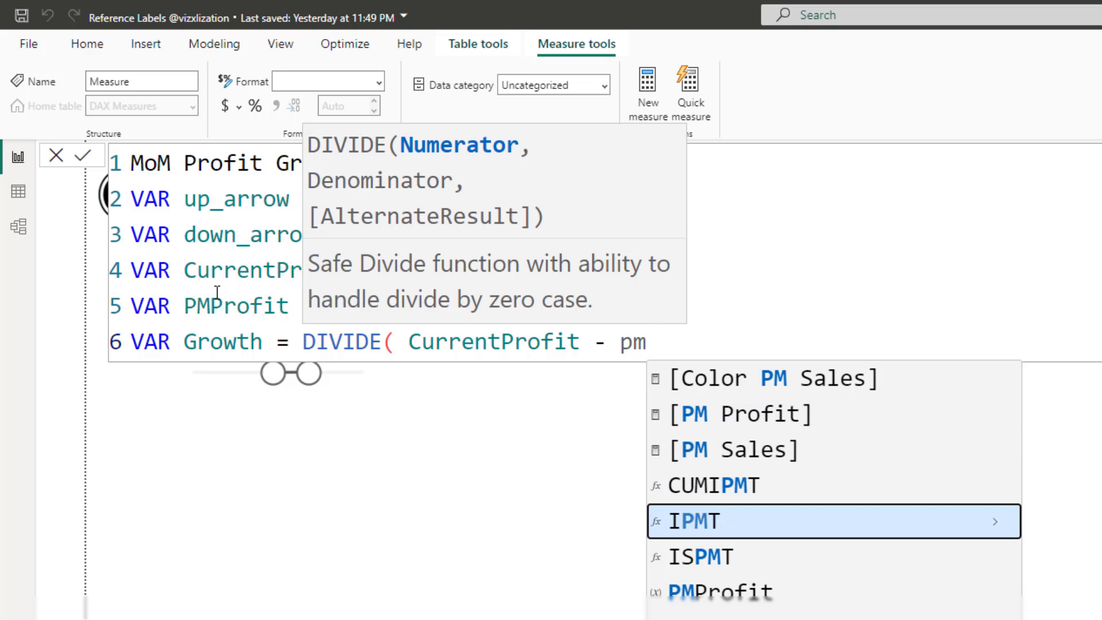
key(Tab)
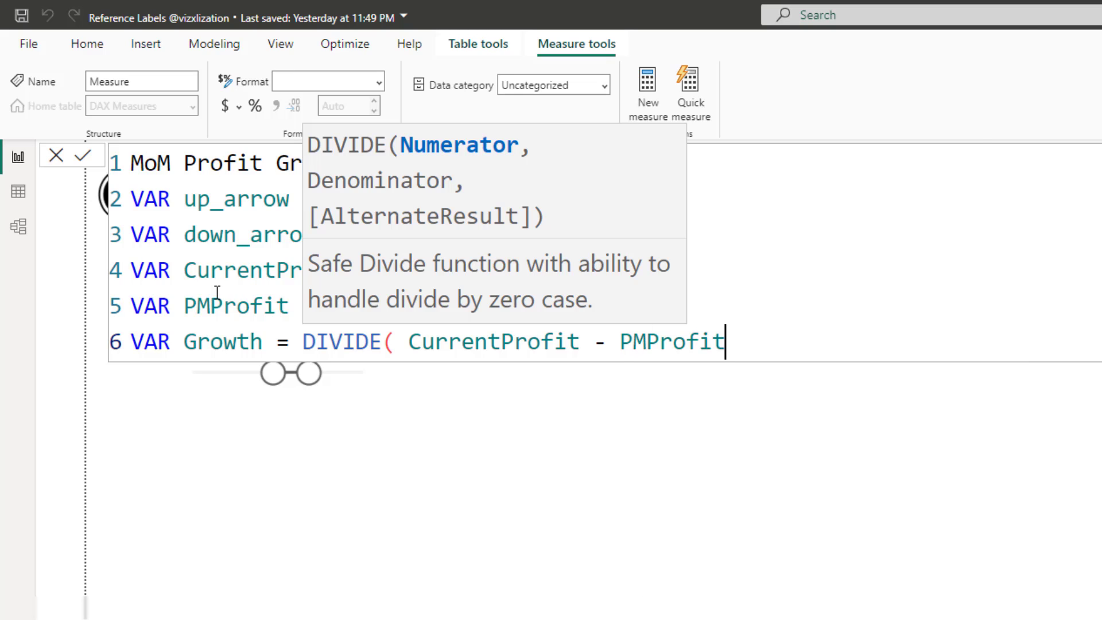
Enter the PMProfit variable as the denominator and close the DIVIDE function.
text(,)
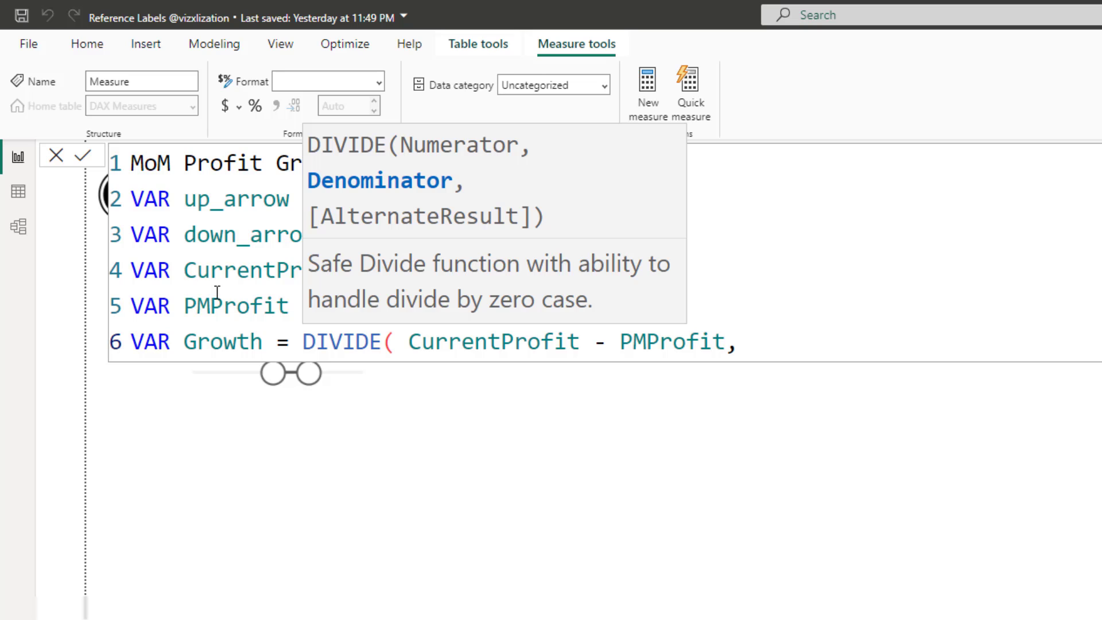
text(pm)
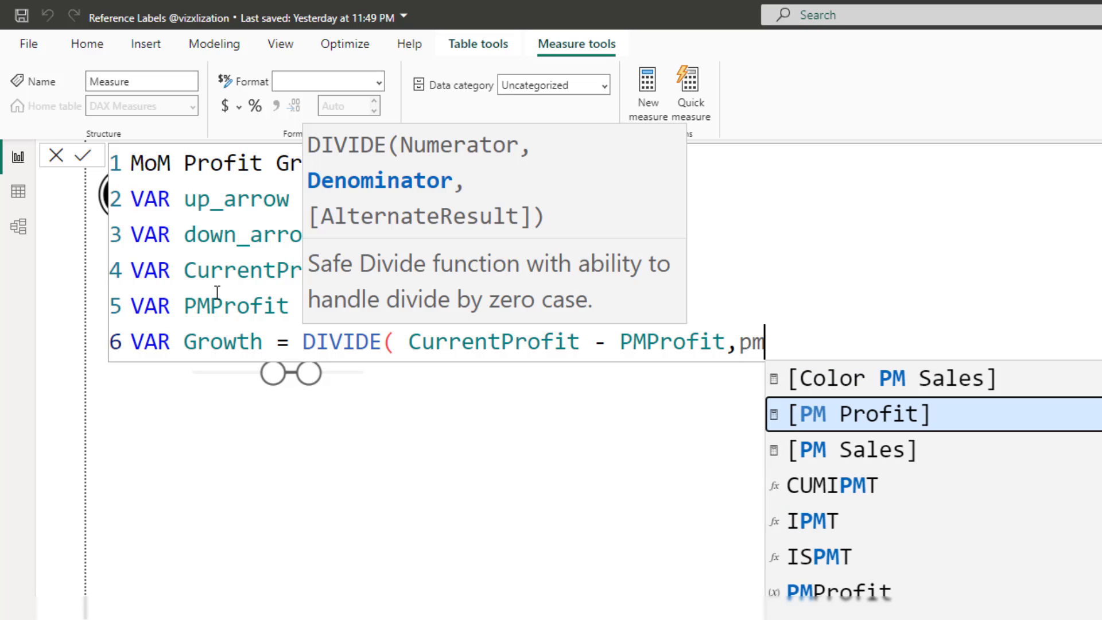
key(Down)
key(Down)
key(Down)
key(Down)
key(Down)
key(Tab)
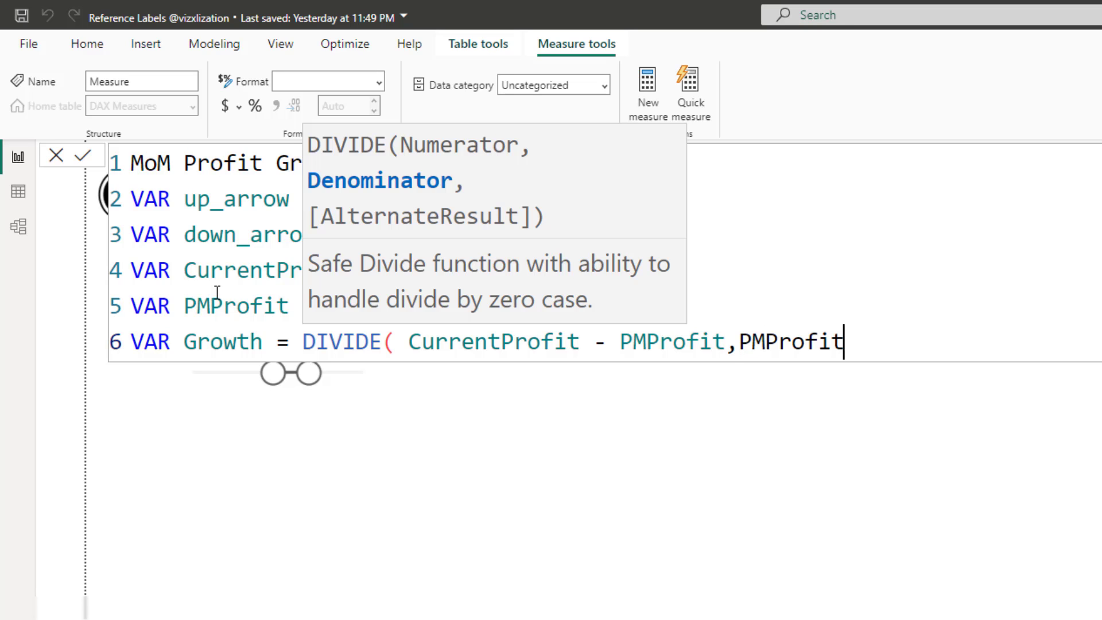
text())
Add a RETURN statement followed by an indented IF function with the logical test Growth <0.
key(shift+Return)
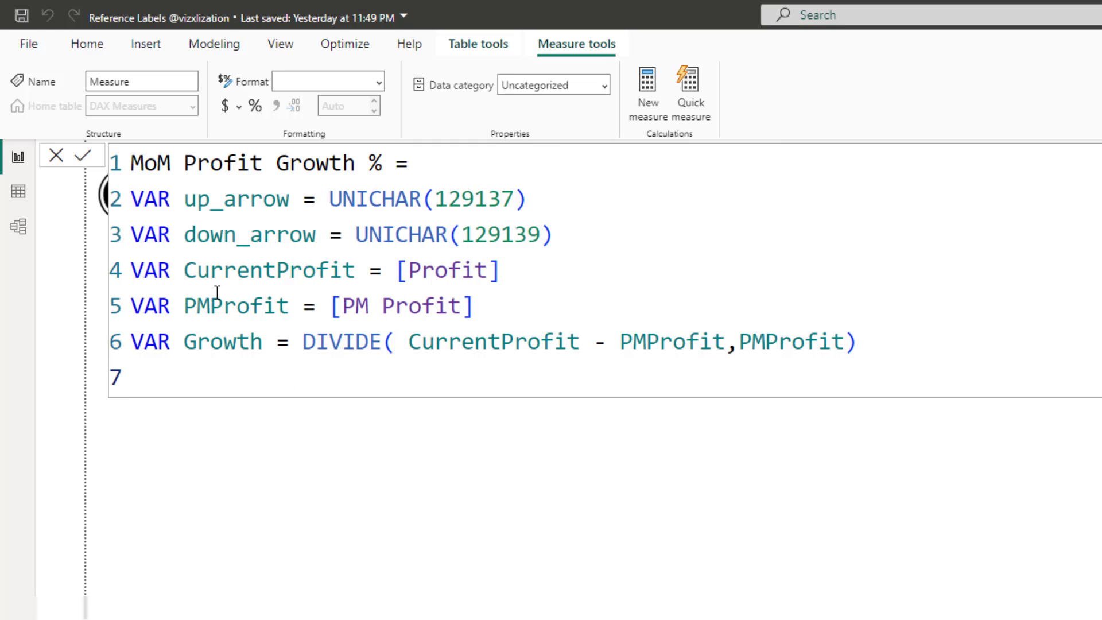
text(RETURN)
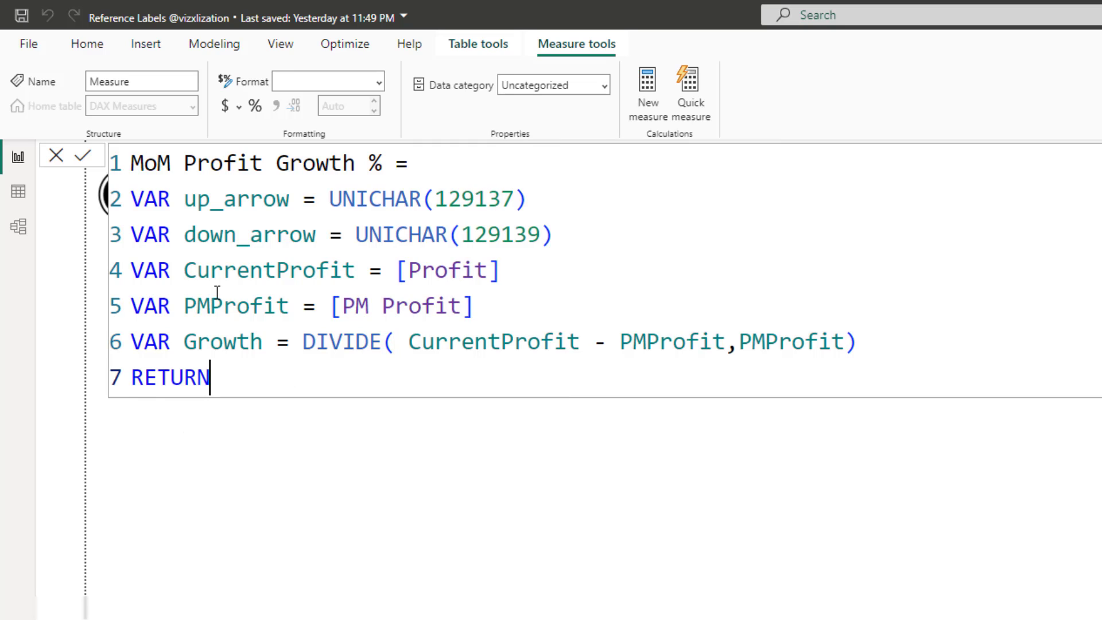
key(shift+Return)
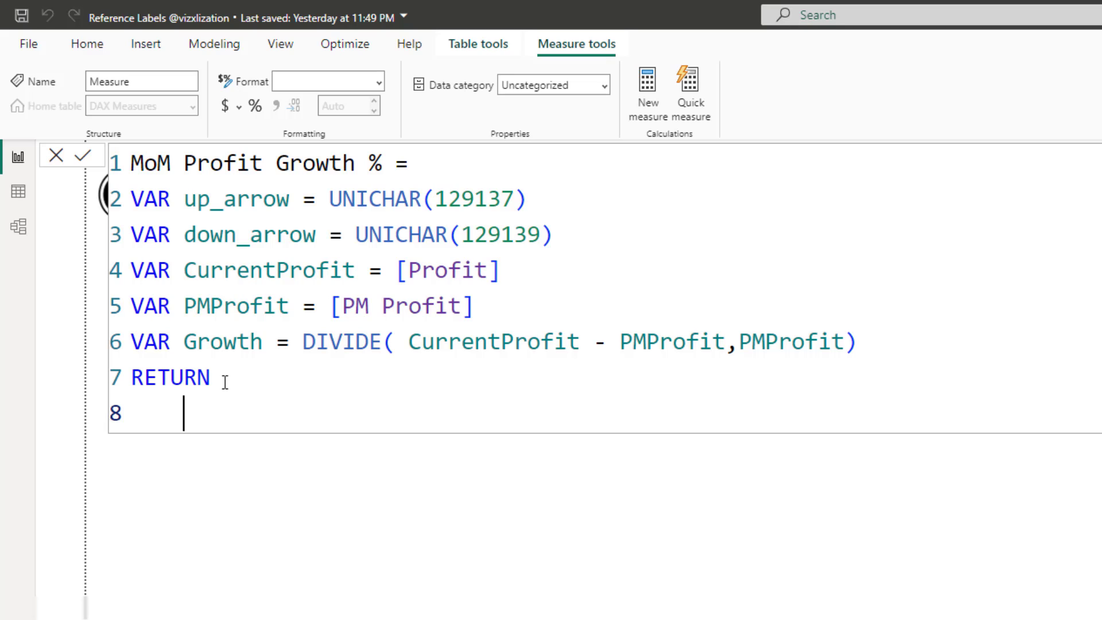
text(i)
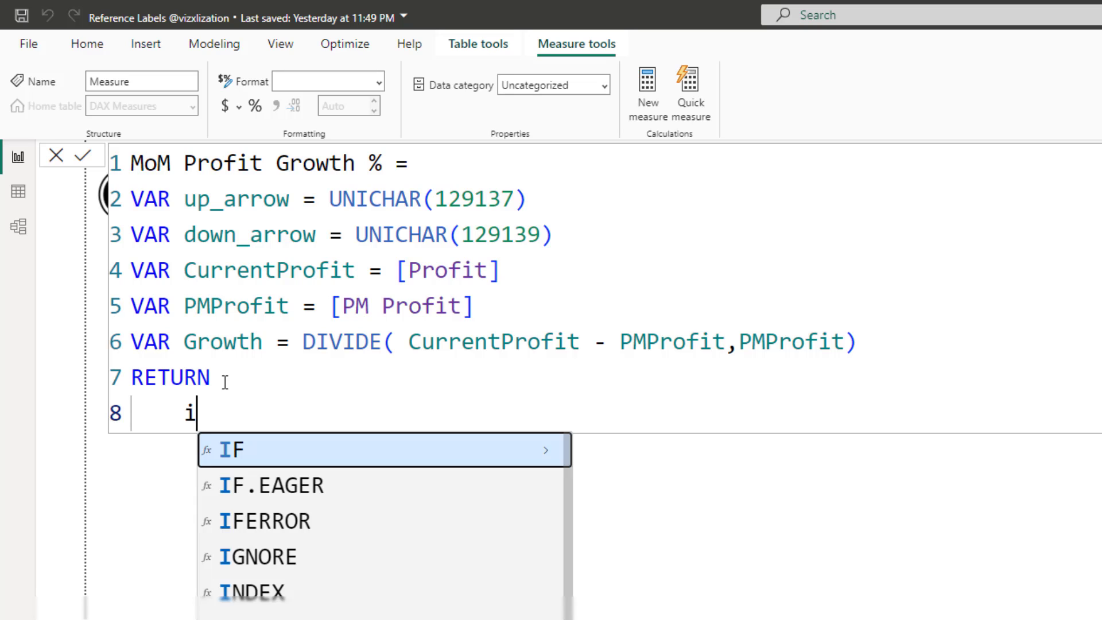
key(Tab)
key(shift+Return)
text(grow)
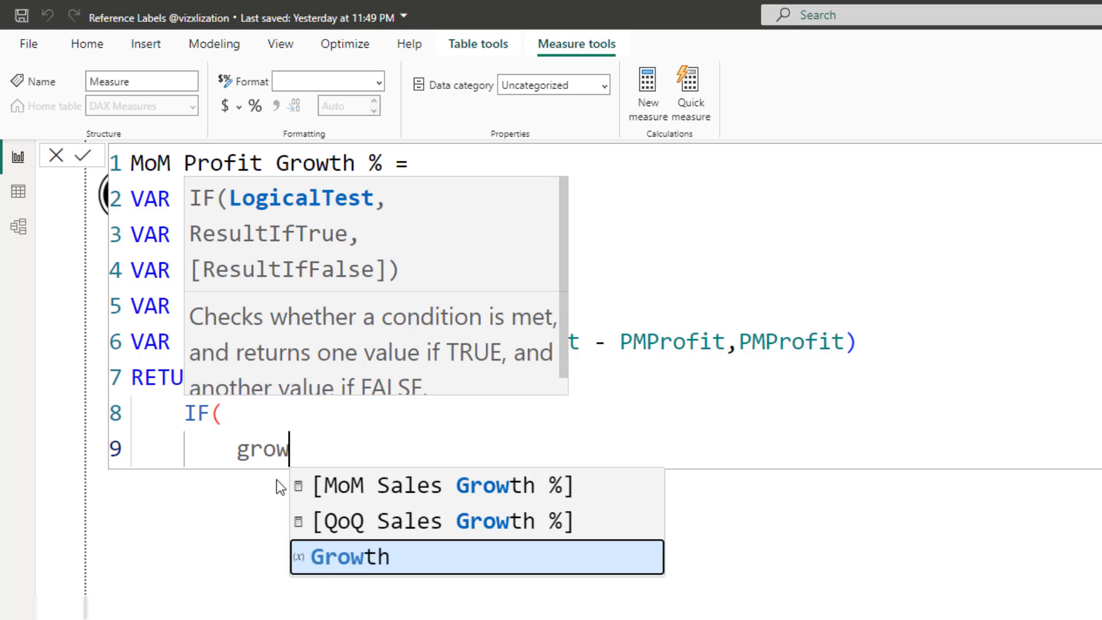
click(362, 554)
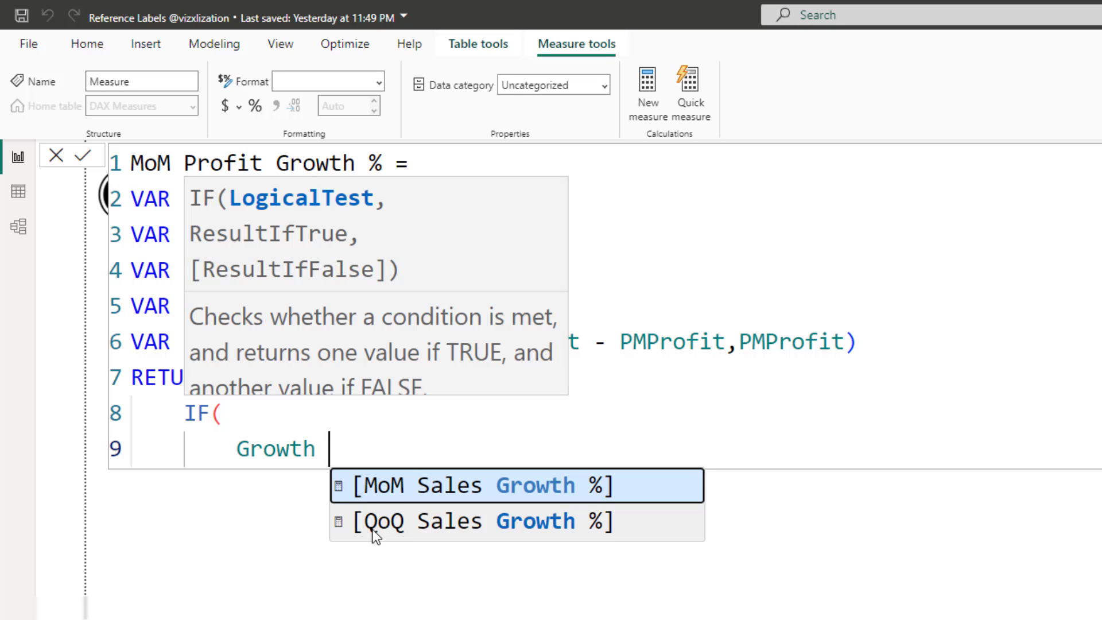
text(<0)
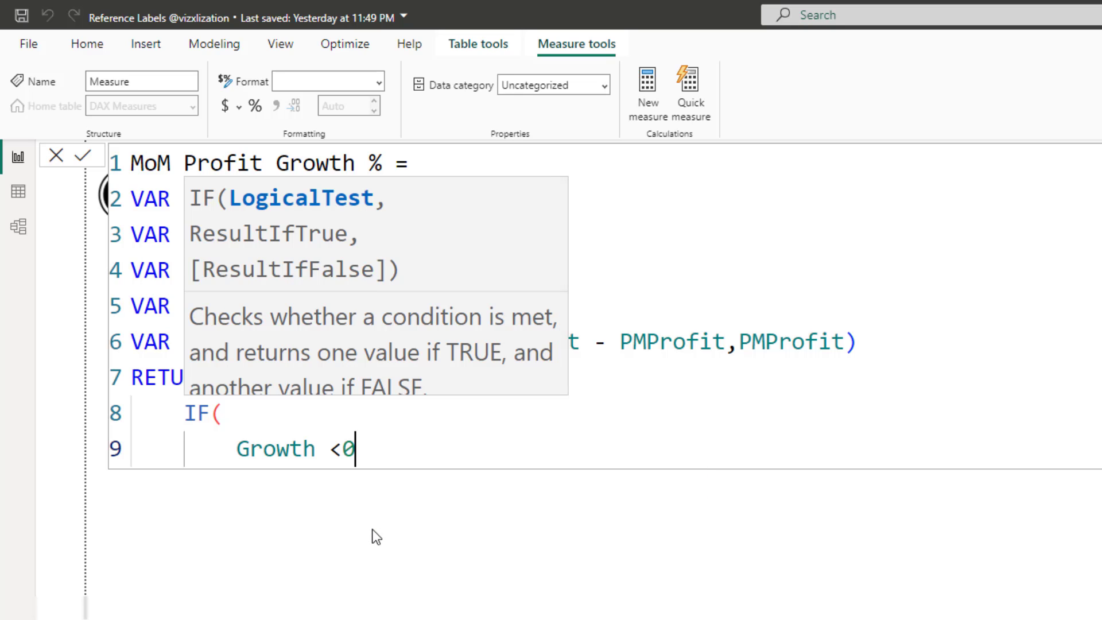
Set the IF function's true result to Growth & down_arrow, followed by a comma.
text(, gro)
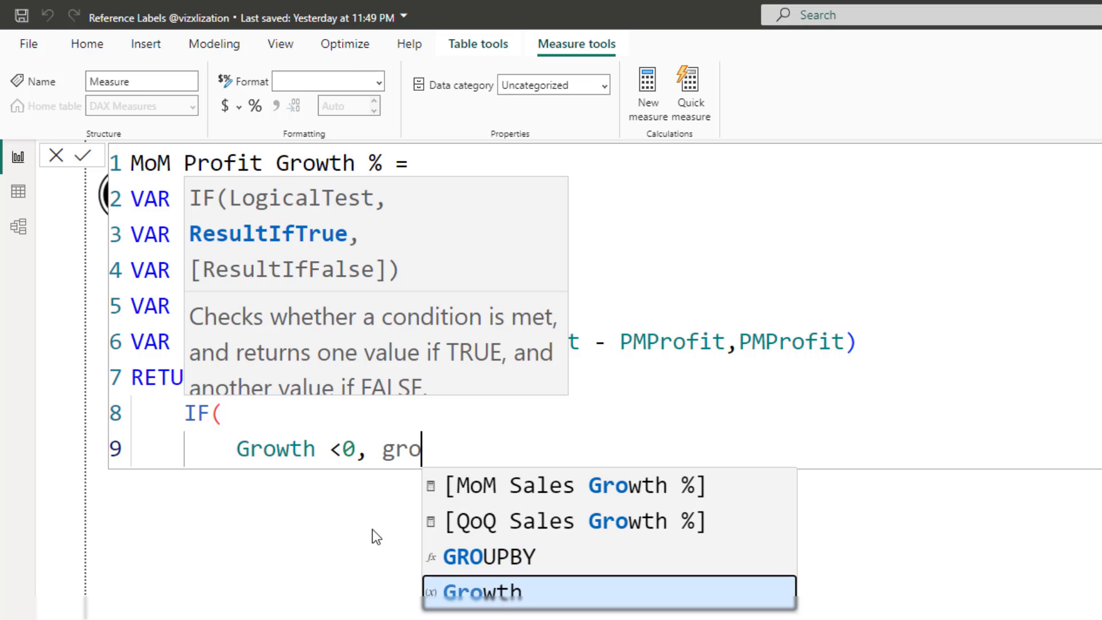
key(Tab)
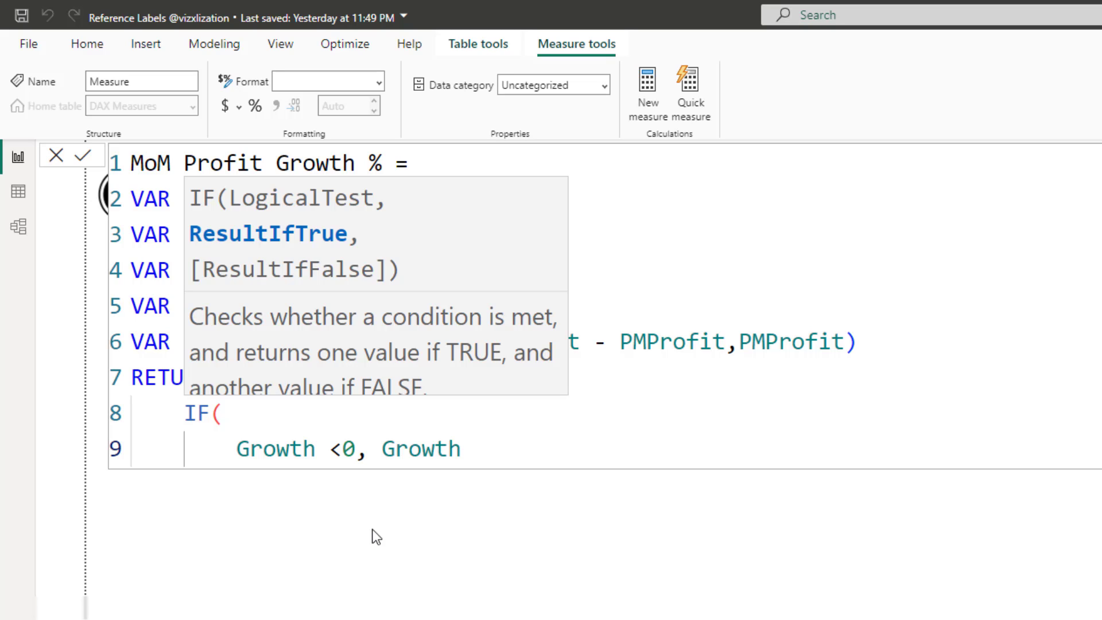
text(& down_arrow)
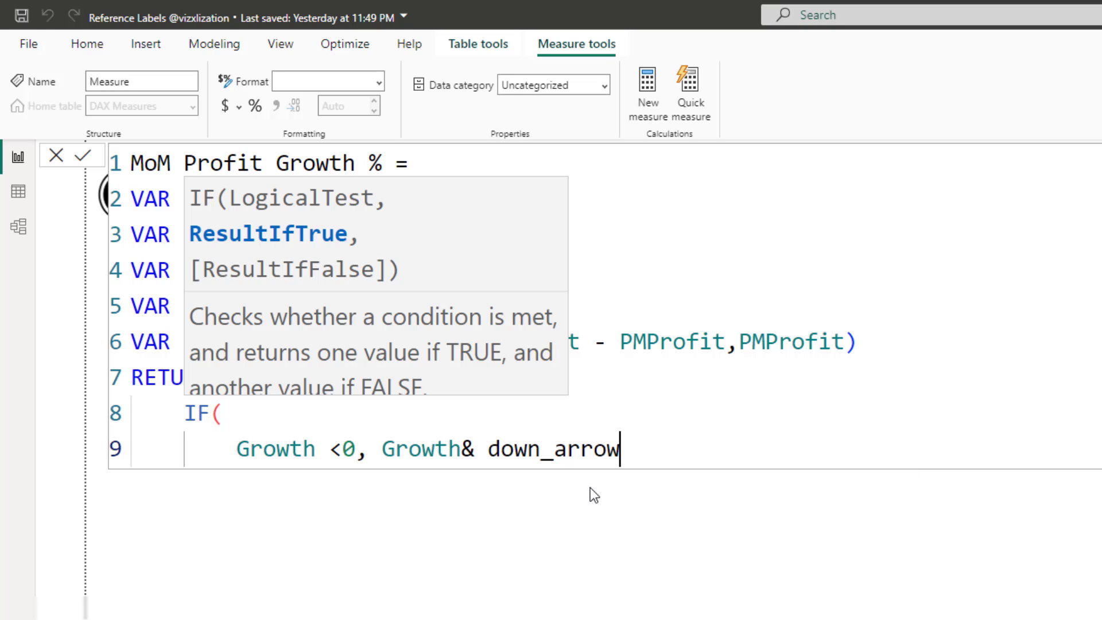
click(591, 487)
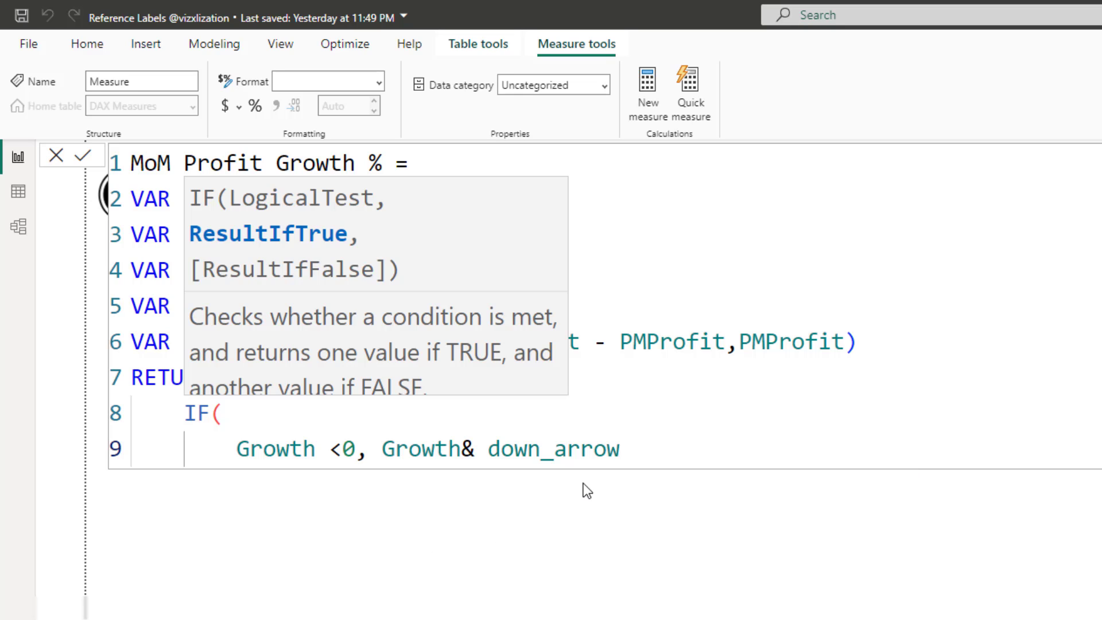
text(,)
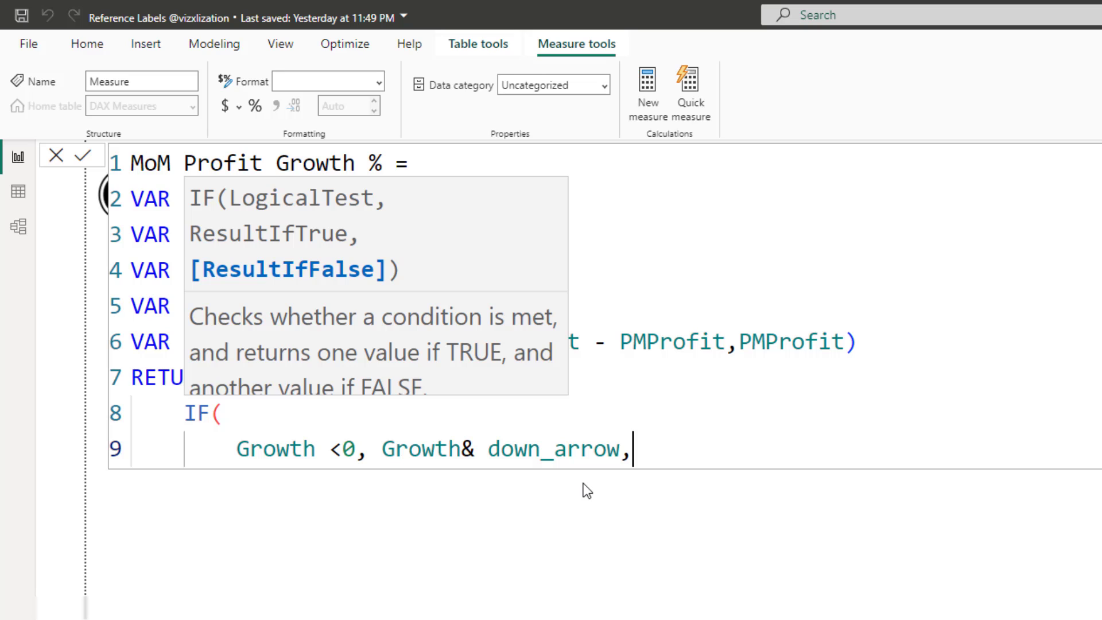
Copy the Growth& down_arrow expression to a new line as the false result and change its arrow variable to up_arrow.
key(shift+Return)
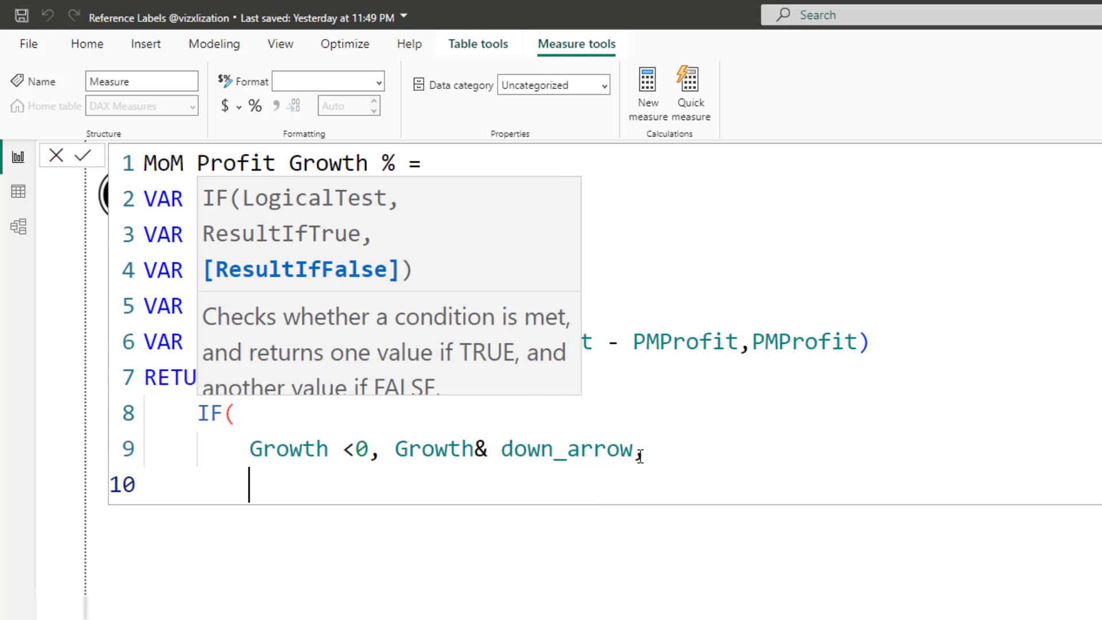
drag(632, 449, 401, 456)
key(ctrl+c)
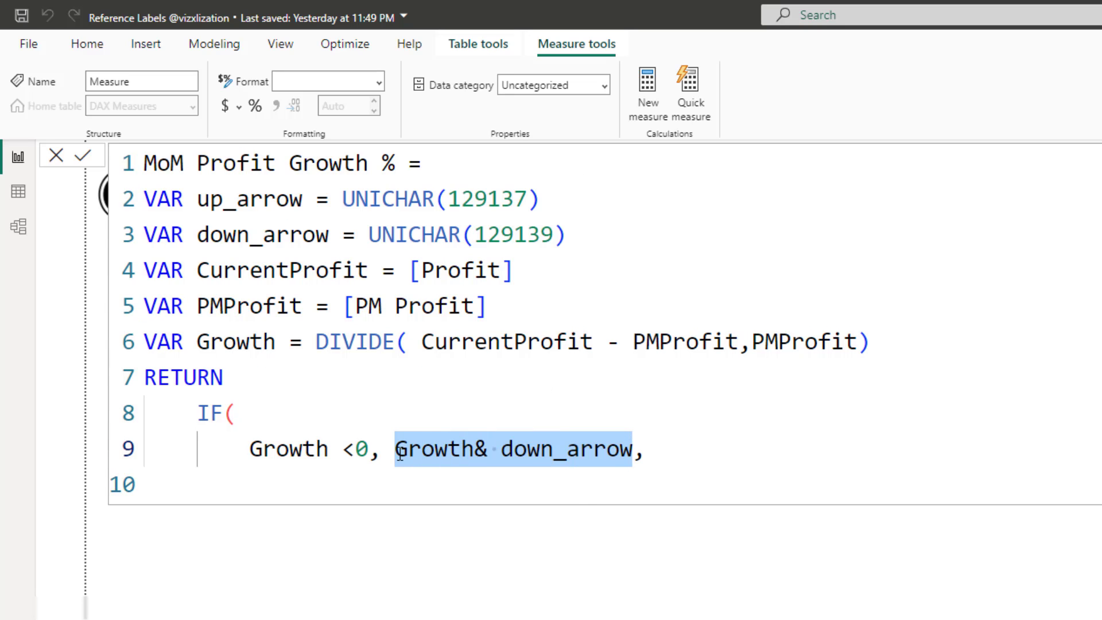
click(314, 479)
key(ctrl+v)
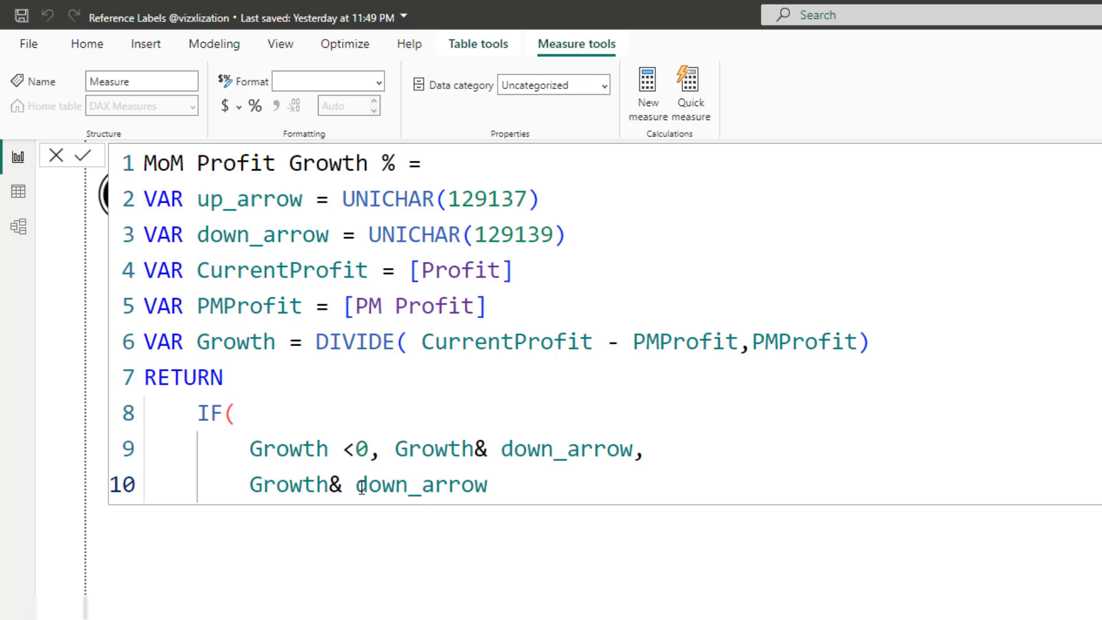
drag(356, 484, 406, 484)
text(up)
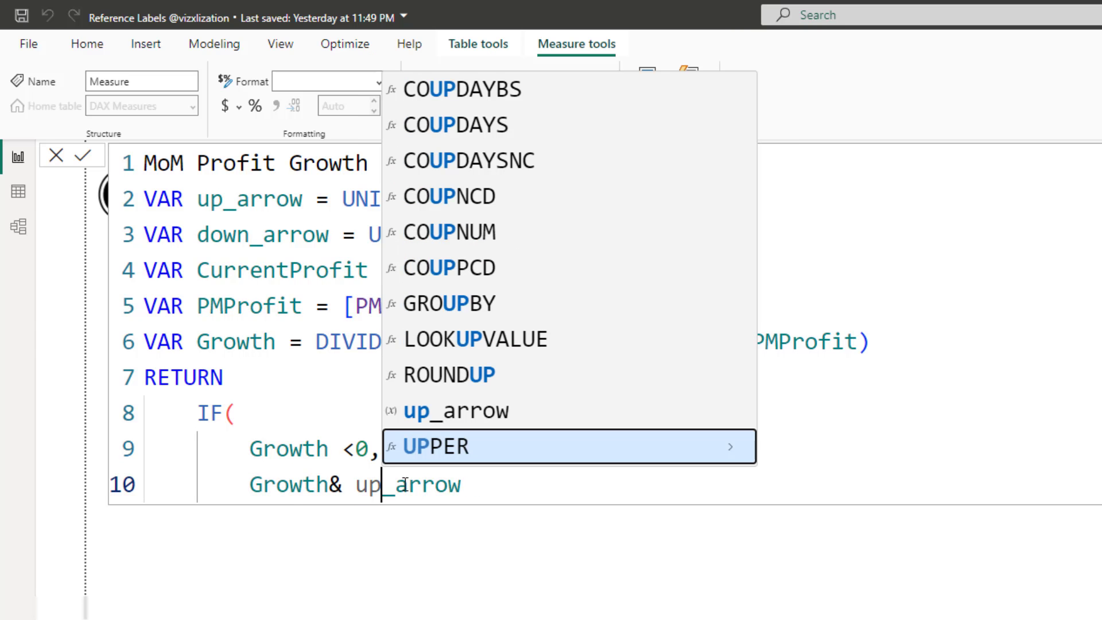
click(491, 410)
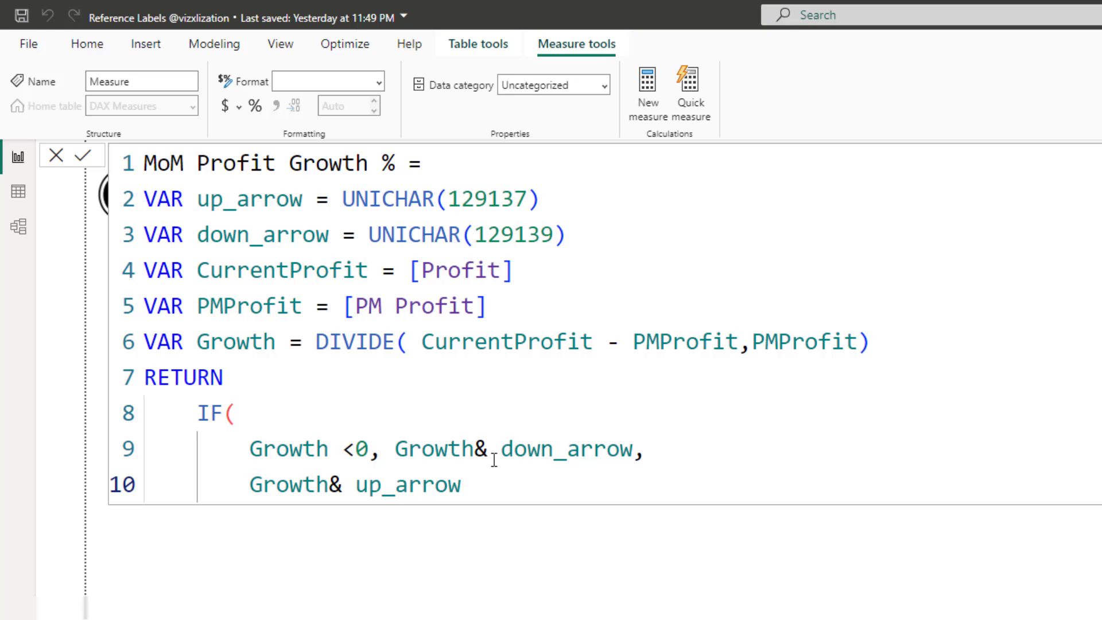
Close the IF function and commit the measure, and place MoM Profit Growth % on the canvas as a card below the date slicer.
key(Return)
text())
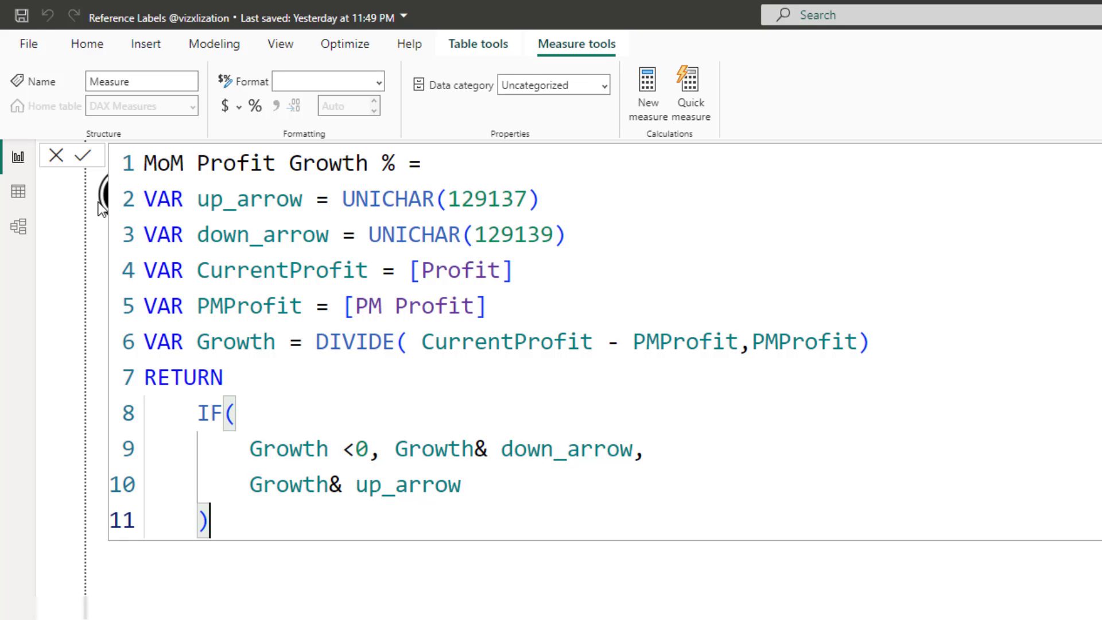
click(82, 155)
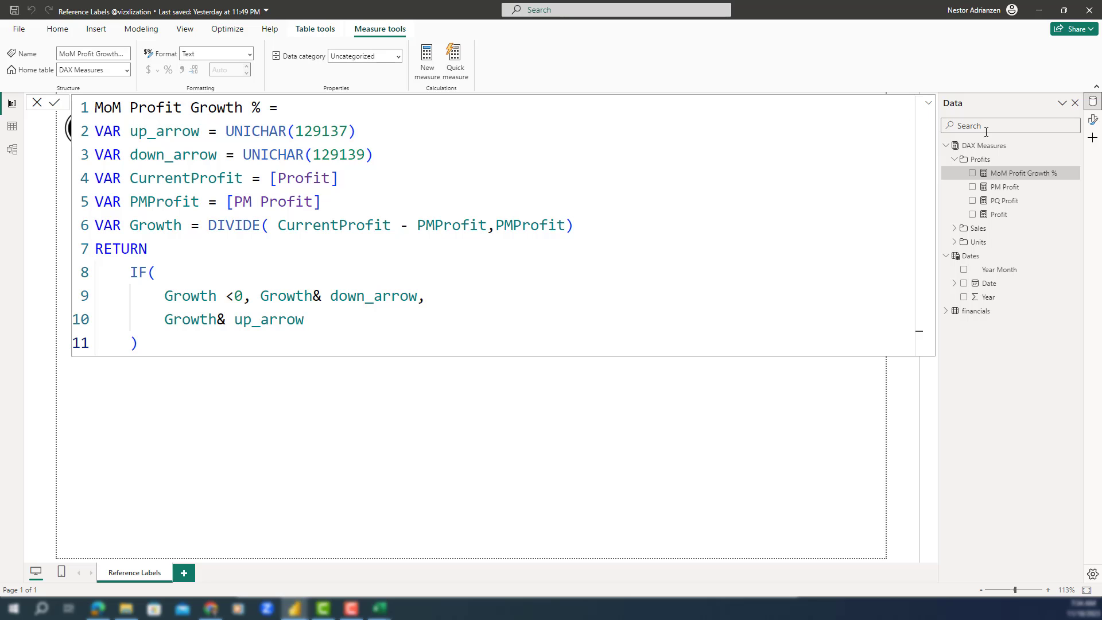
drag(1006, 177, 572, 375)
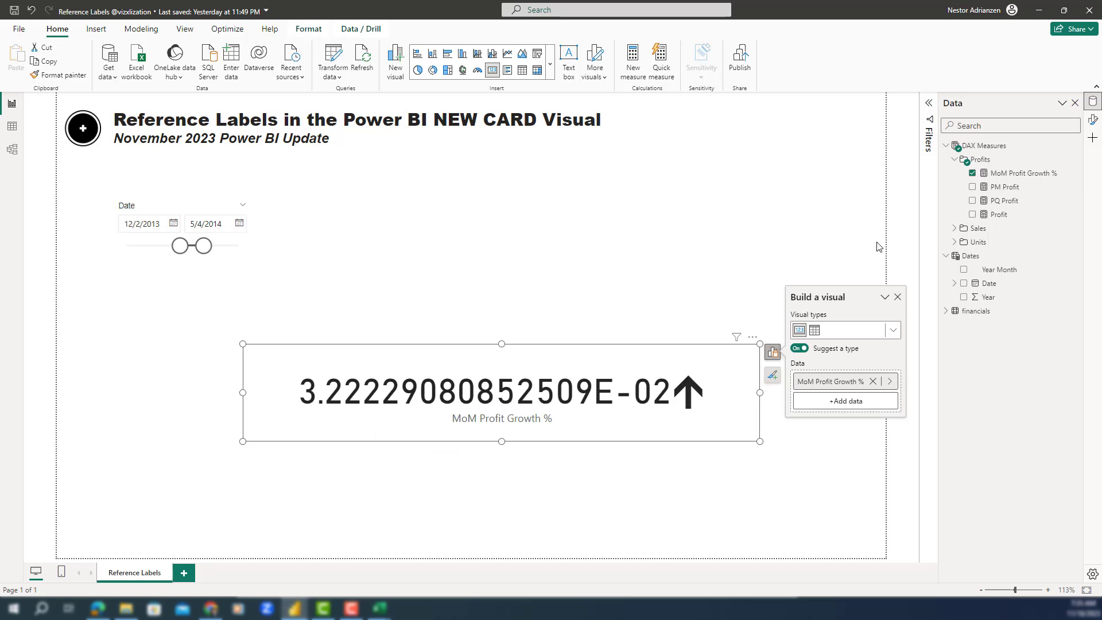
Reopen the MoM Profit Growth % formula and change the Growth value before down_arrow to (Growth*100).
click(1027, 177)
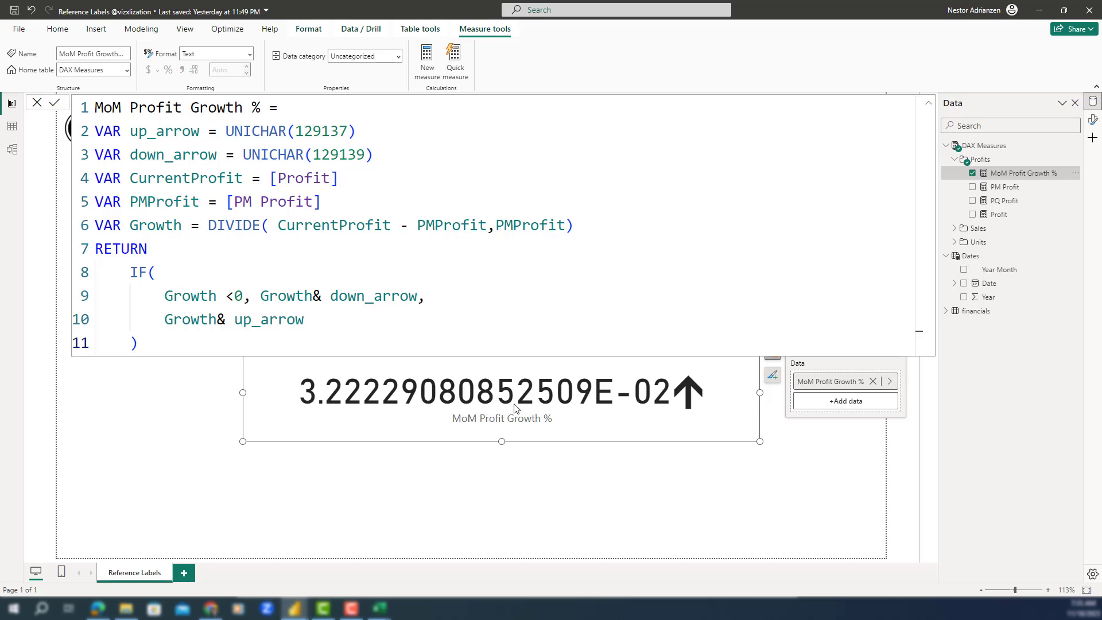
click(263, 295)
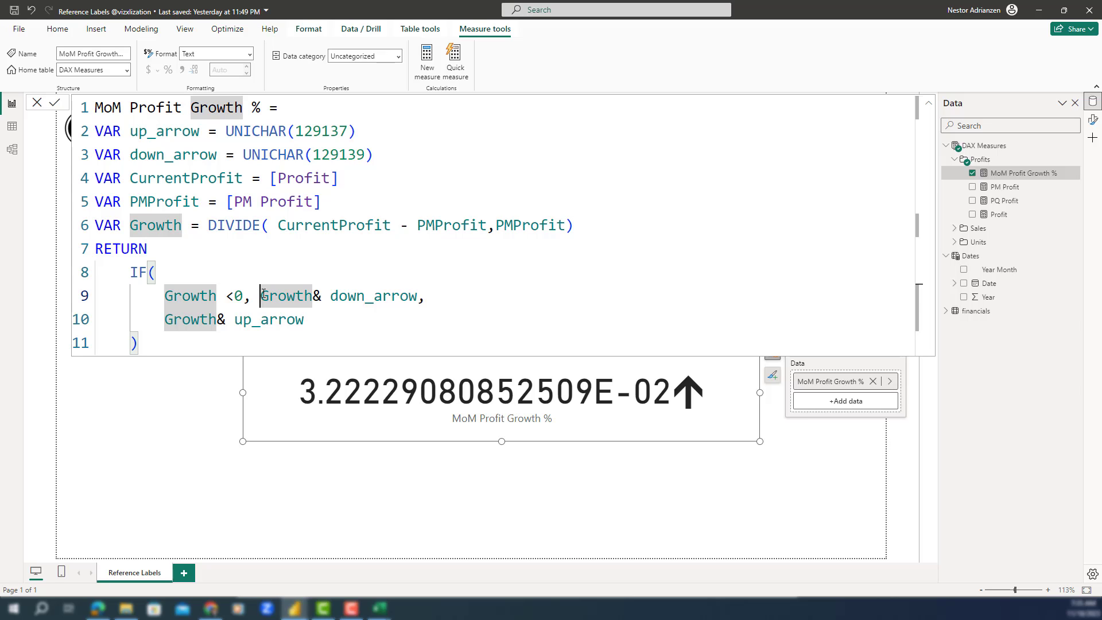
key(ctrl+Right)
text(*100))
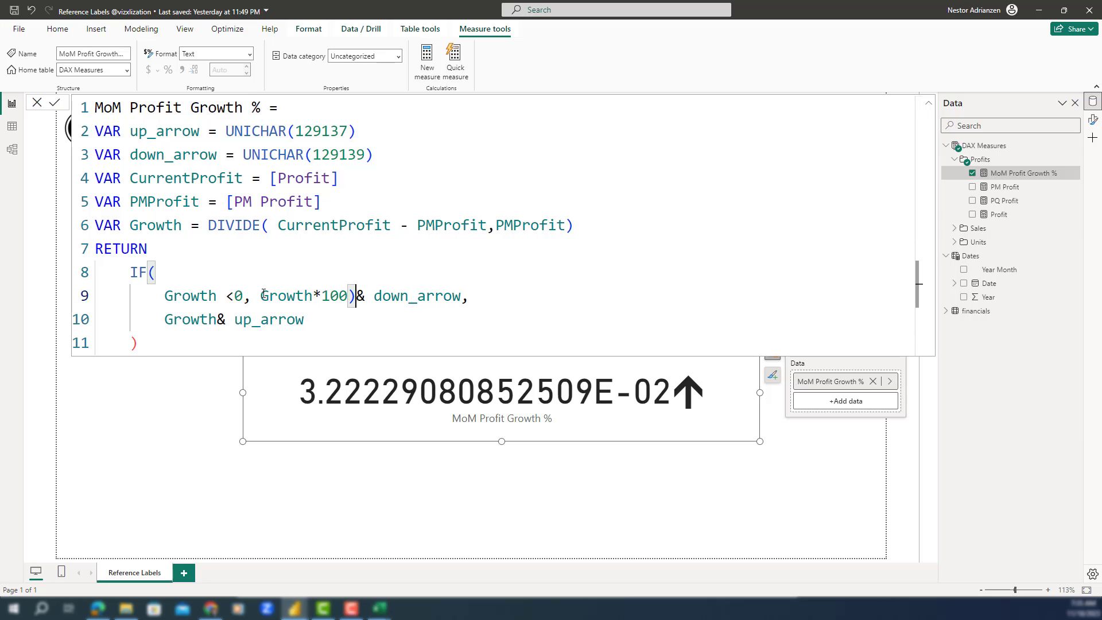
click(263, 296)
text(()
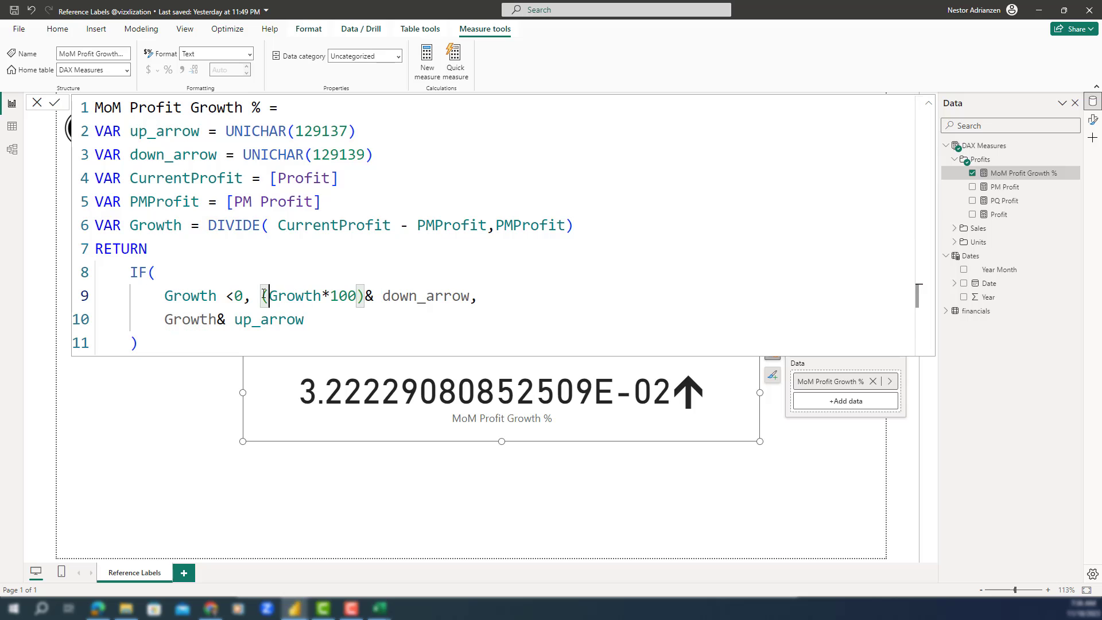
Wrap the (Growth*100) expression before down_arrow in a ROUND function with 1 decimal digit.
key(Left)
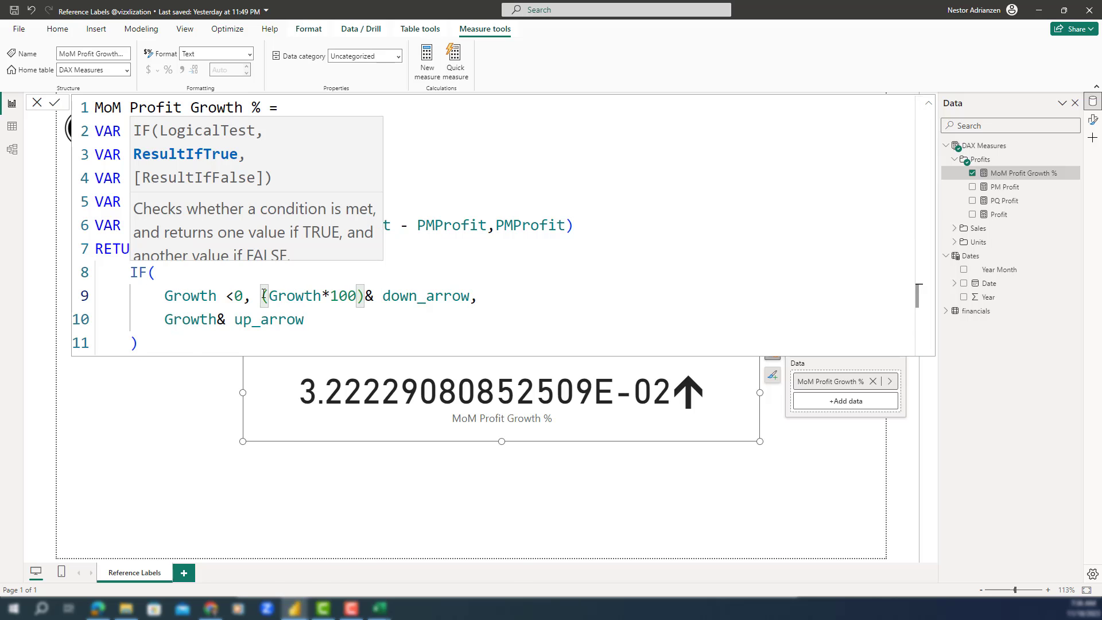
text(roun)
key(Tab)
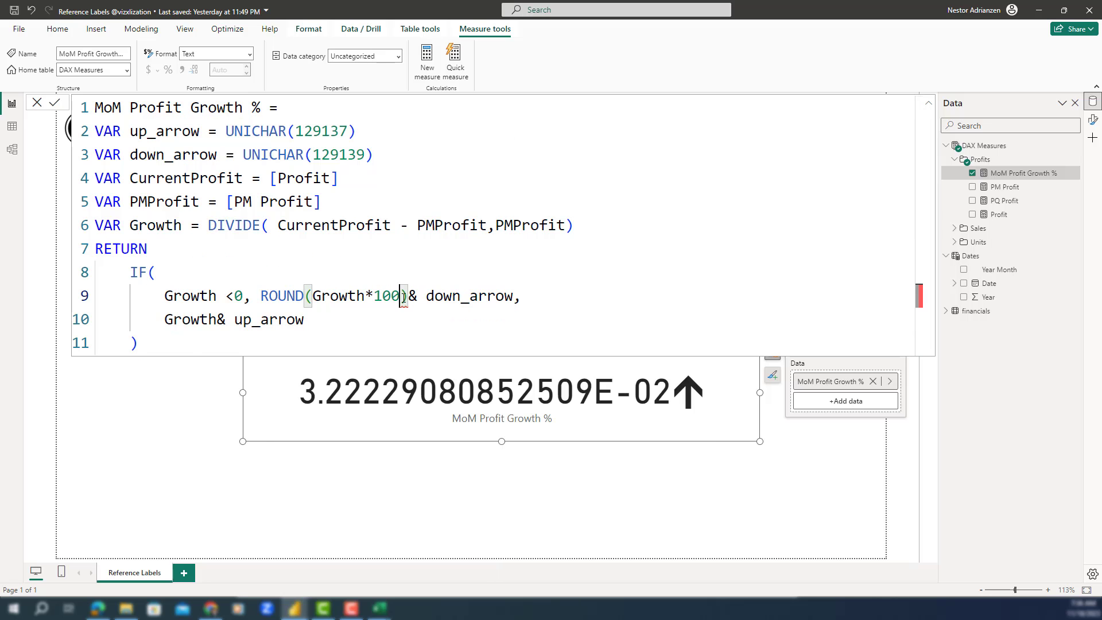
click(401, 295)
text(,)
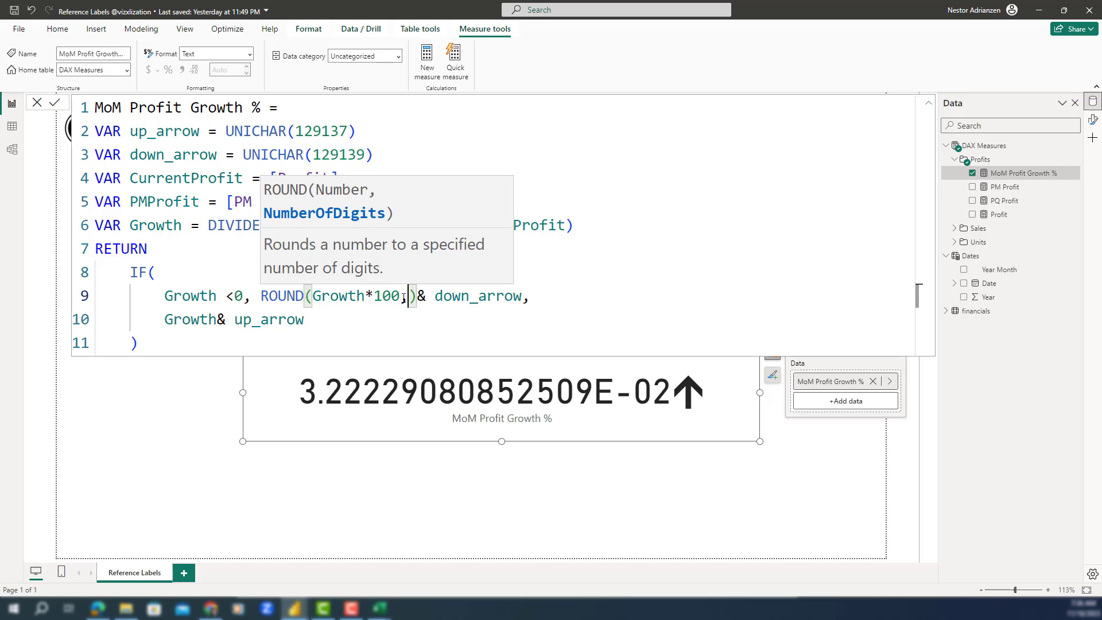
text(1))
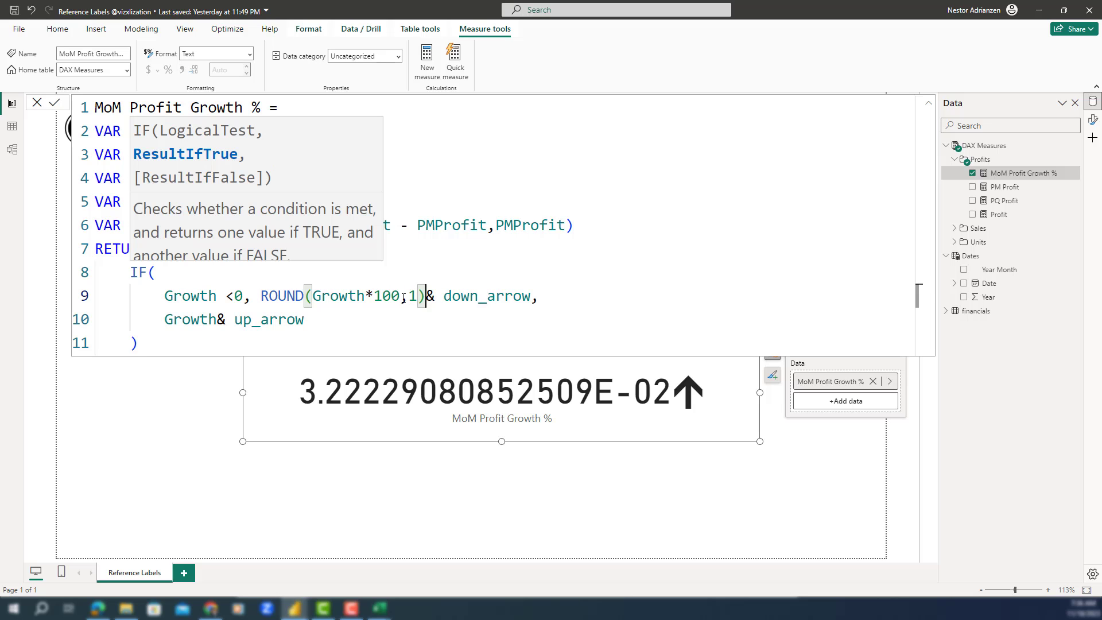
Append the text "% " between the ROUND result and down_arrow using &, and commit the measure.
text(&)
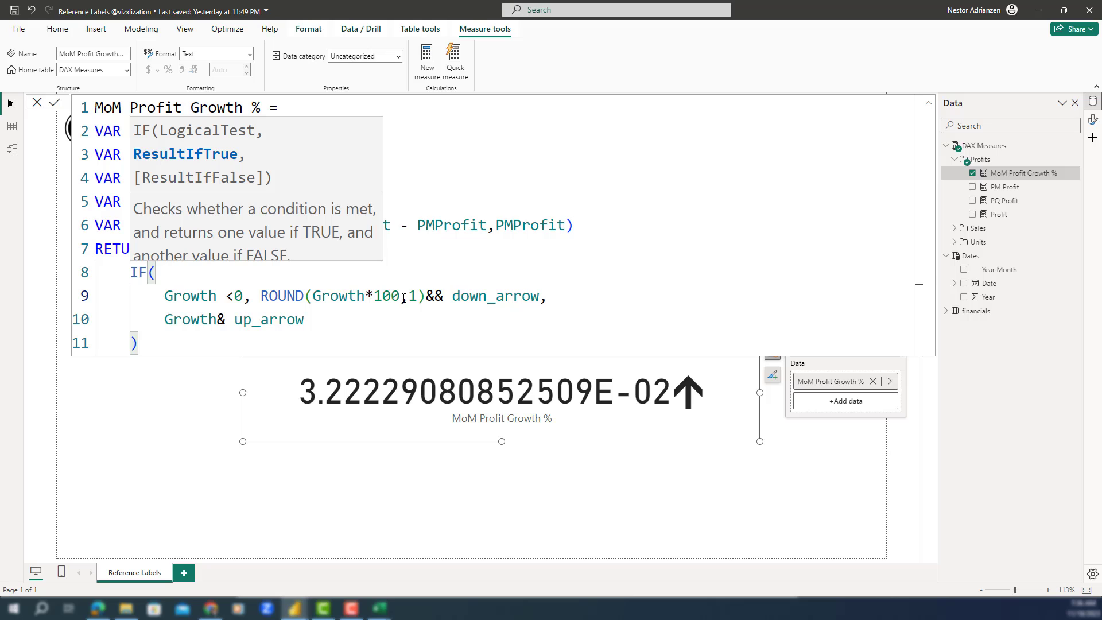
text("%)
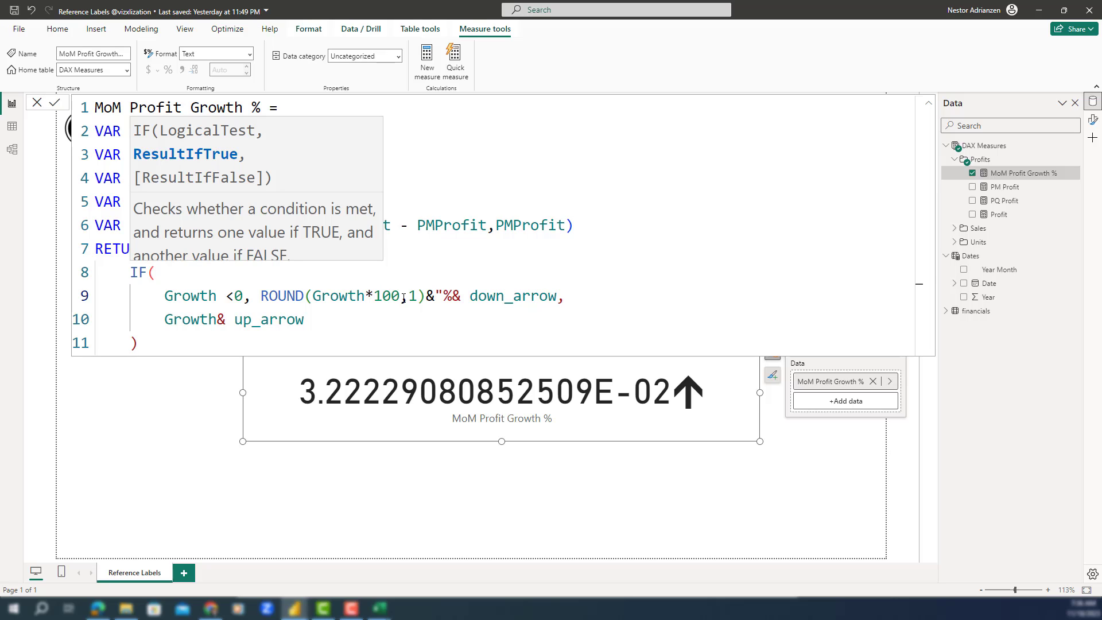
text( ")
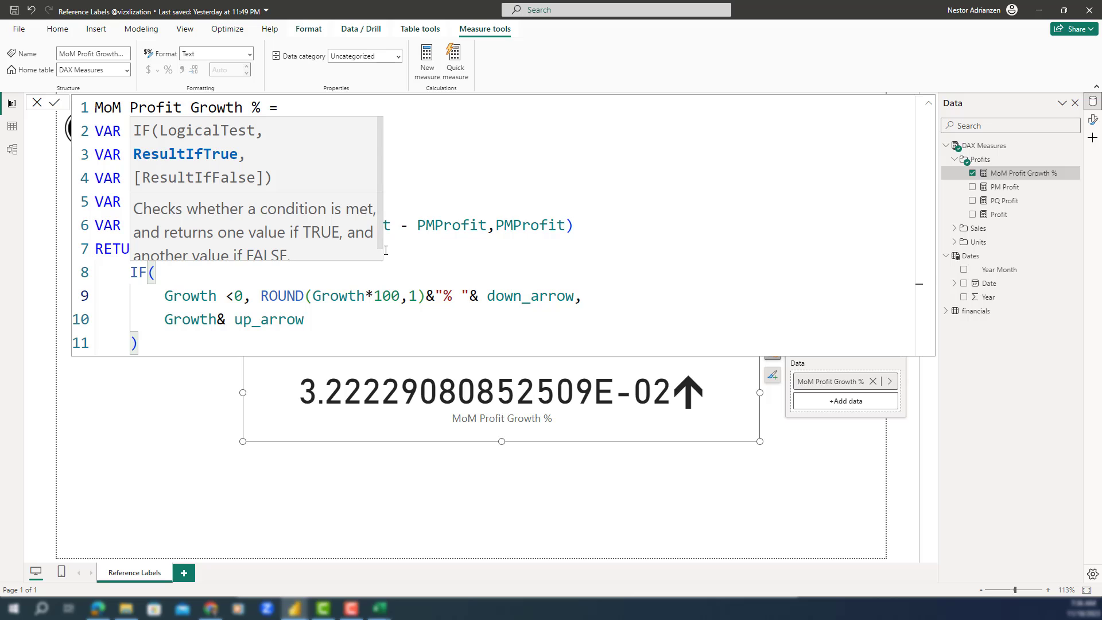
click(55, 102)
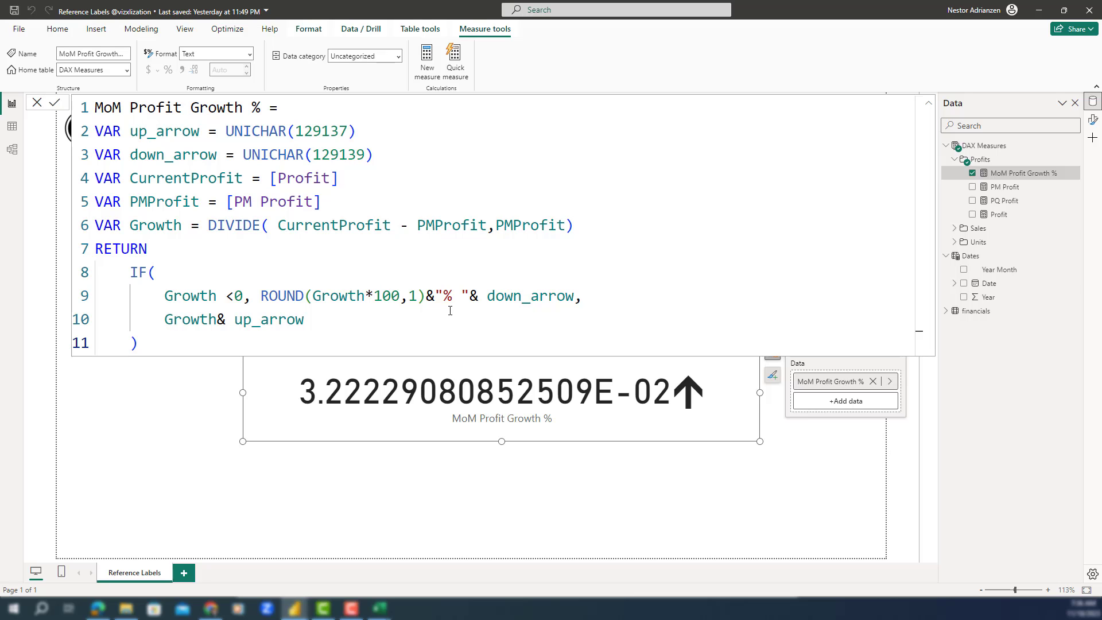
Replace the false result Growth& up_arrow with a copy of the ROUND(Growth*100,1)&"% "& down_arrow expression.
drag(262, 294, 573, 292)
key(ctrl+c)
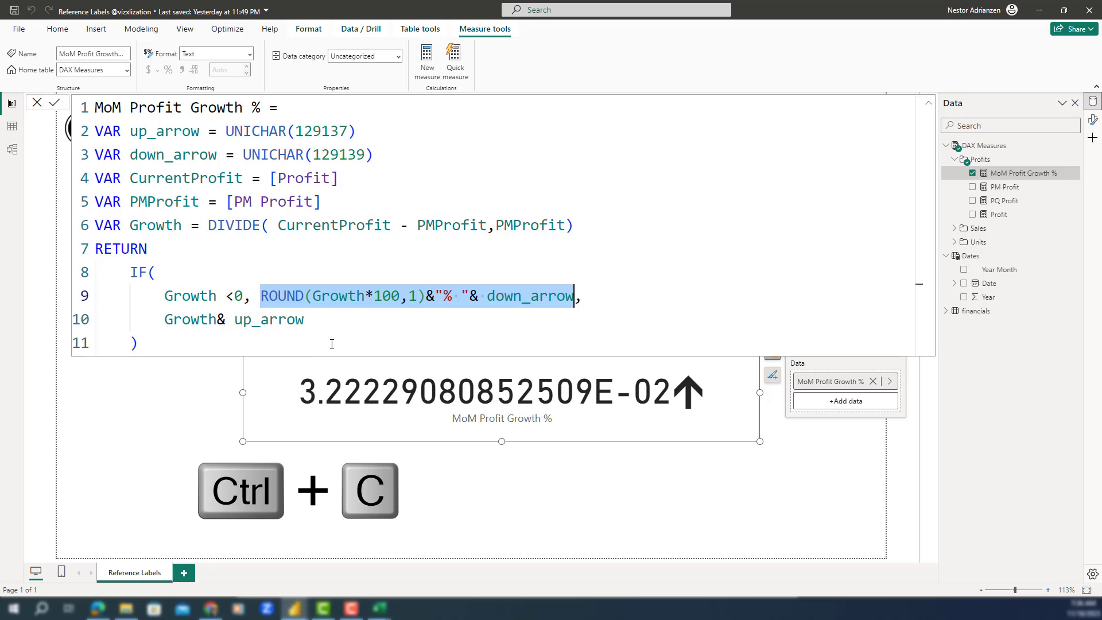
drag(313, 327, 165, 321)
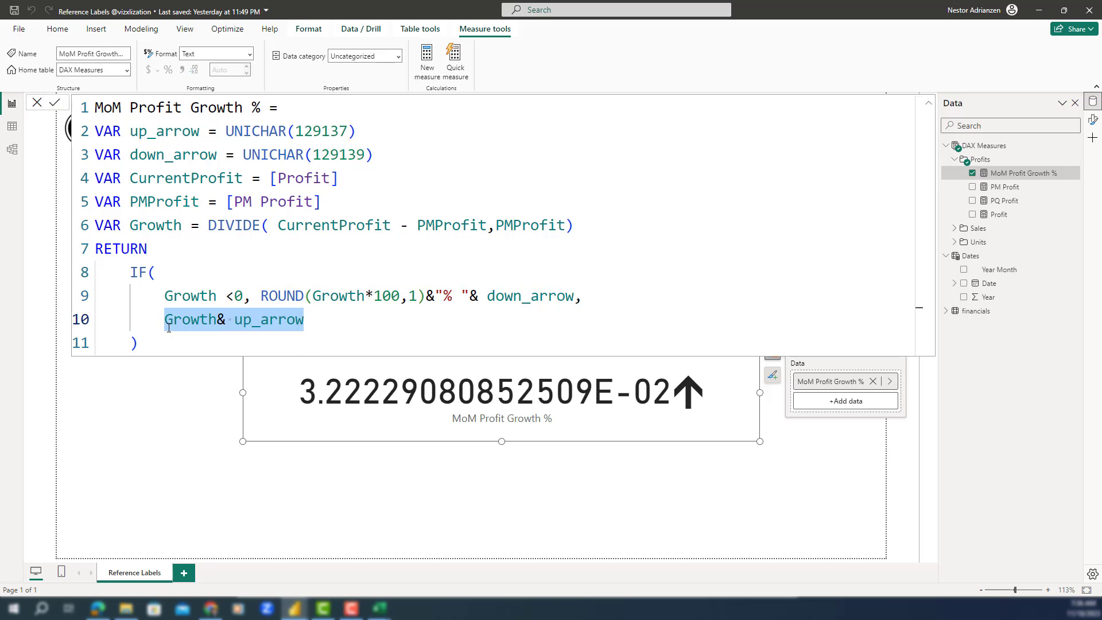
key(ctrl+v)
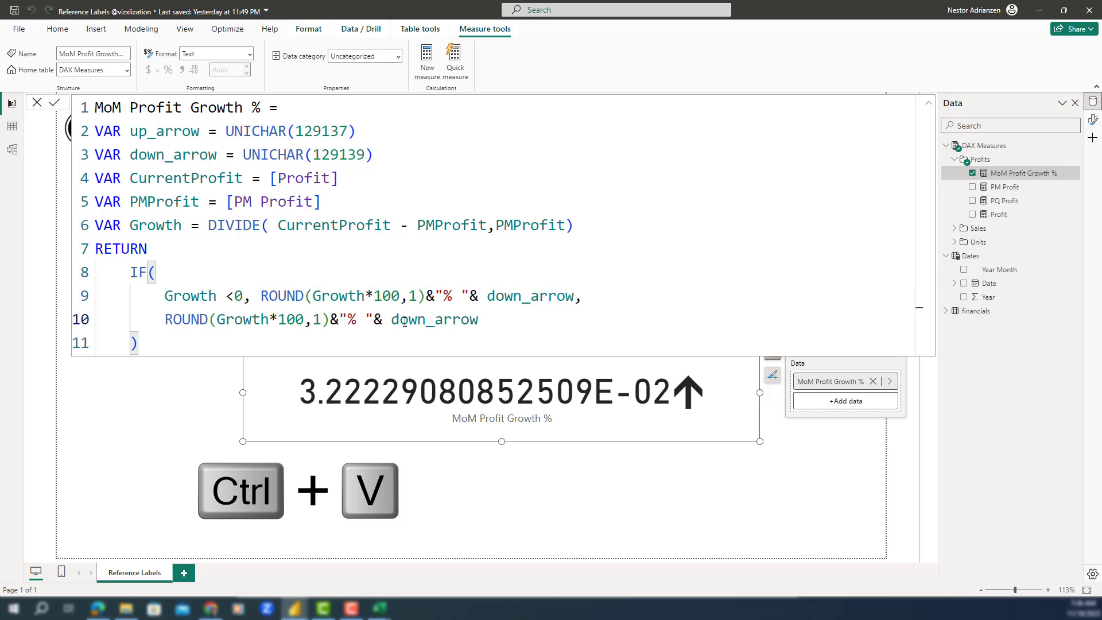
Change the arrow variable in the IF function's false result to up_arrow and commit the measure.
click(425, 319)
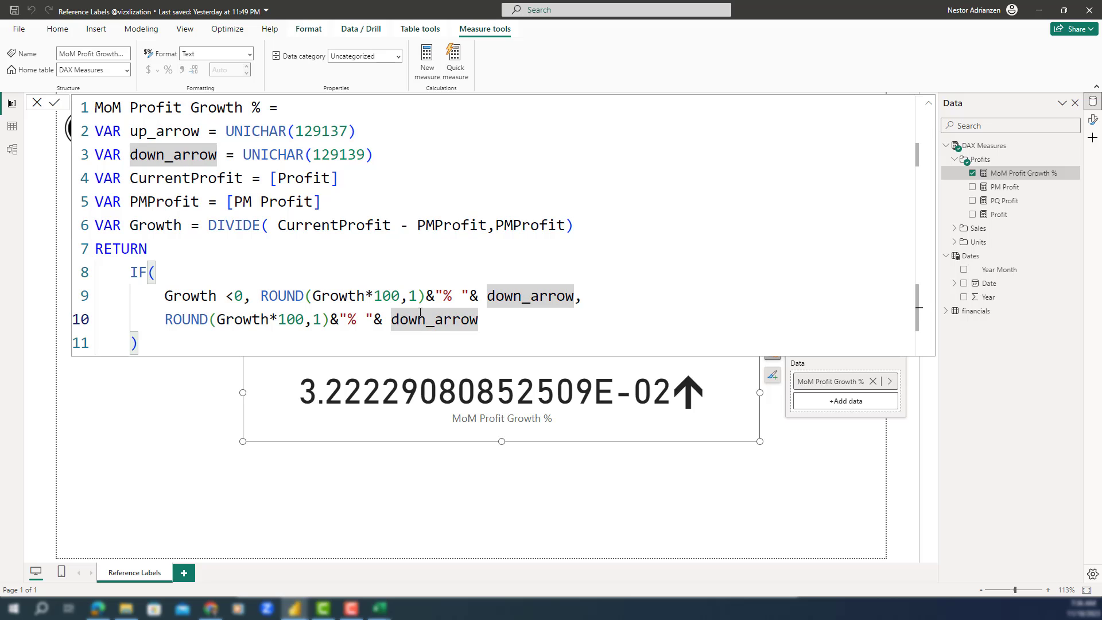
key(BackSpace)
key(BackSpace)
key(BackSpace)
key(BackSpace)
text(up)
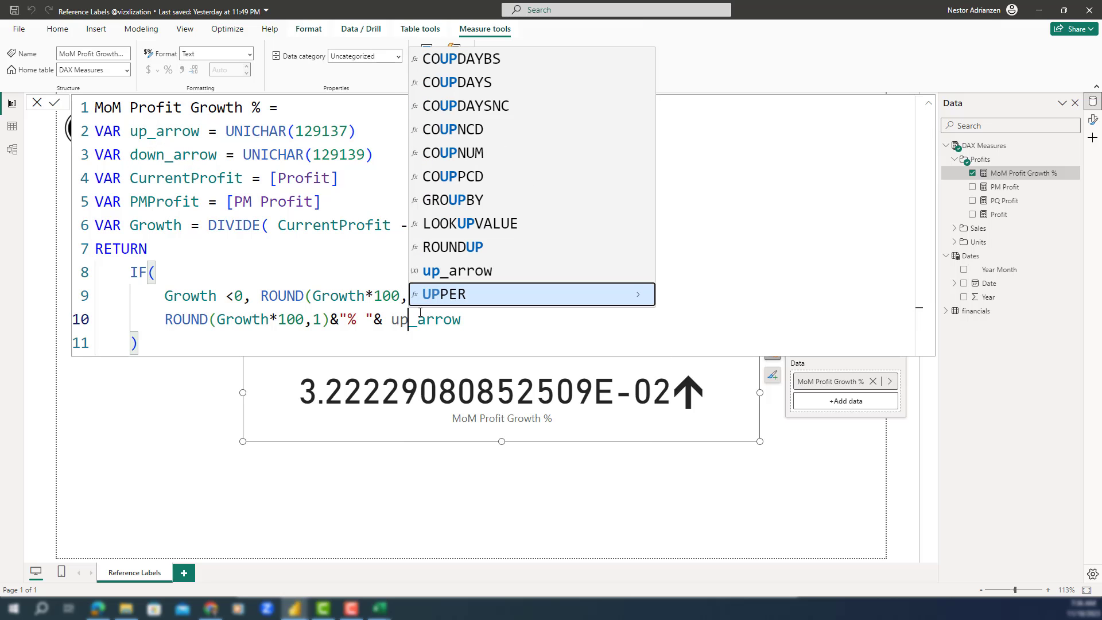
key(Escape)
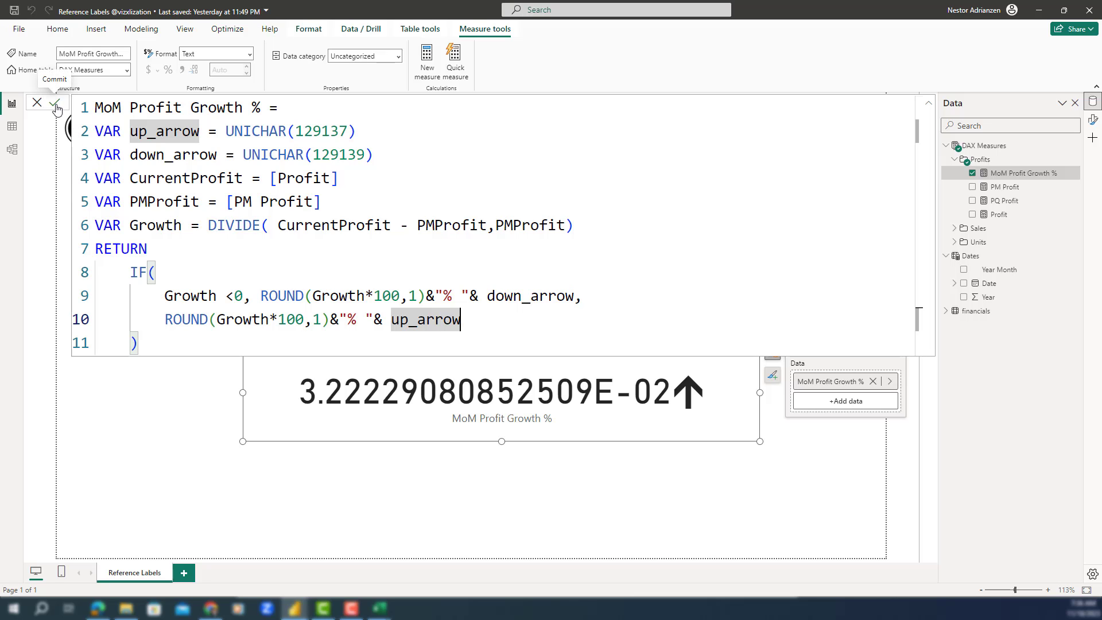
click(515, 395)
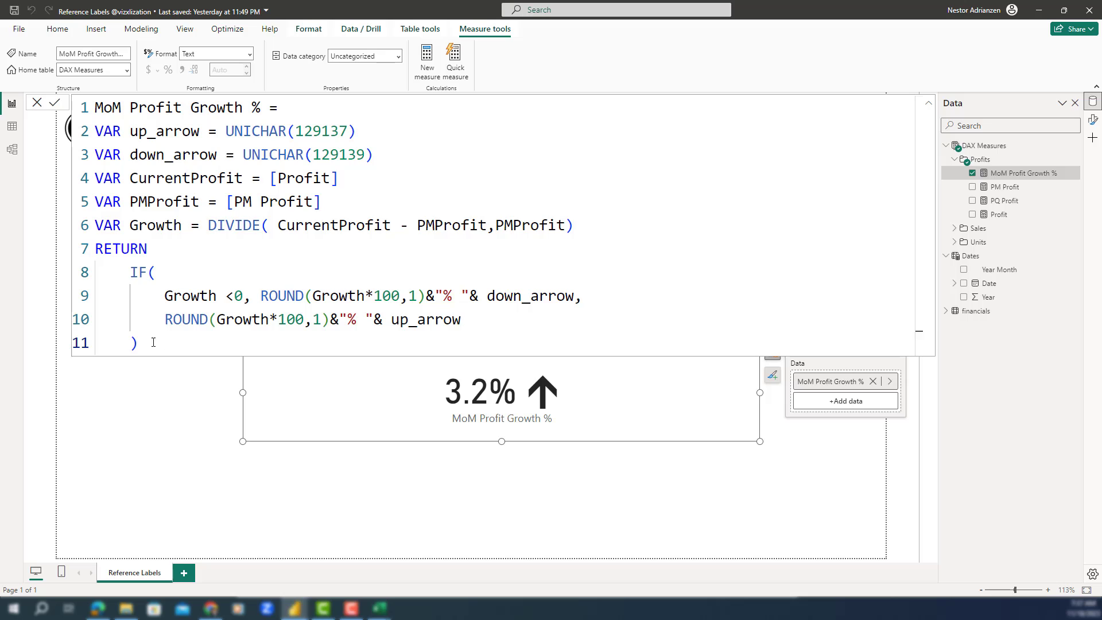
Copy the entire MoM Profit Growth % formula into a new measure in the Profits folder.
drag(153, 342, 92, 107)
key(ctrl+c)
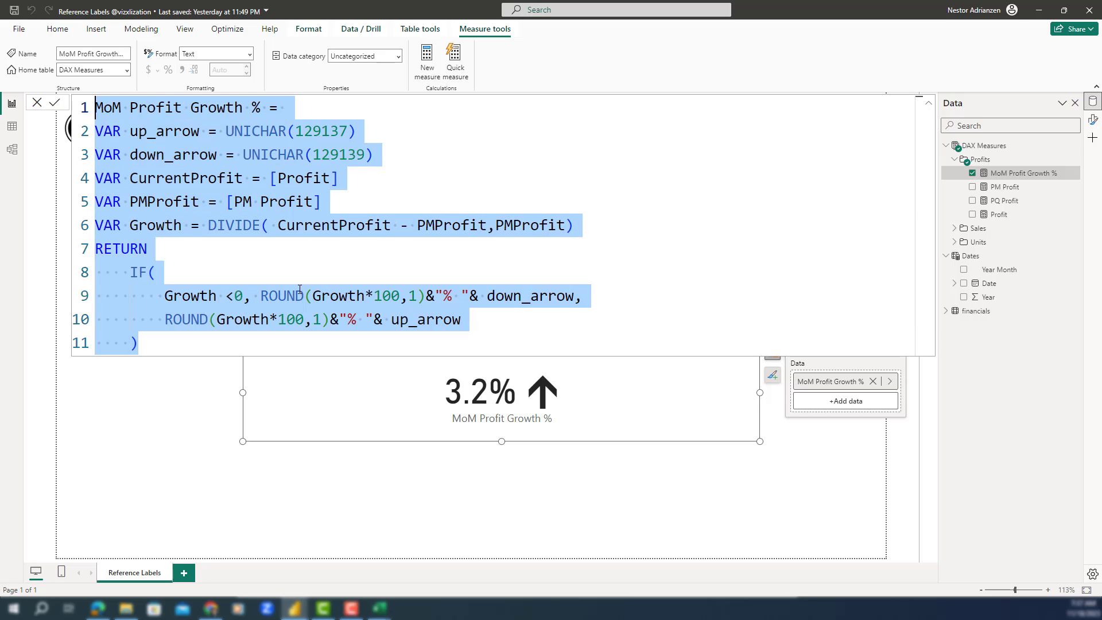
right_click(1021, 180)
key(Escape)
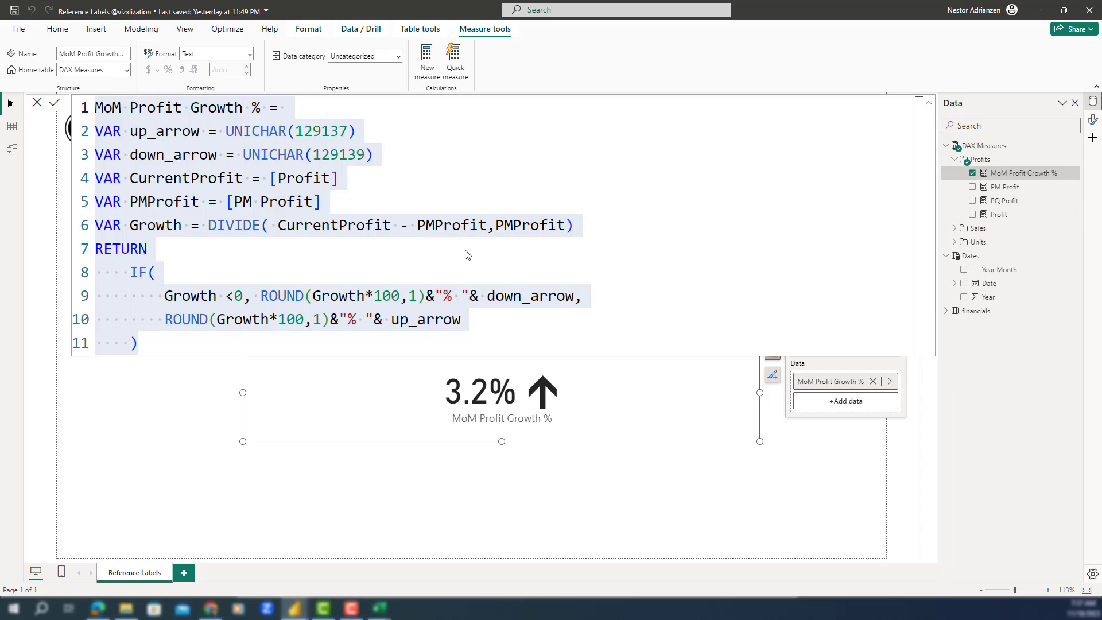
key(ctrl+v)
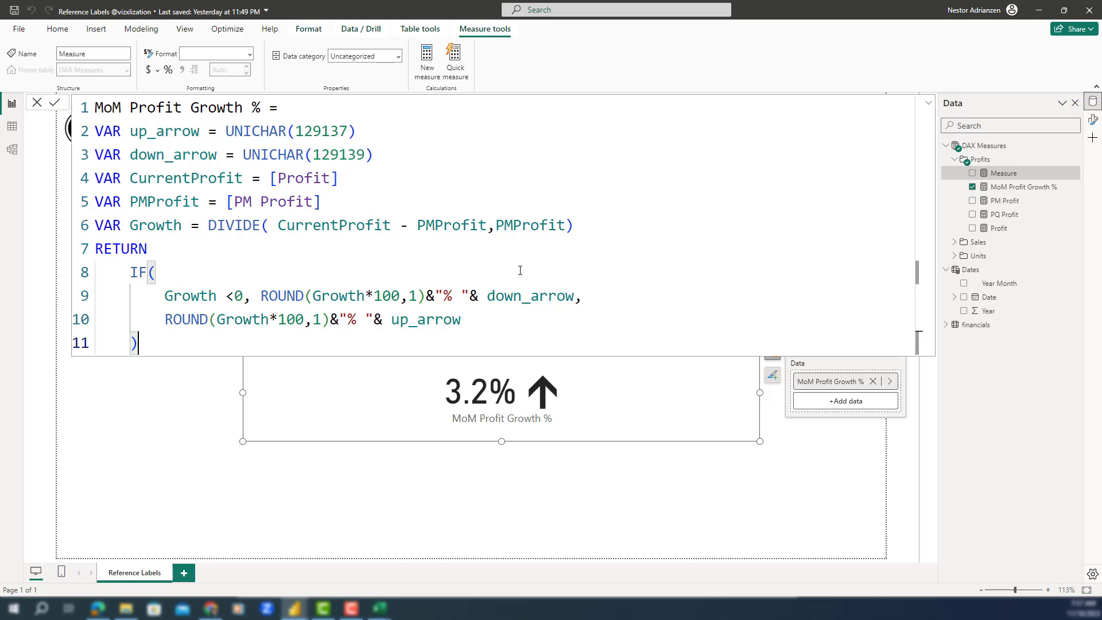
Replace all uppercase PM occurrences with PQ at once in the new measure's formula, and try to commit it.
click(262, 186)
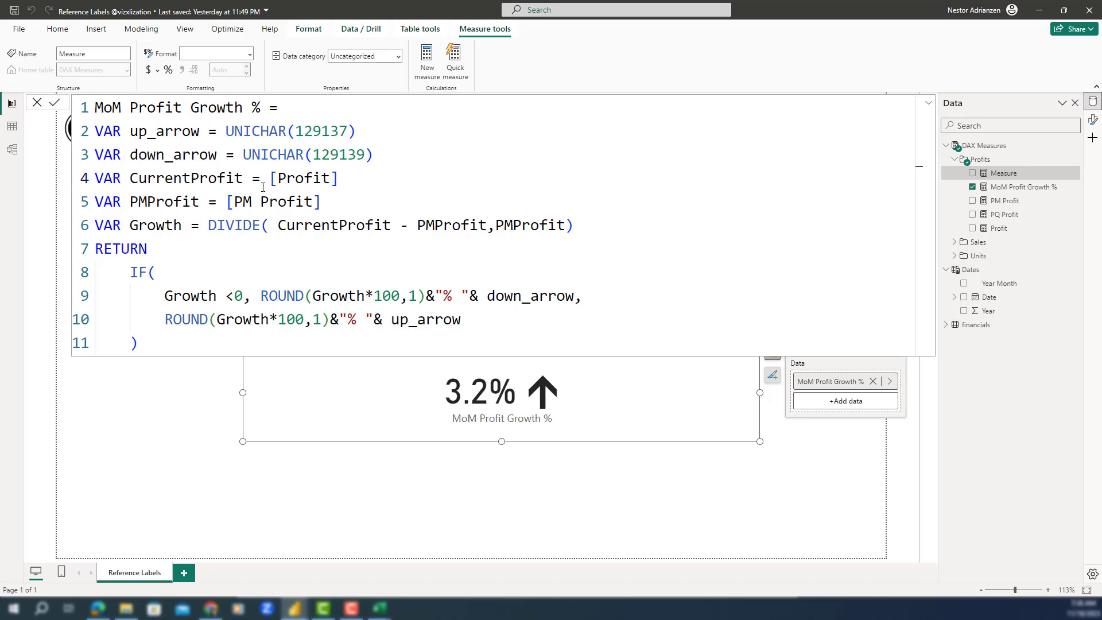
drag(238, 201, 252, 203)
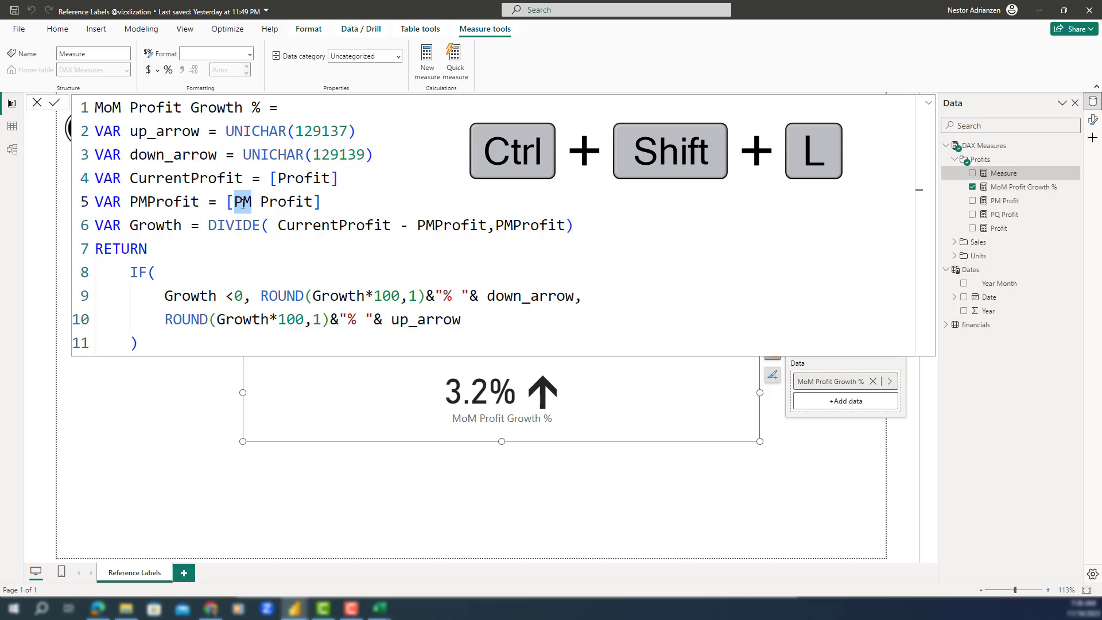
key(ctrl+shift+l)
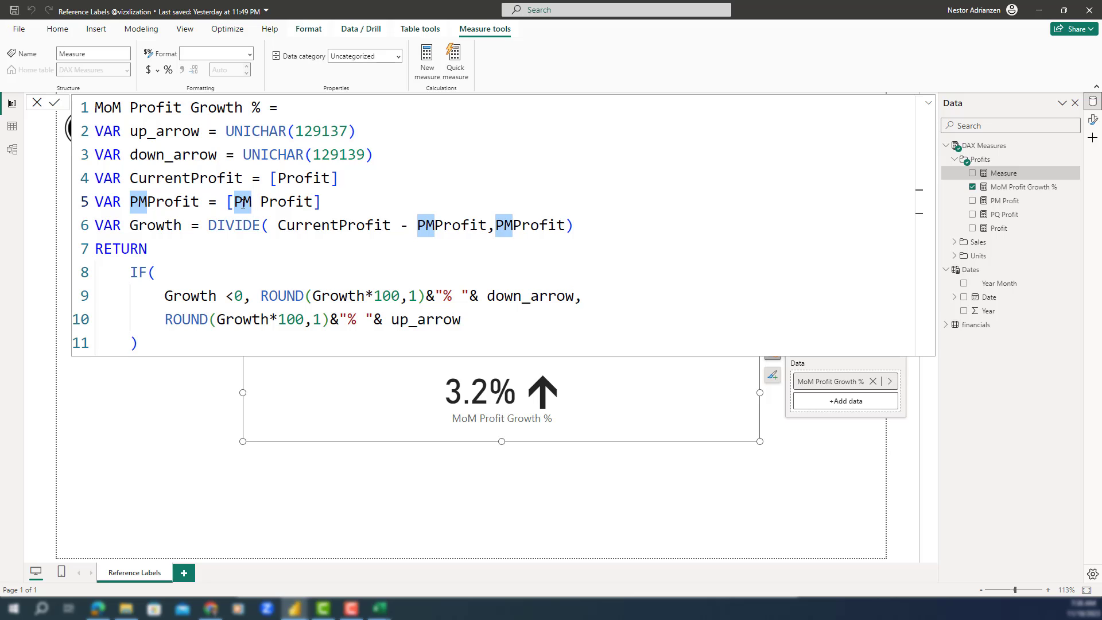
text(P)
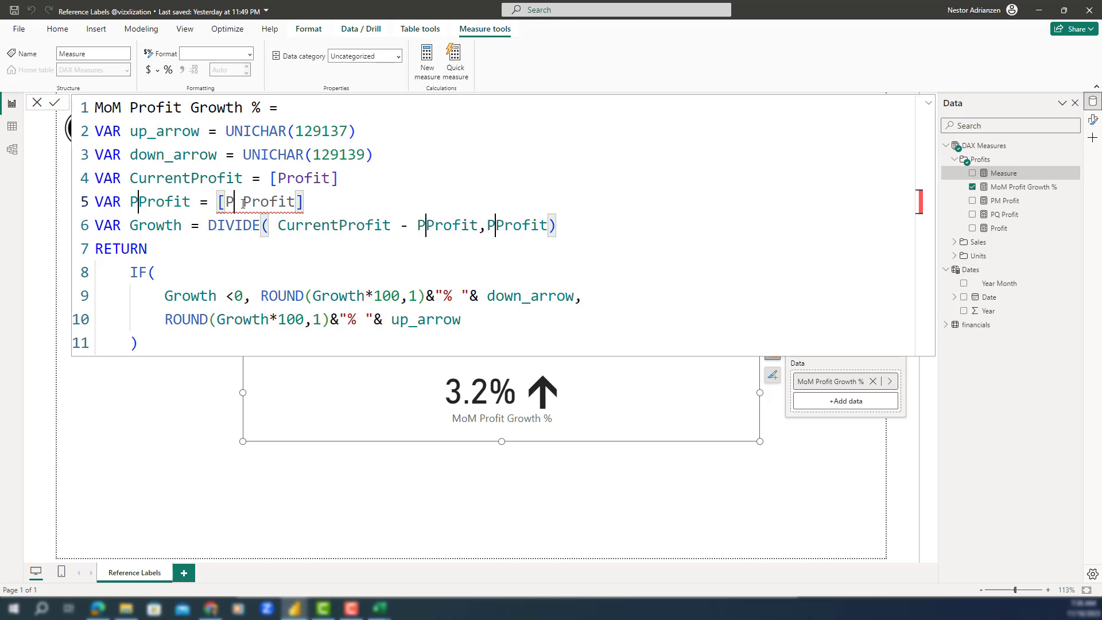
text(Q)
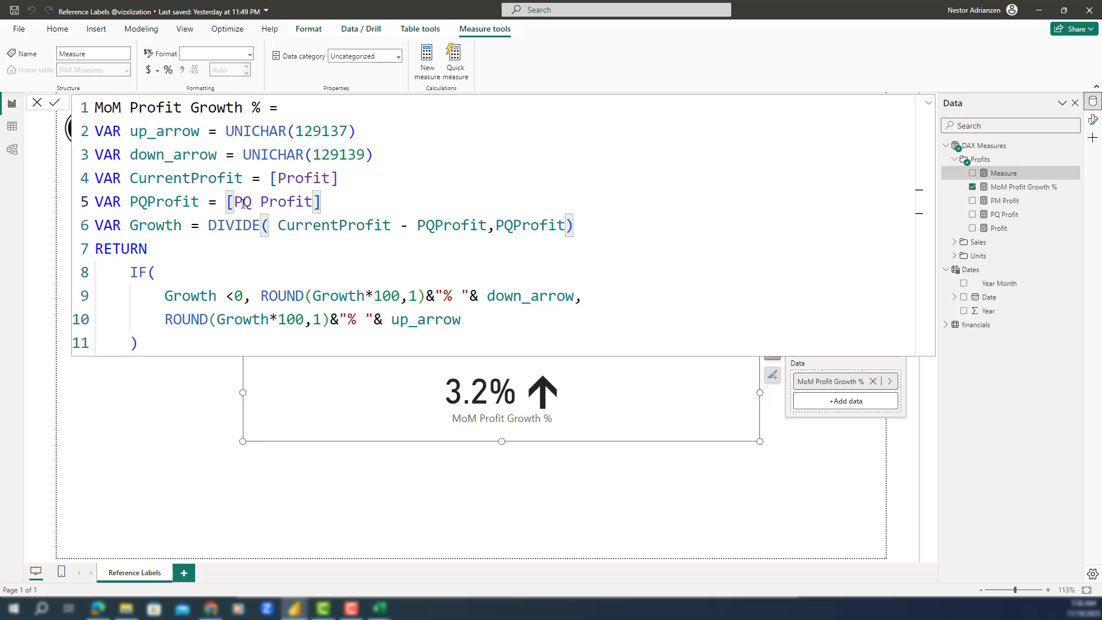
key(Return)
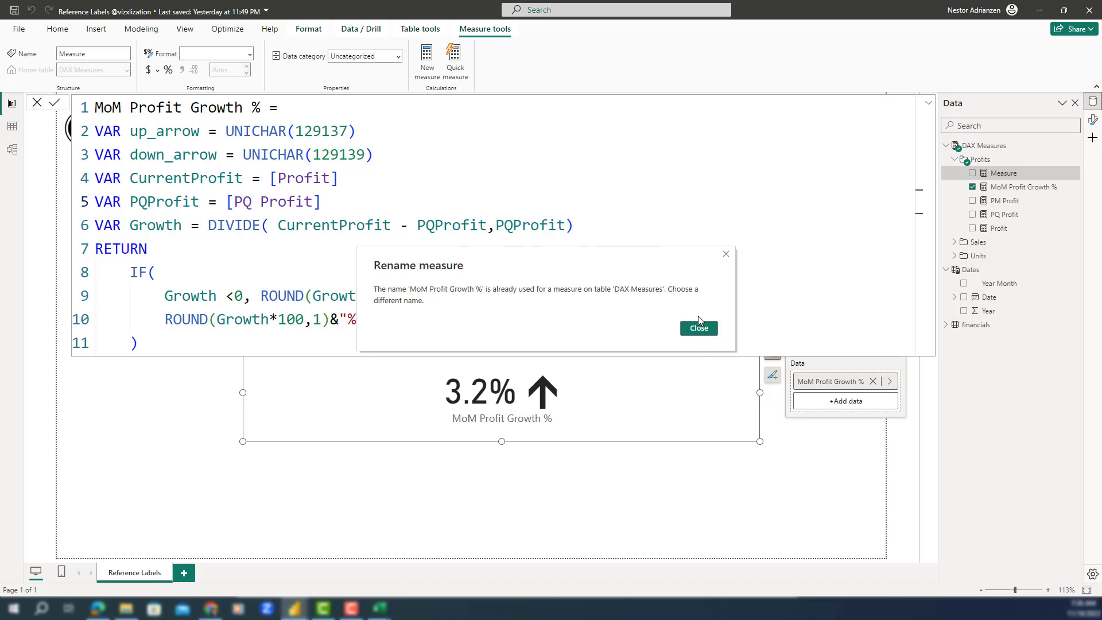
click(727, 254)
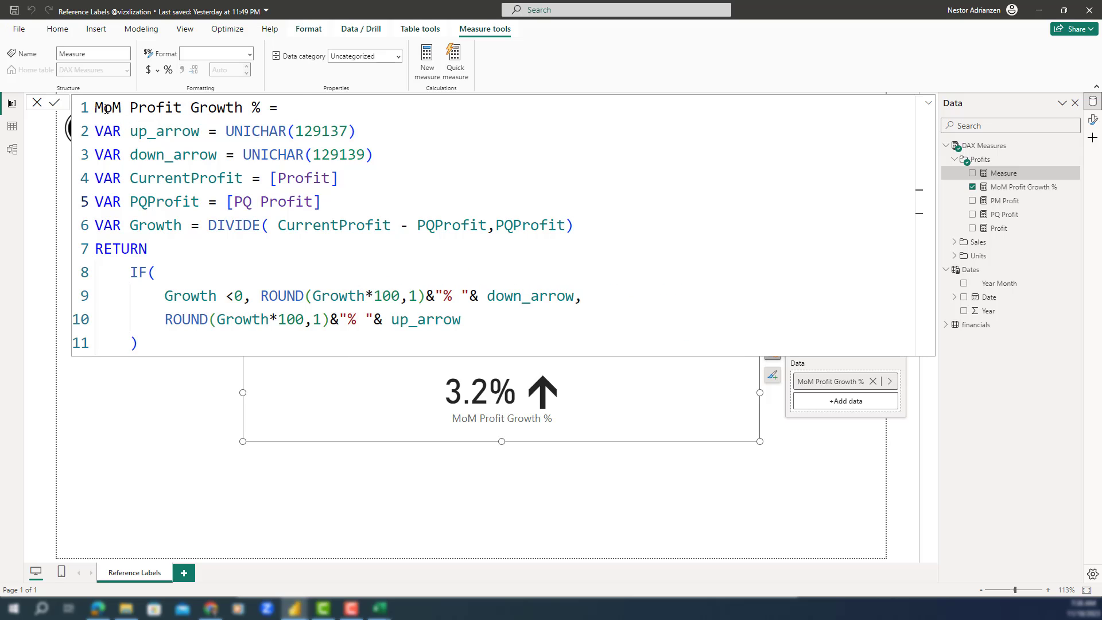
Rename the new measure as QoQ Profit Growth % in its formula and commit it.
drag(103, 109, 93, 111)
text(Q)
key(Right)
key(Delete)
text(Q)
click(54, 102)
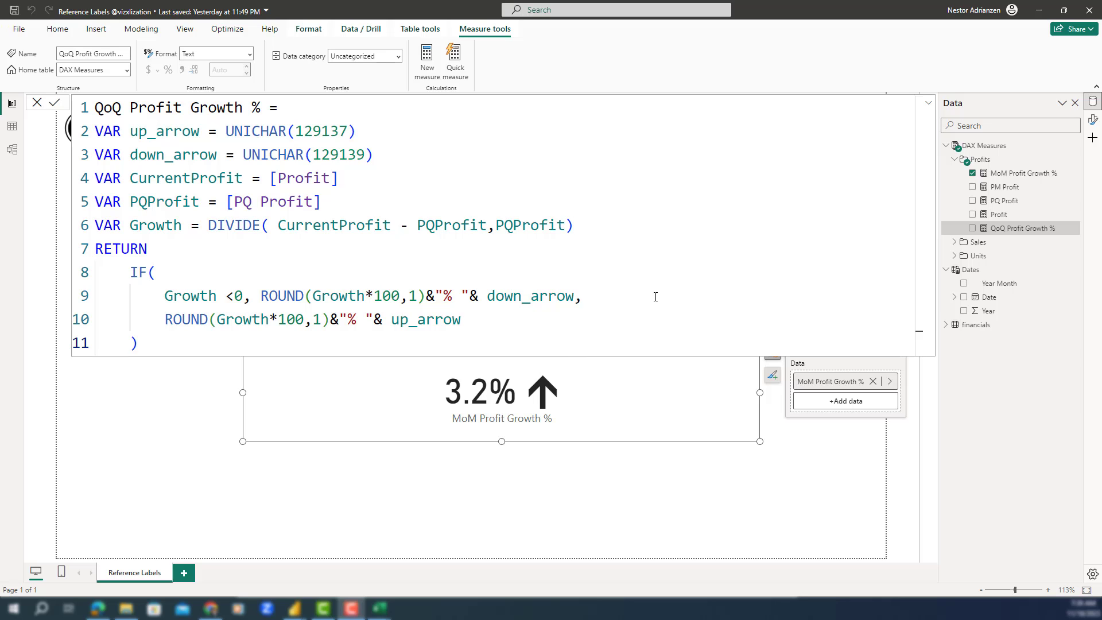
Collapse the formula editor and create another measure in the Profits folder named Color PM Profit, starting a VAR line.
click(928, 104)
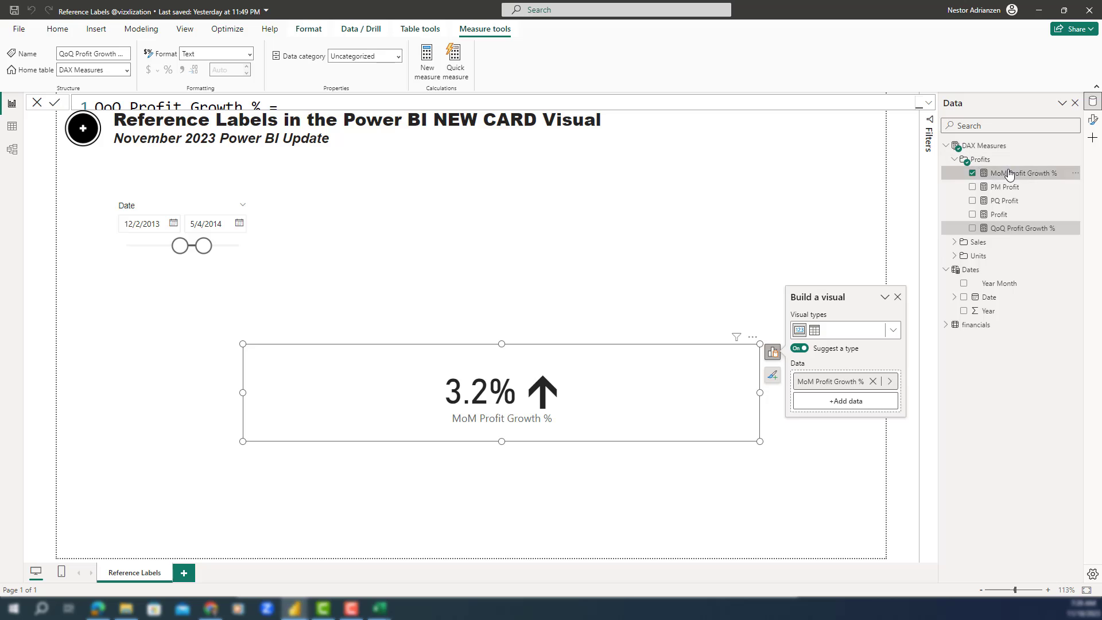
right_click(1009, 170)
click(956, 207)
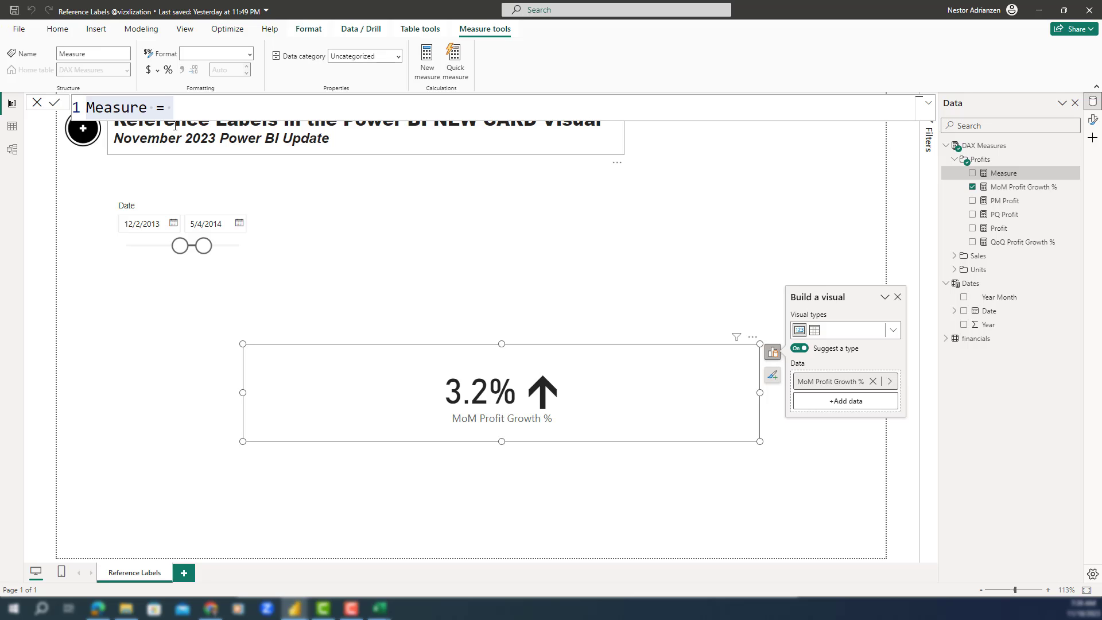
key(ctrl+v)
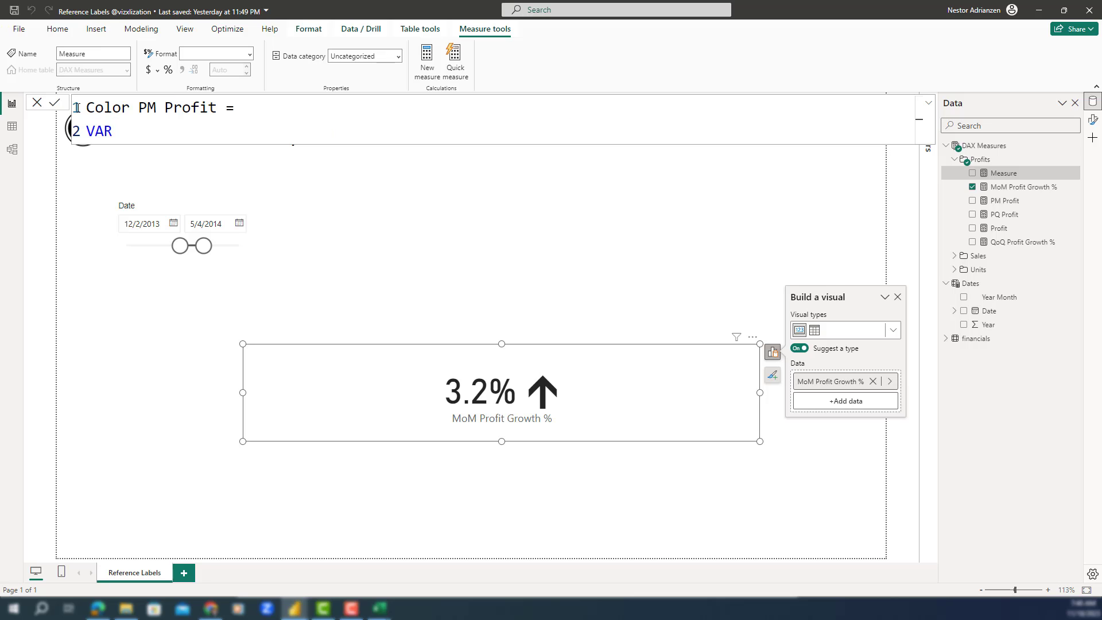
Define the variable mom_growth as DIVIDE( [Profit] - [PM Profit],[PM Profit]) in the Color PM Profit measure.
text(mom_growth = DIVIDE()
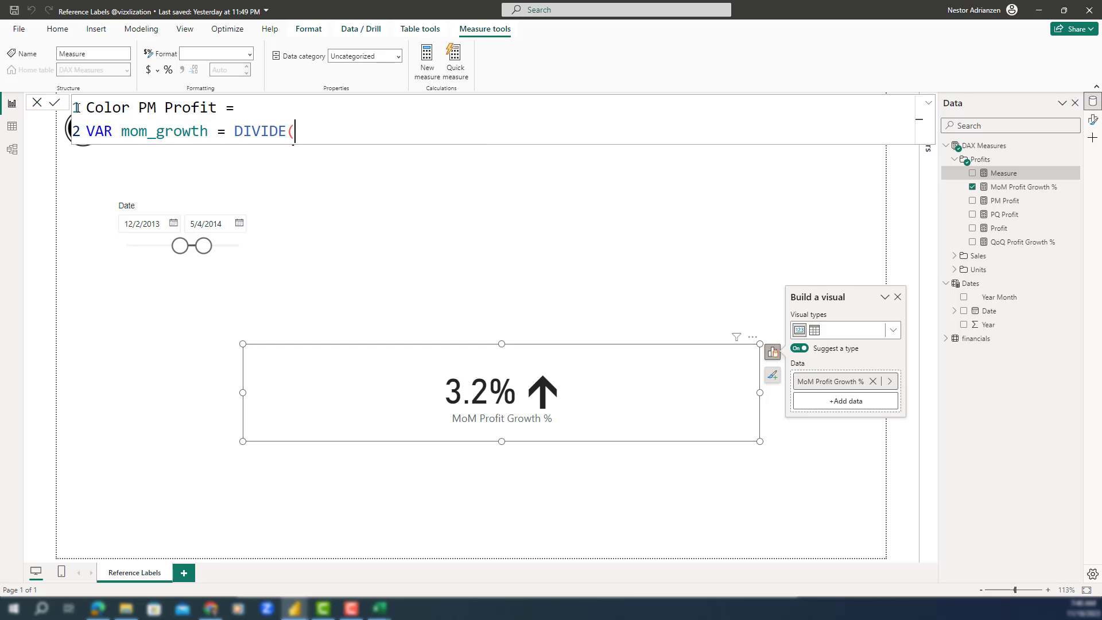
text( profi)
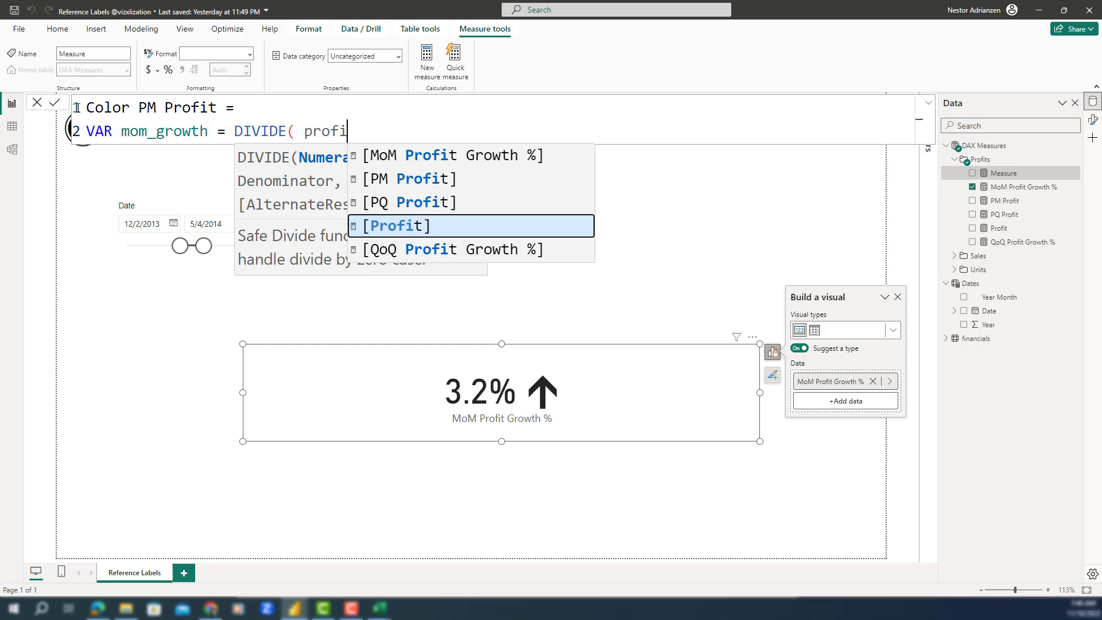
key(Tab)
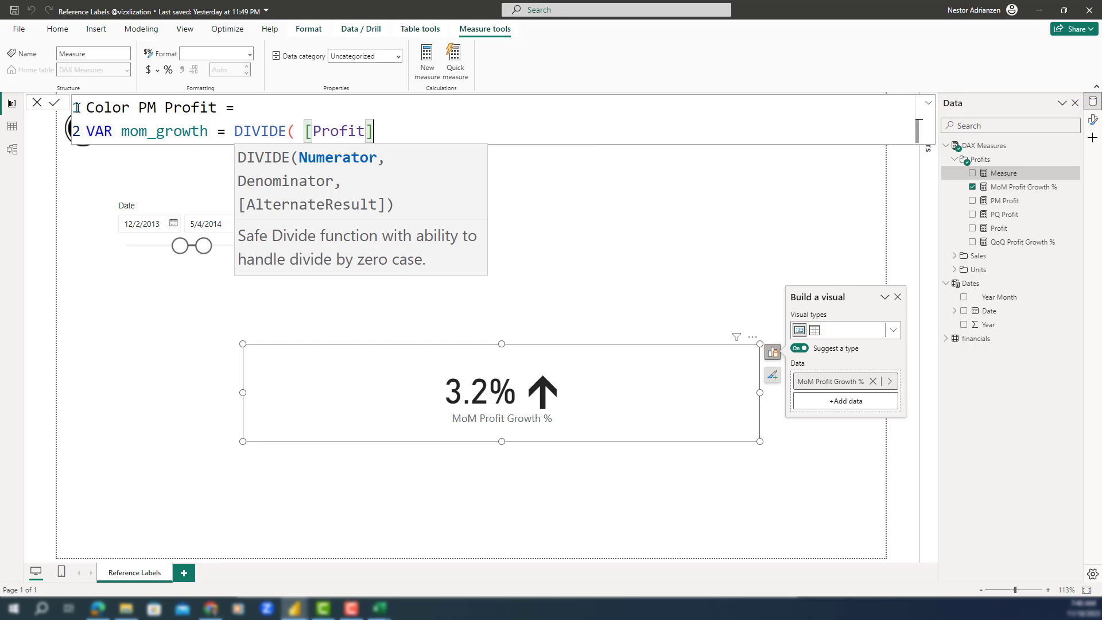
text(- pm)
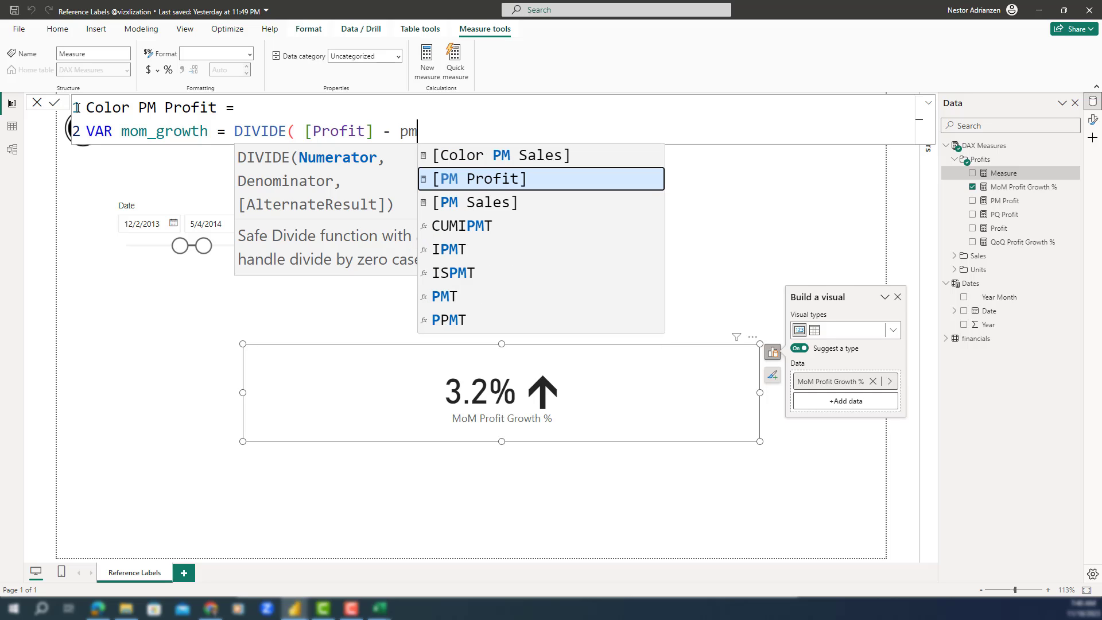
key(Tab)
text(,)
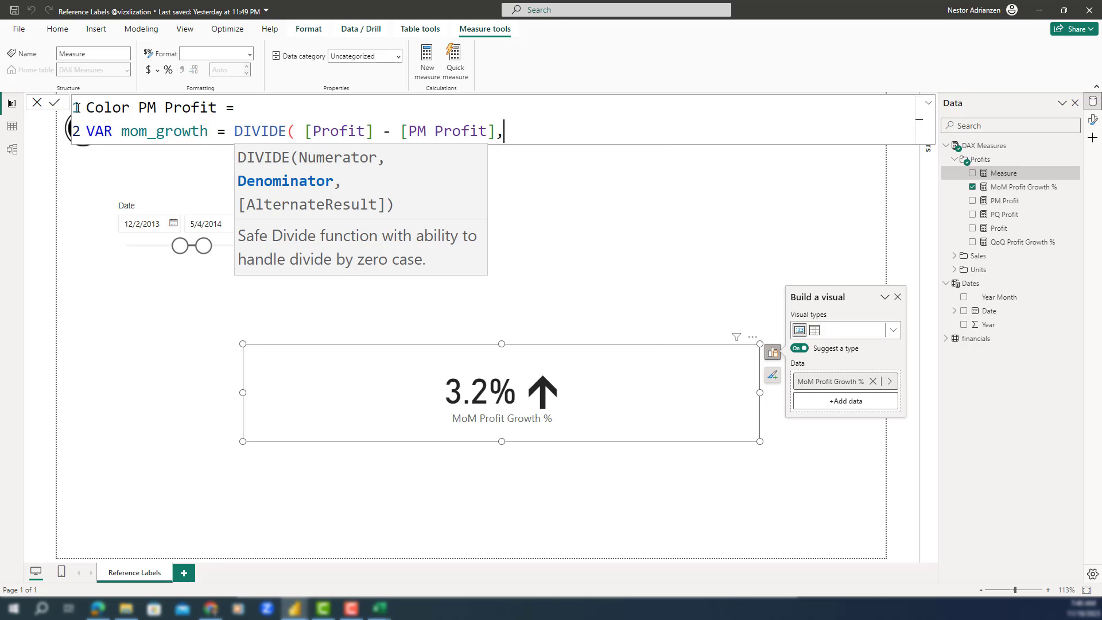
text(pm)
key(Tab)
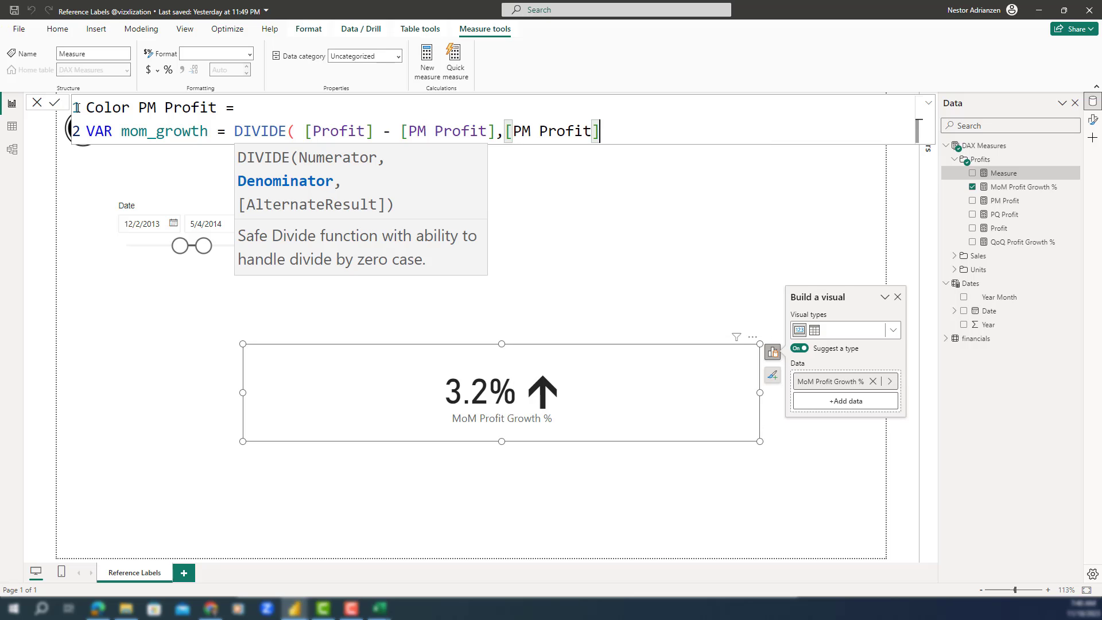
text())
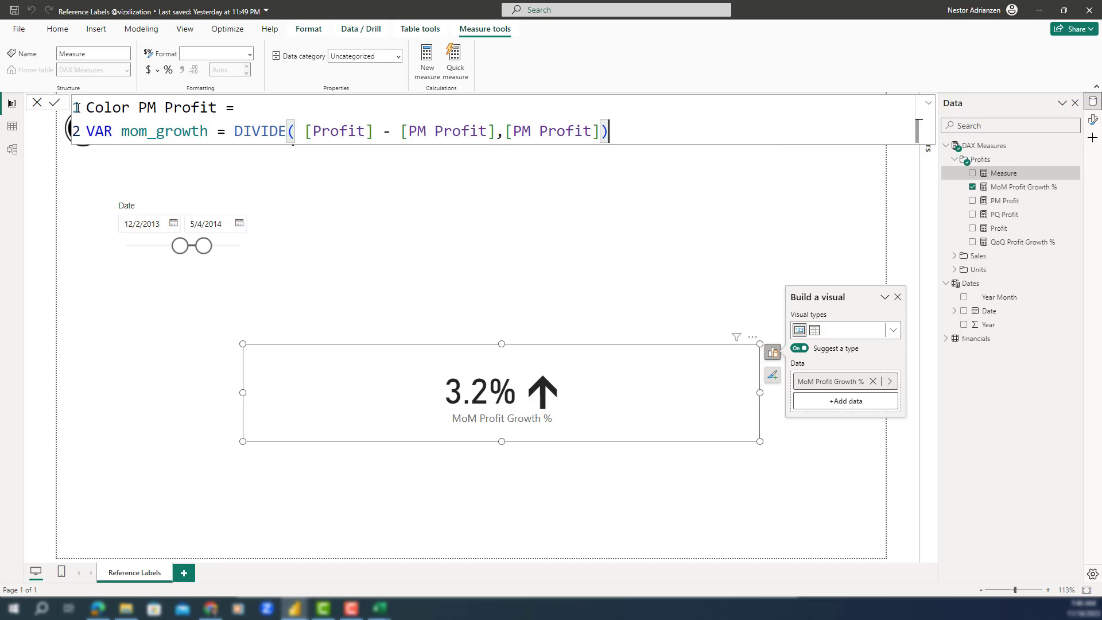
Add a RETURN with IF( mom_growth < 0, "red","green") to the Color PM Profit measure and commit it.
key(shift+Return)
text(RETURN)
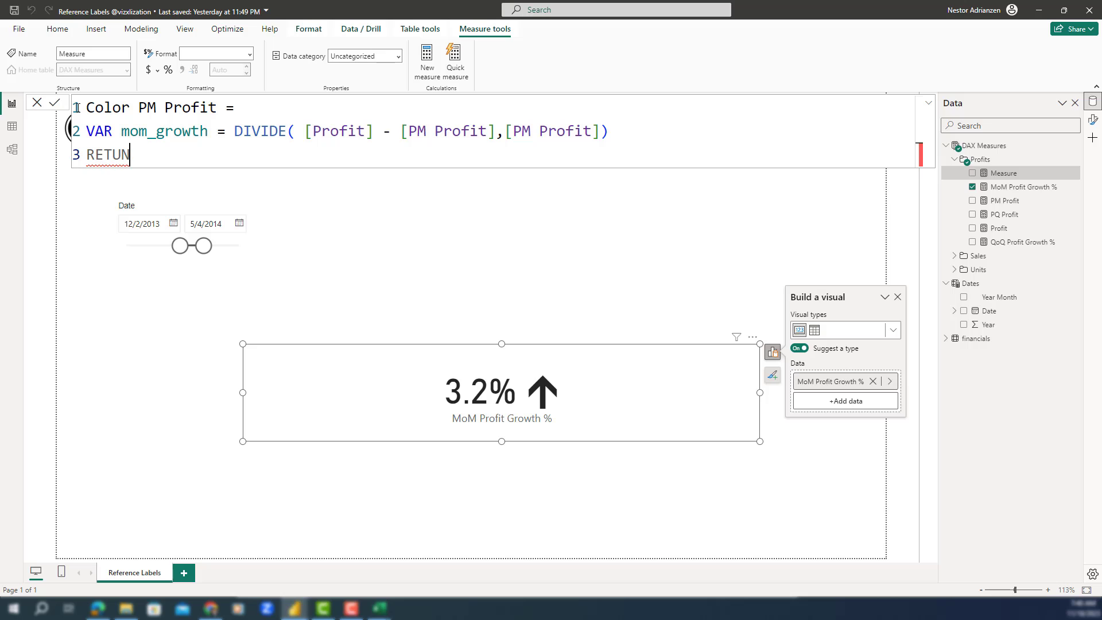
key(shift+Return)
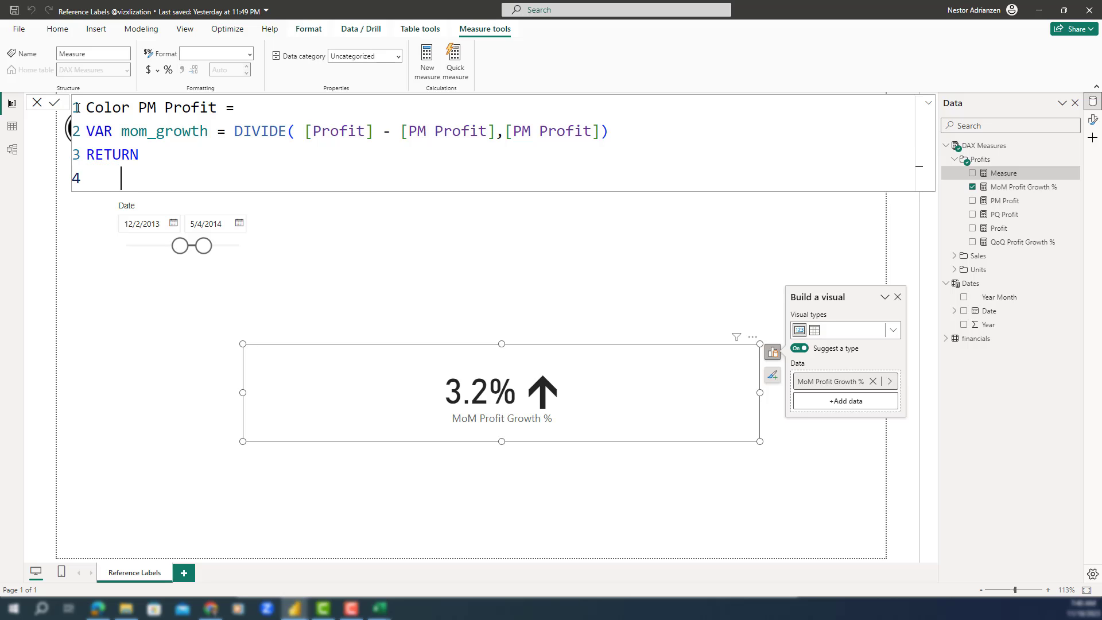
text(if)
key(Tab)
text(mo)
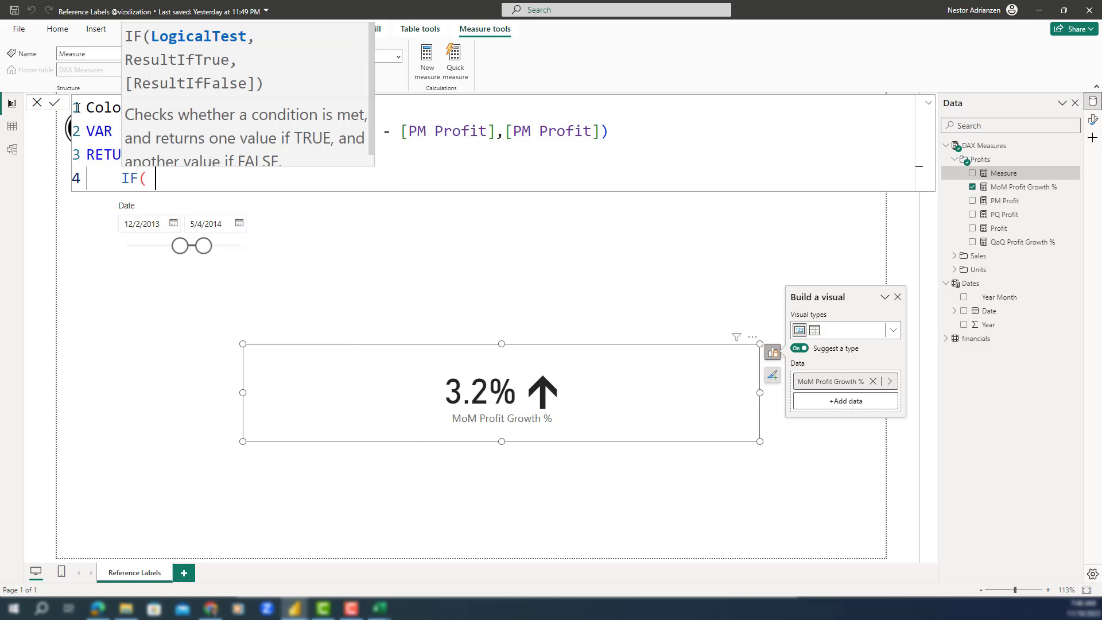
text(m)
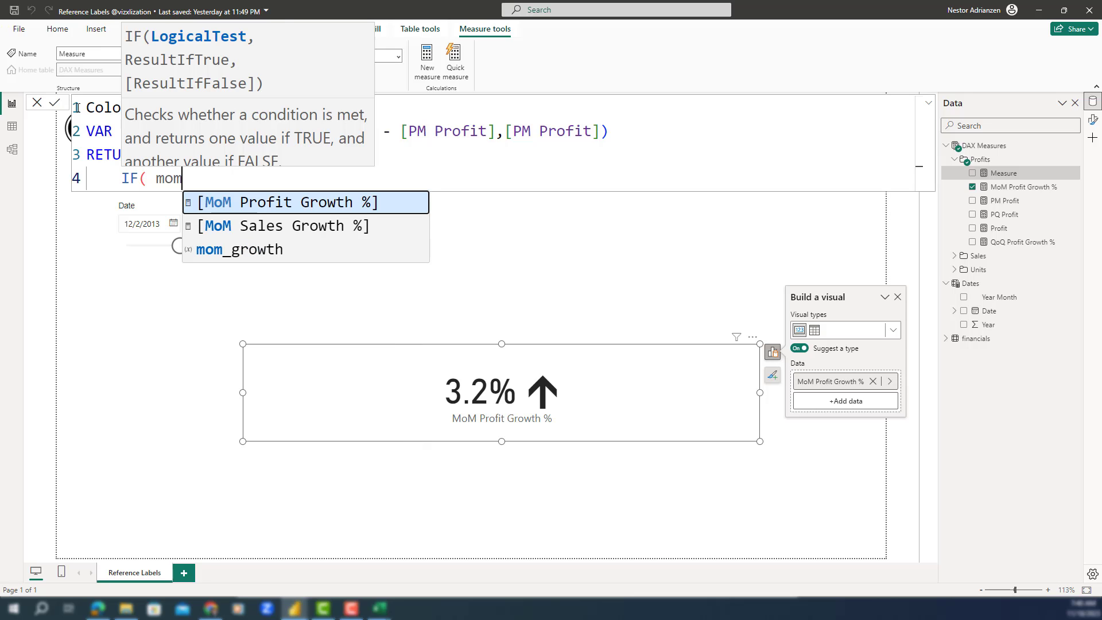
key(Down)
key(Down)
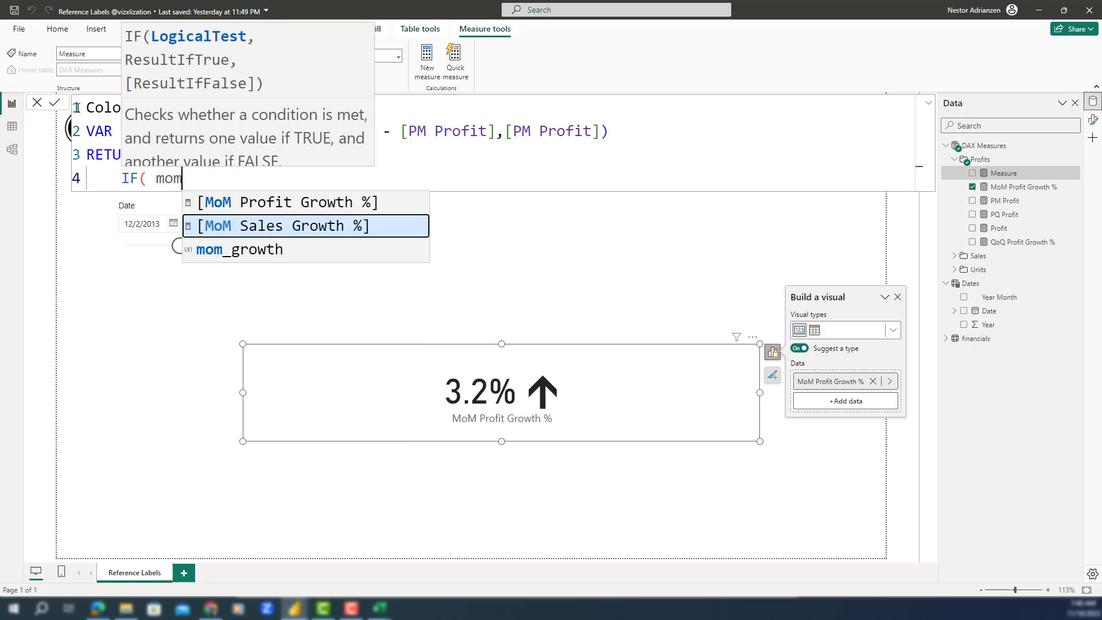
key(Tab)
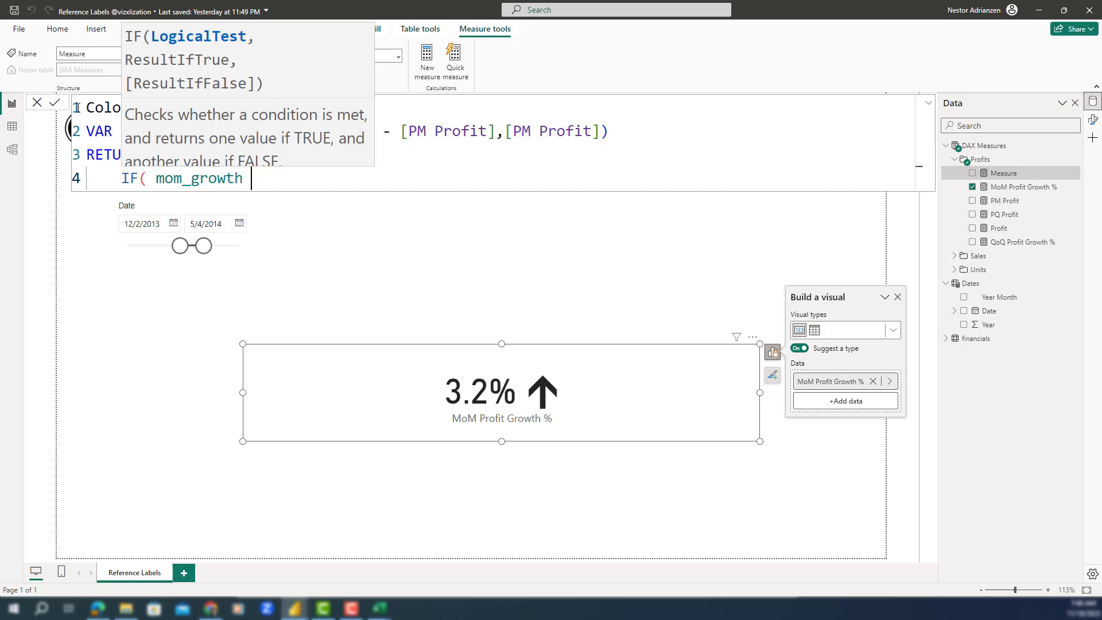
text(< 0,)
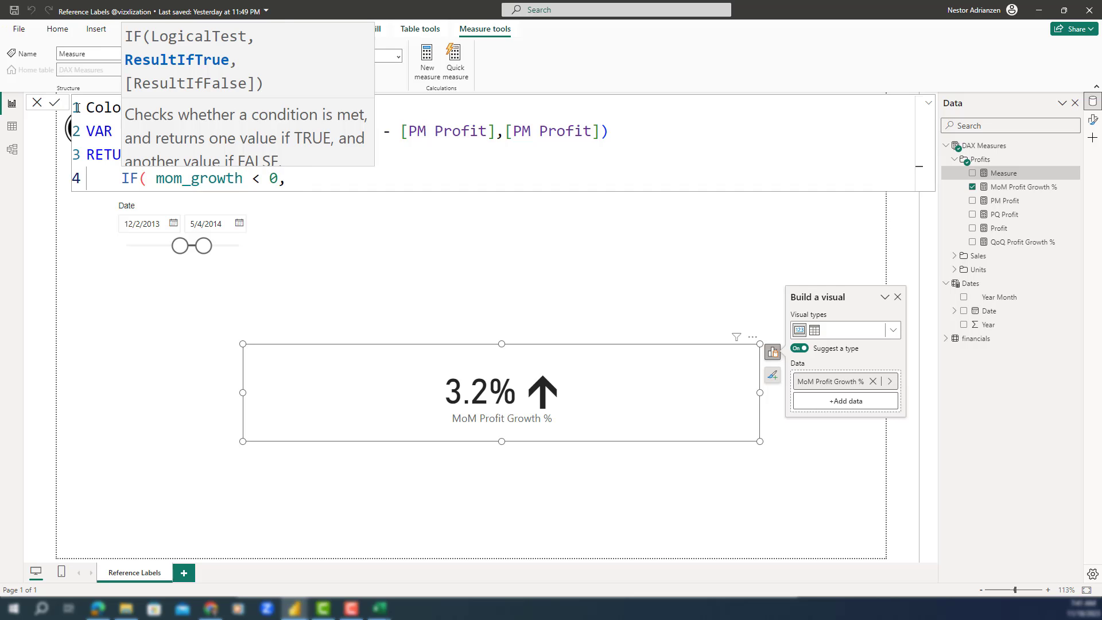
text( "red",)
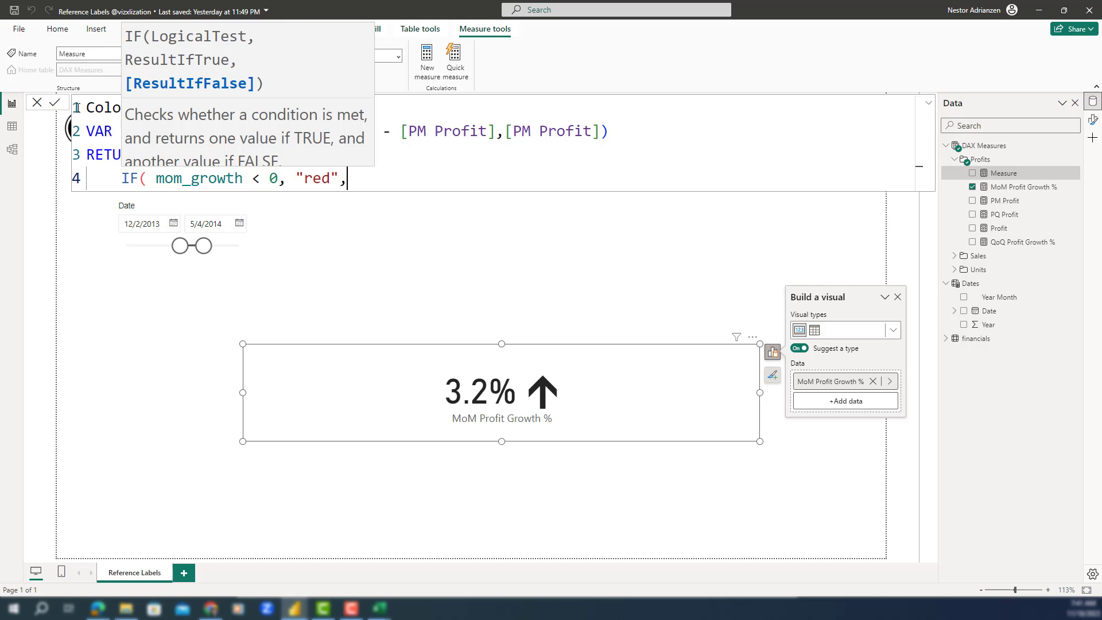
text("green"))
key(Return)
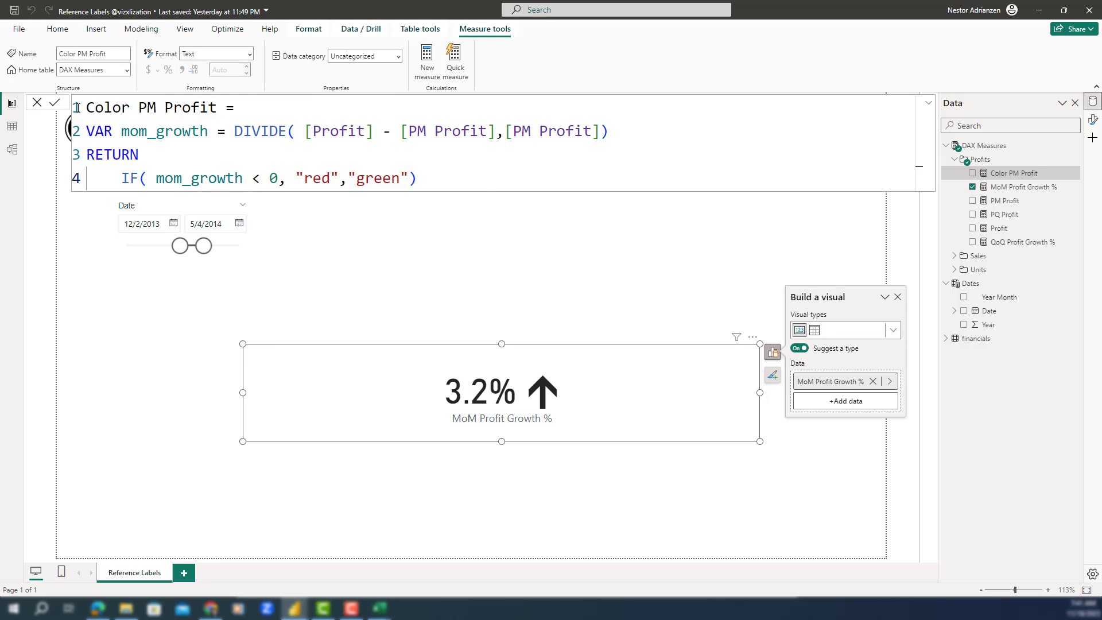
Copy the entire Color PM Profit formula into a new measure in the Profits folder.
drag(442, 178, 66, 102)
key(ctrl+c)
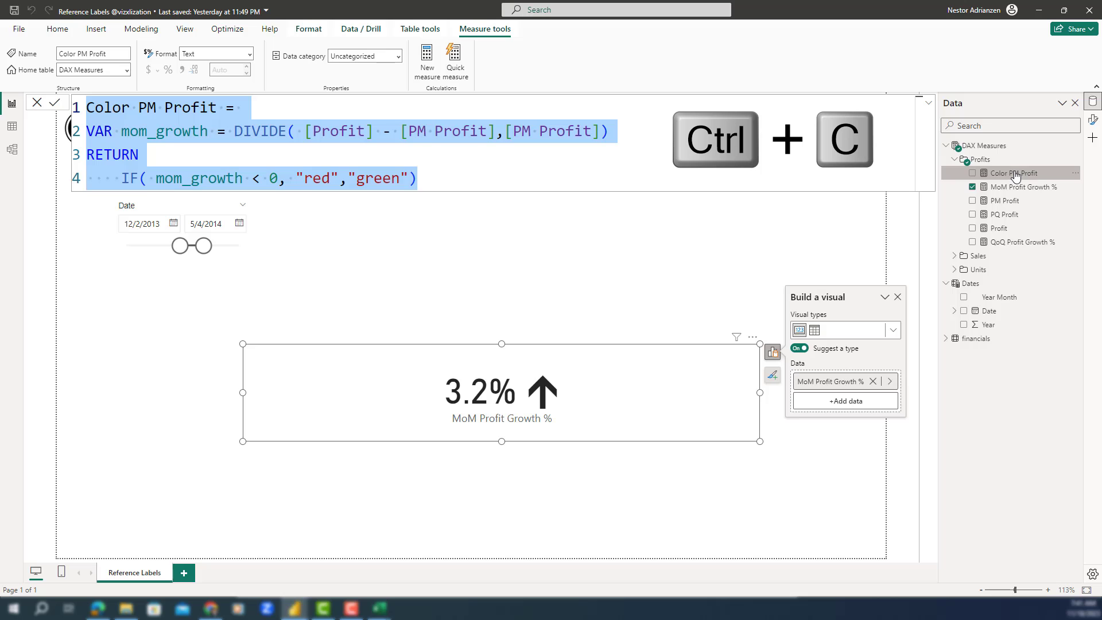
right_click(986, 180)
click(900, 212)
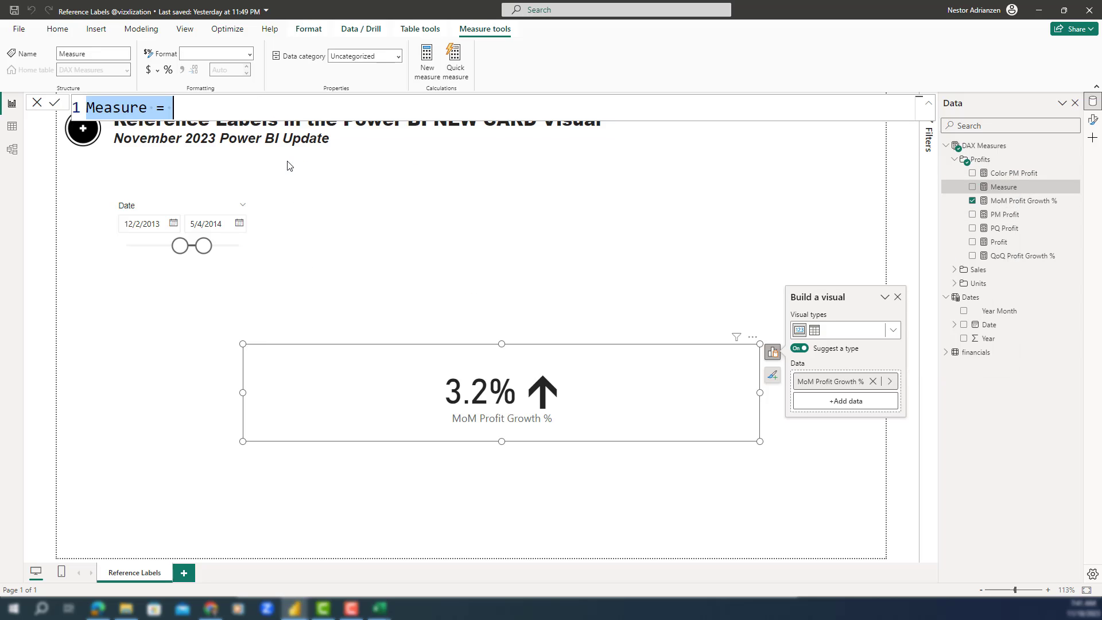
key(ctrl+v)
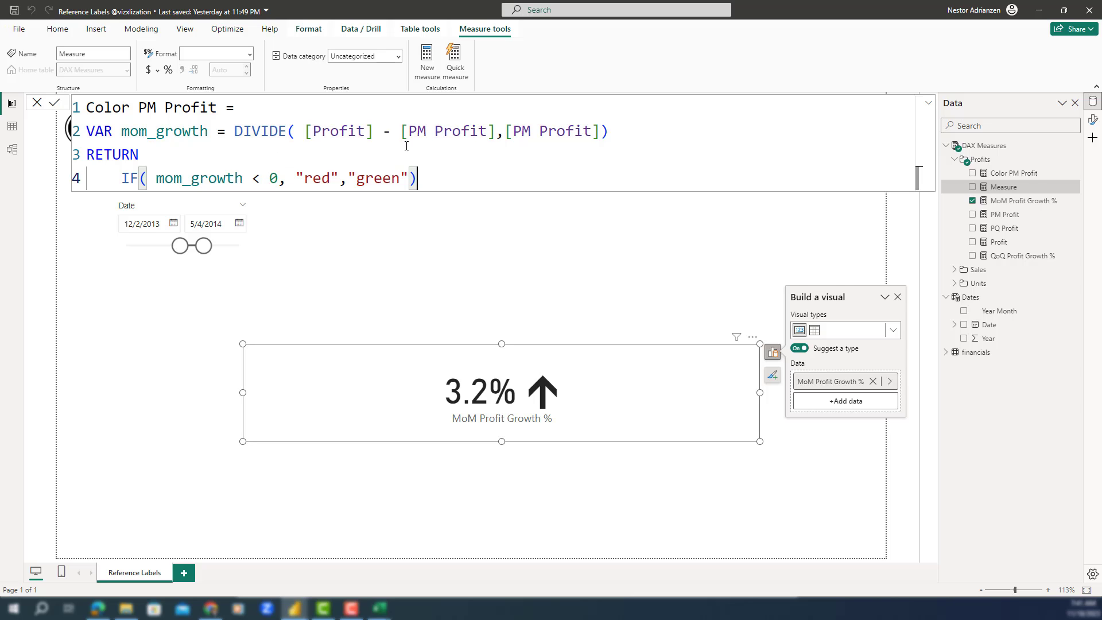
Replace every PM with PQ at once in the copied formula, naming it Color PQ Profit, and commit the measure.
drag(423, 134, 412, 132)
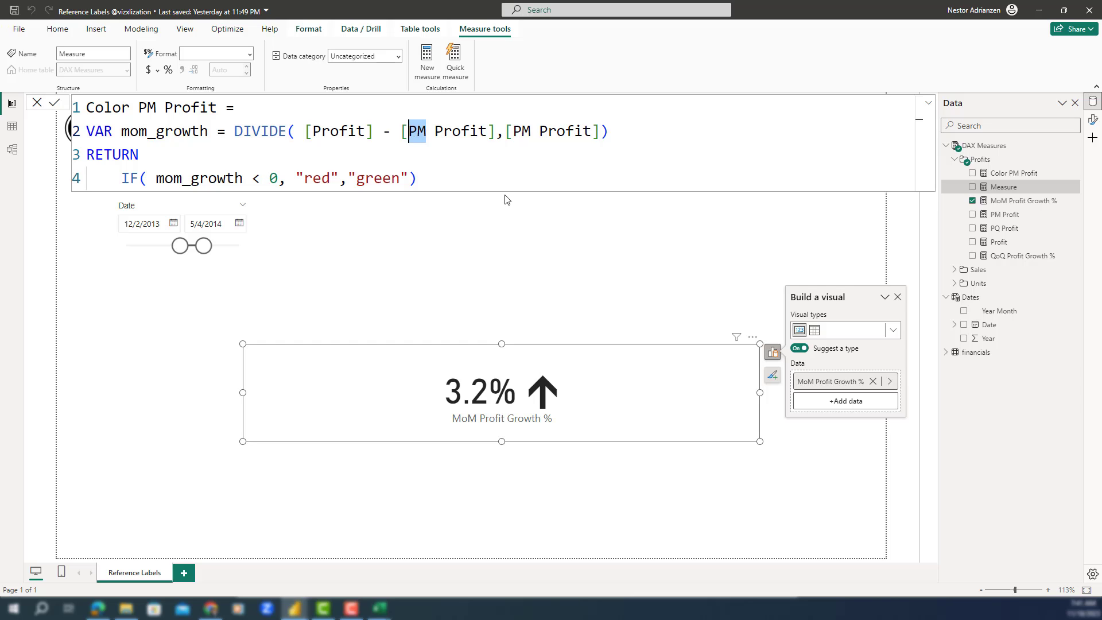
key(ctrl+shift+l)
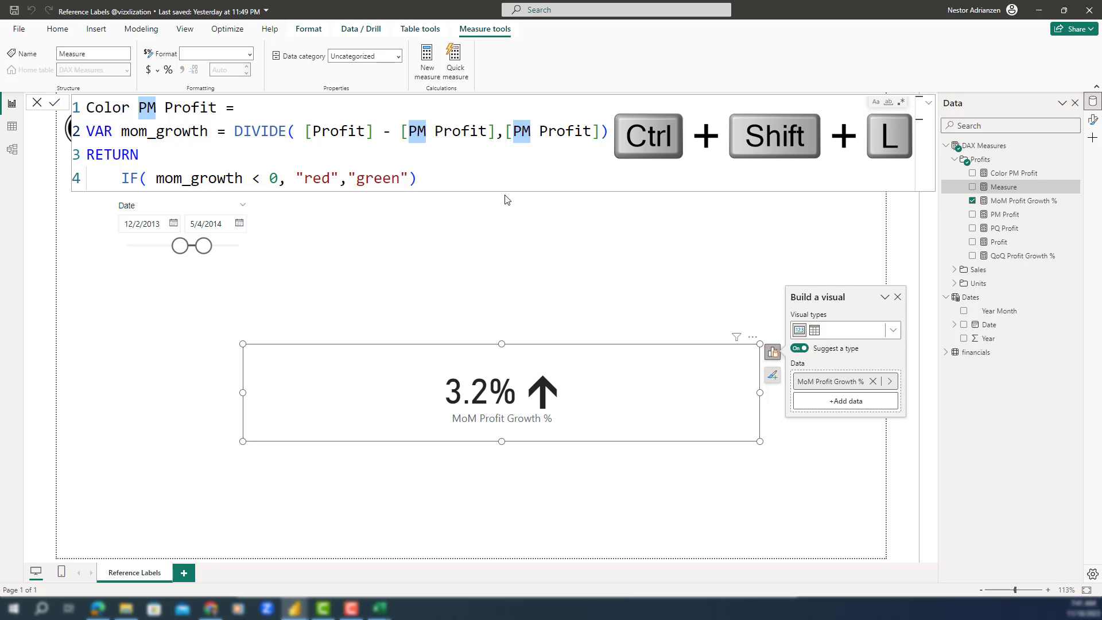
text(PQ)
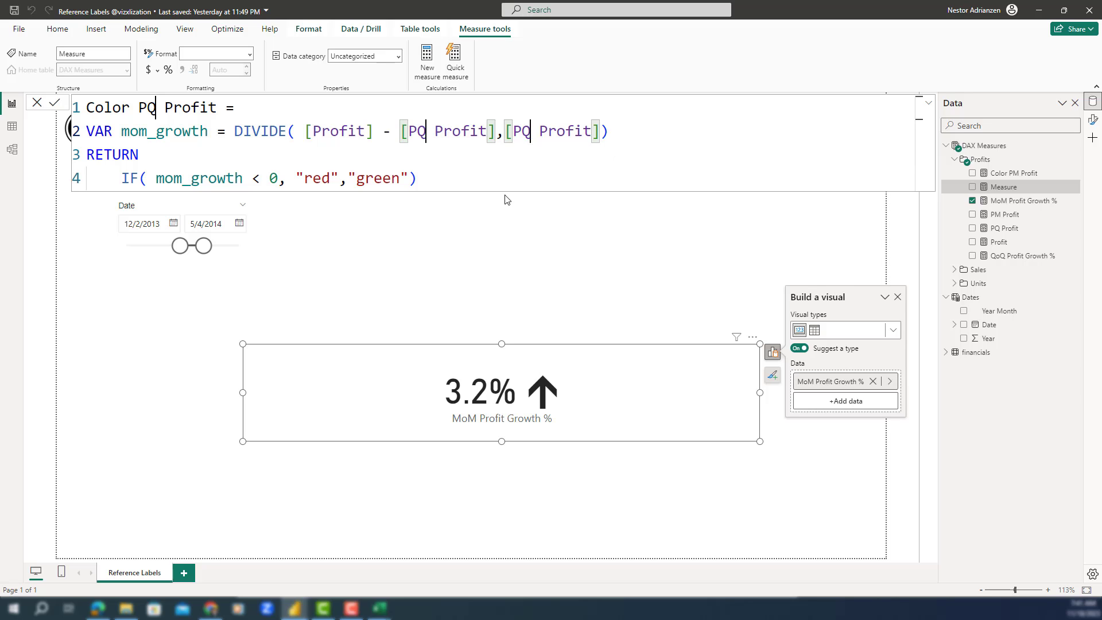
key(Return)
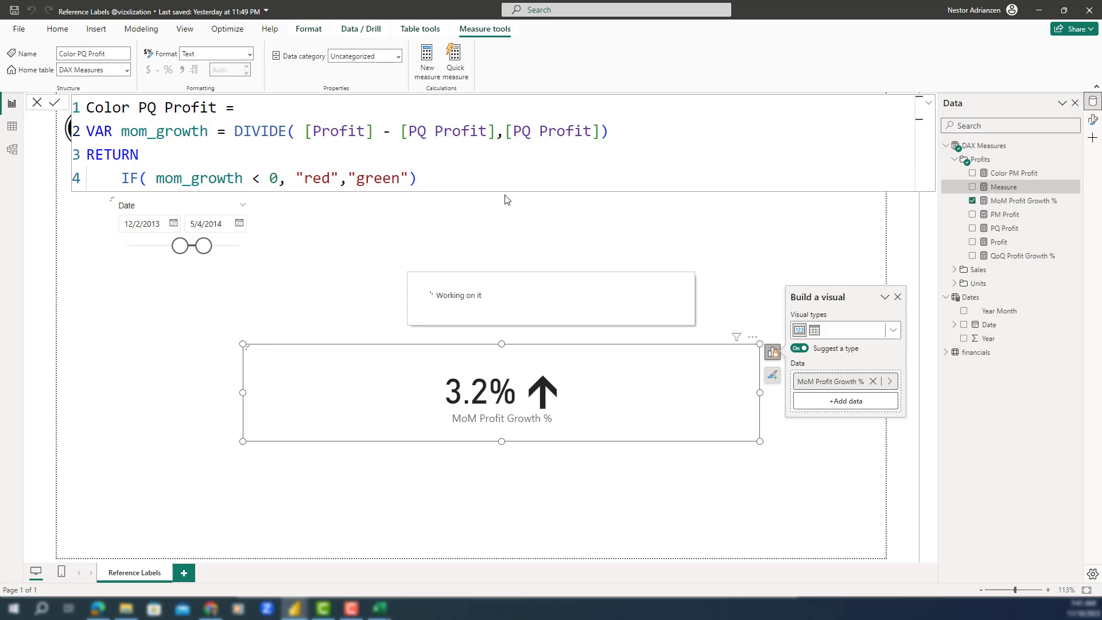
click(656, 282)
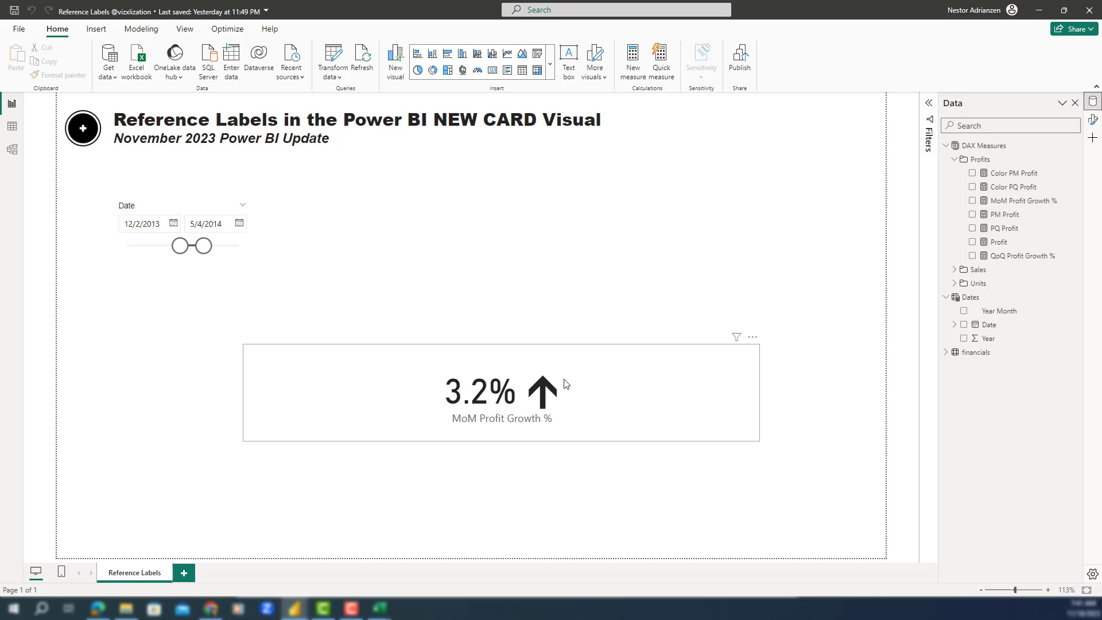
Delete the MoM Profit Growth % card and add a new card visual to the report page.
click(584, 371)
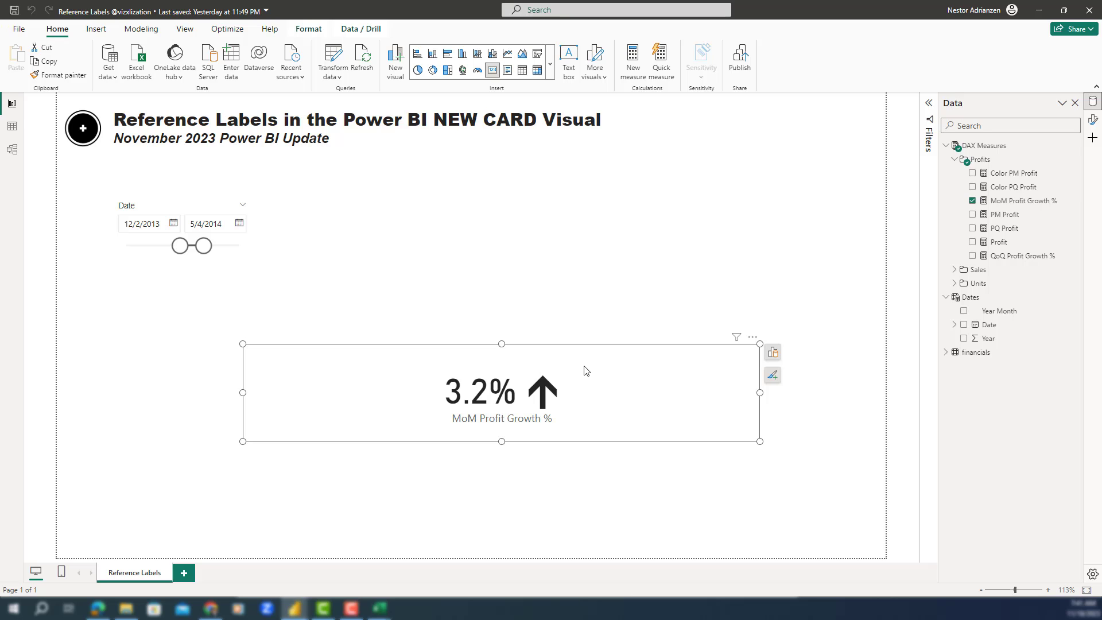
key(Delete)
right_click(356, 212)
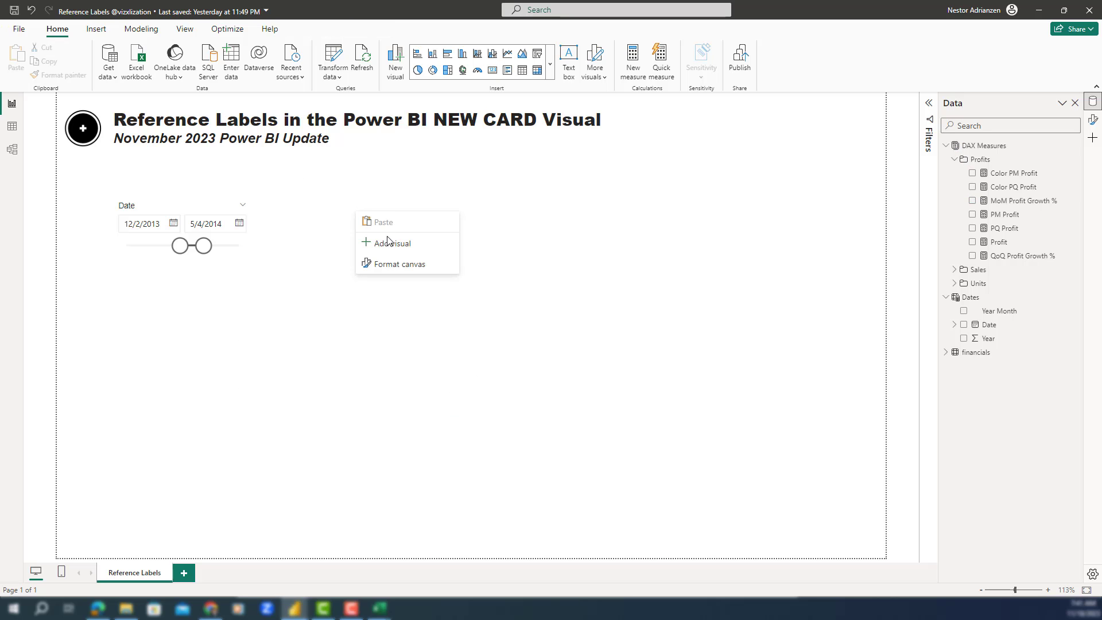
click(388, 242)
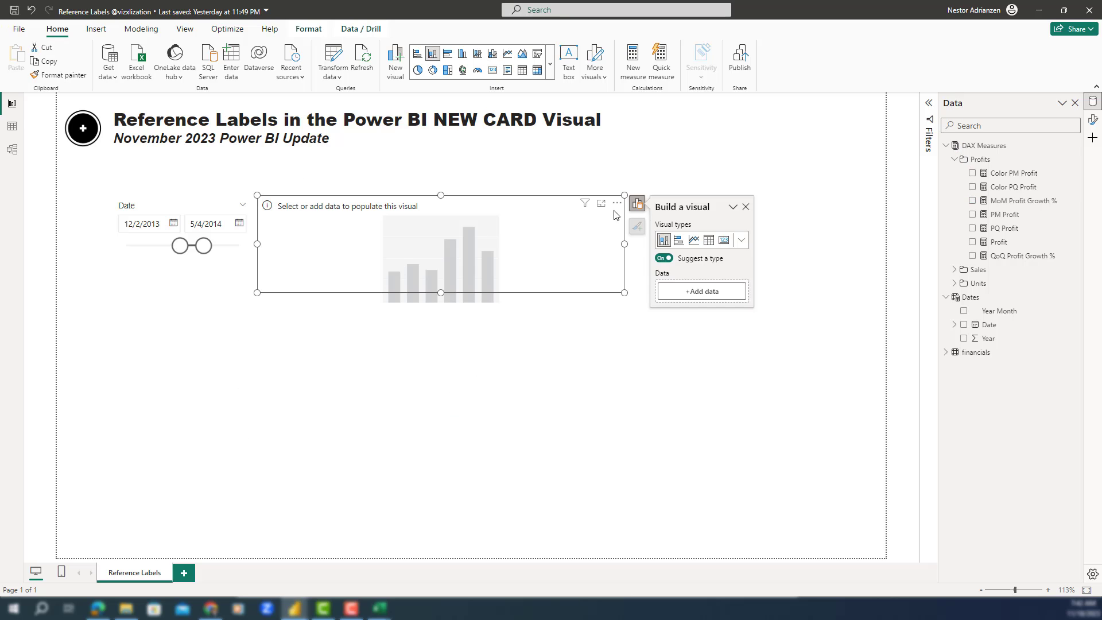
click(742, 241)
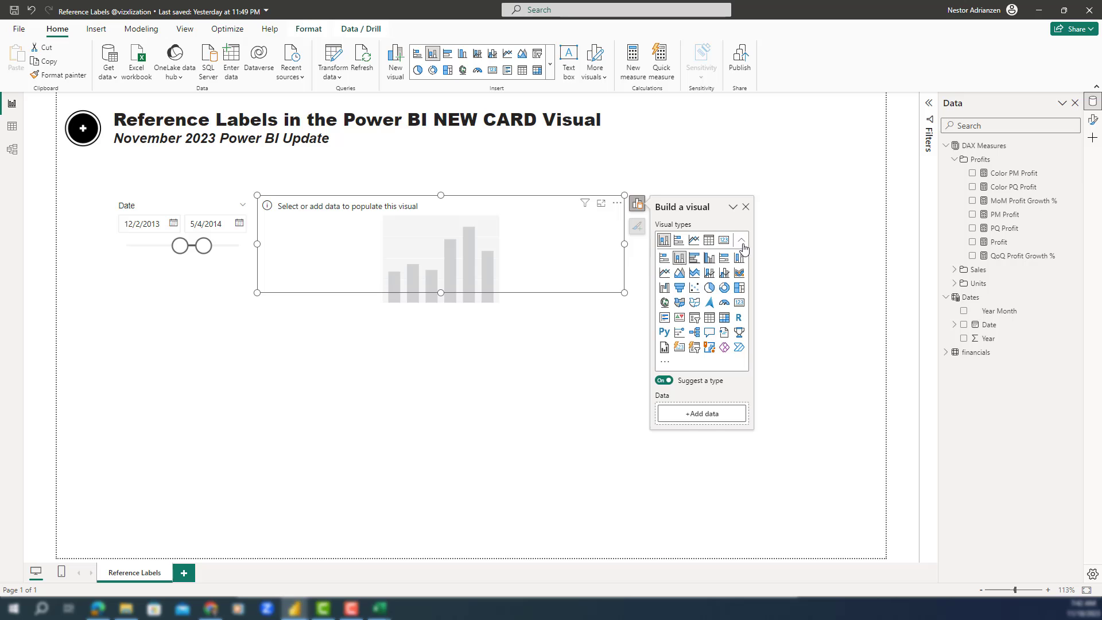
click(679, 348)
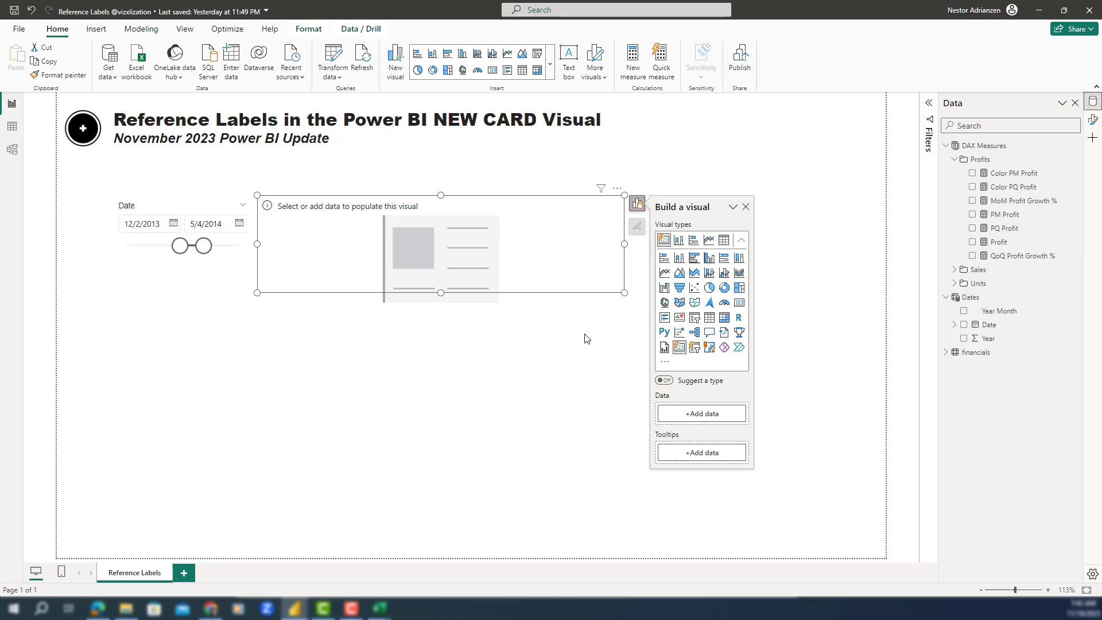
click(637, 203)
click(637, 204)
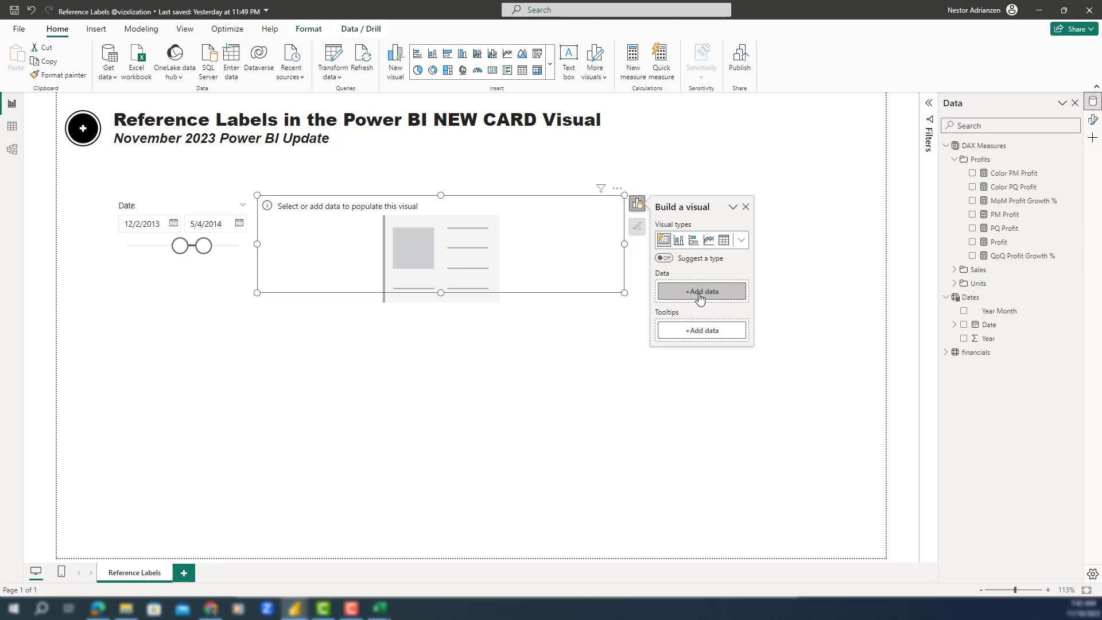
Add the Units Sold measure from the Units folder of DAX Measures as the new card's data.
click(700, 292)
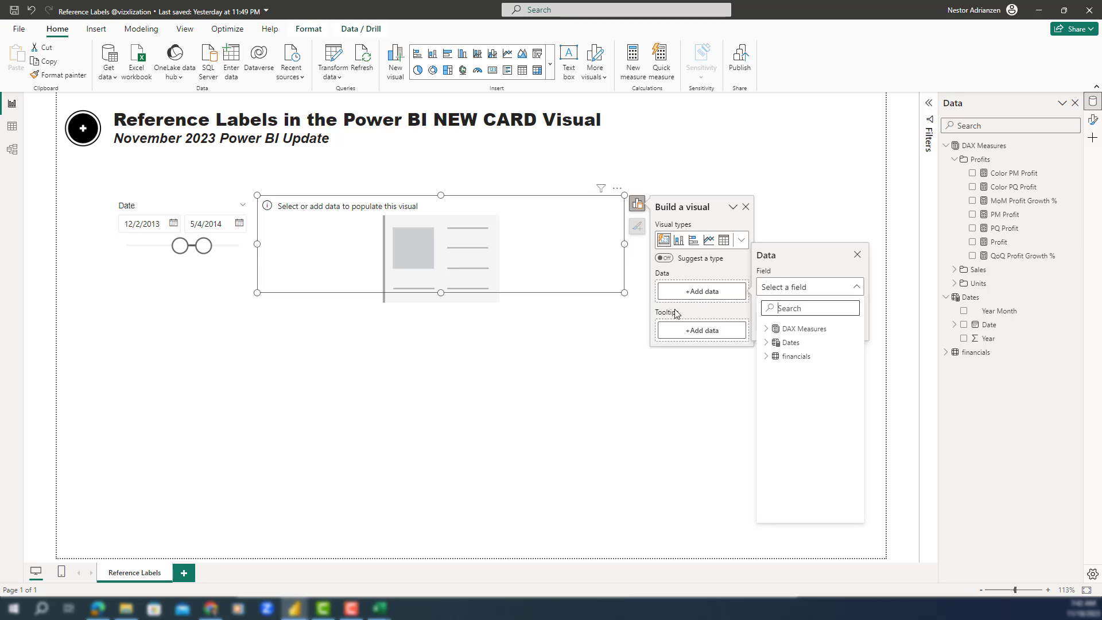
click(767, 331)
click(775, 370)
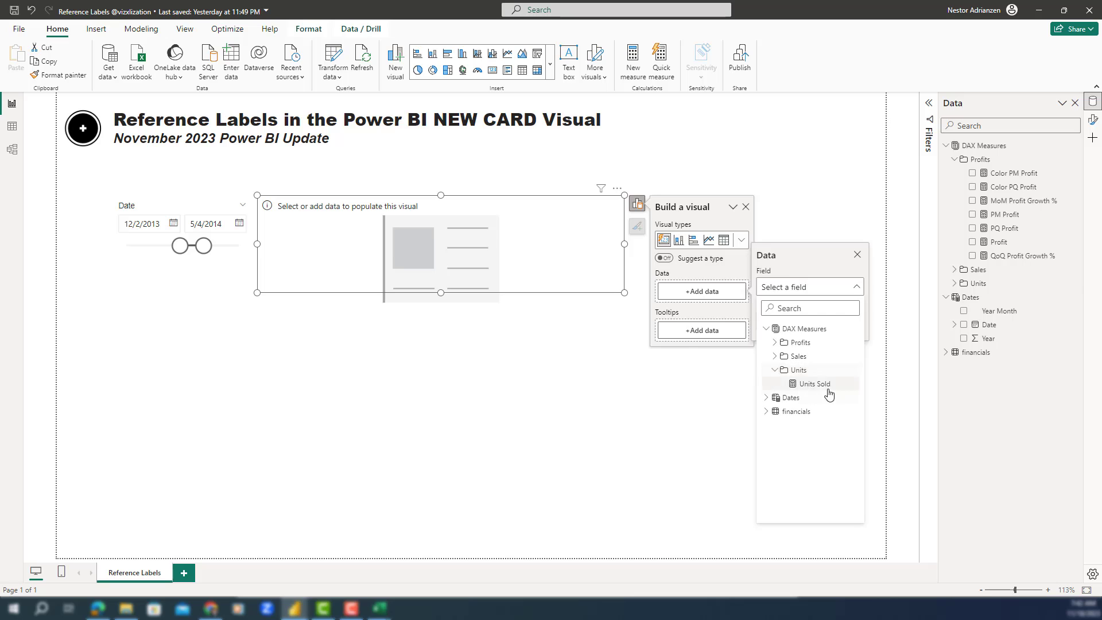
click(827, 385)
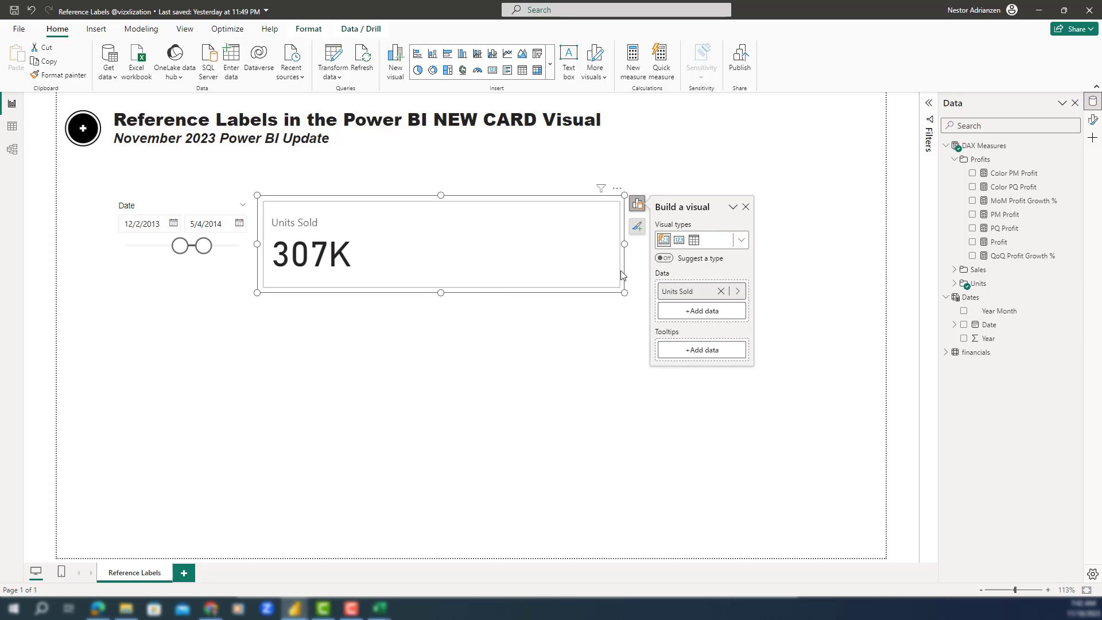
click(706, 175)
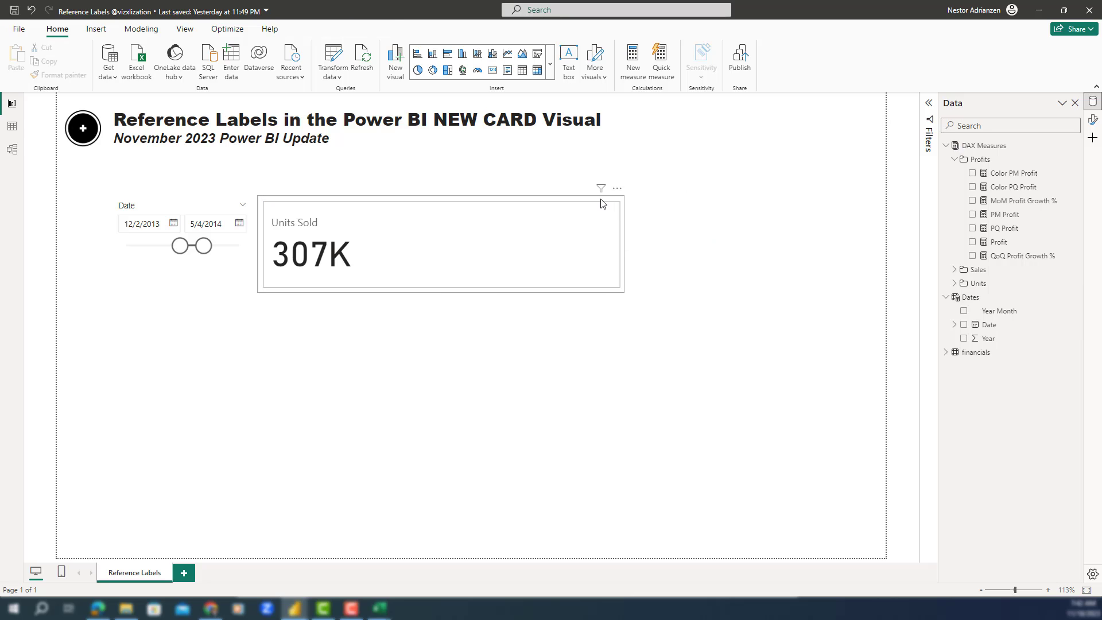
Turn on the image for the Units Sold card and load the Profit icon from the Icons folder.
click(601, 203)
click(636, 227)
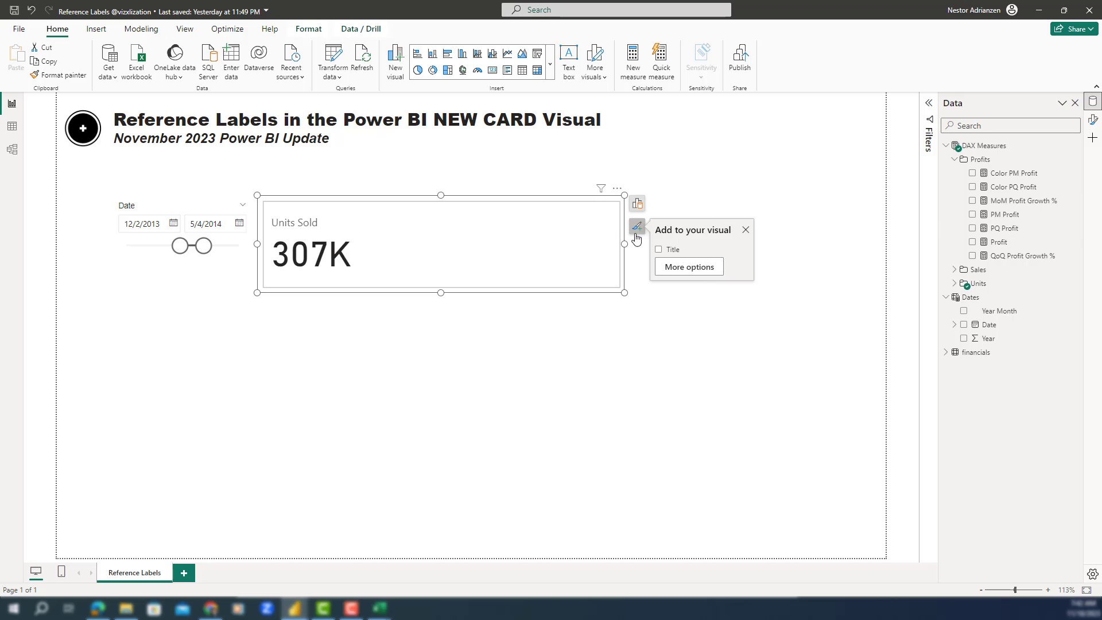
click(708, 269)
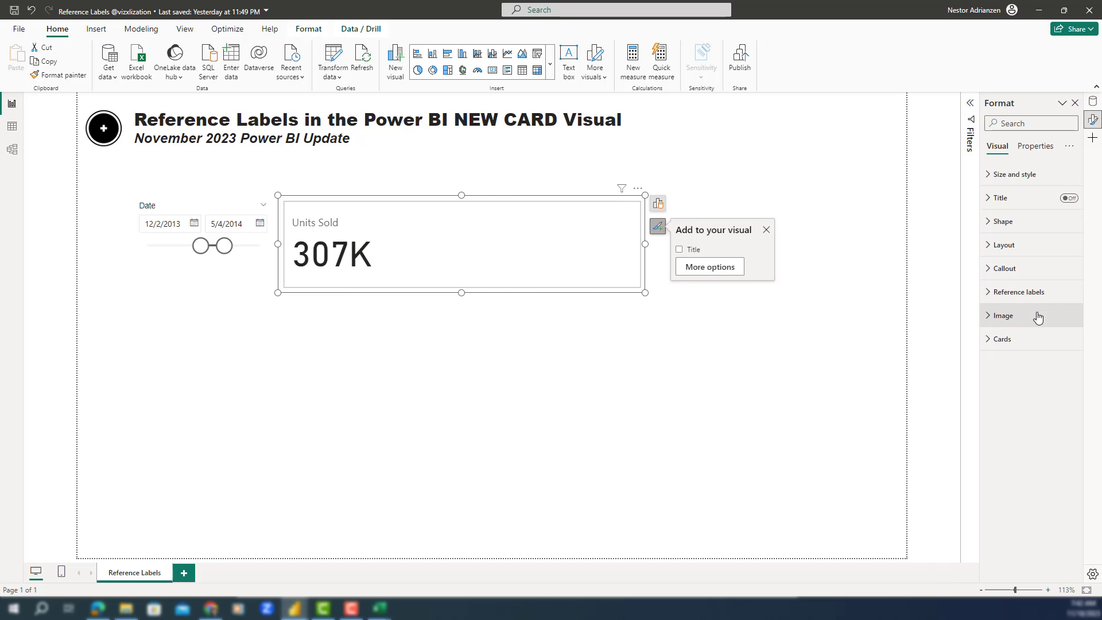
click(1002, 317)
scroll(1011, 368, down, 3)
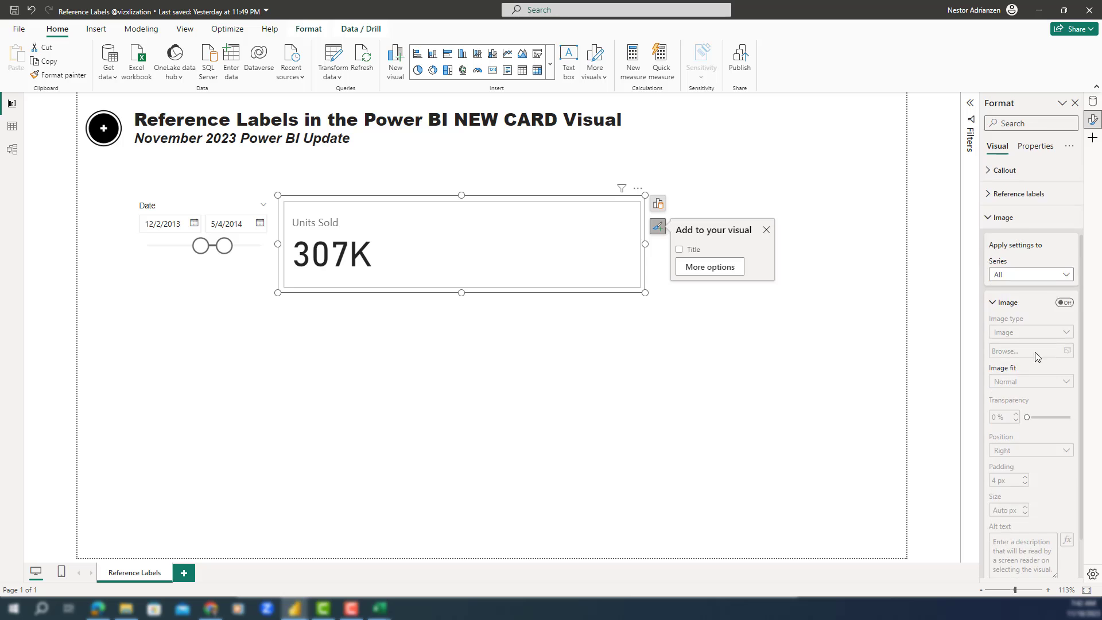
click(1064, 277)
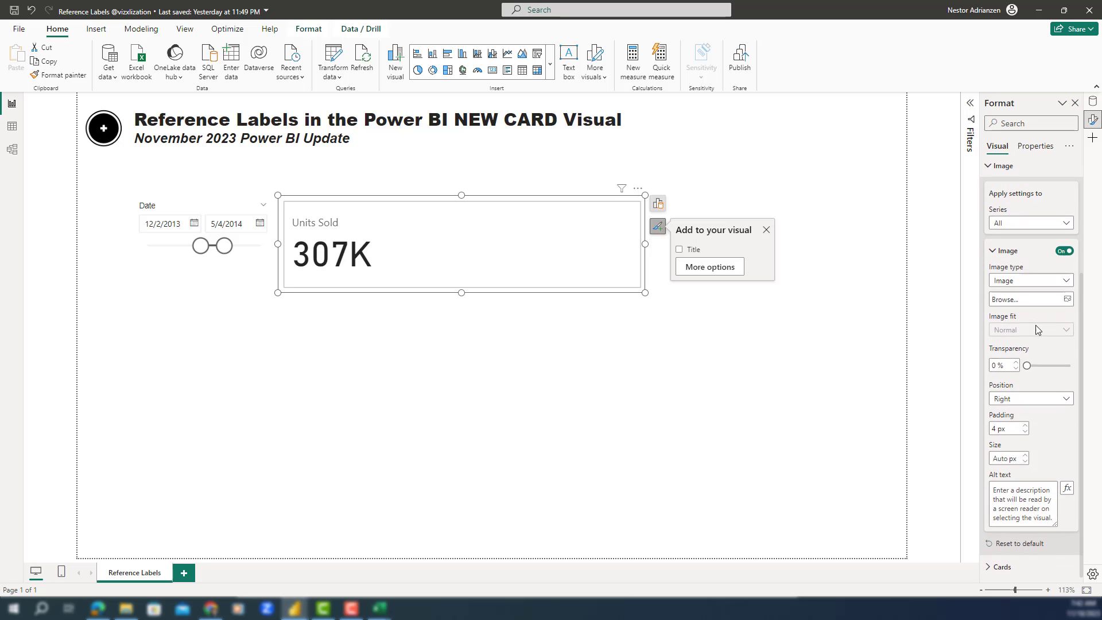
scroll(1042, 318, down, 1)
click(1066, 299)
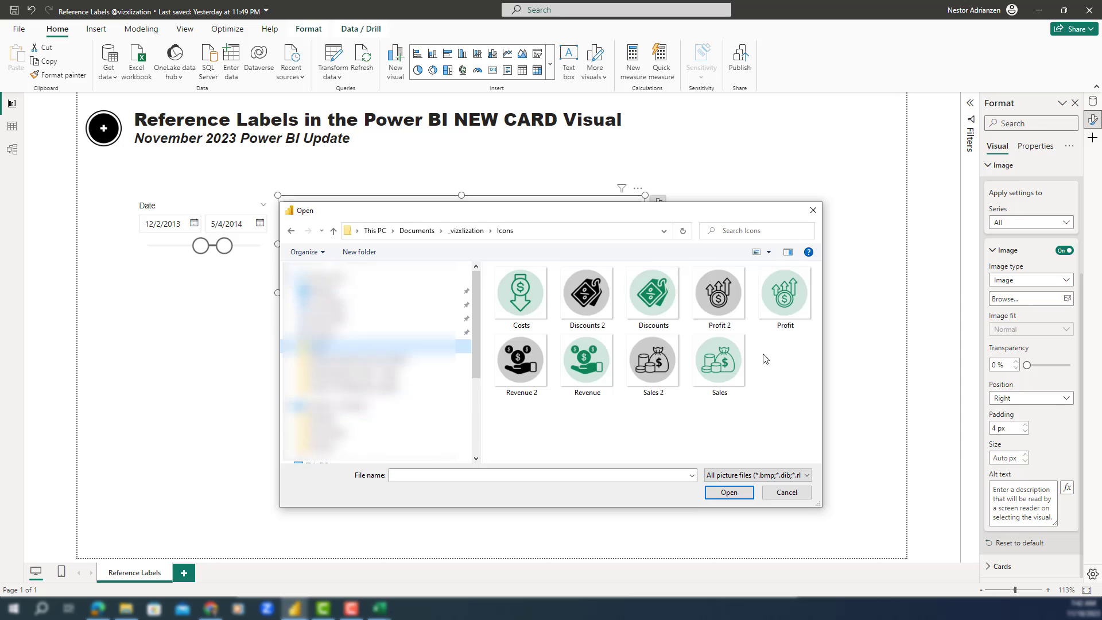
click(790, 305)
click(729, 492)
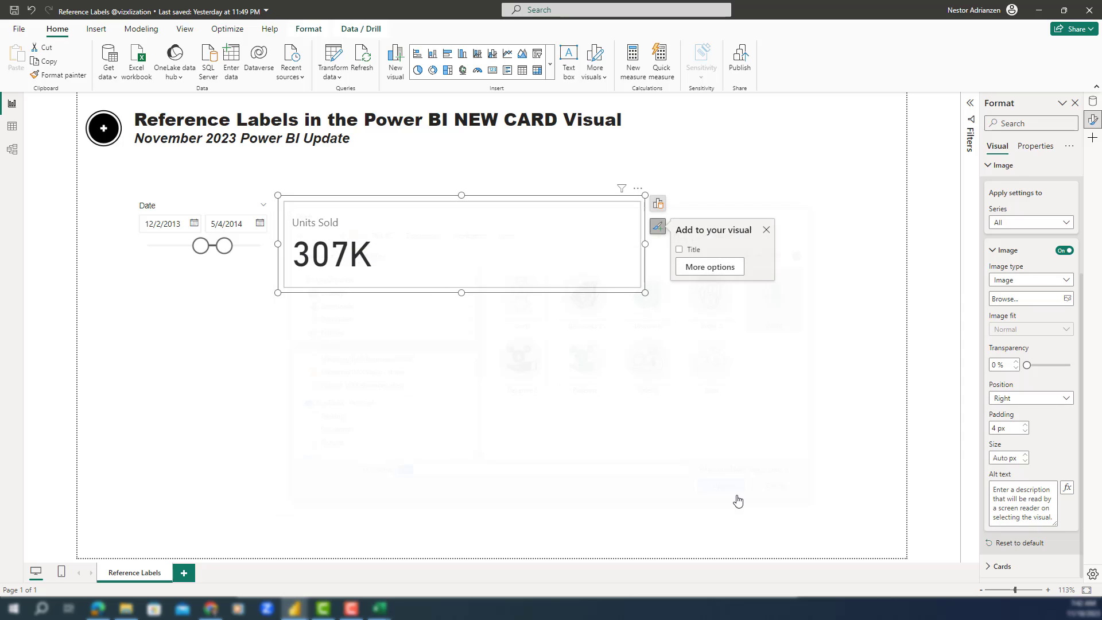
Set the card icon's image fit to Fit and its position to Left, and narrow the card to about half its width.
click(1027, 329)
click(1016, 357)
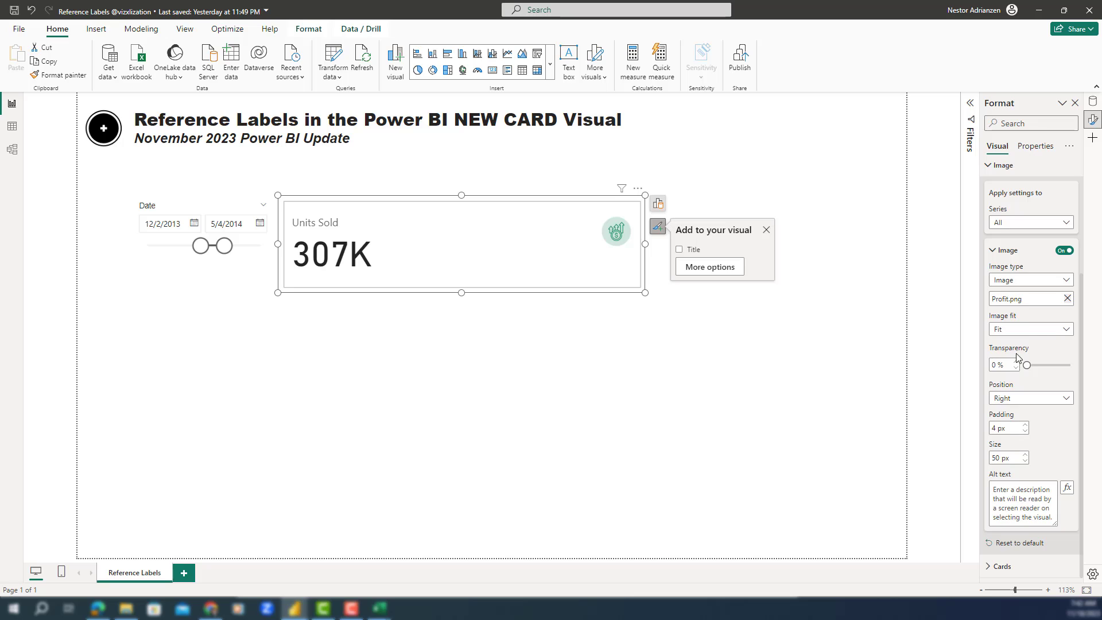
click(1022, 399)
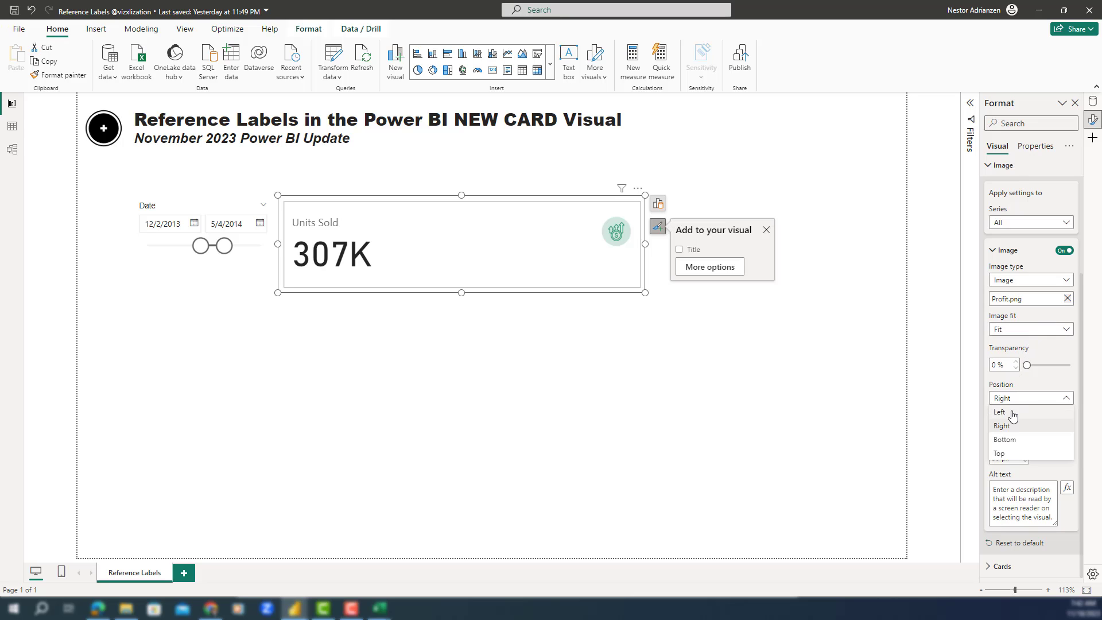
click(1011, 414)
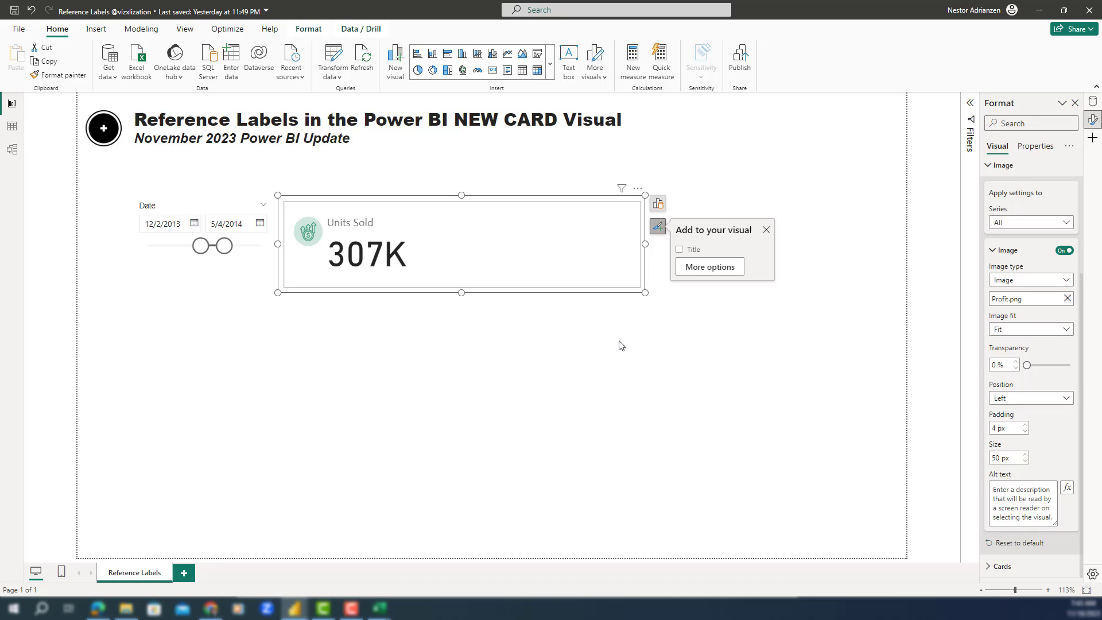
drag(646, 259, 475, 274)
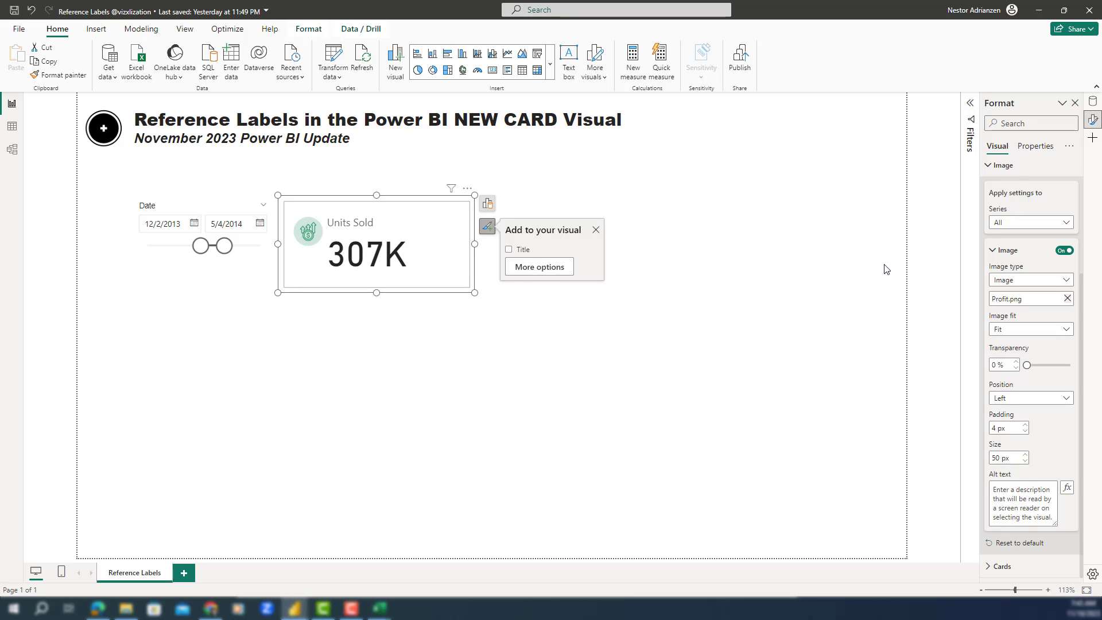
Add the Profit measure as a reference label for the Units Sold series and make the card taller to fit it.
click(1002, 170)
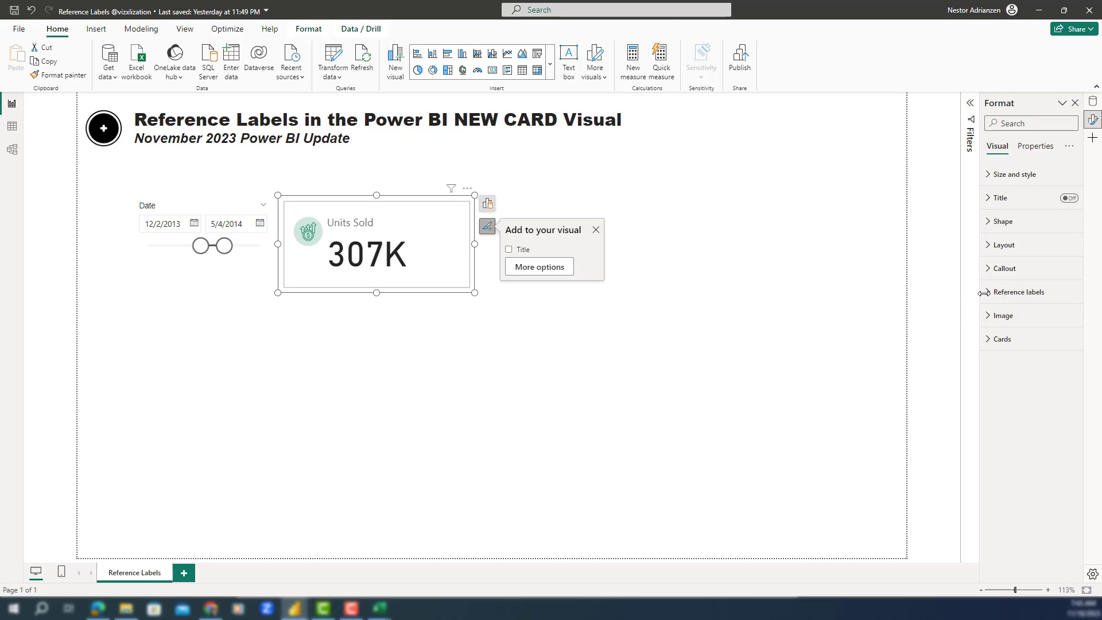
click(1009, 298)
click(1054, 267)
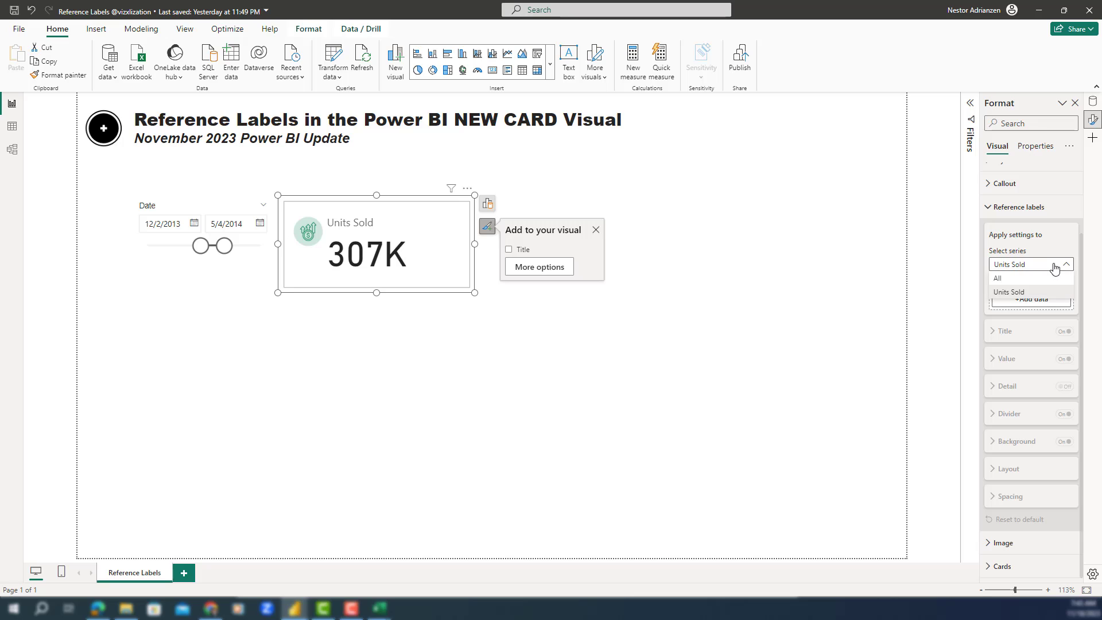
click(1053, 269)
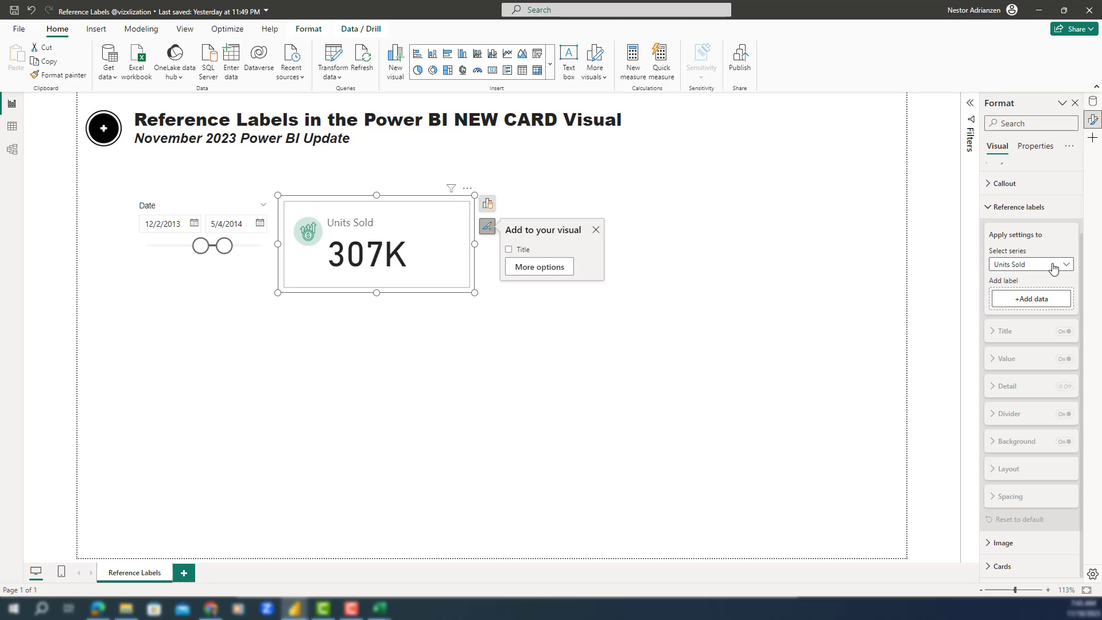
click(1032, 301)
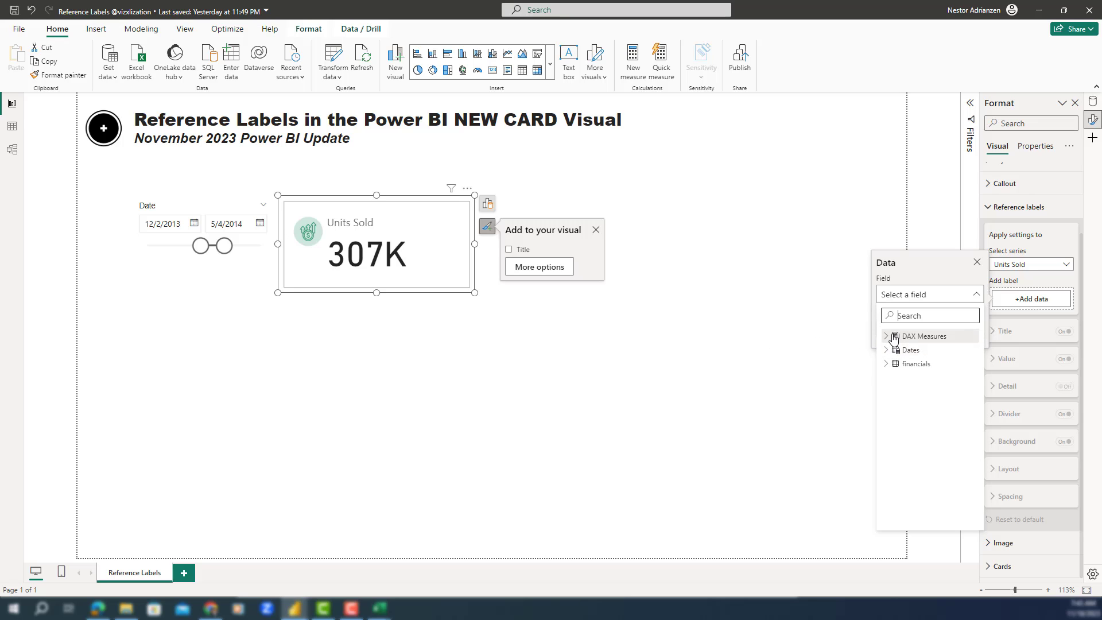
text(pro)
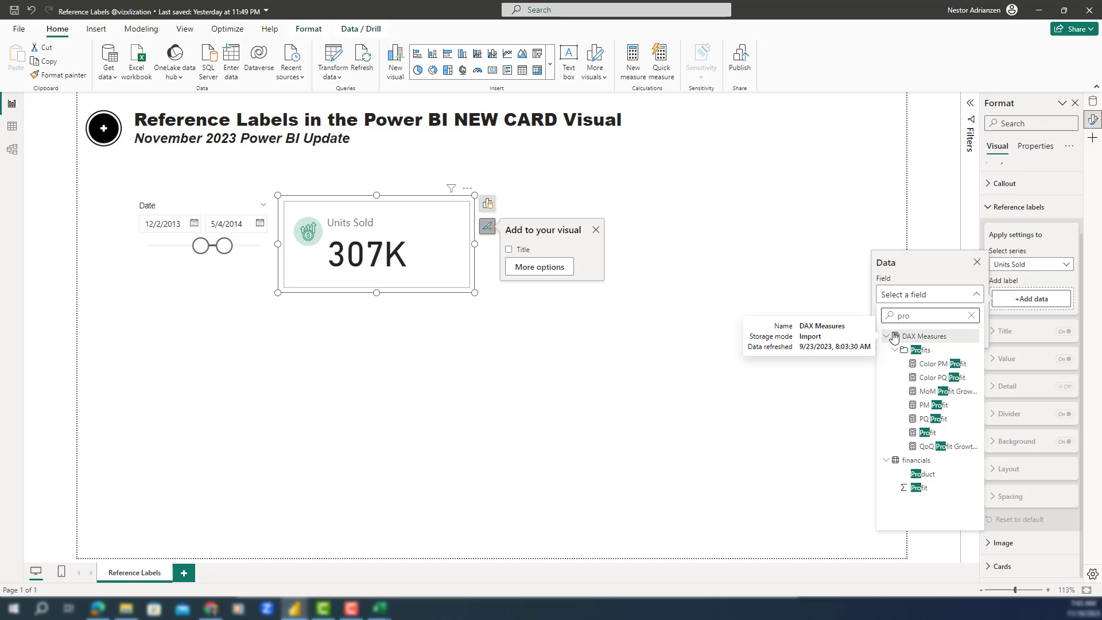
click(927, 432)
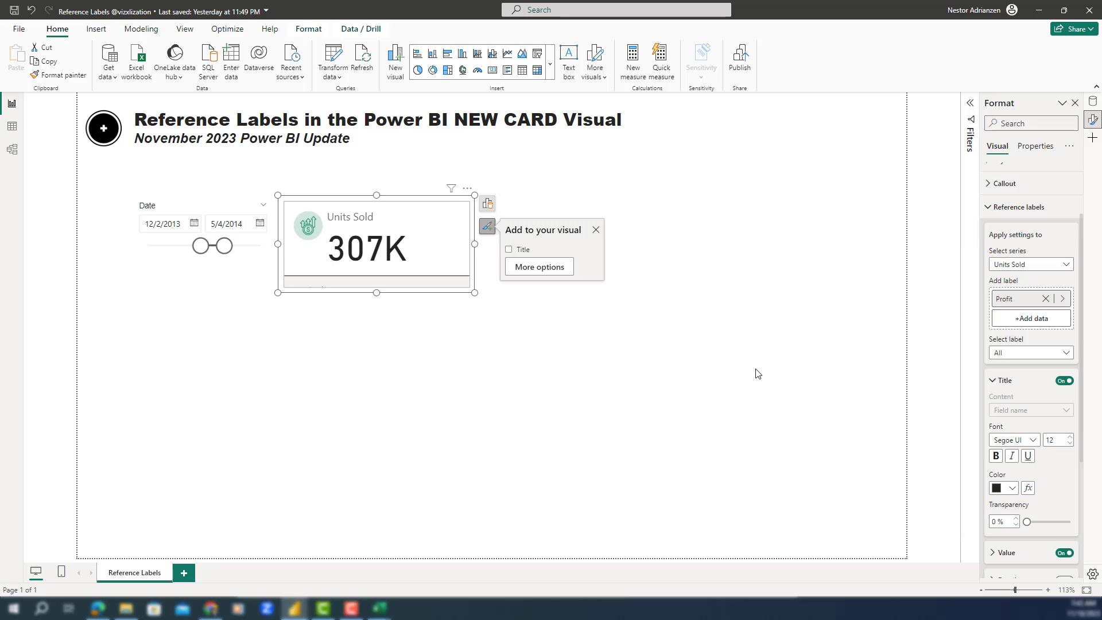
drag(377, 292, 379, 347)
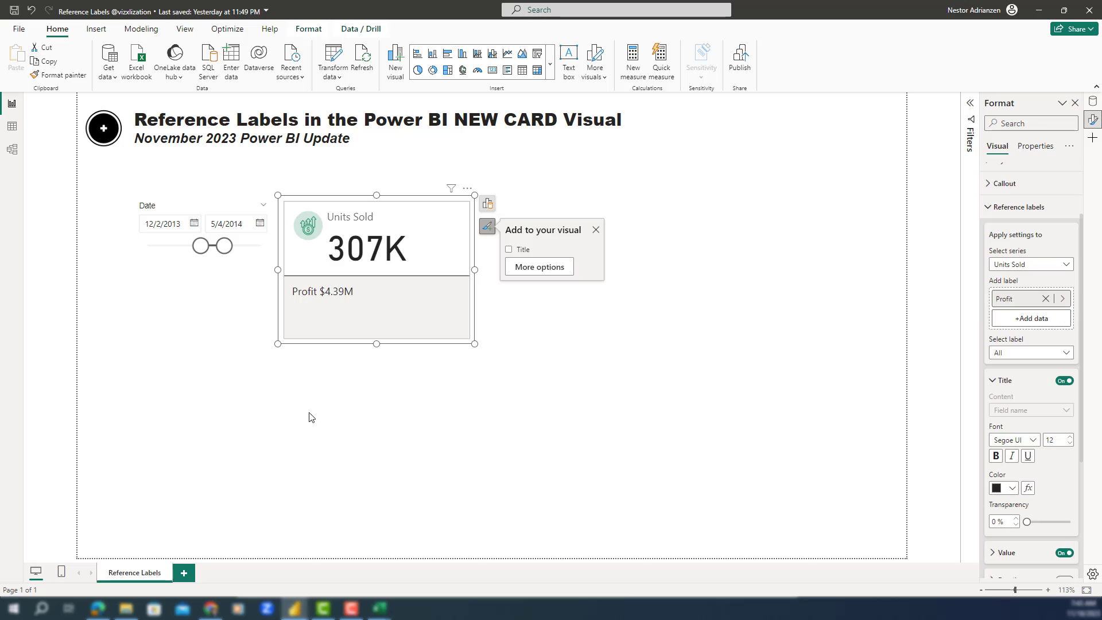
Give the Profit reference label a custom title reading "Profit:".
click(1036, 357)
click(1011, 382)
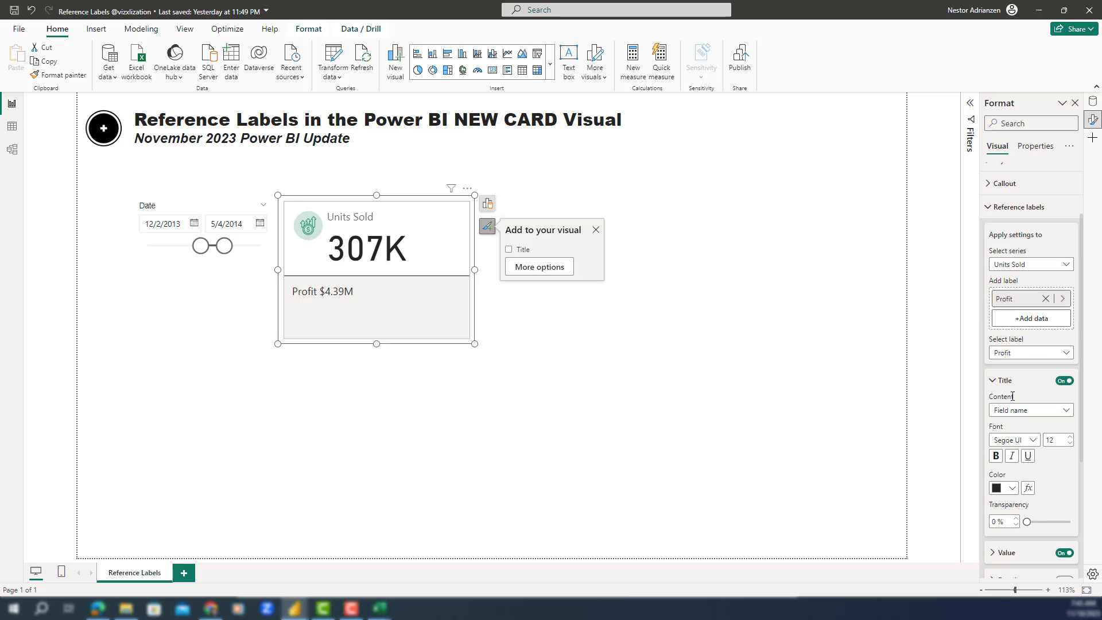
scroll(1032, 419, down, 3)
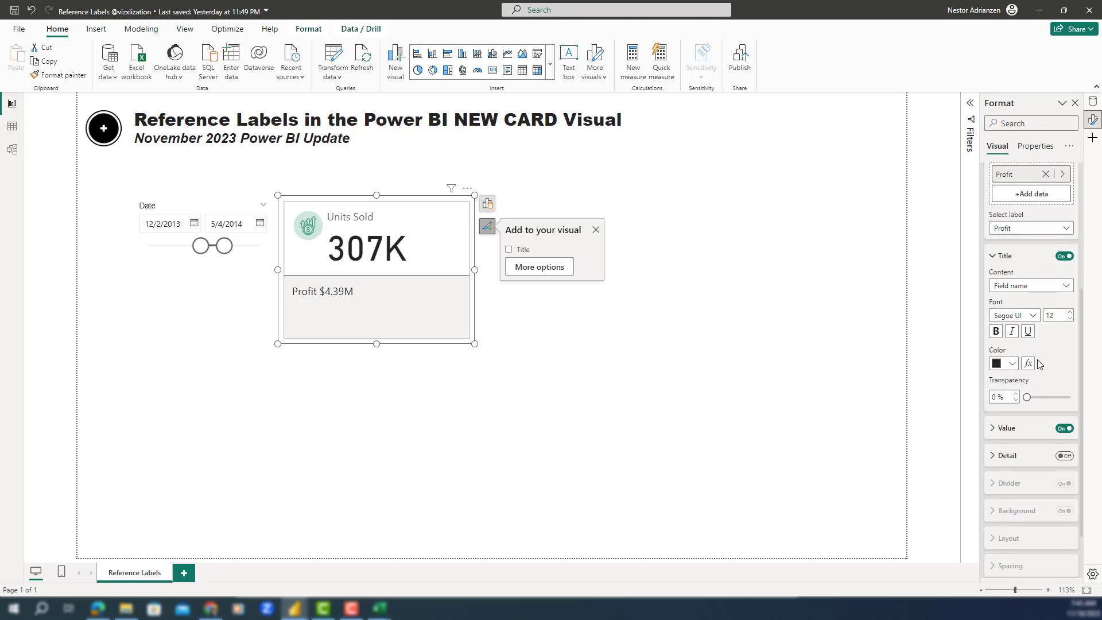
click(1058, 293)
click(1034, 311)
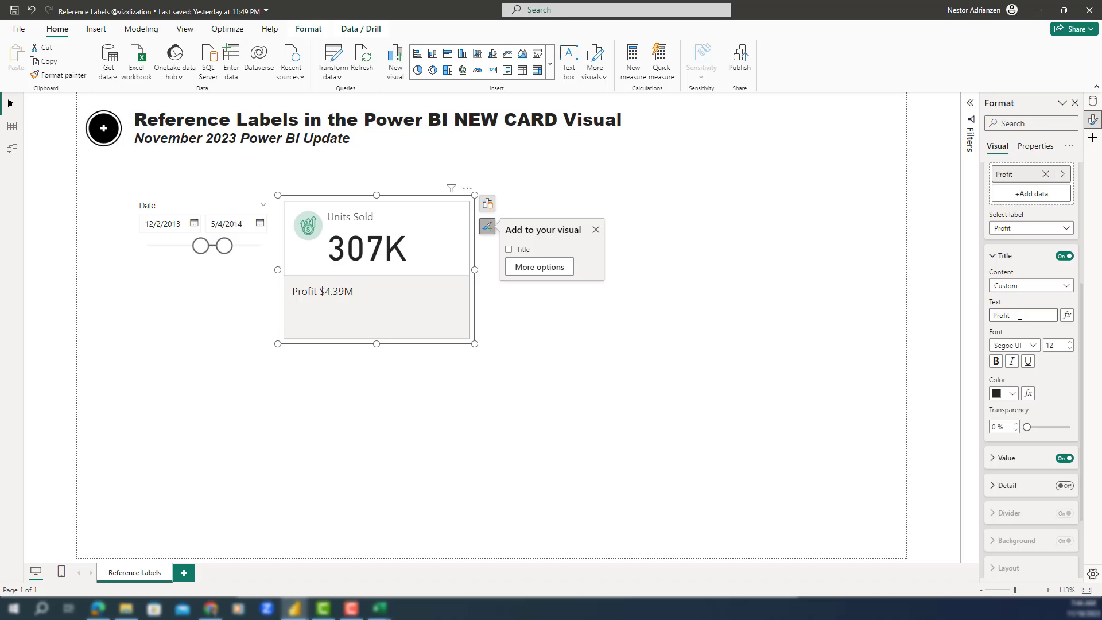
text(:)
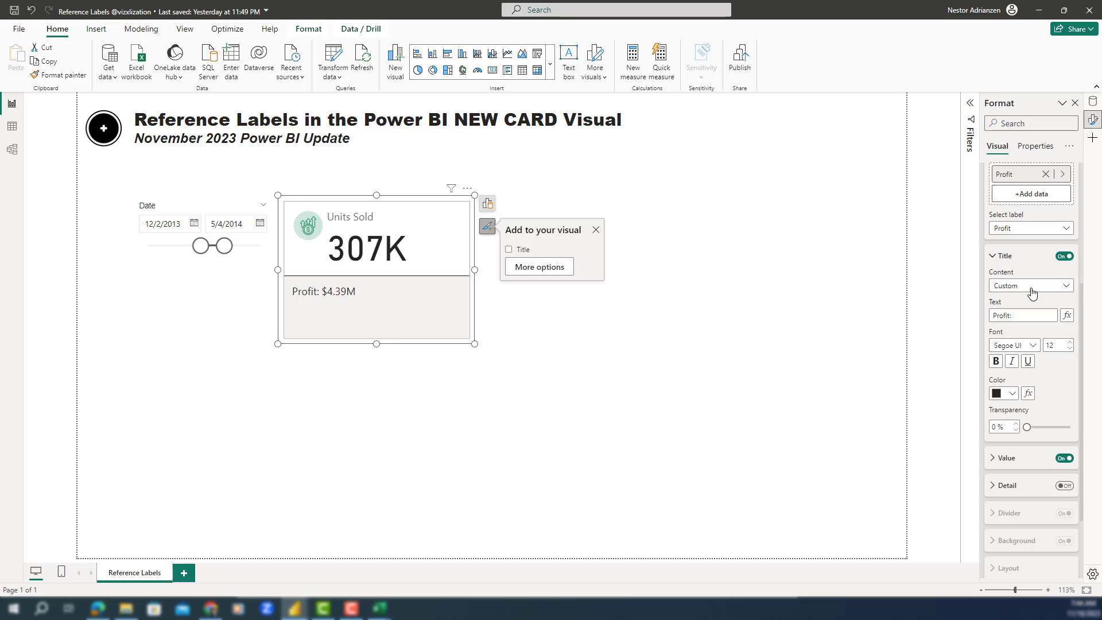
Add the PM Profit measure as a second reference label on the Units Sold card.
scroll(1033, 294, up, 3)
click(1025, 417)
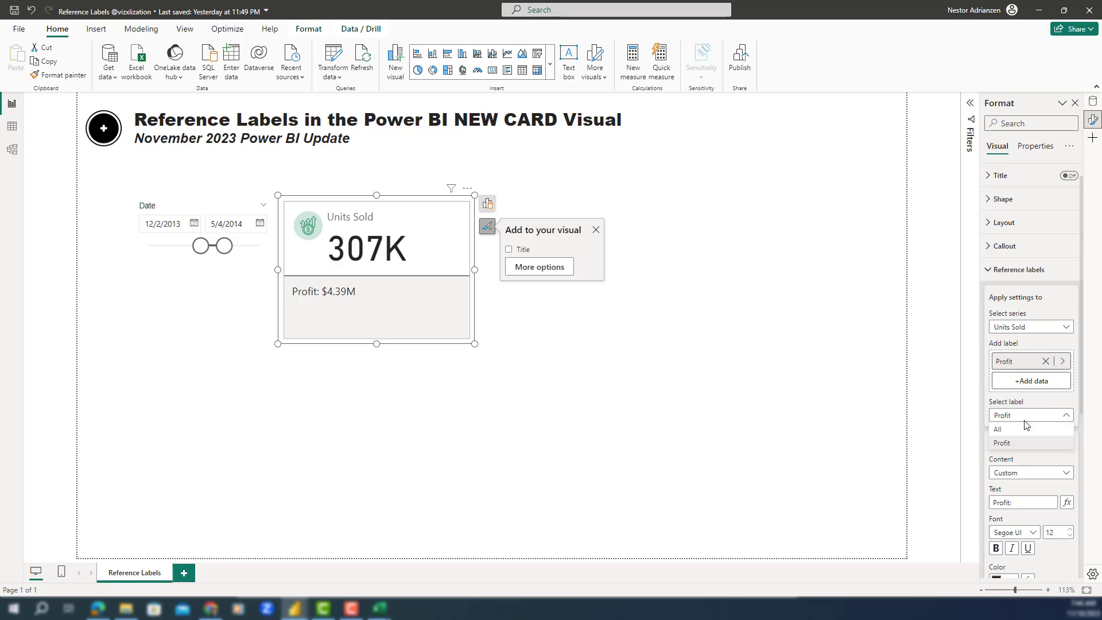
click(1023, 428)
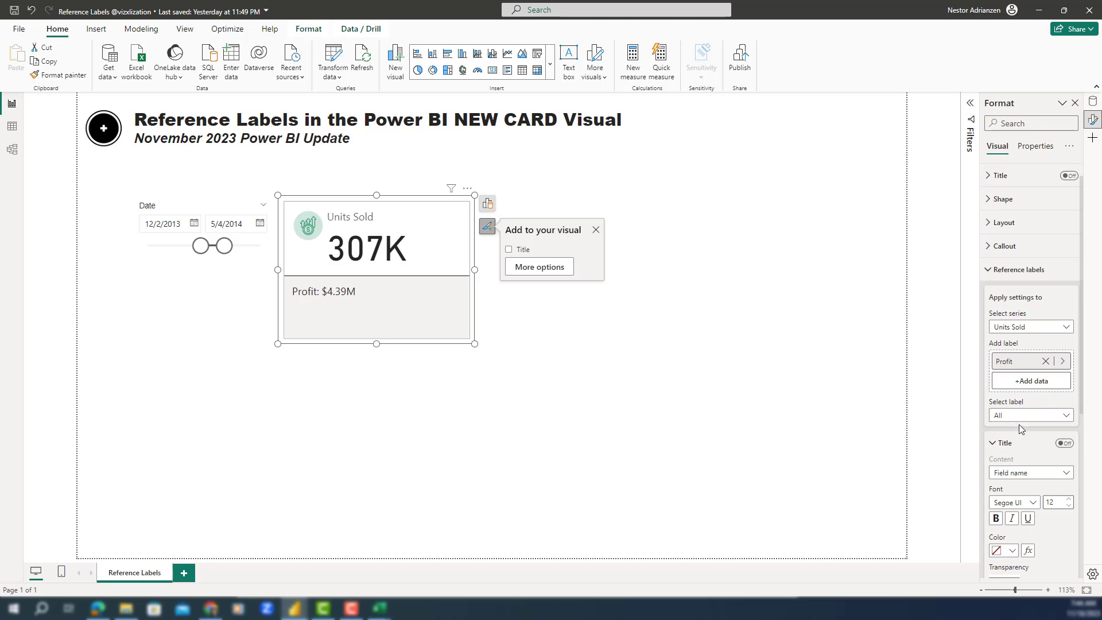
click(1032, 382)
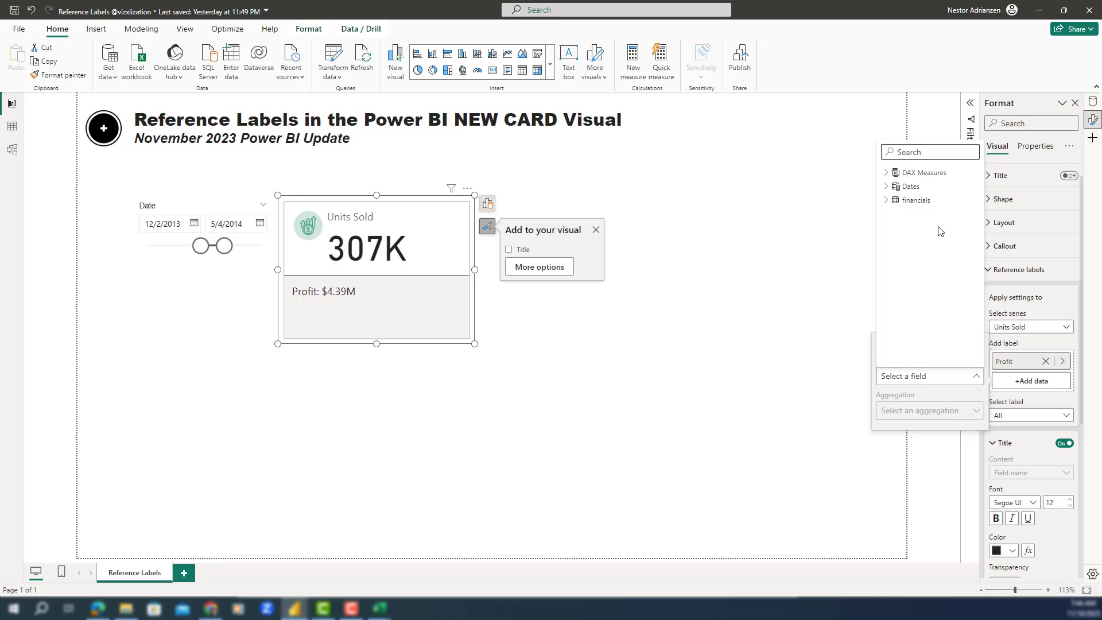
text(pm)
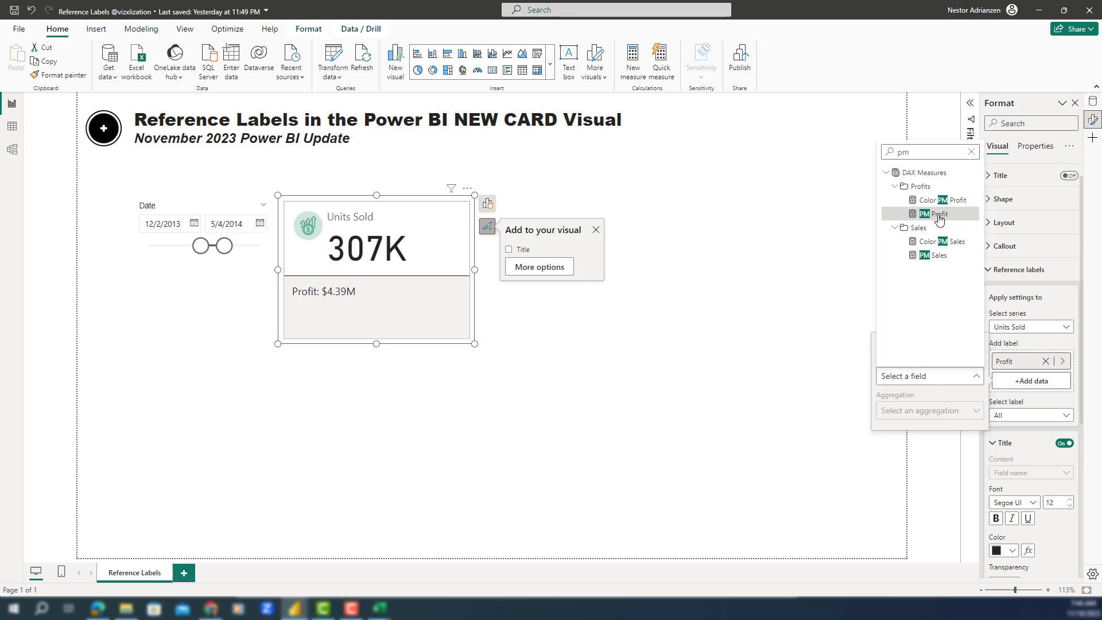
click(936, 215)
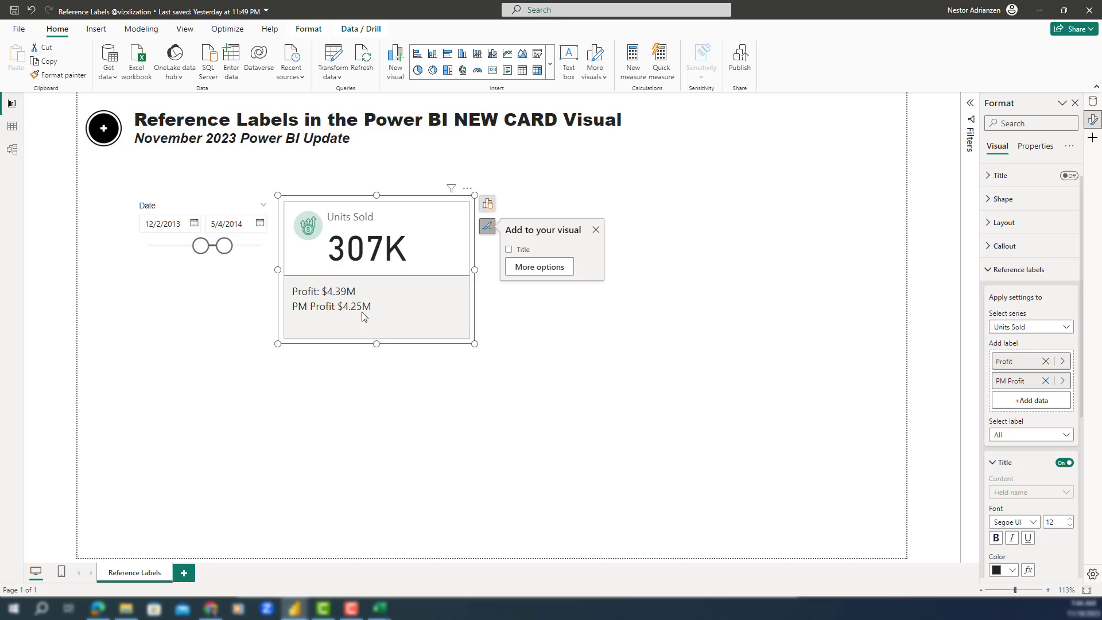
Give the PM Profit reference label a custom title reading "Last Month:".
scroll(1004, 393, down, 1)
click(1030, 373)
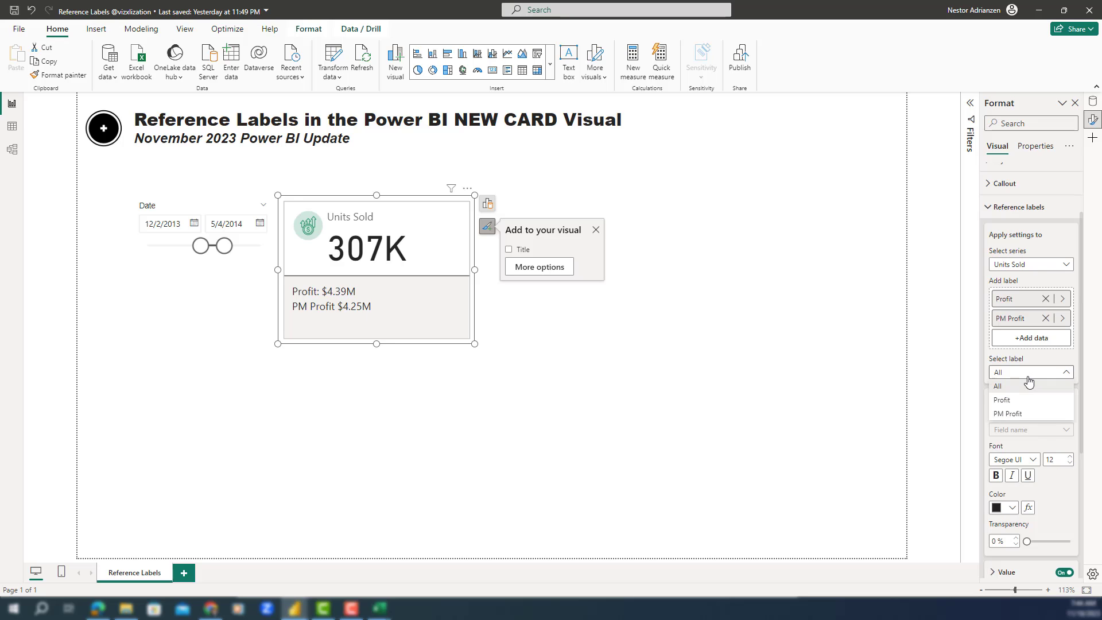
click(1011, 414)
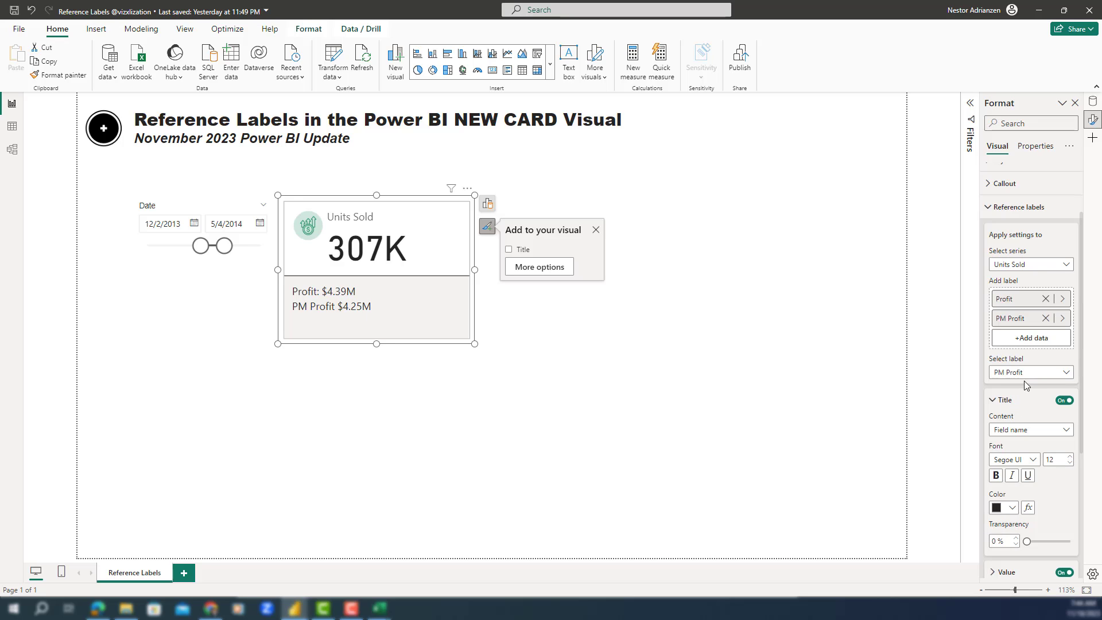
scroll(1025, 380, down, 1)
scroll(1013, 351, down, 1)
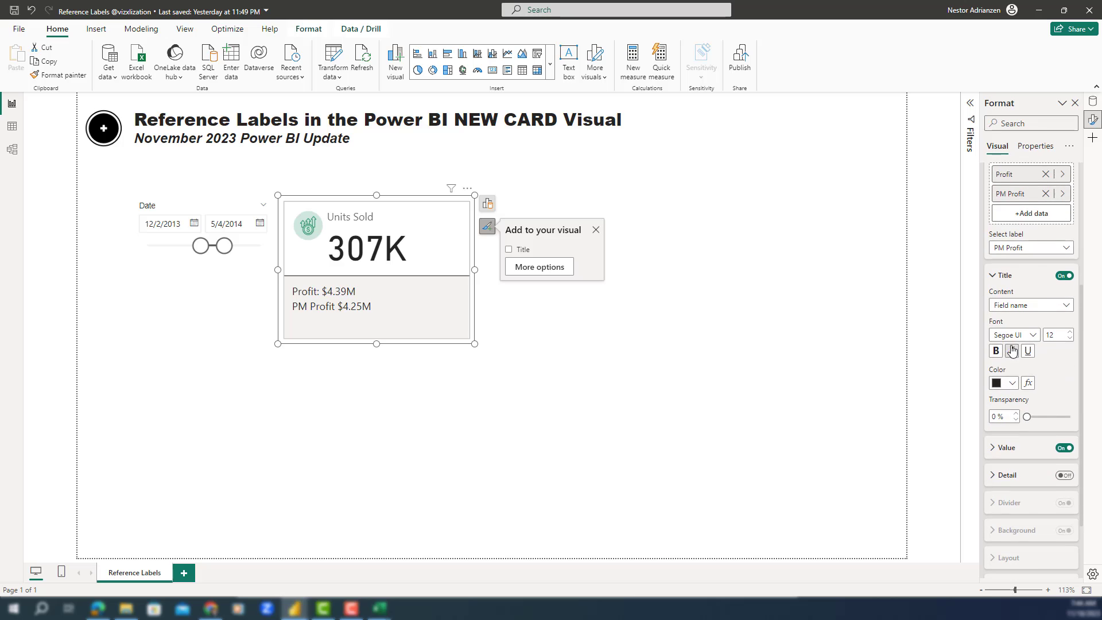
click(1032, 306)
click(1022, 319)
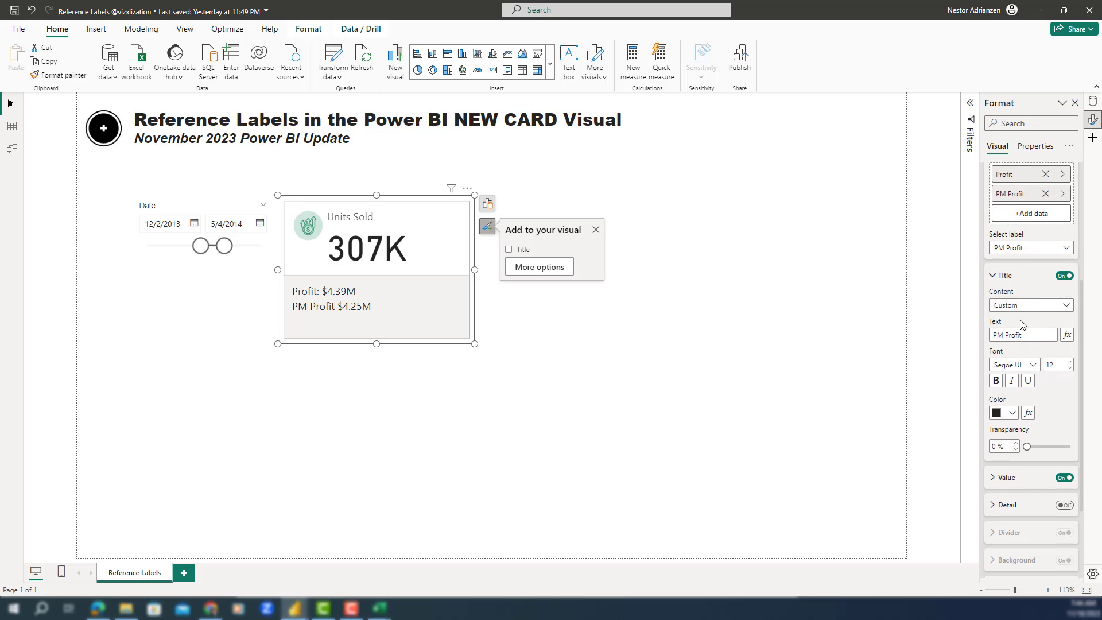
click(1032, 335)
text(Last Month)
scroll(999, 320, down, 2)
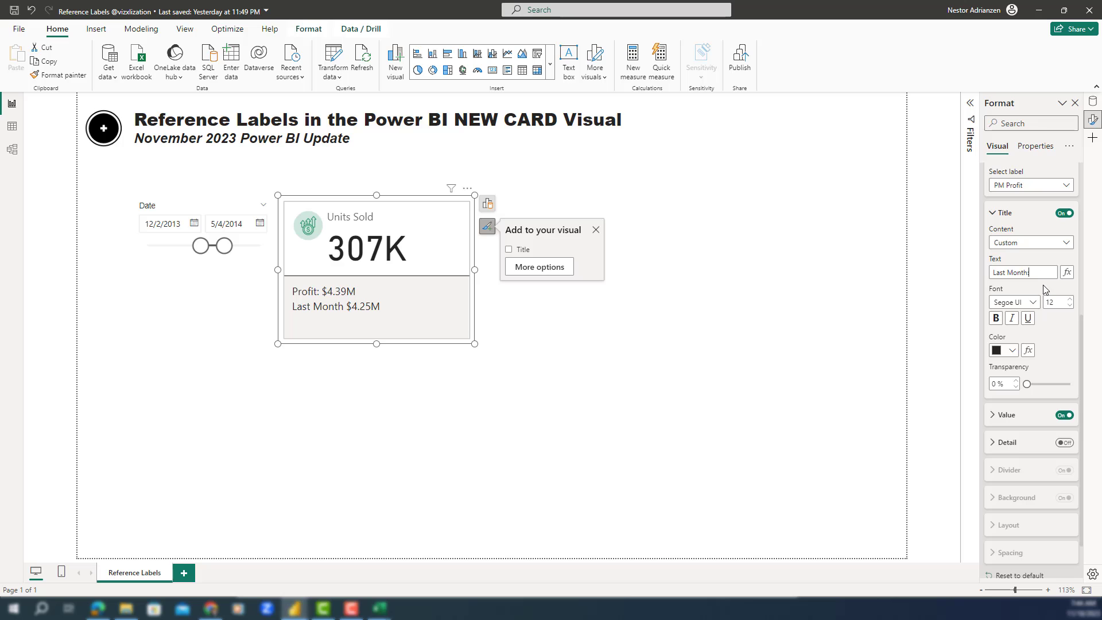
text(:)
Add the PQ Profit measure as a third reference label for the Units Sold series.
scroll(1044, 290, up, 2)
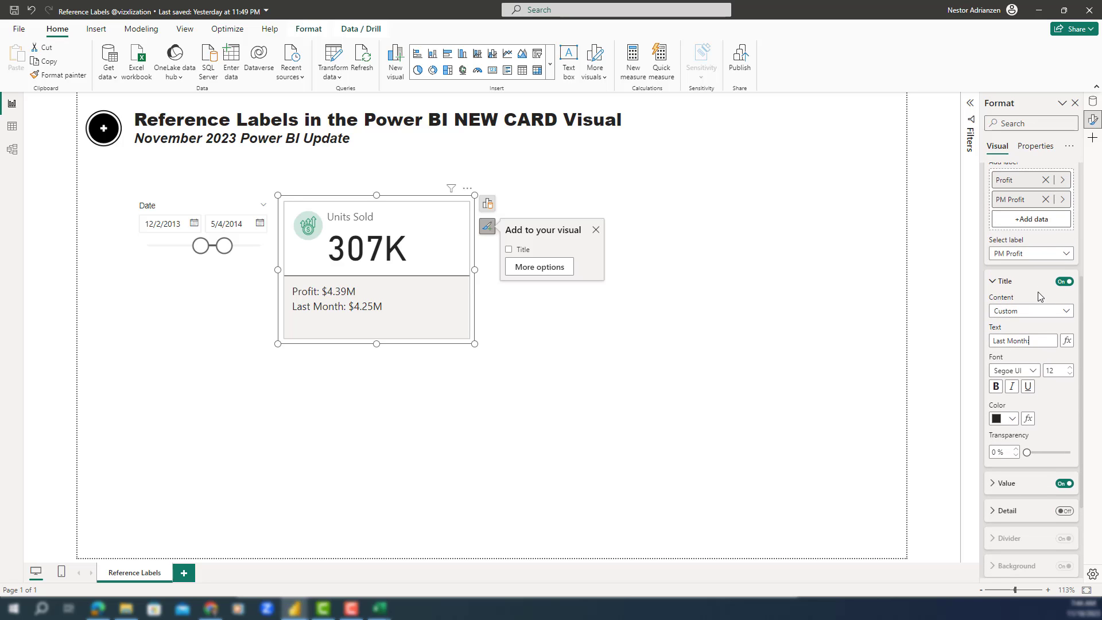
scroll(1041, 296, up, 2)
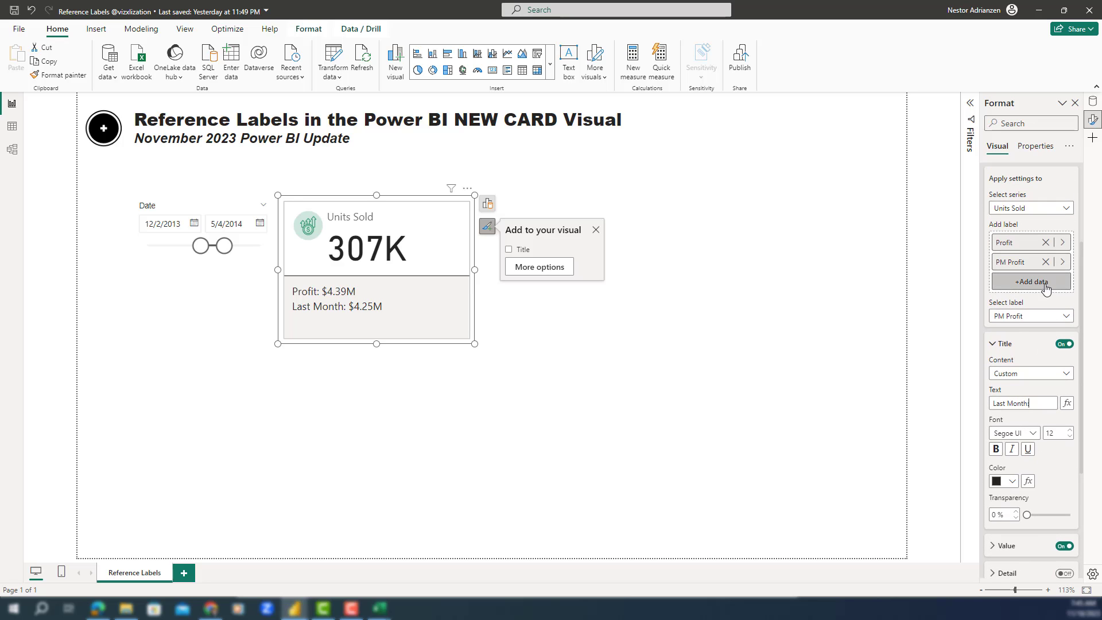
click(1026, 282)
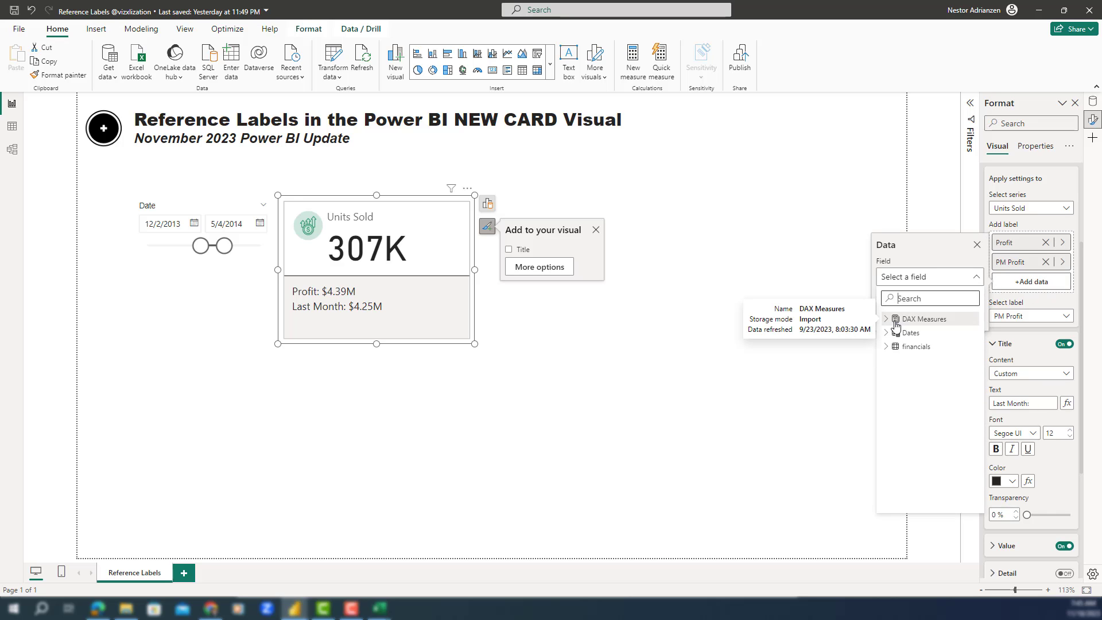
text(pq)
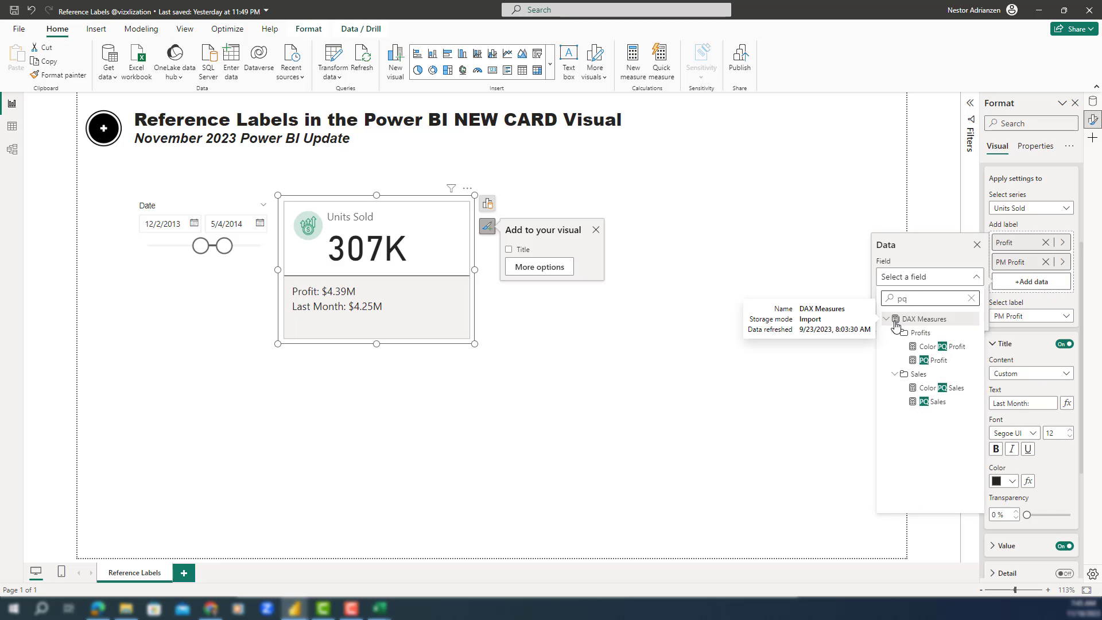
click(935, 361)
Give the PQ Profit reference label a custom title reading "Last Quarter:".
scroll(1042, 238, down, 3)
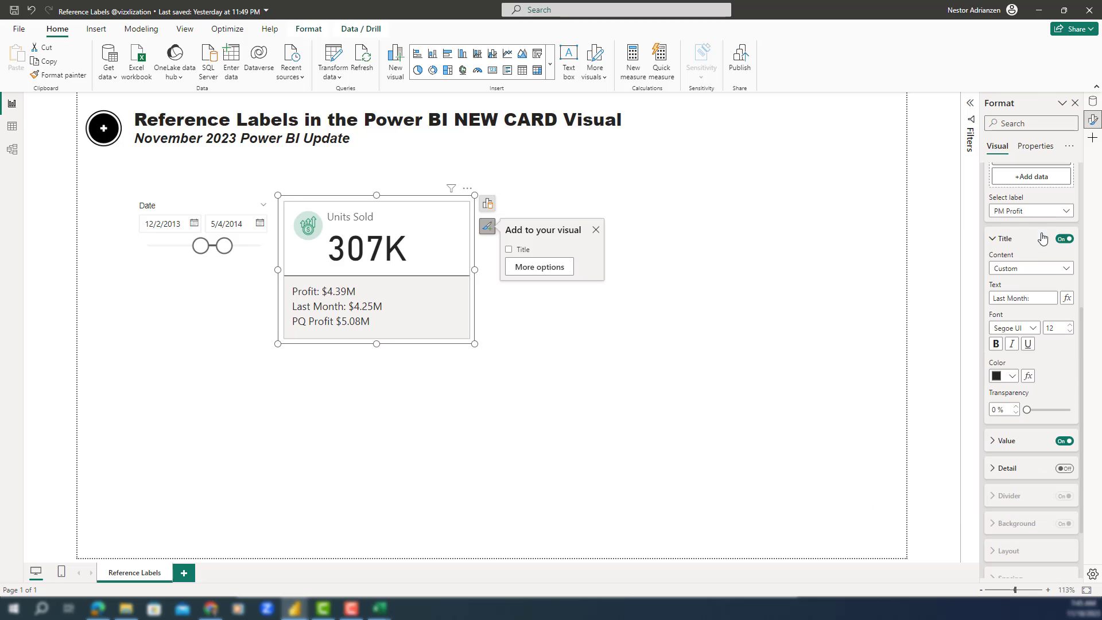
click(1053, 217)
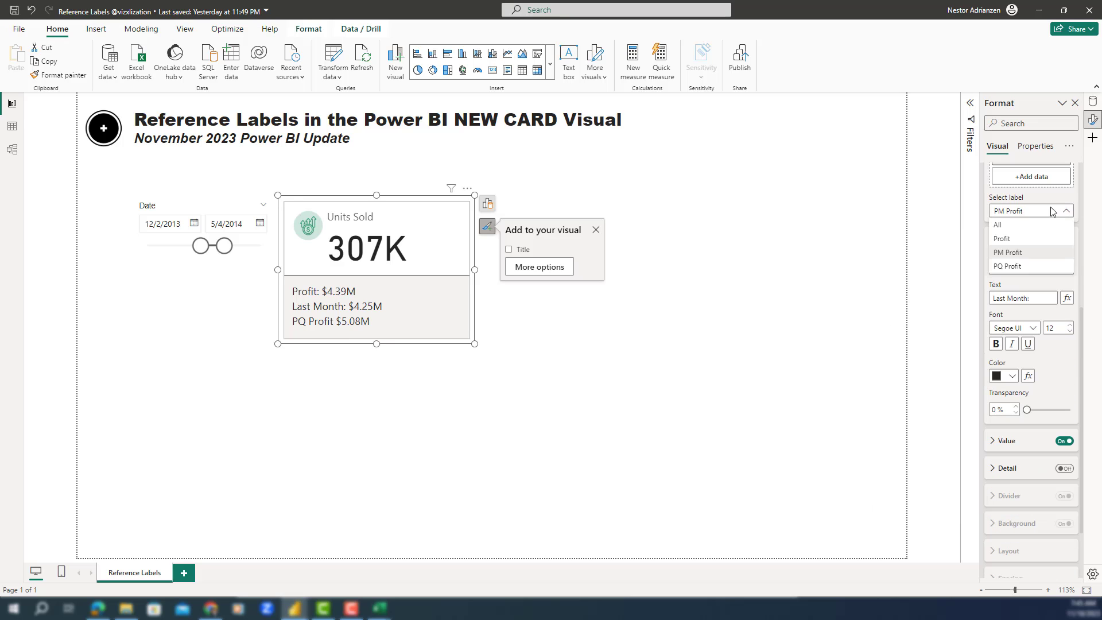
click(1025, 267)
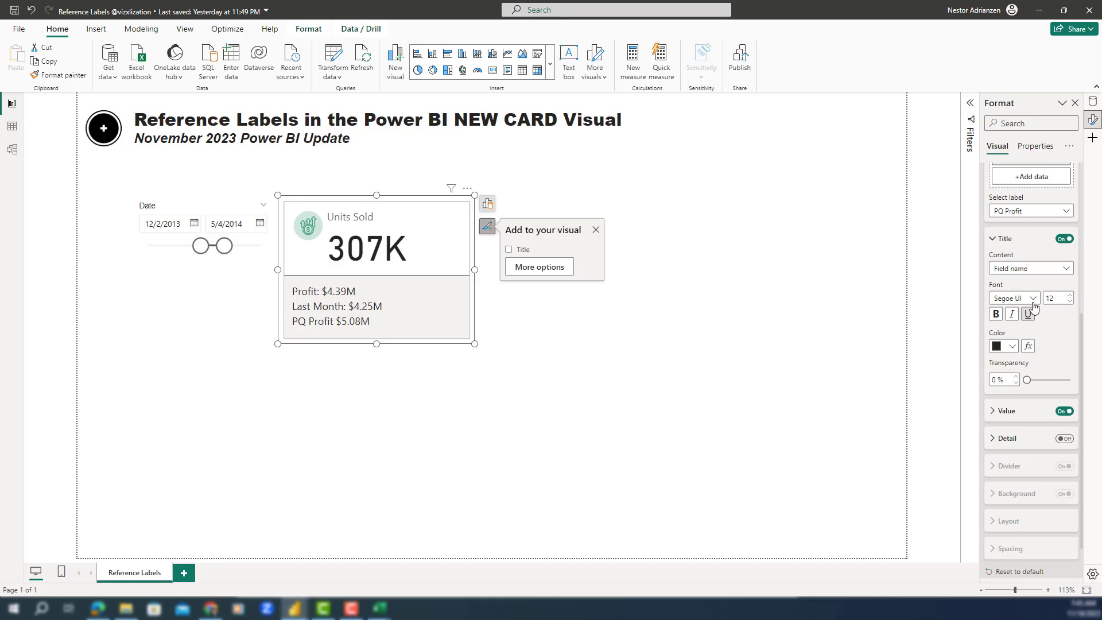
click(1029, 268)
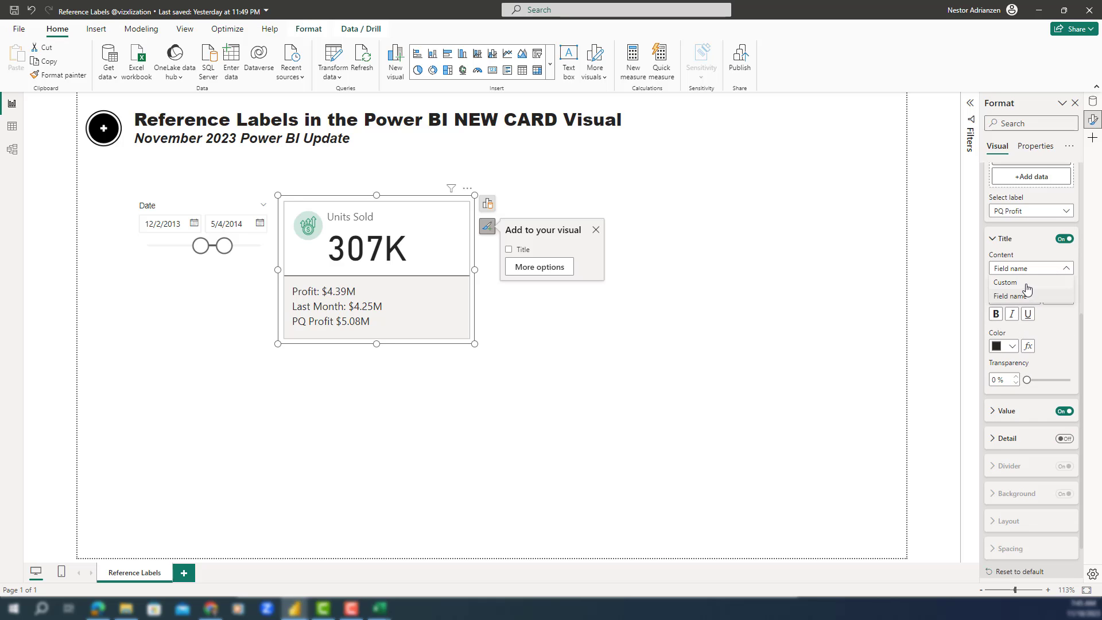
click(1026, 283)
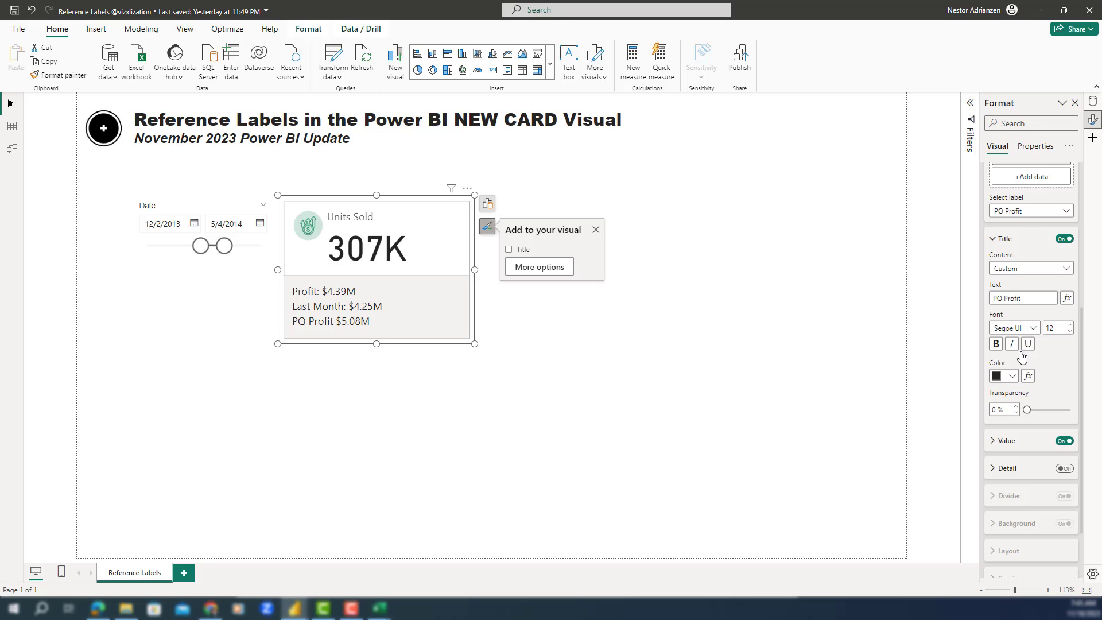
drag(1029, 295, 970, 306)
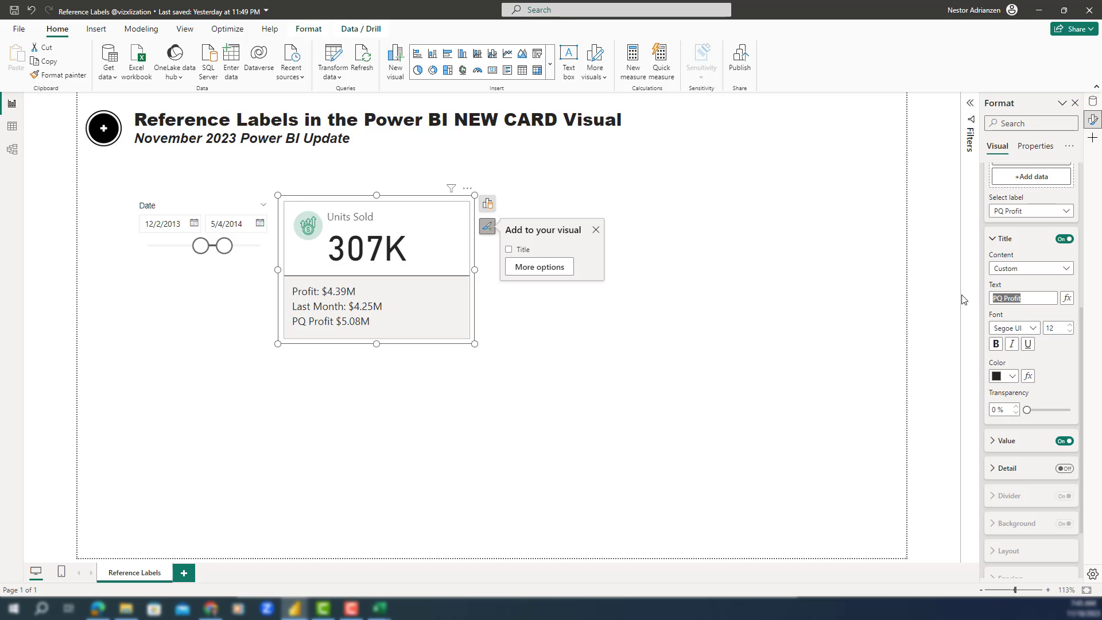
text(Last Quarter)
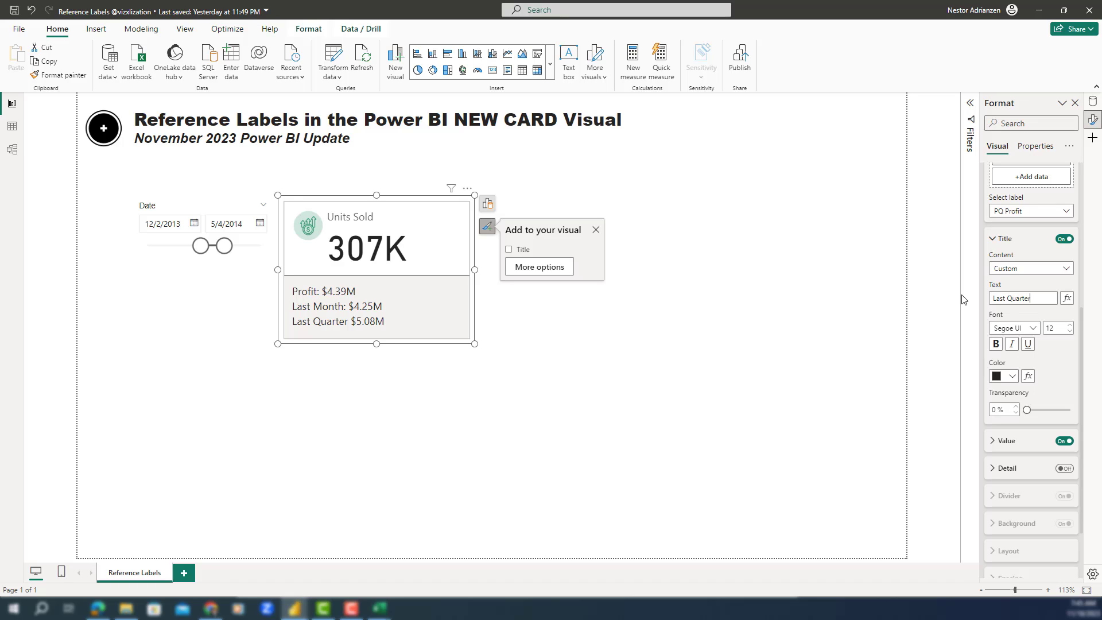
text(:)
Turn on the detail for the PM Profit reference label and assign it the MoM profit growth measure.
scroll(1022, 288, up, 3)
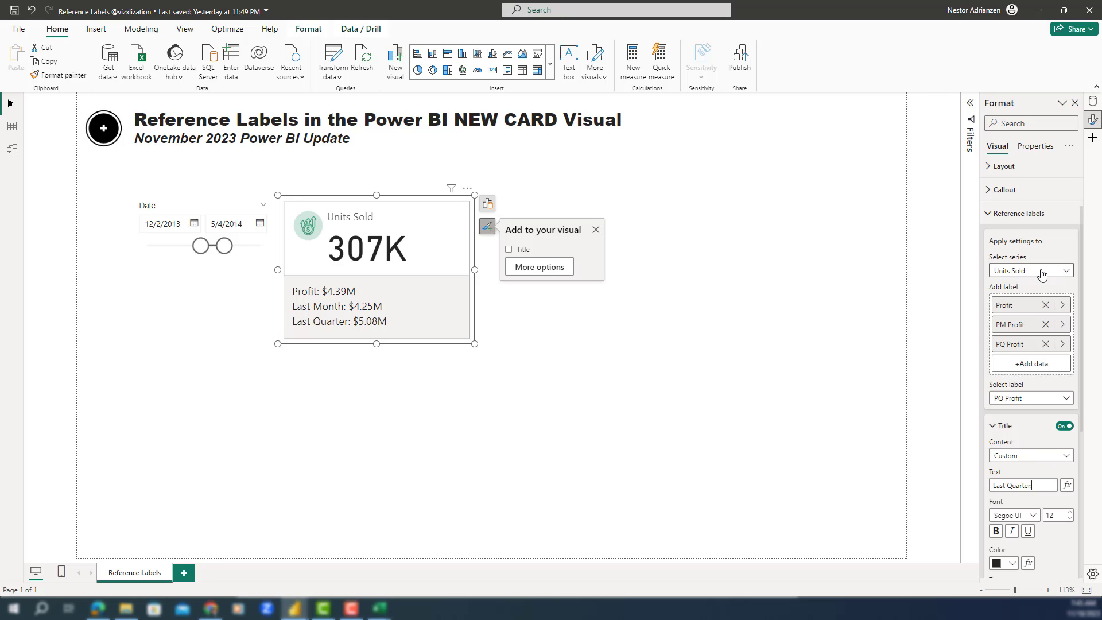
scroll(1042, 275, down, 3)
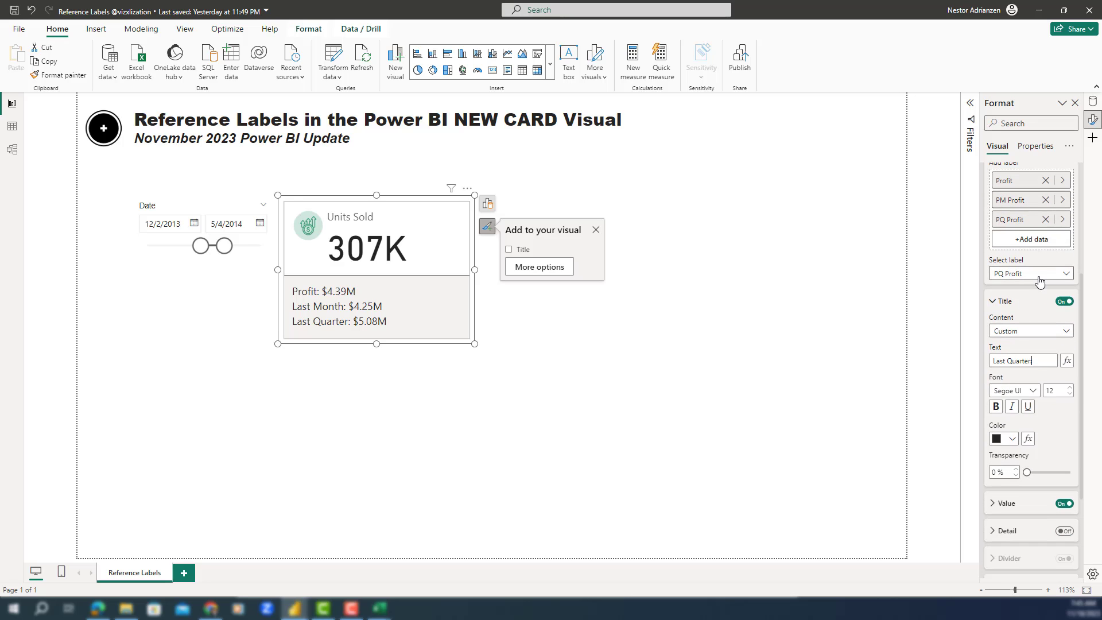
click(1041, 281)
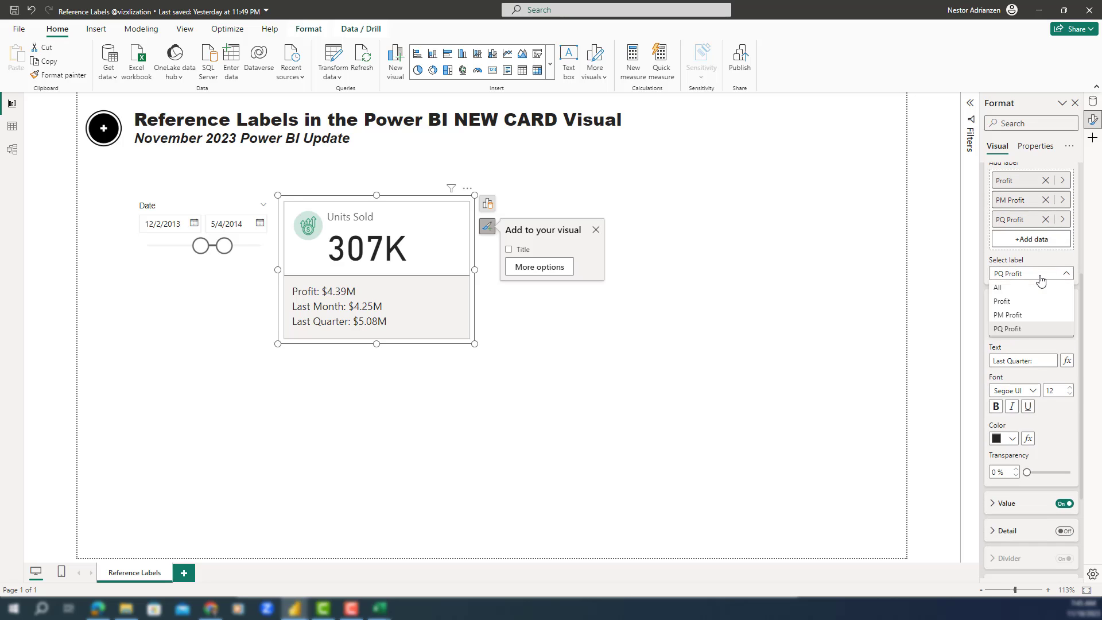
click(1026, 320)
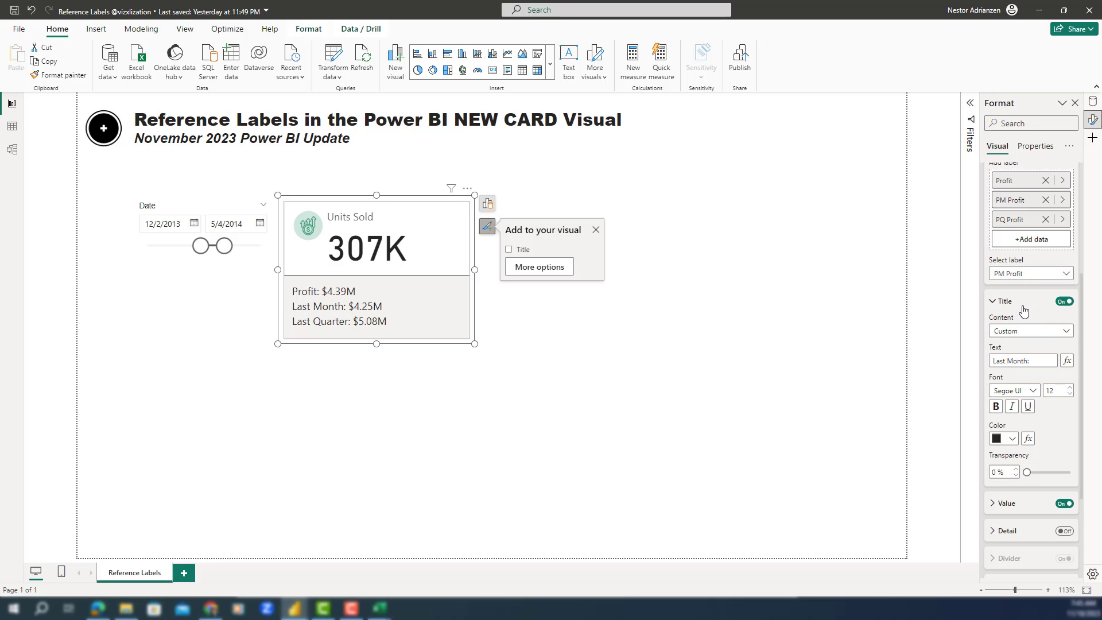
scroll(1028, 296, down, 4)
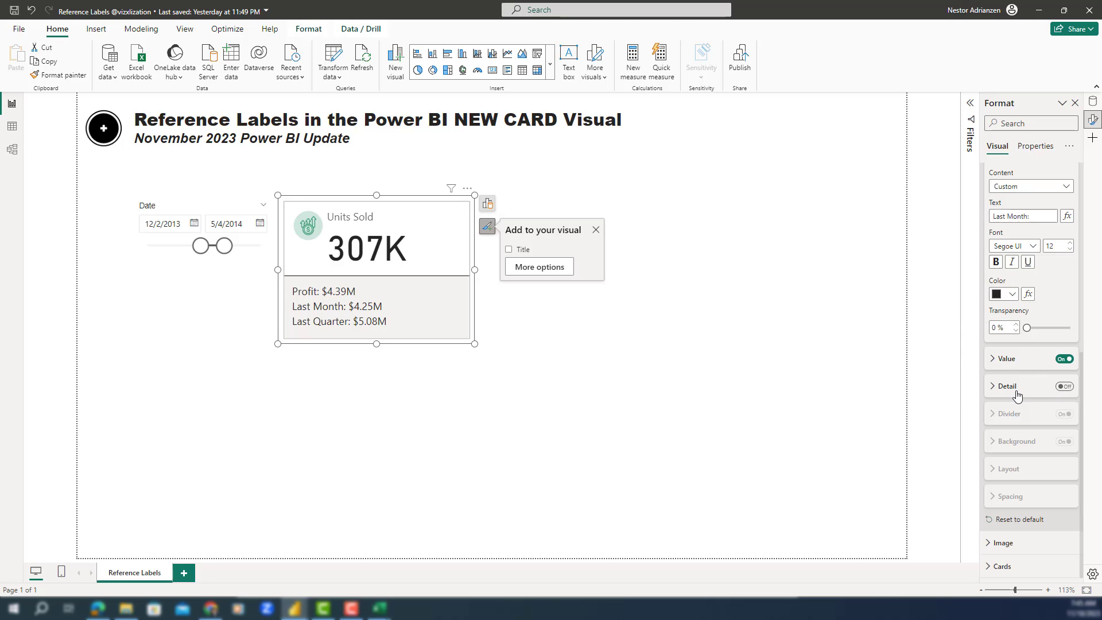
click(1064, 389)
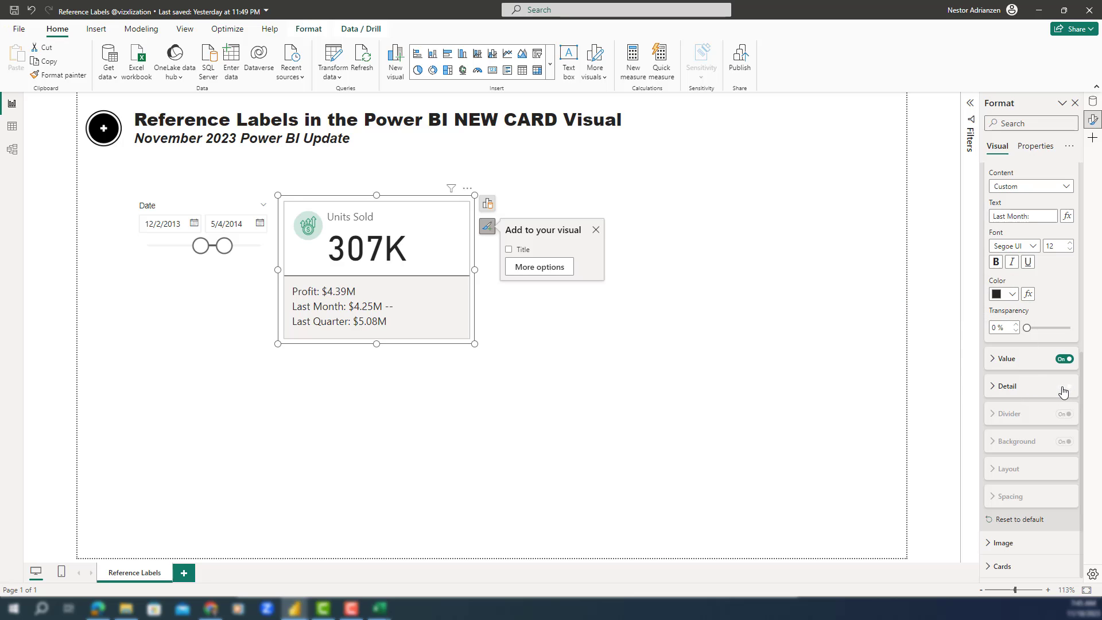
click(1005, 391)
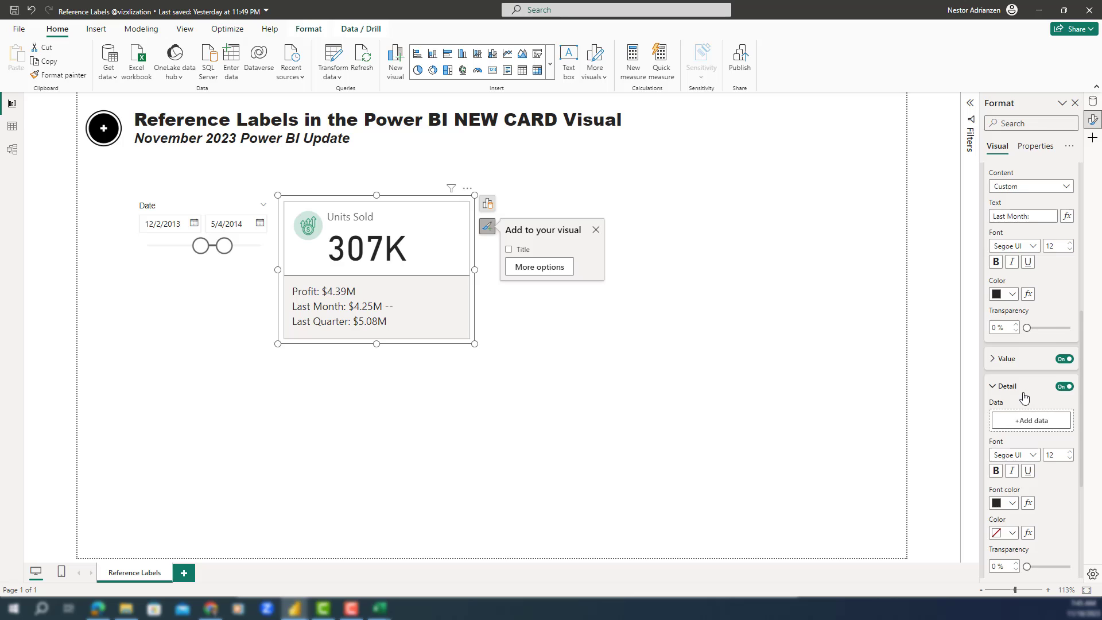
scroll(1024, 398, down, 1)
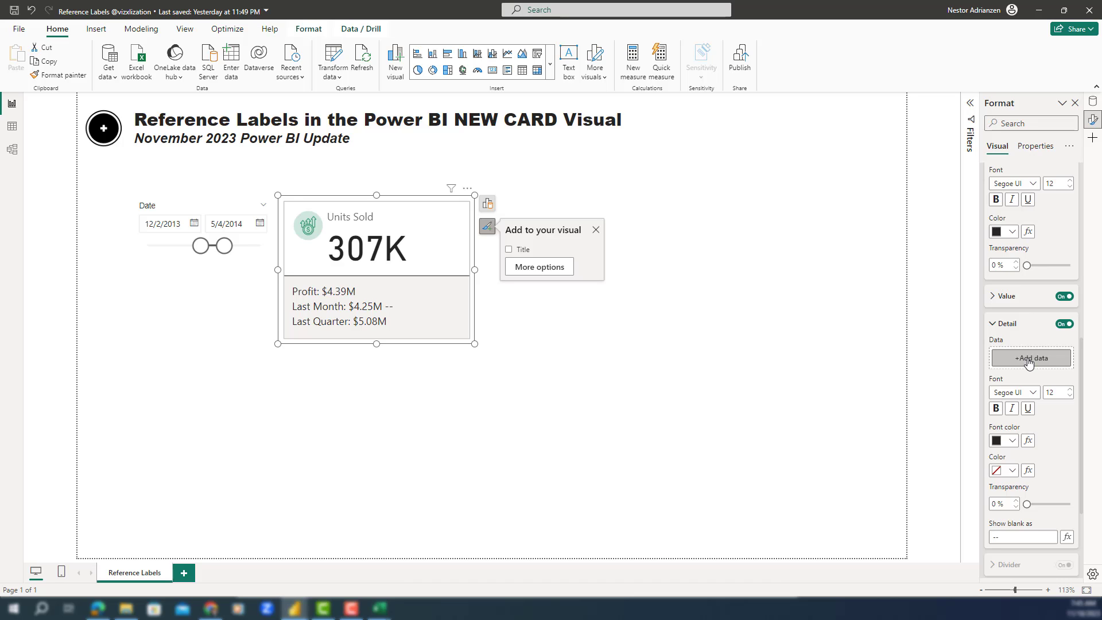
click(1029, 361)
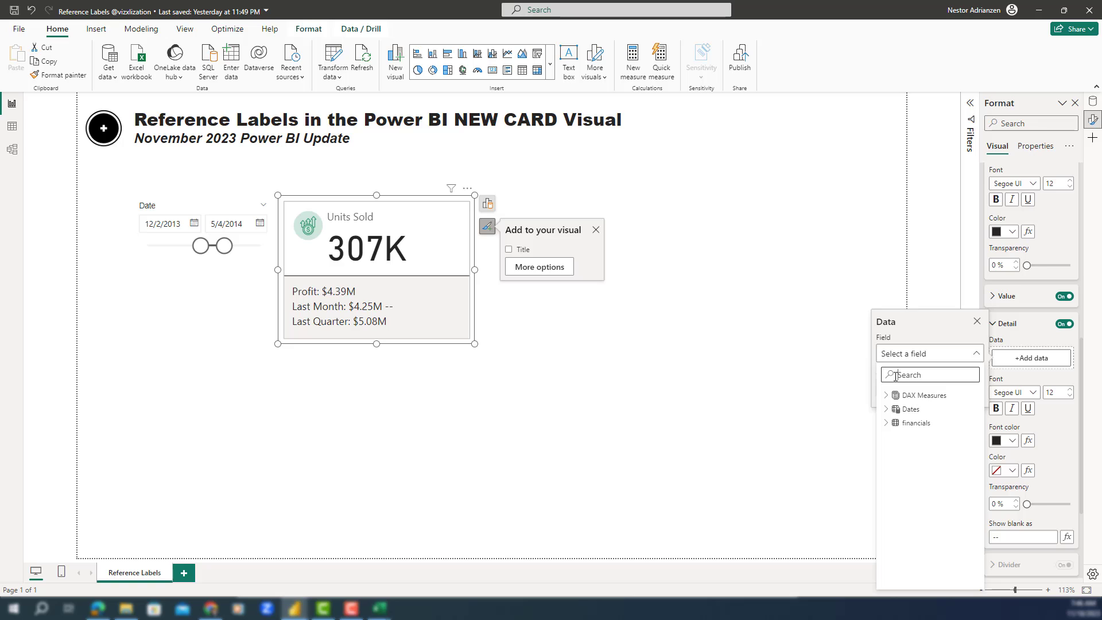
text(mom)
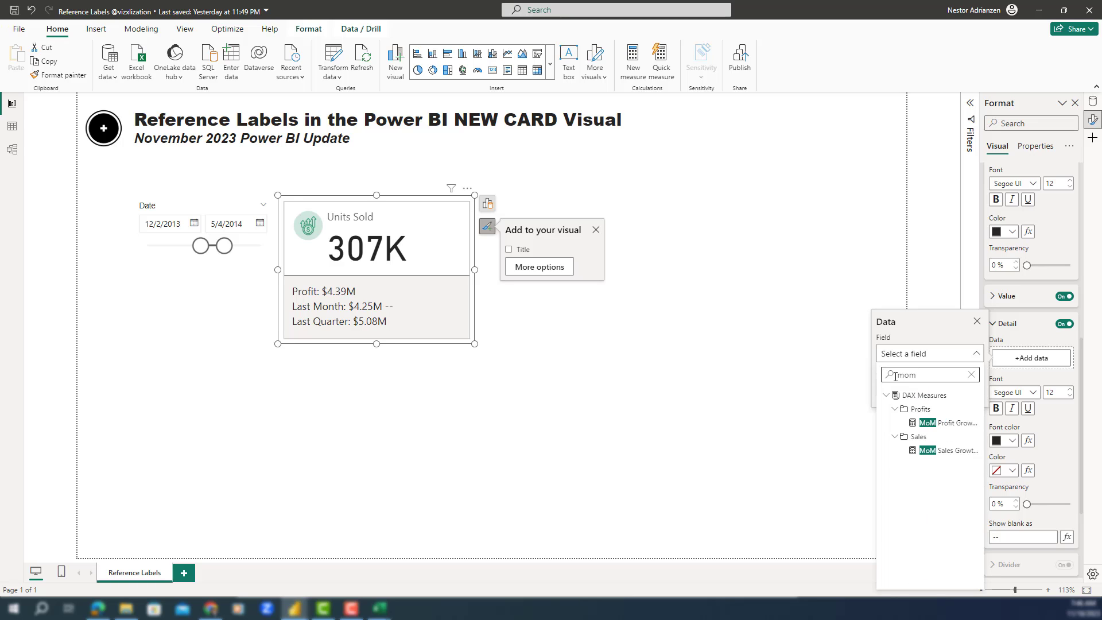
click(948, 423)
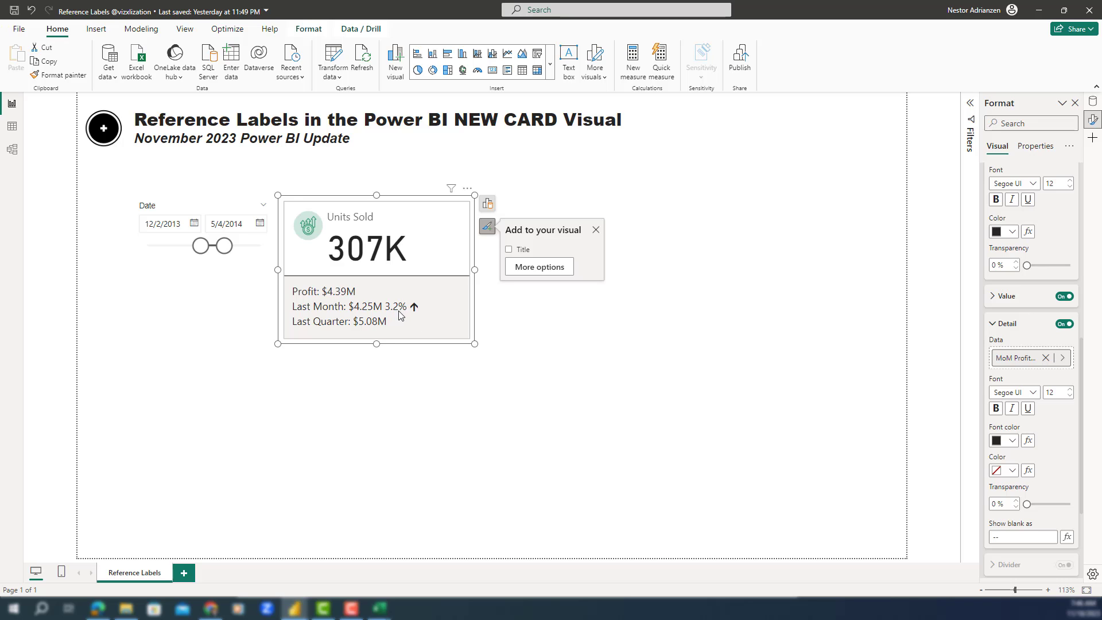
Set the PM Profit detail's font color conditionally by field value, based on the Color PM Profit measure.
scroll(1052, 408, down, 1)
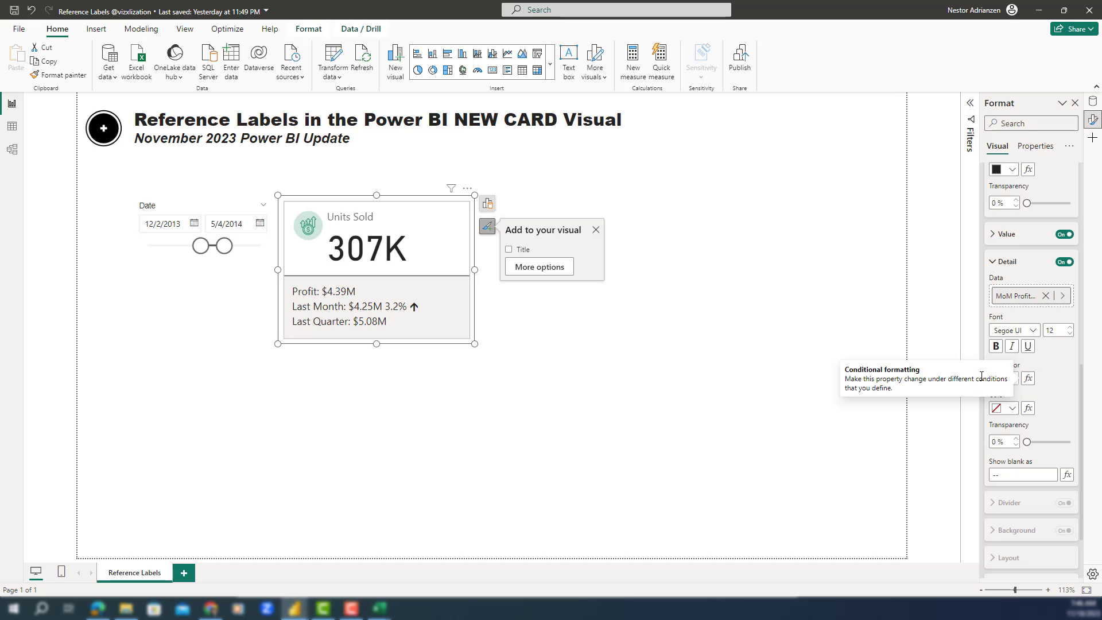
click(1029, 379)
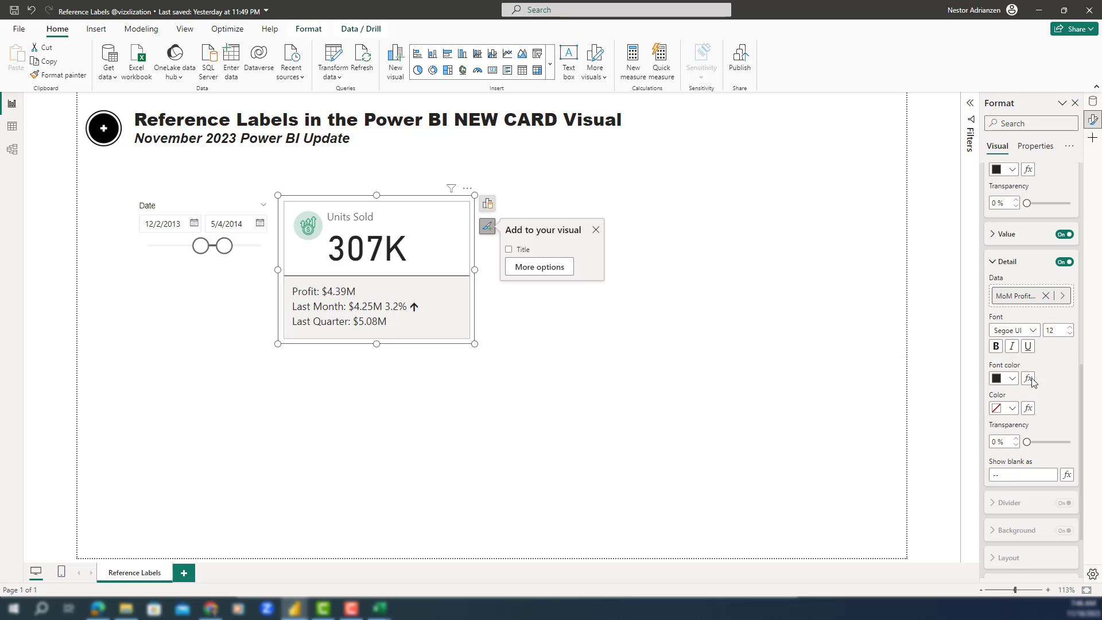
click(401, 173)
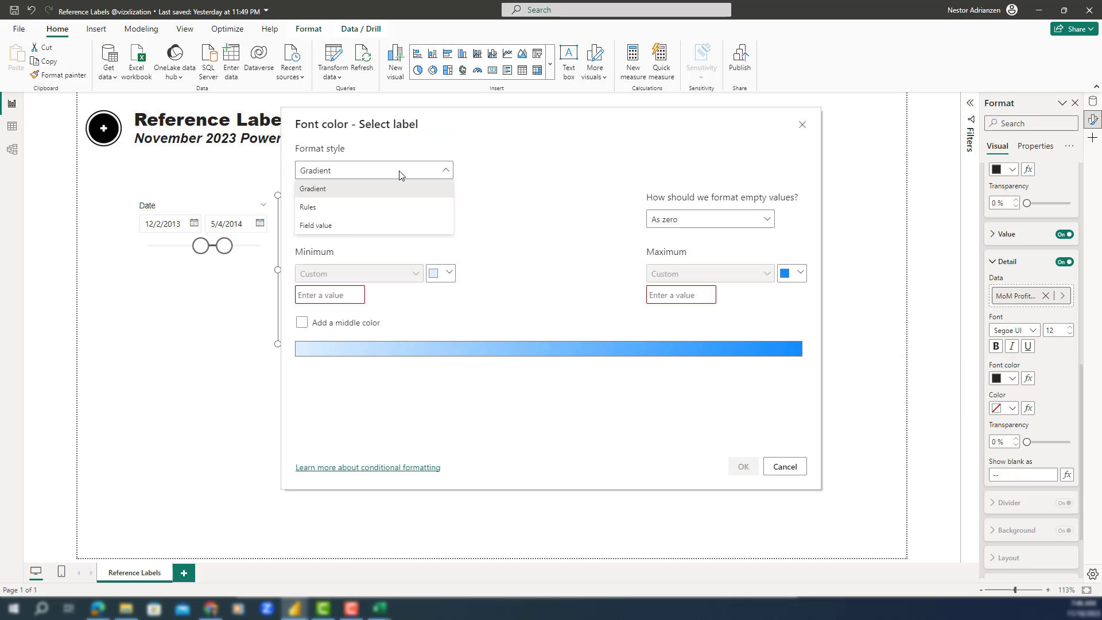
click(359, 227)
click(404, 223)
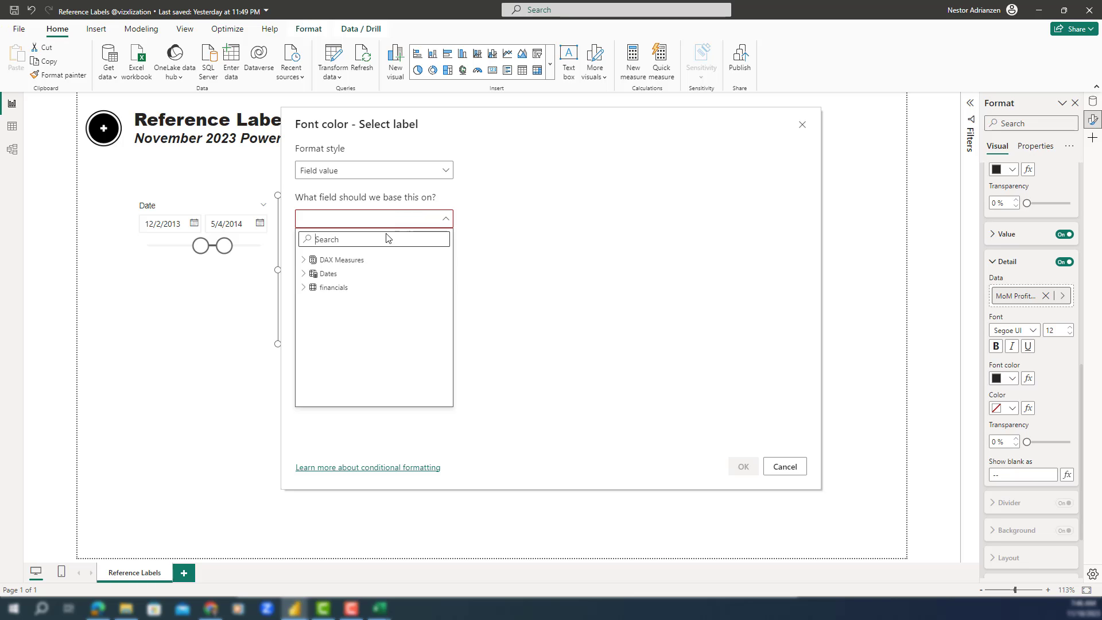
text(colo)
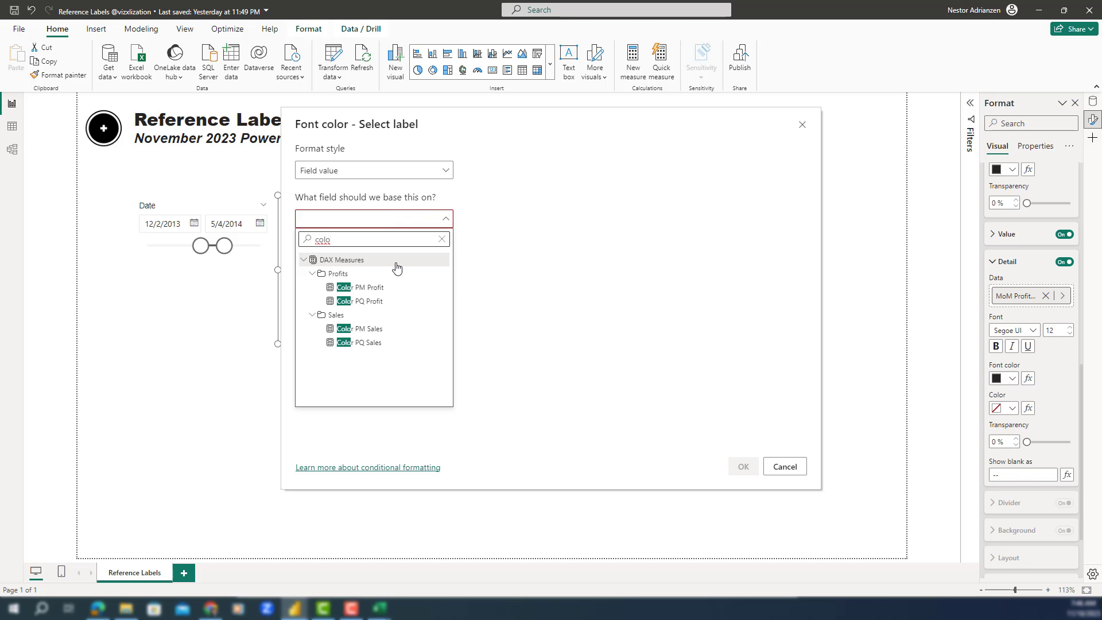
click(367, 287)
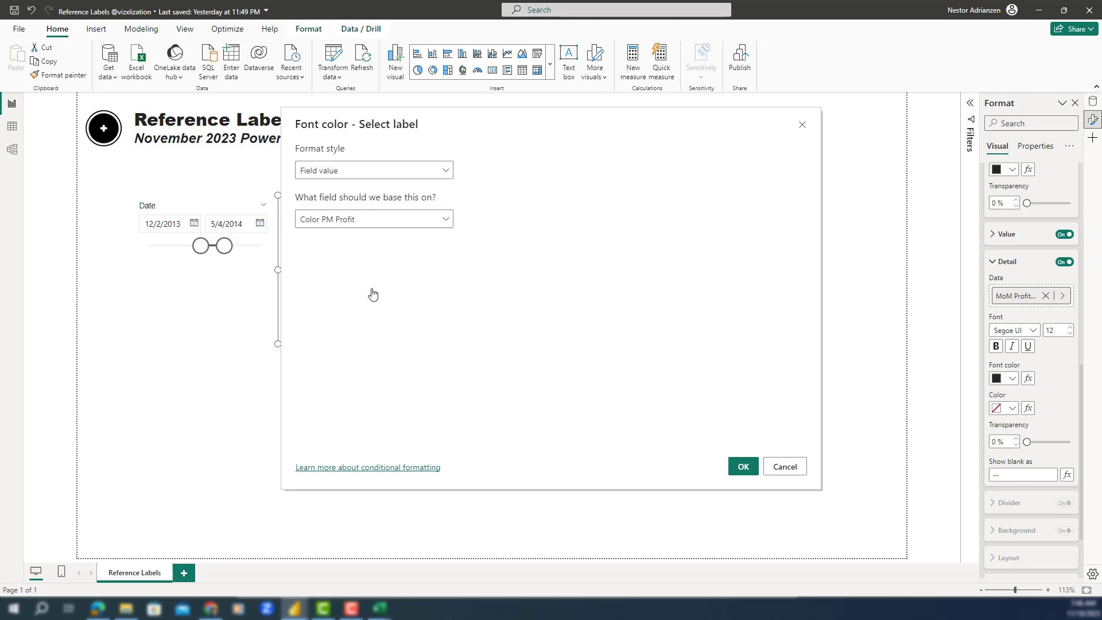
click(743, 466)
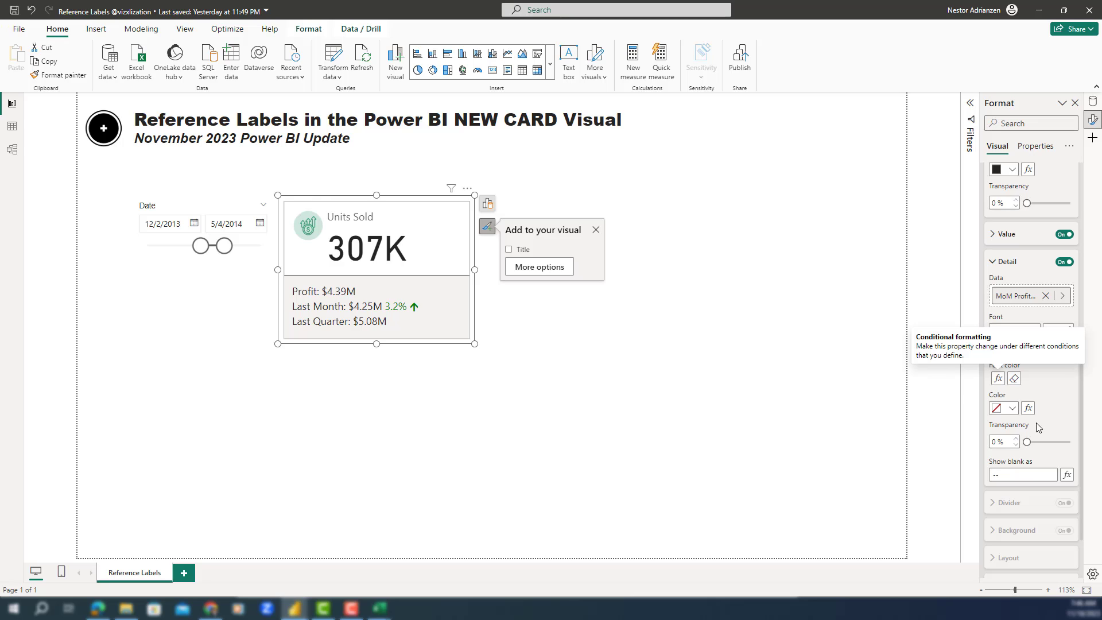
Set the PM Profit detail's fill color by field value from the Color PM Profit measure, with 85% transparency.
click(1027, 408)
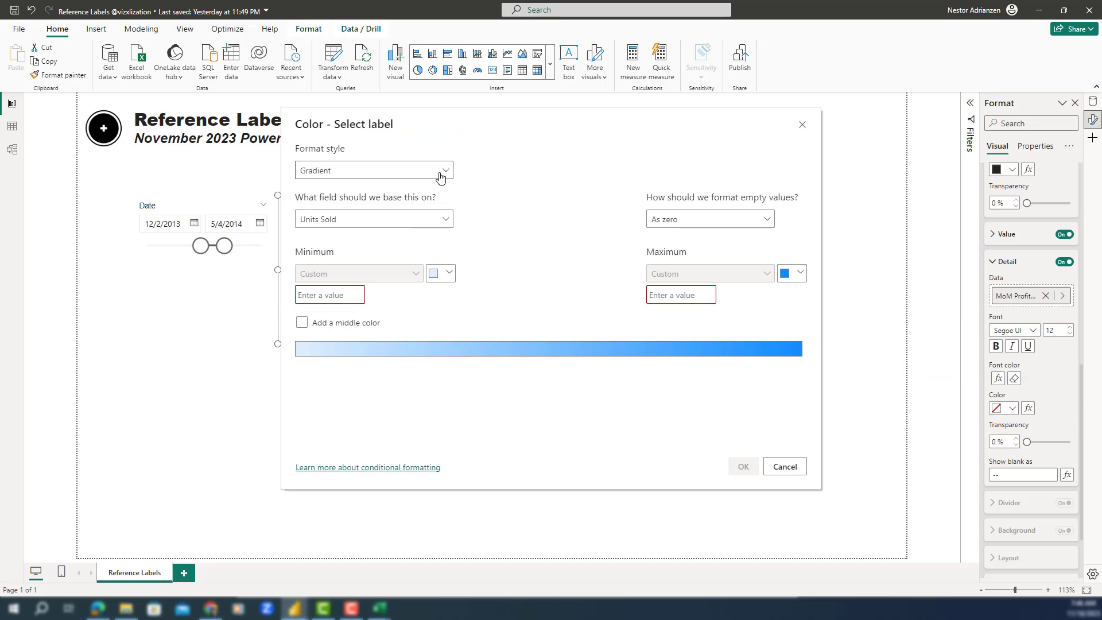
click(441, 171)
click(352, 224)
click(395, 226)
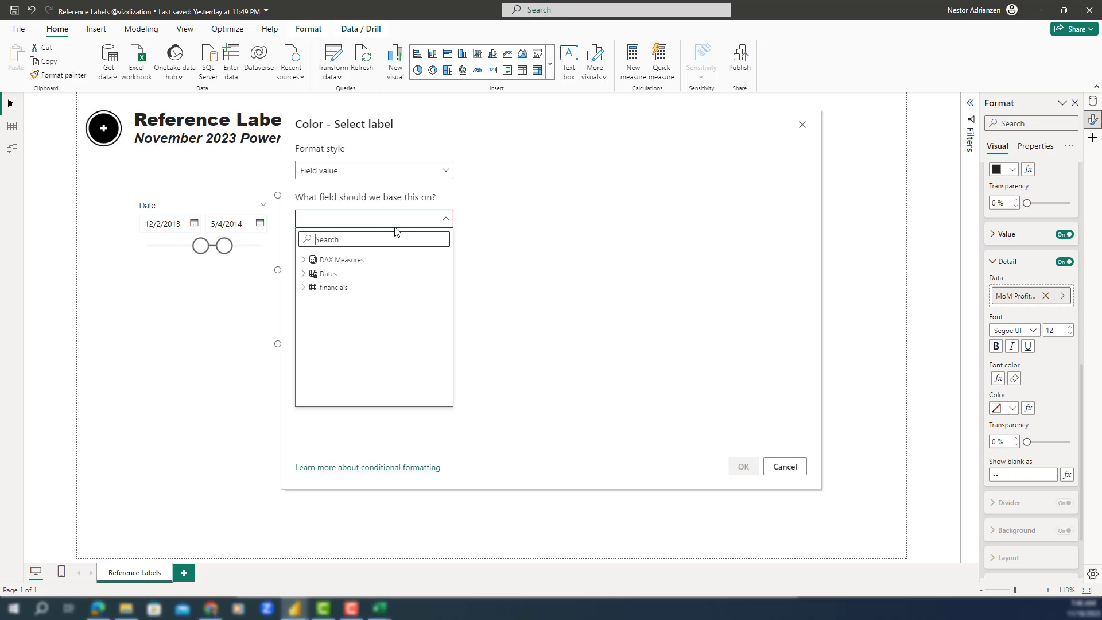
text(colo)
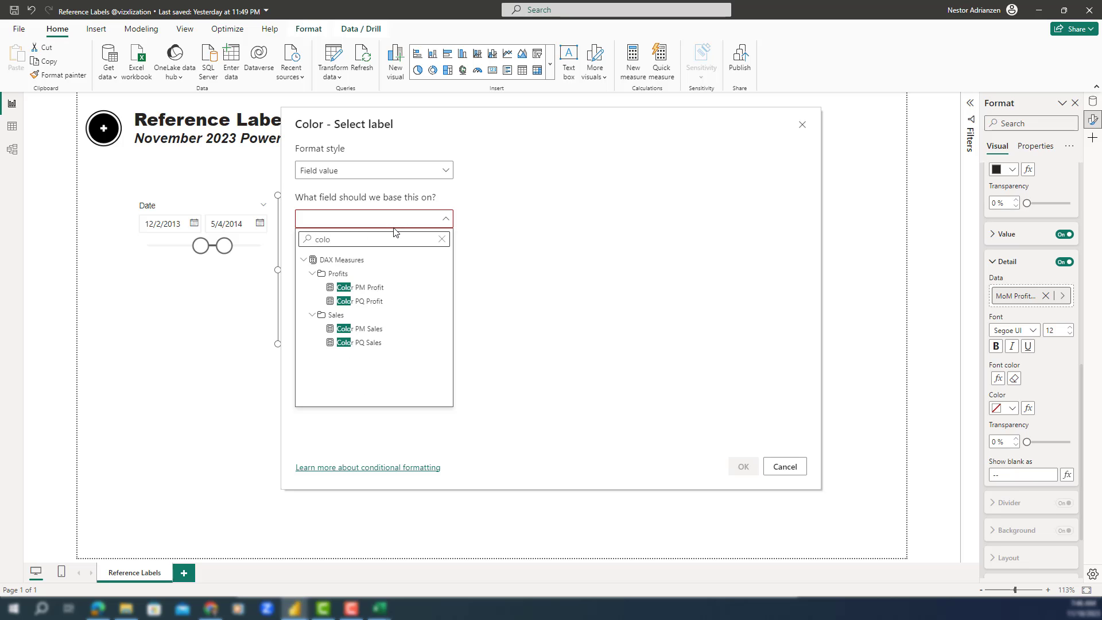
click(369, 287)
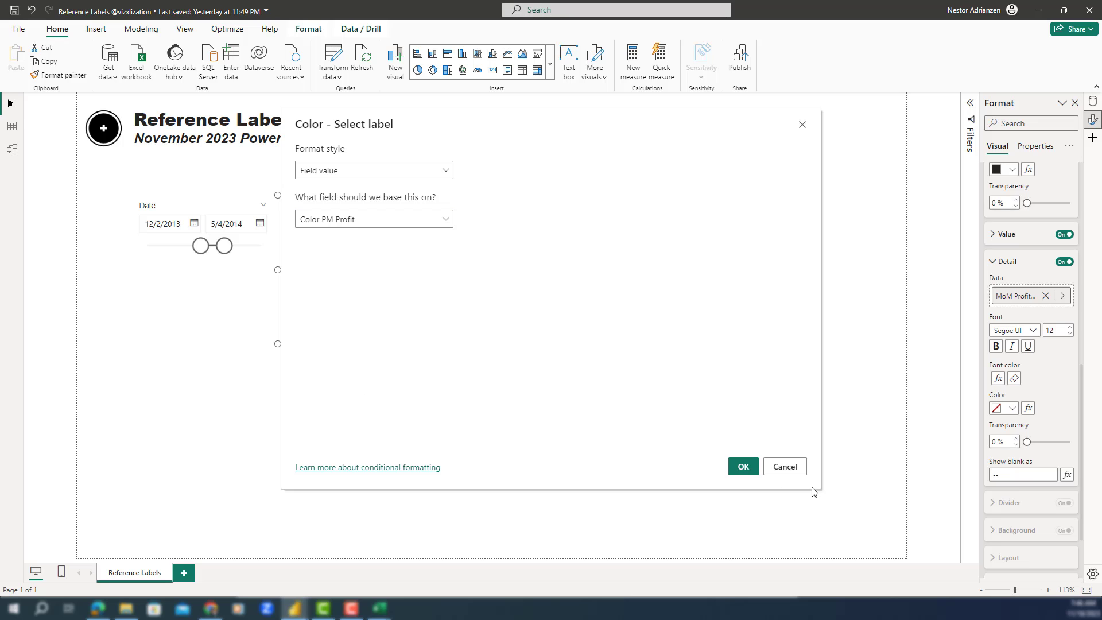
click(741, 467)
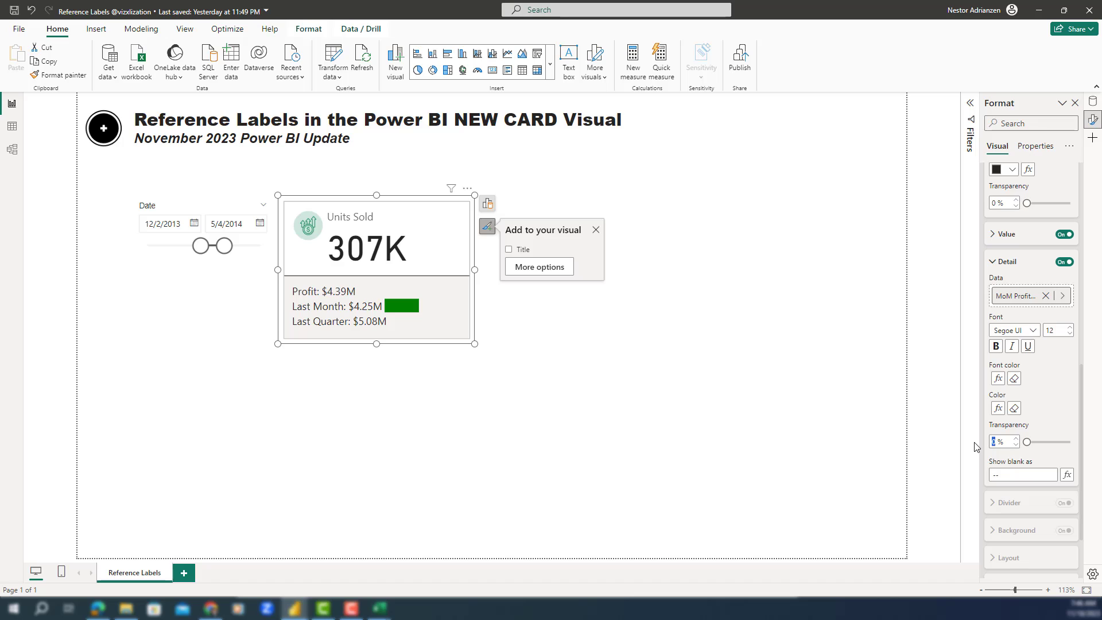
text(85)
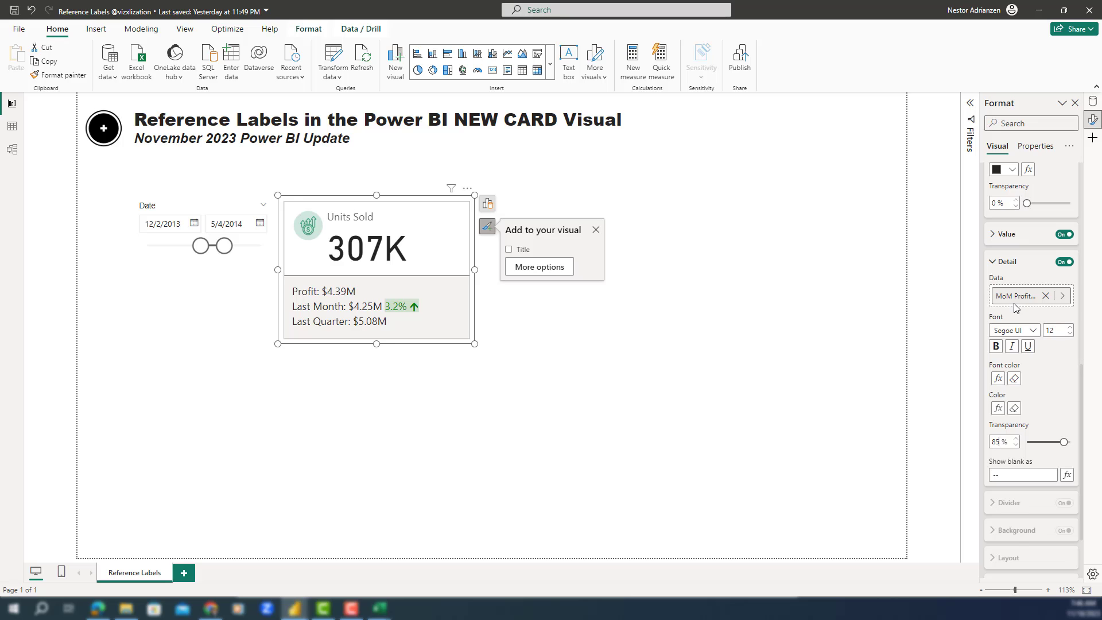
Turn on the detail for the PQ Profit reference label and assign it the QoQ profit growth measure.
scroll(1015, 308, up, 2)
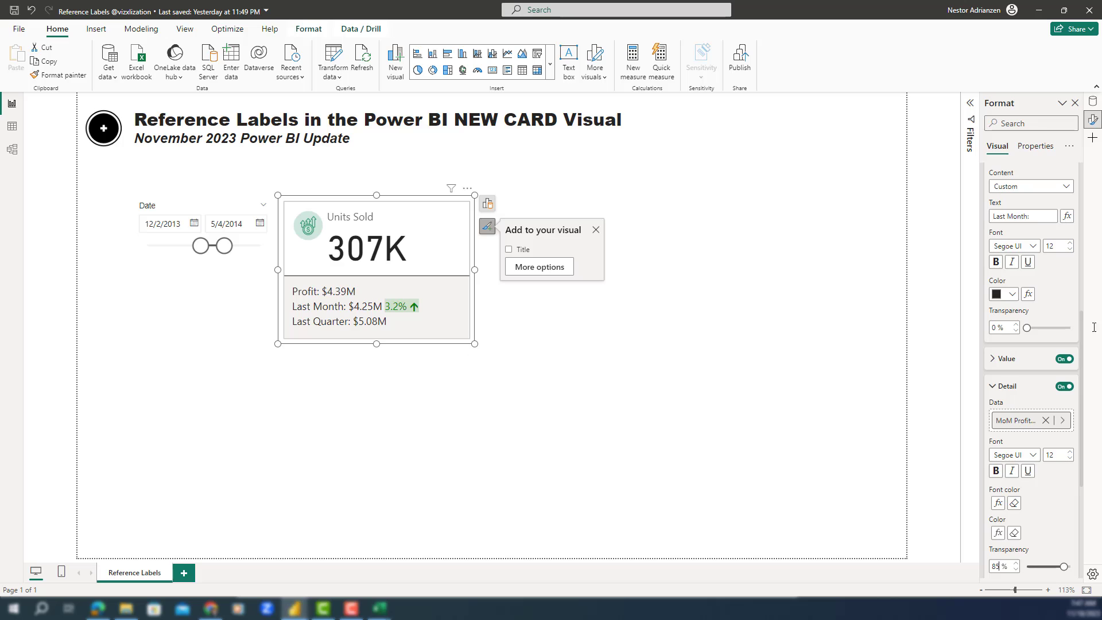
scroll(1031, 322, up, 3)
click(1031, 316)
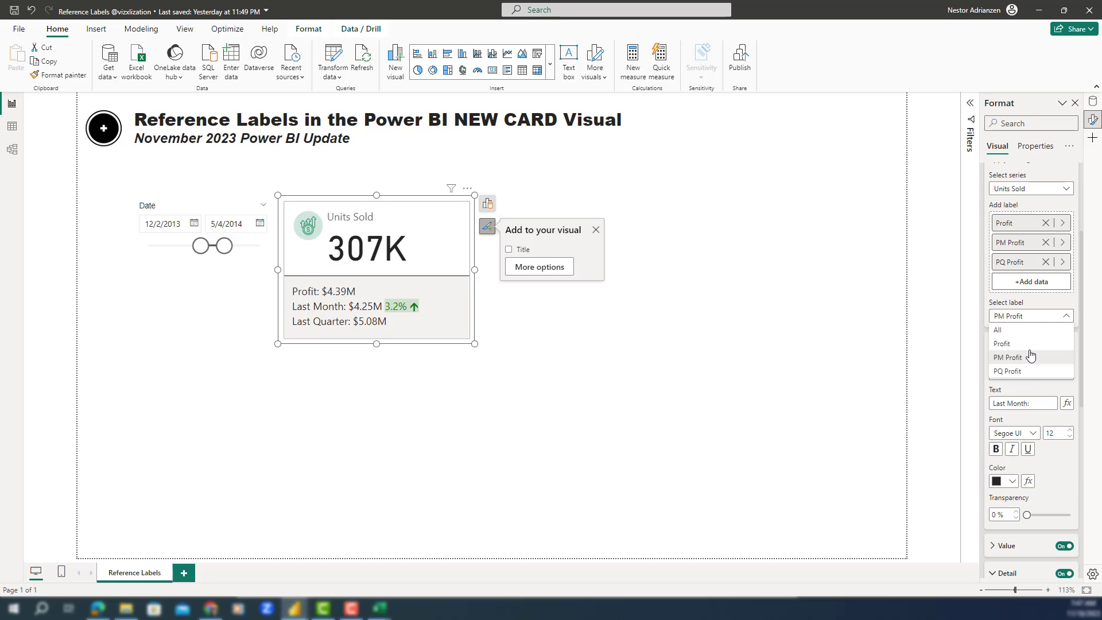
click(1022, 372)
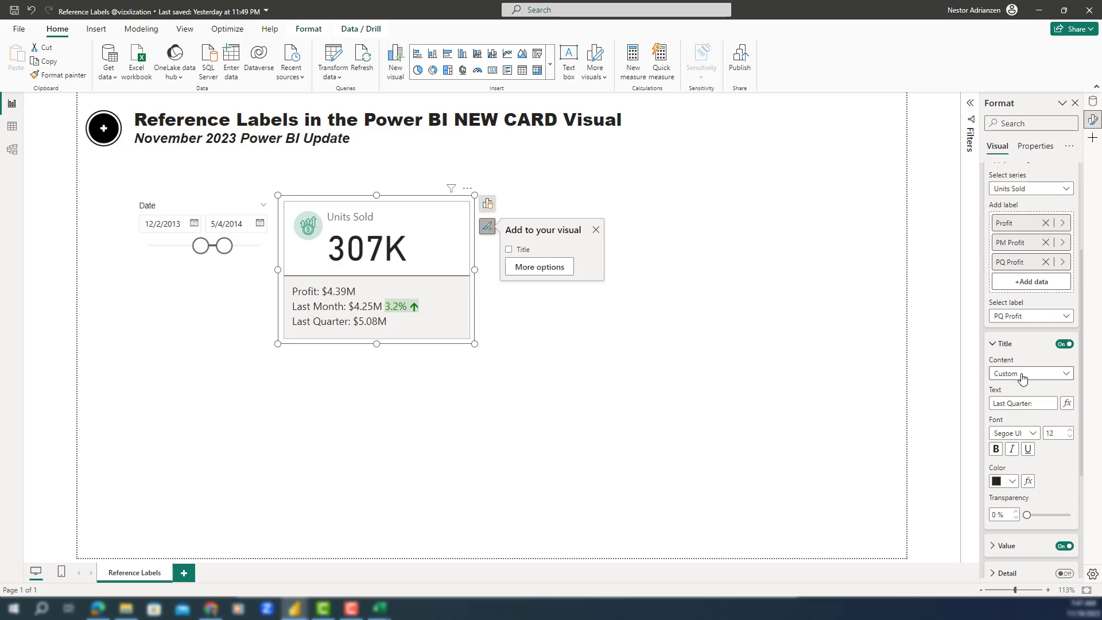
scroll(1022, 376, down, 4)
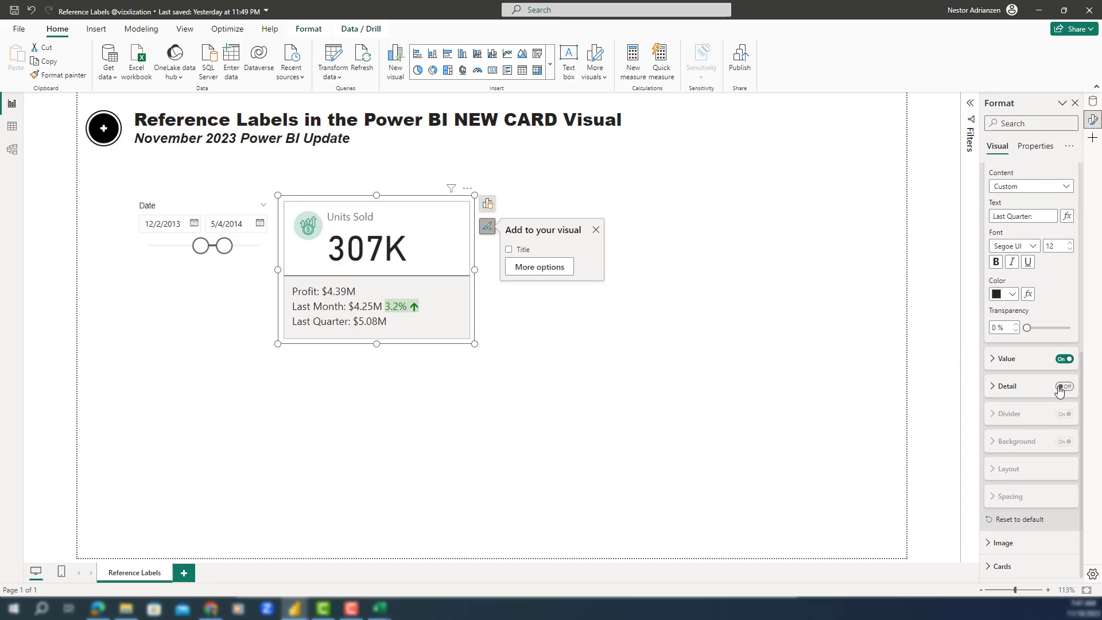
click(1061, 388)
click(1018, 391)
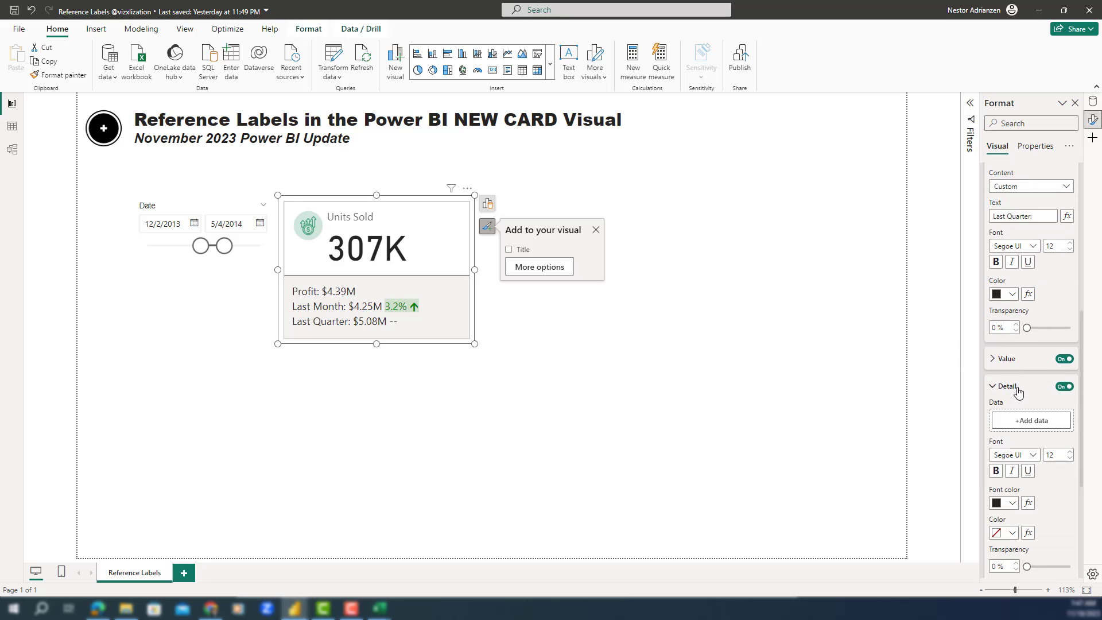
scroll(1020, 389, down, 4)
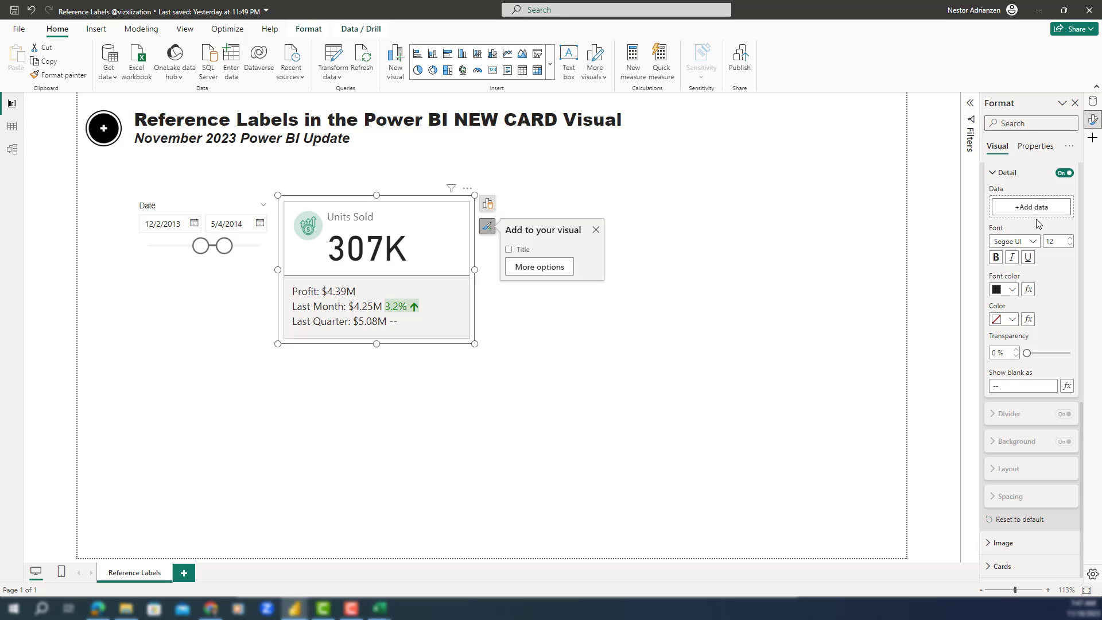
click(1032, 208)
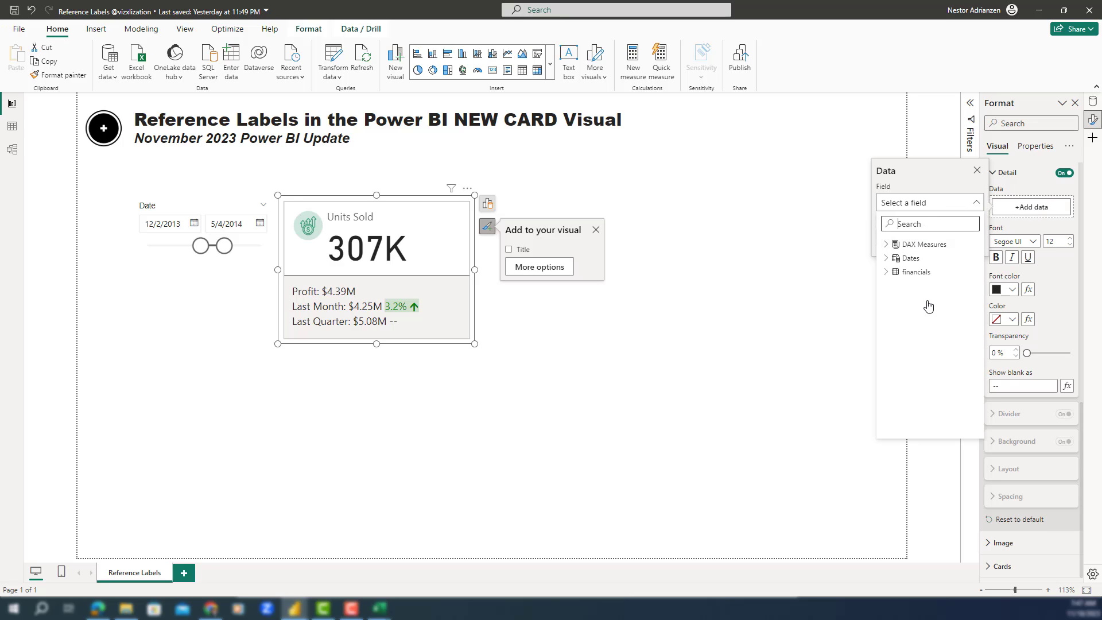
text(qoq)
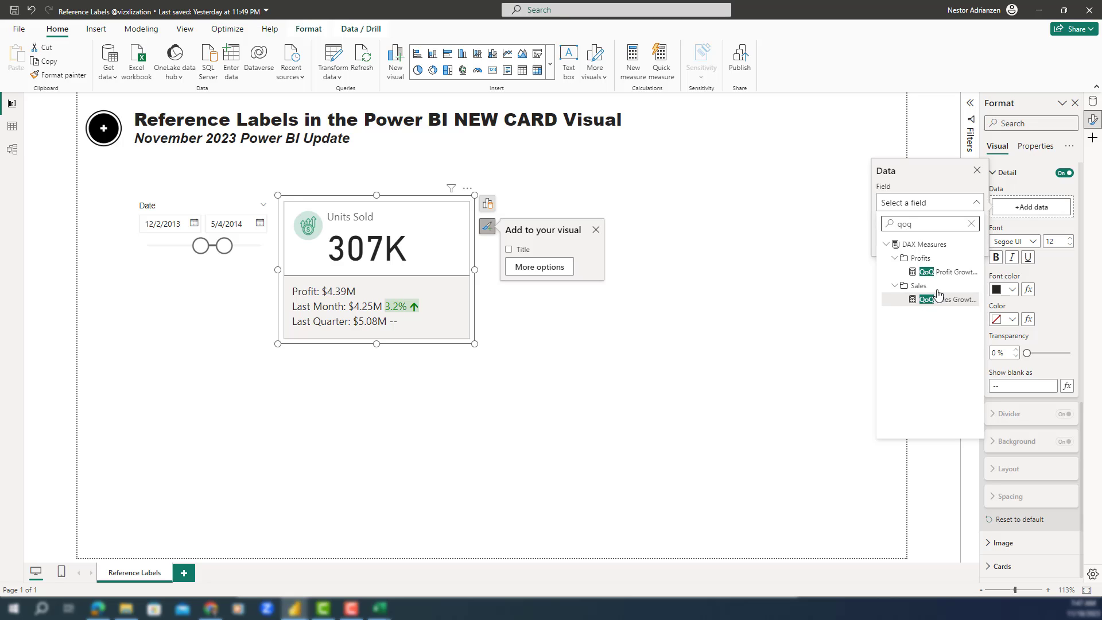
click(947, 271)
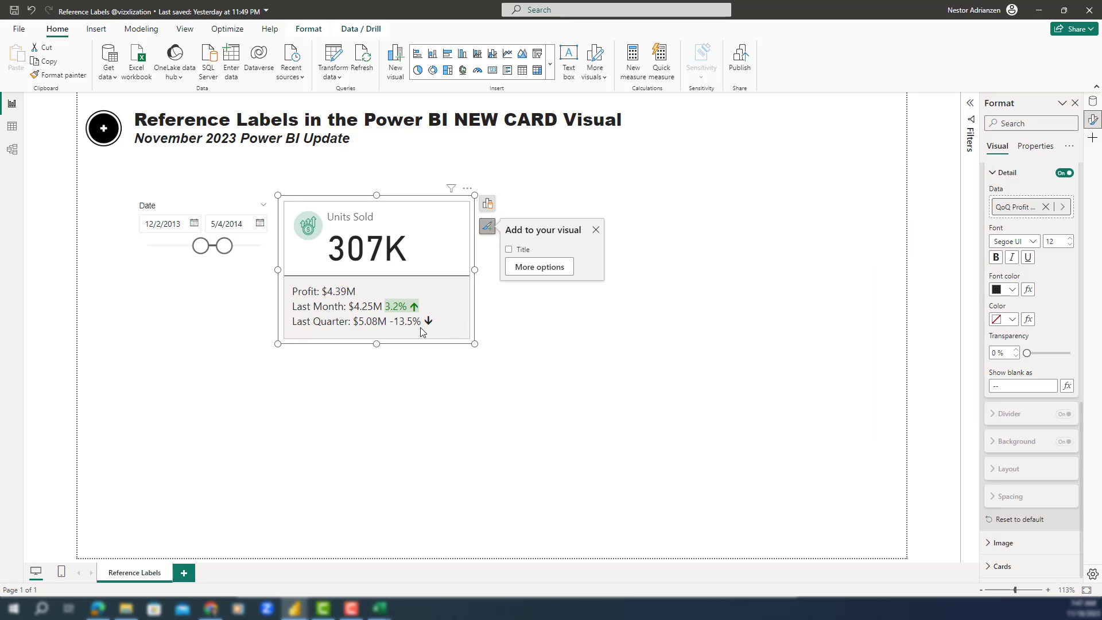
Set the PQ Profit detail's font color conditionally by field value, based on the Color PQ Profit measure.
click(1028, 290)
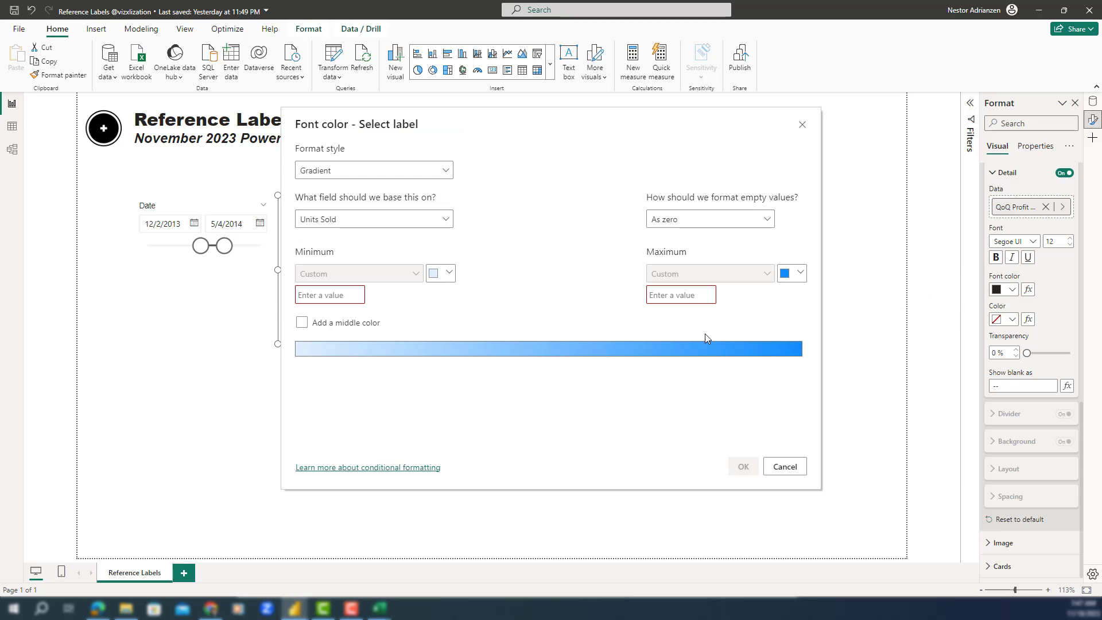
click(404, 170)
click(372, 223)
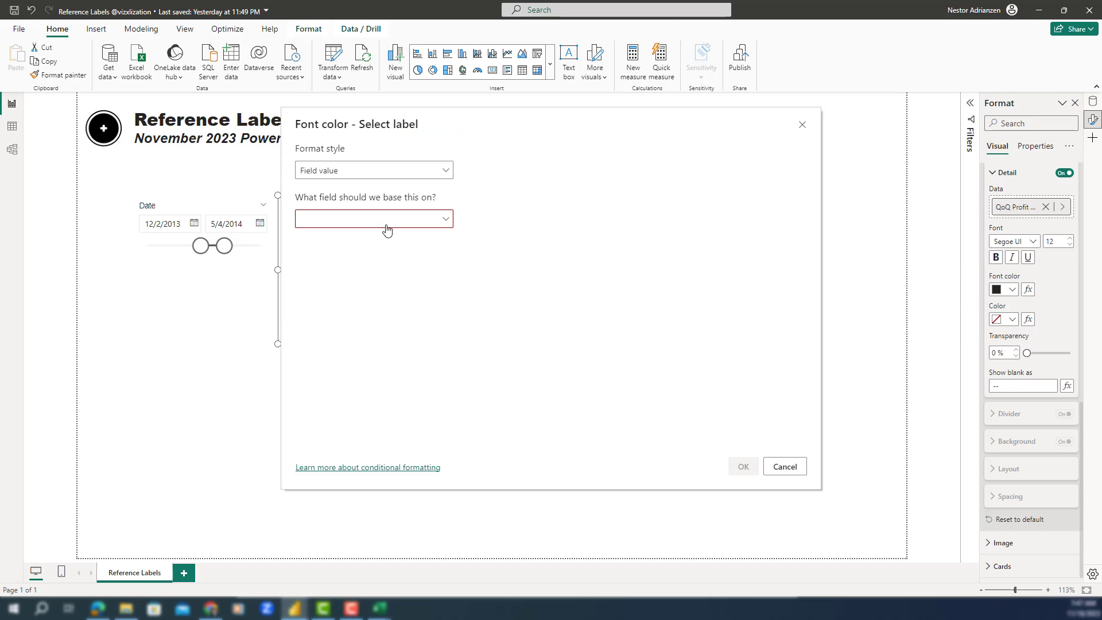
click(387, 224)
text(colo)
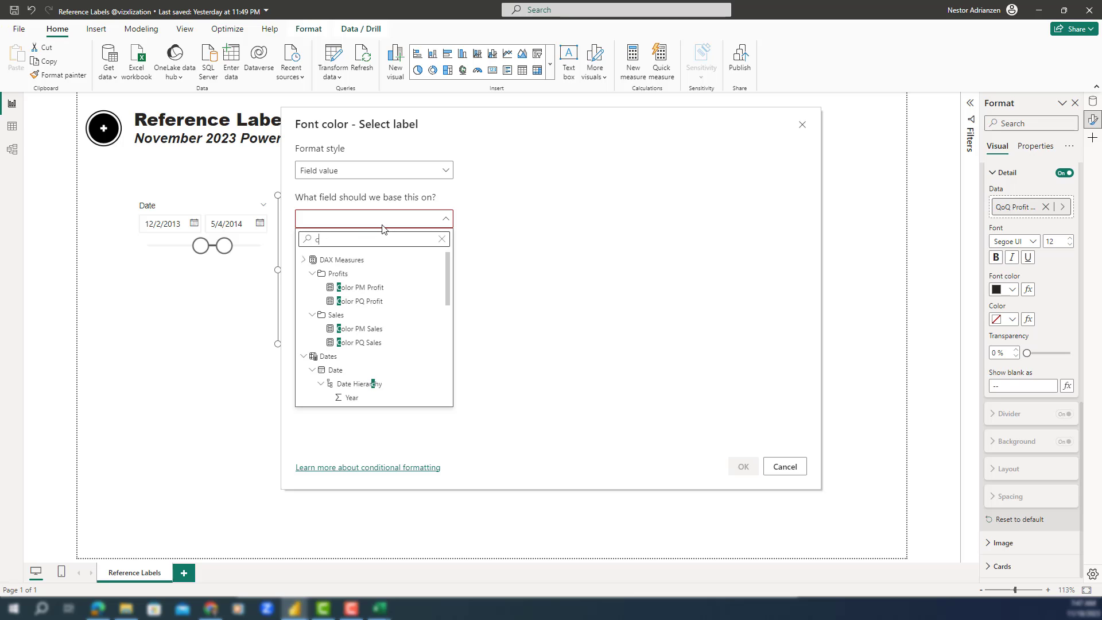
click(372, 302)
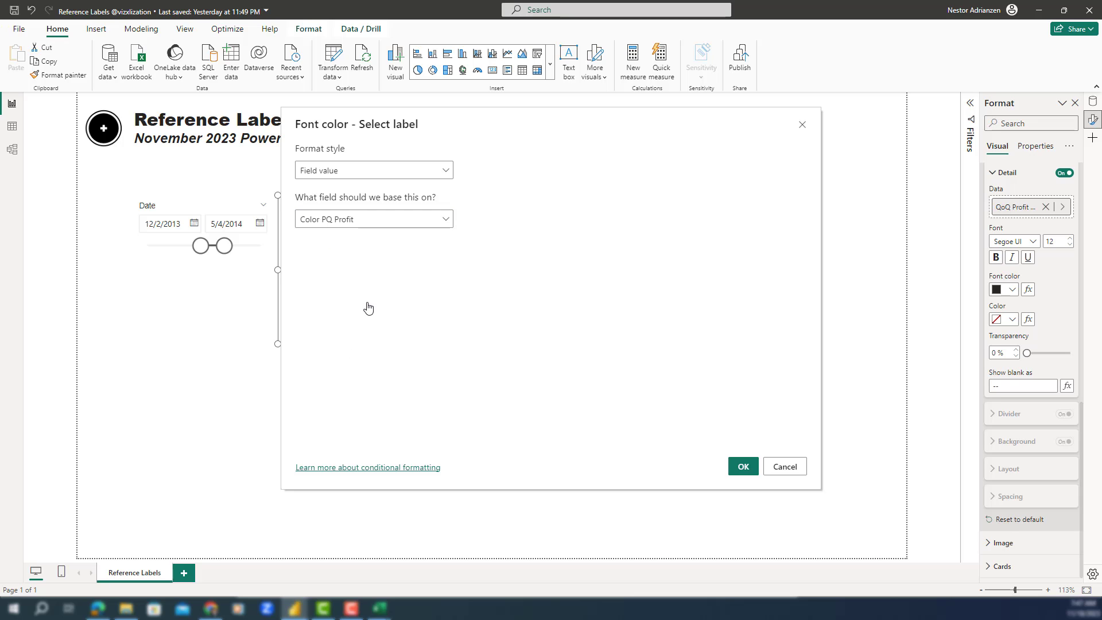
click(744, 466)
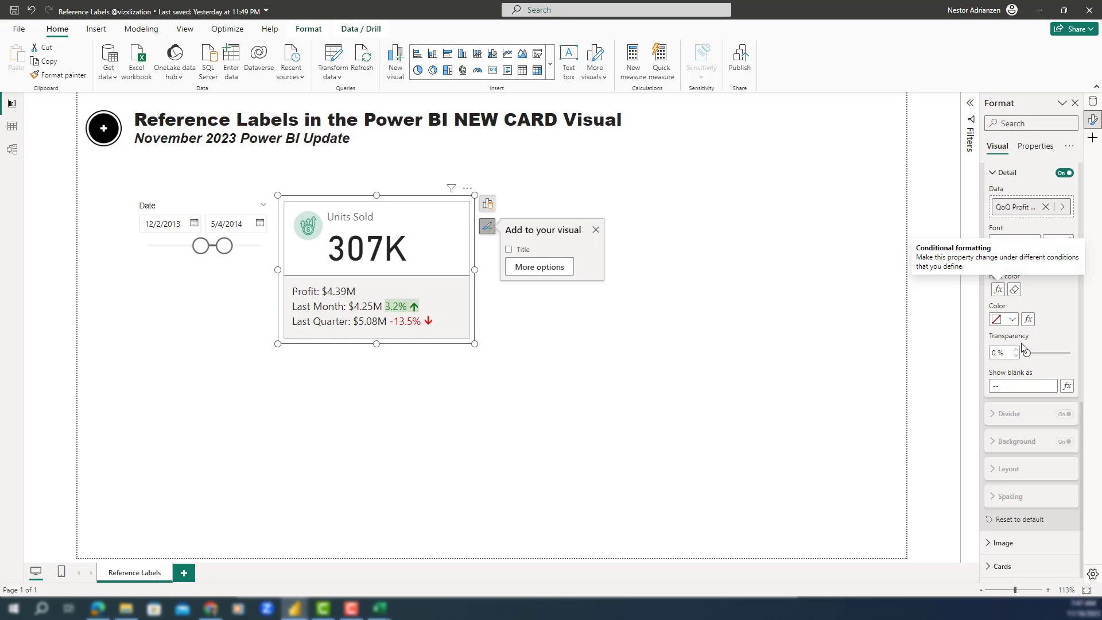
Set the PQ Profit detail's fill color by field value from the Color PQ Profit measure, with 85% transparency.
click(1028, 319)
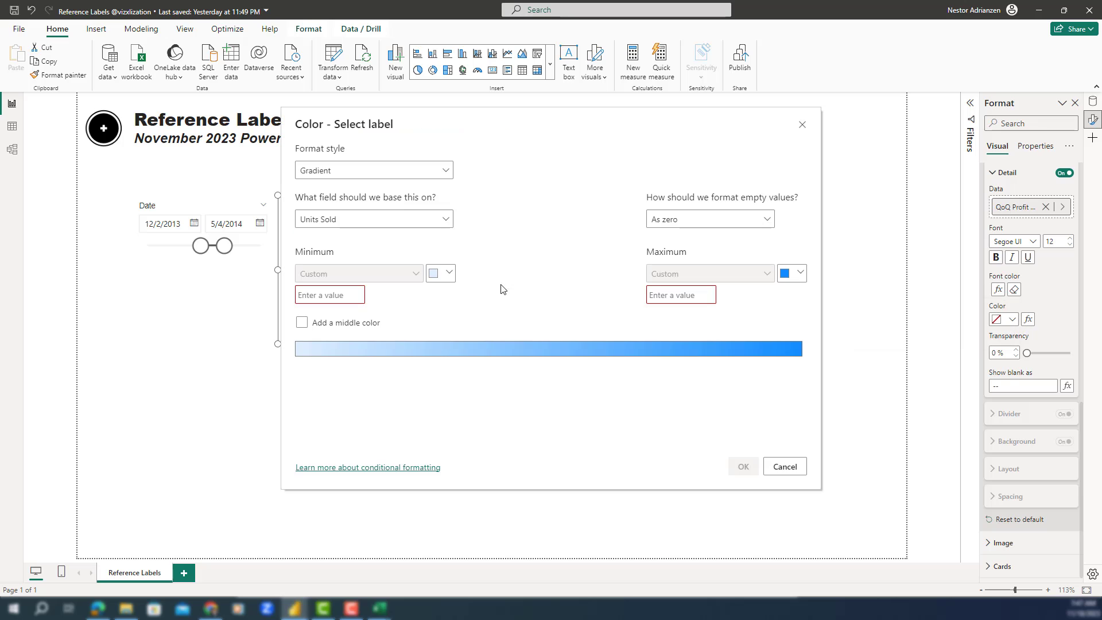
click(420, 171)
click(365, 225)
click(368, 221)
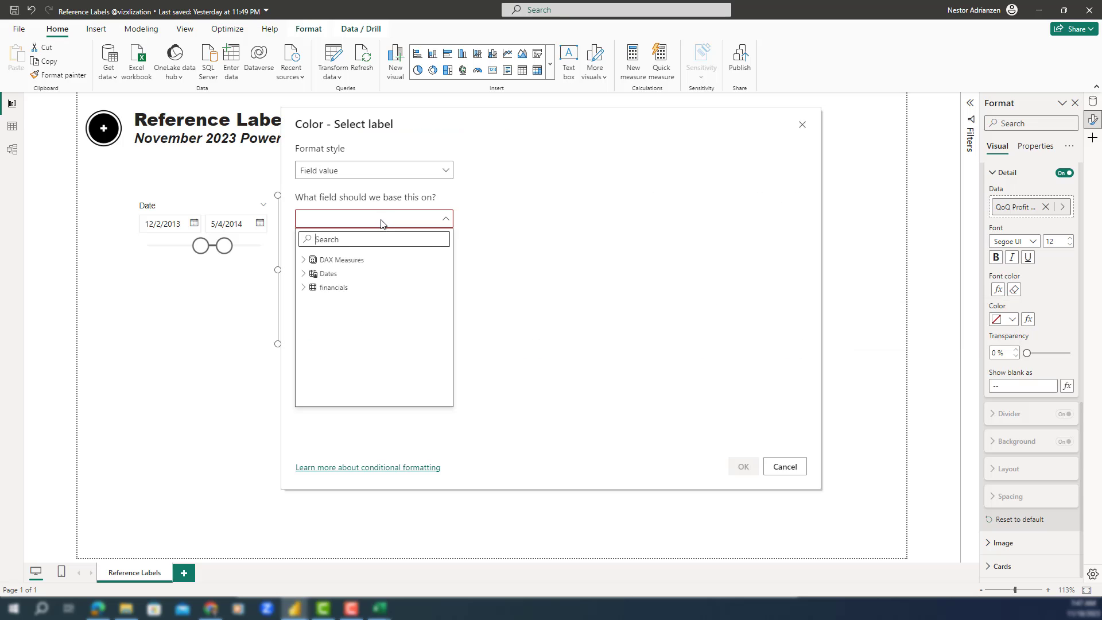
text(color)
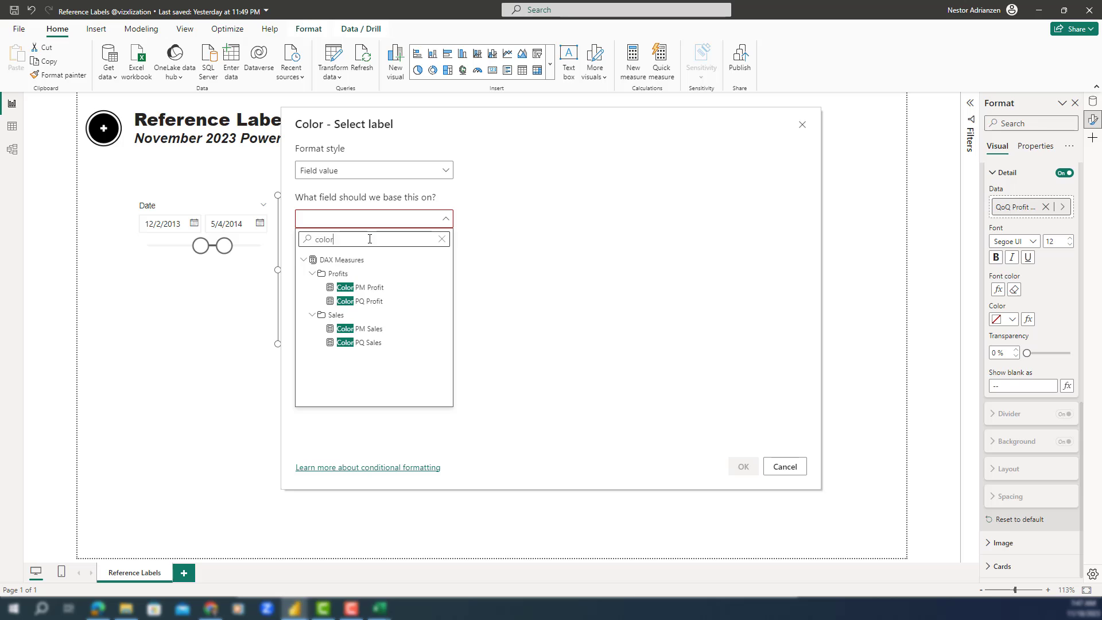
click(377, 304)
click(743, 466)
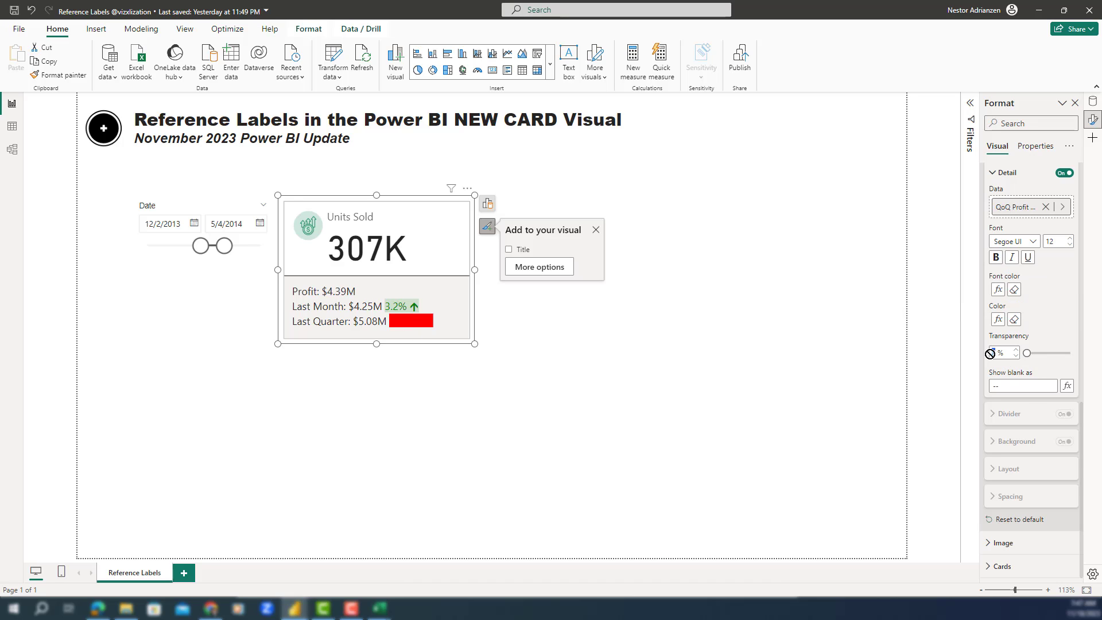
text(80)
key(Return)
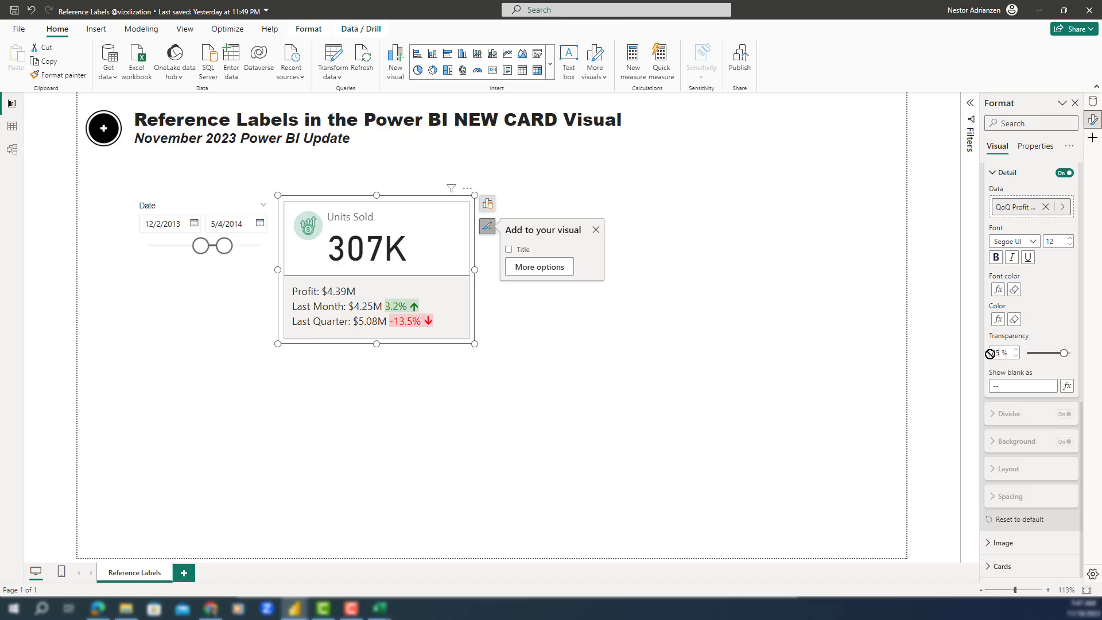
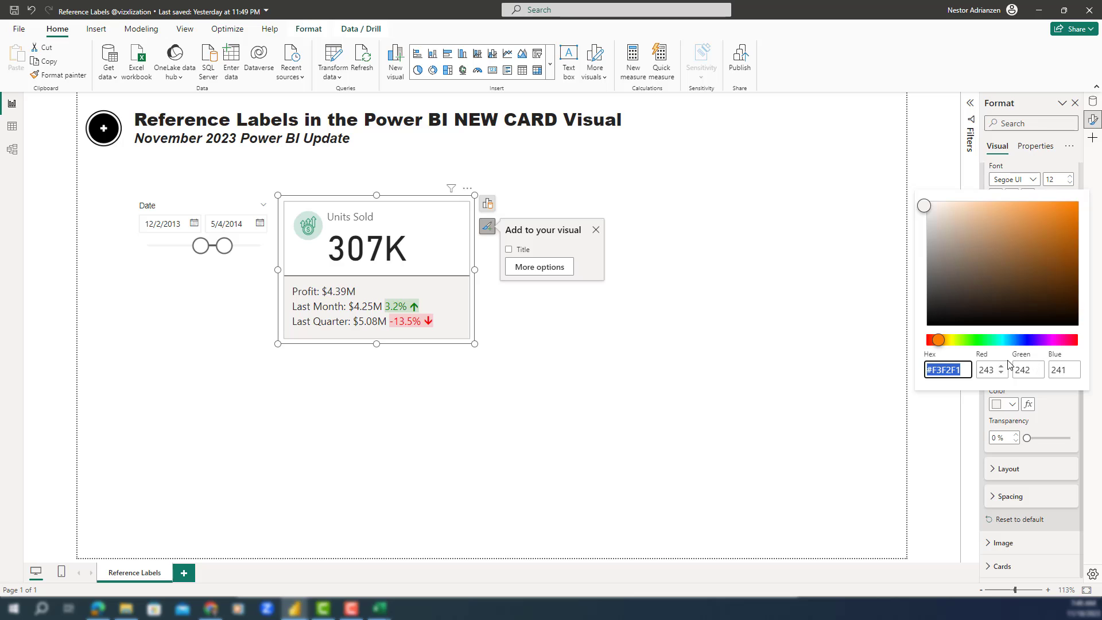
Give the reference labels' background the color #0F8658 with 85% transparency.
text(#0F8658)
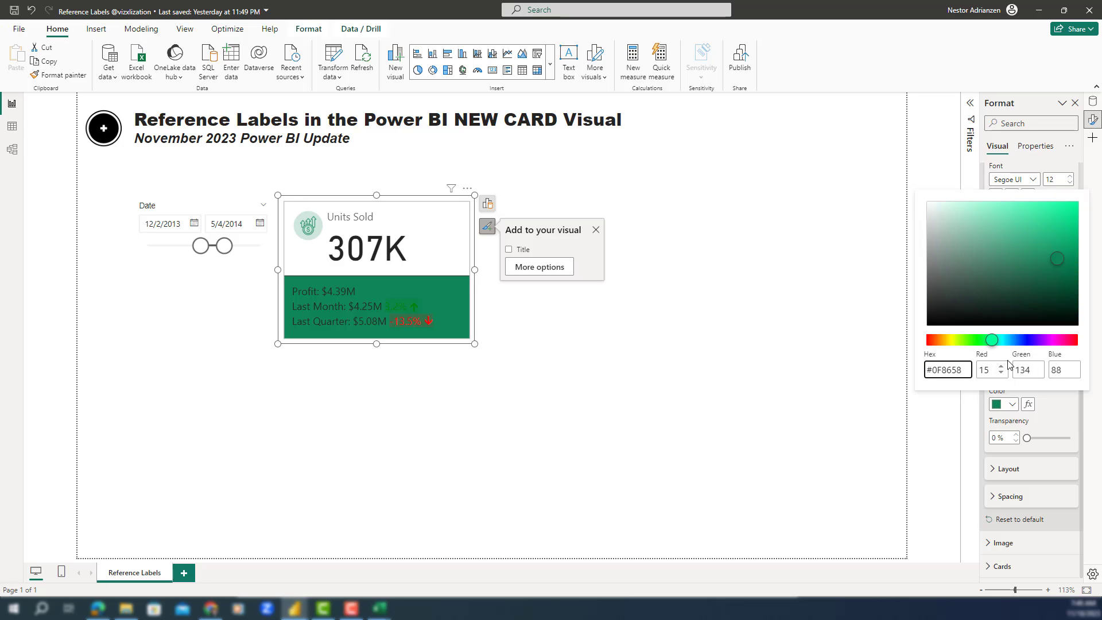
click(998, 439)
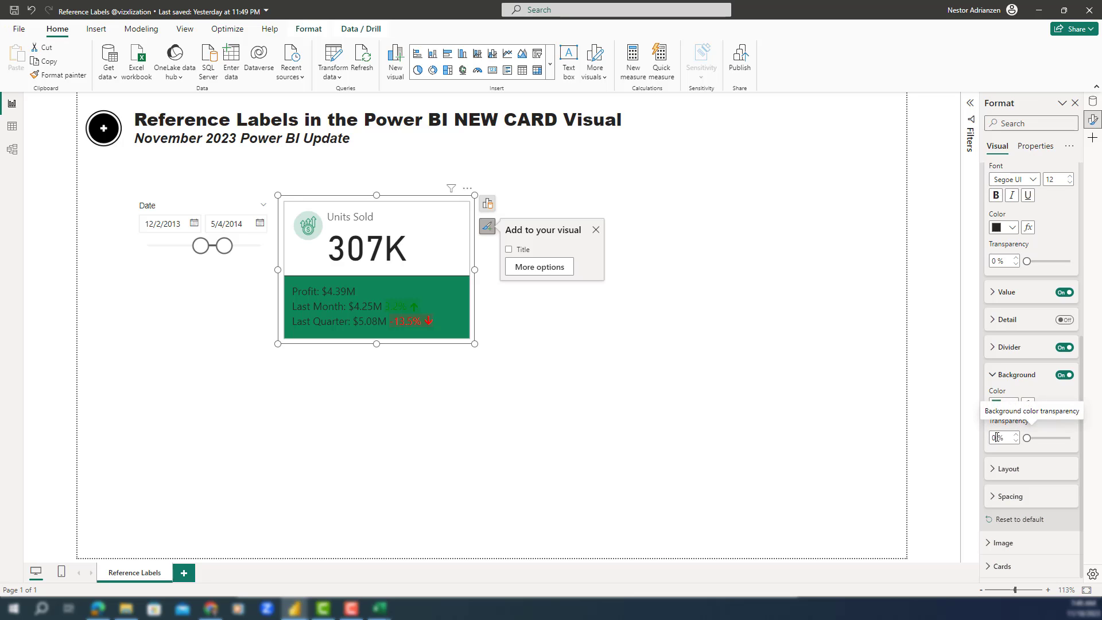
text(85)
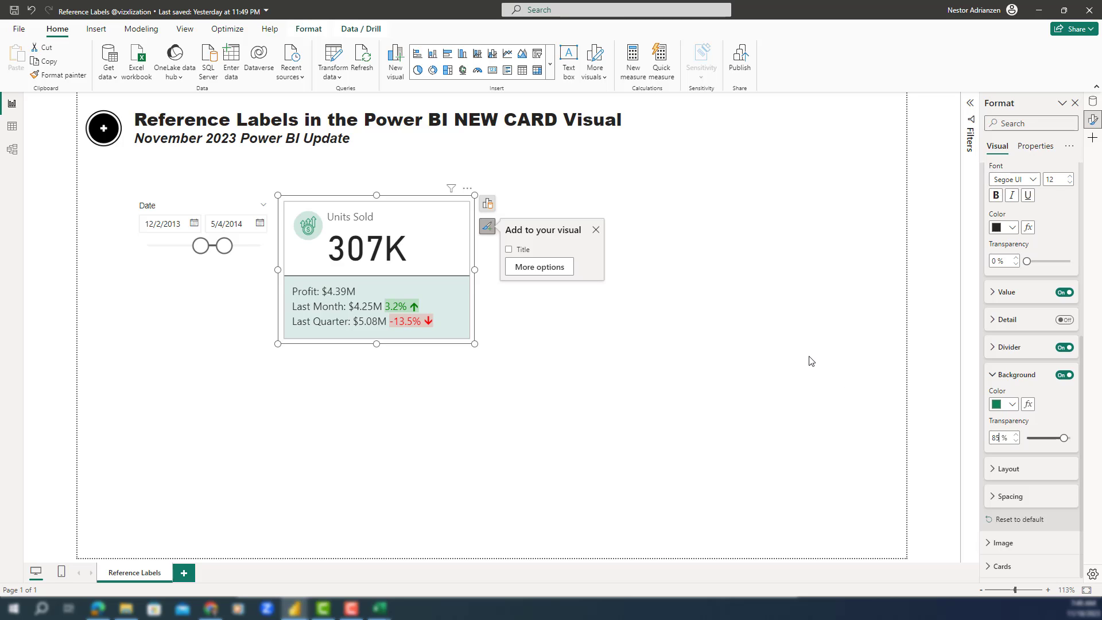
Change the card's shape to Rounded Rectangle with 5 px rounded corners.
scroll(991, 273, up, 5)
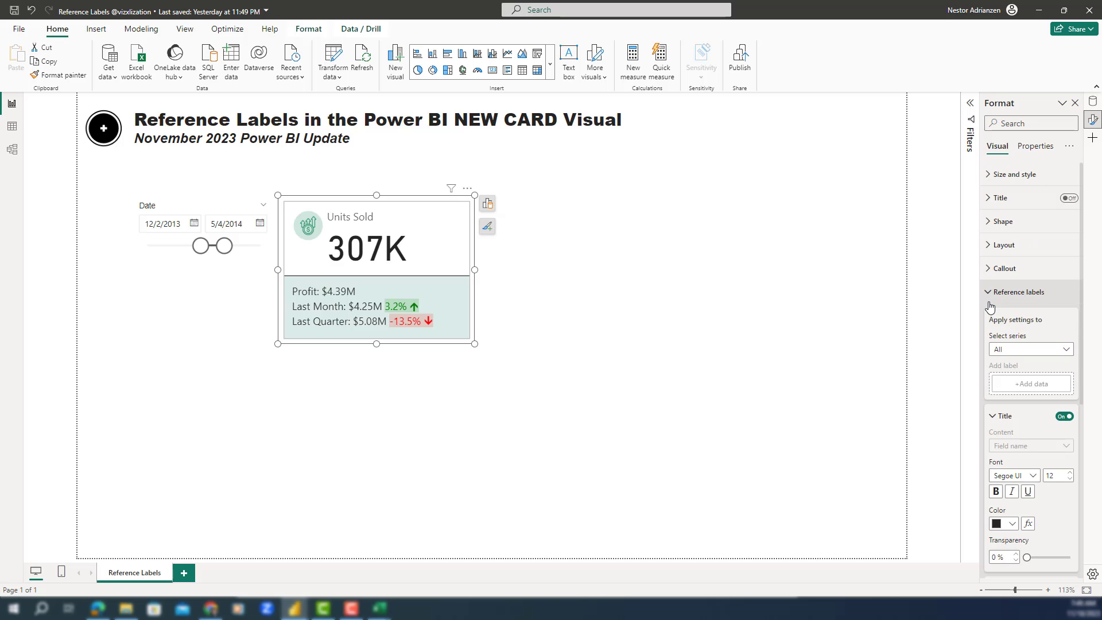
click(988, 298)
click(991, 221)
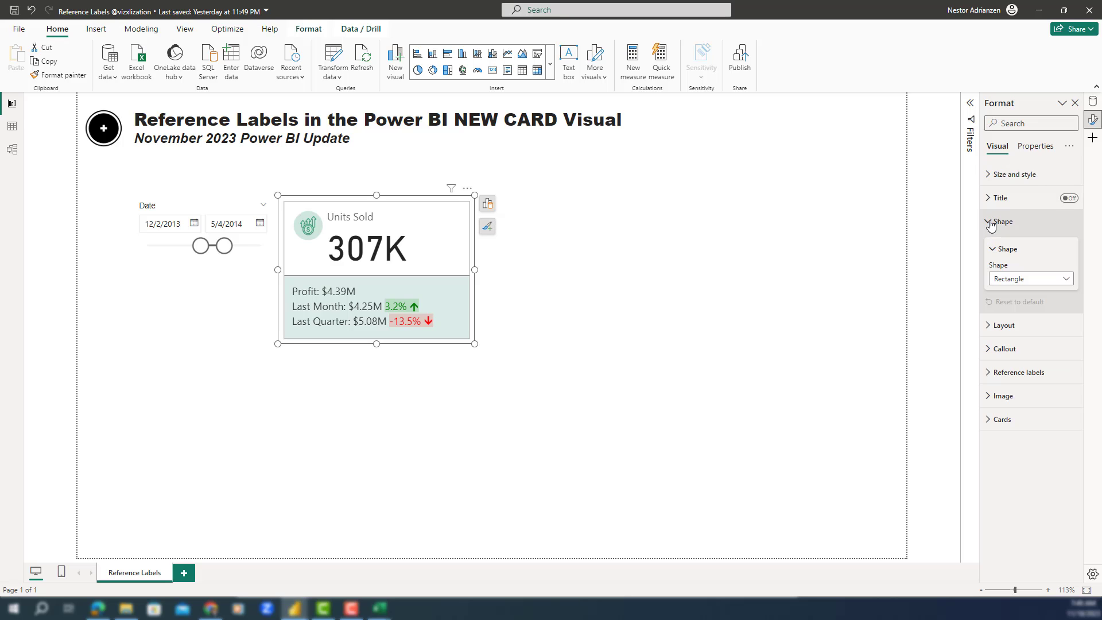
click(1033, 280)
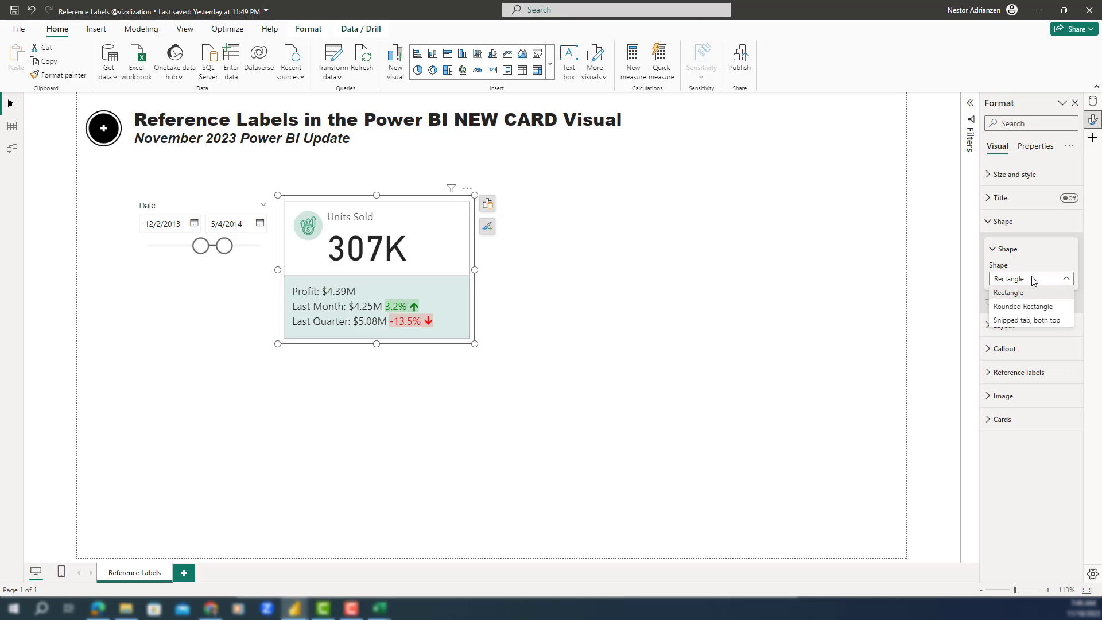
click(1028, 311)
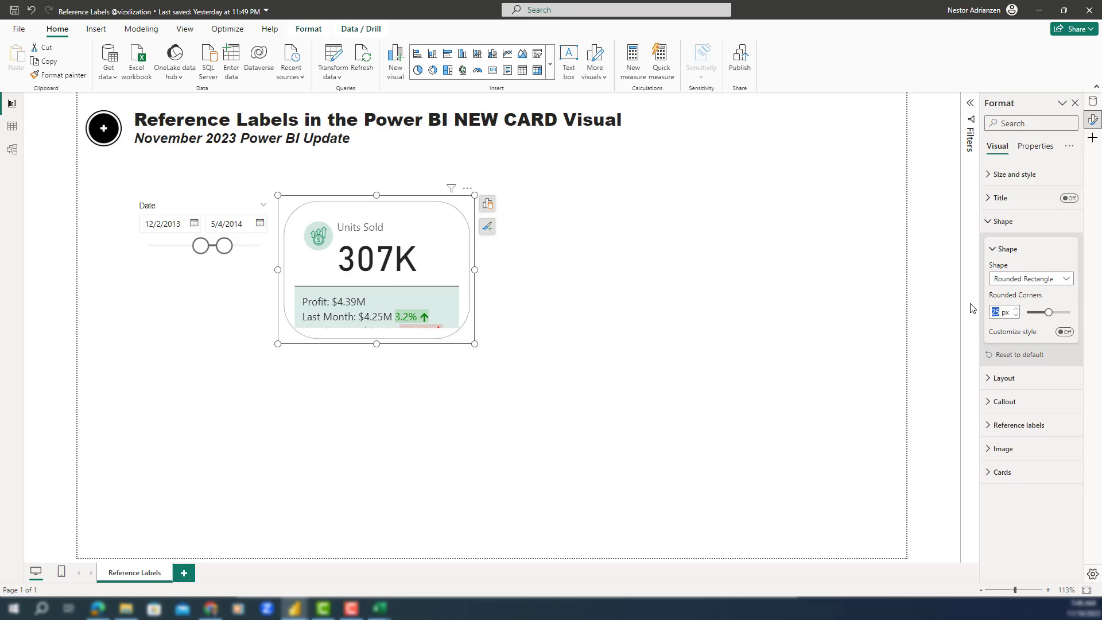
text(10)
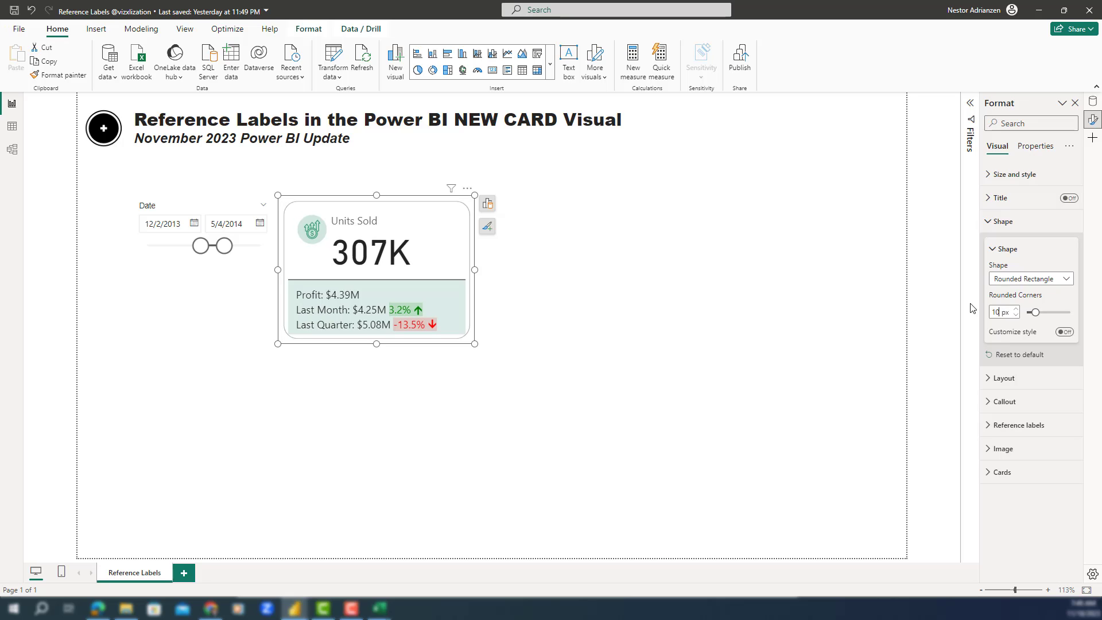
text(5)
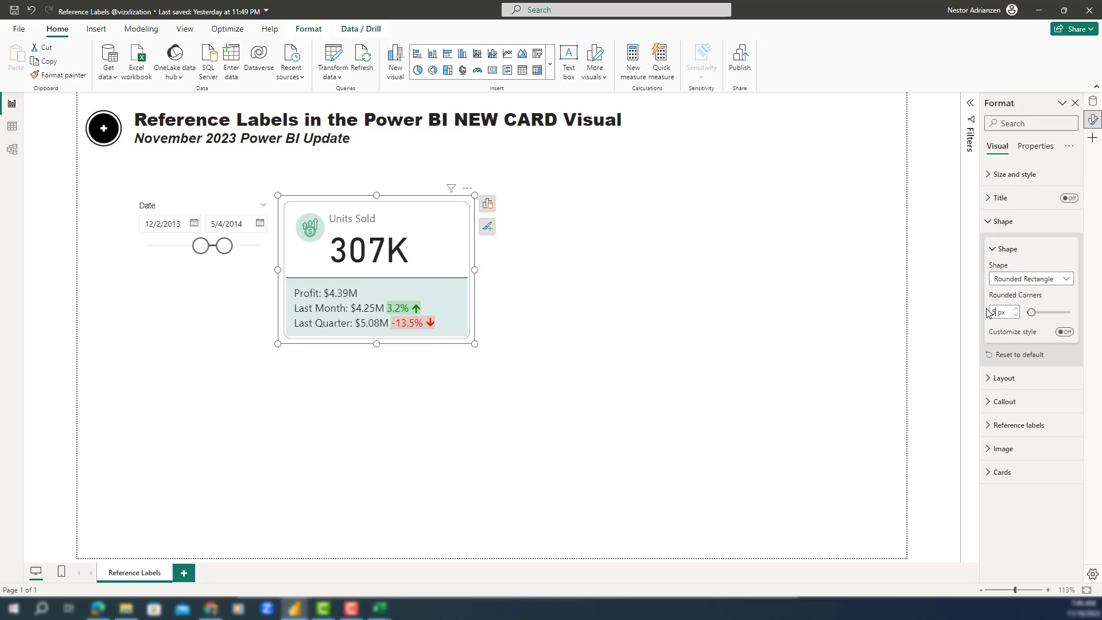
click(992, 222)
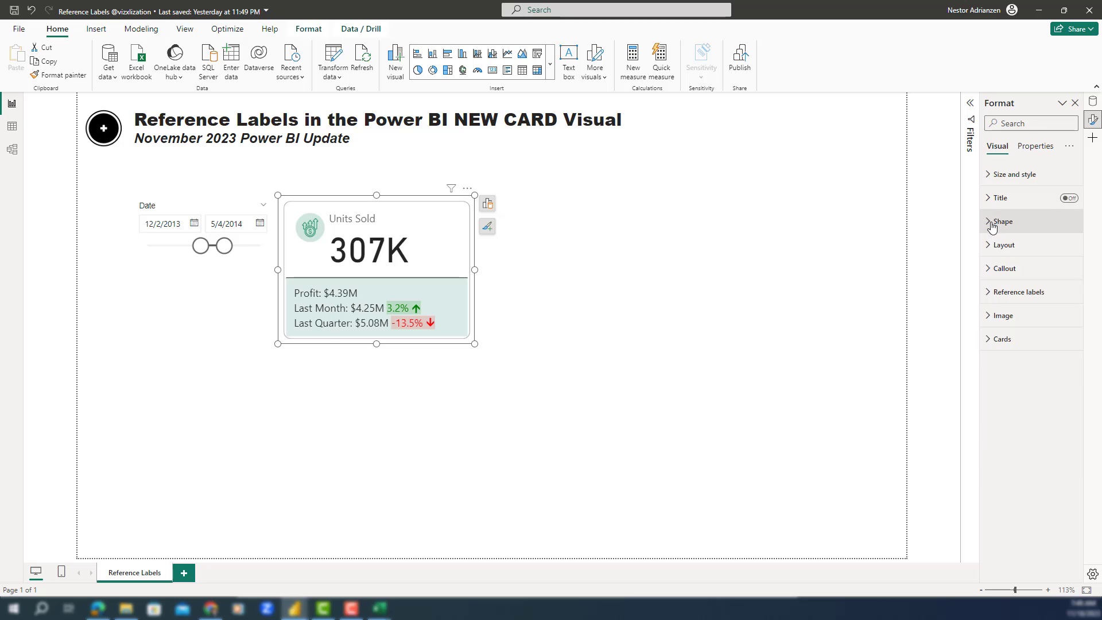
Turn on the card's accent bar and set its position to Top.
click(990, 340)
scroll(1034, 551, down, 2)
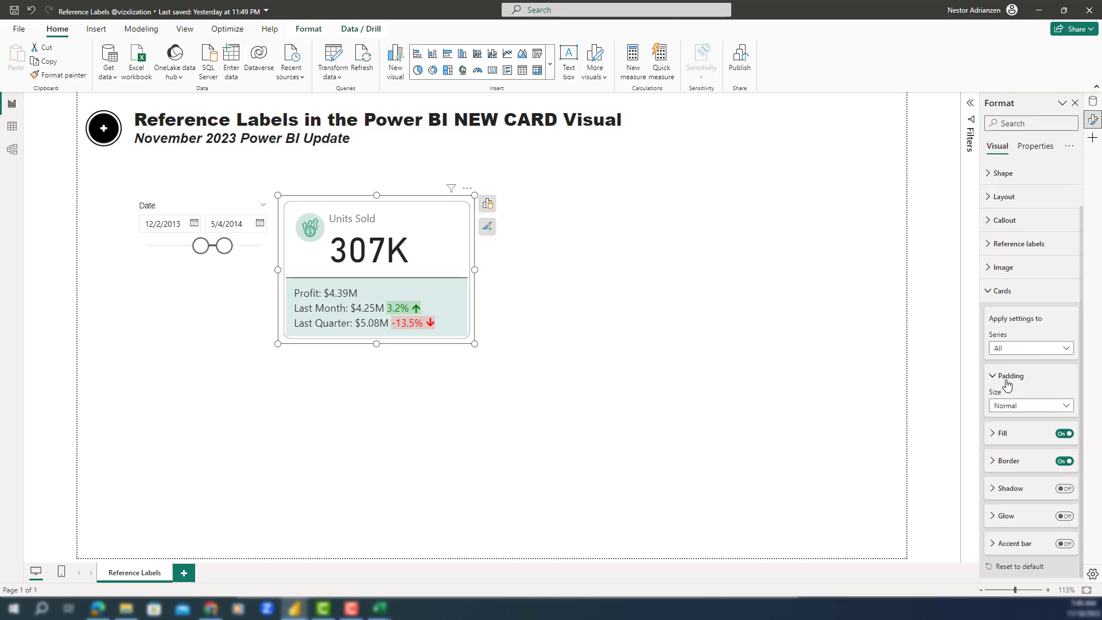
click(1064, 544)
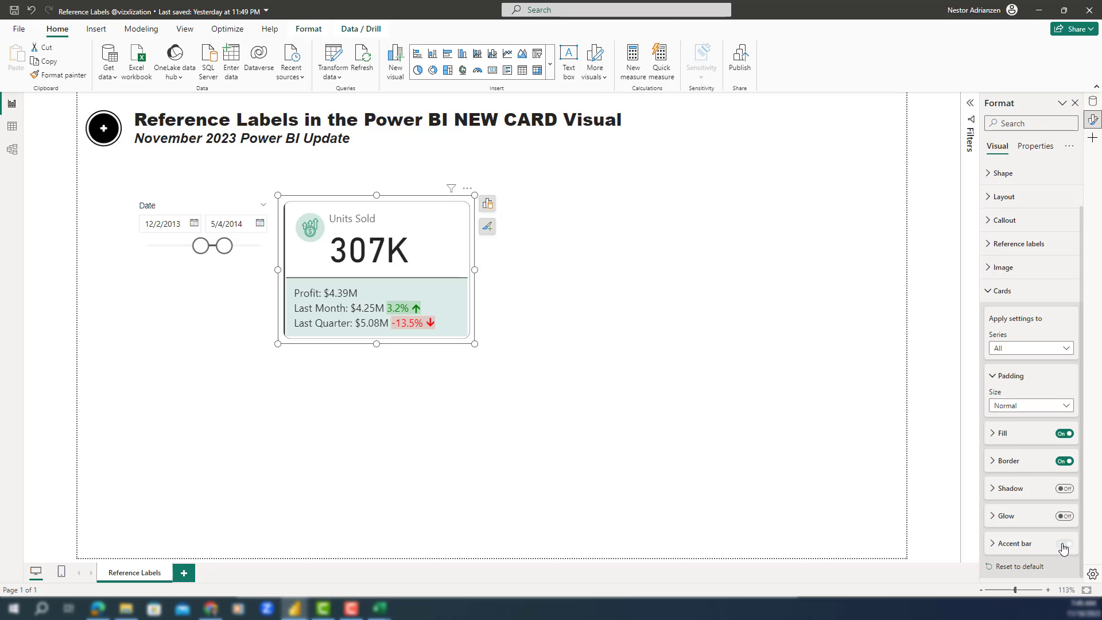
click(1017, 544)
scroll(1029, 501, down, 2)
click(1055, 450)
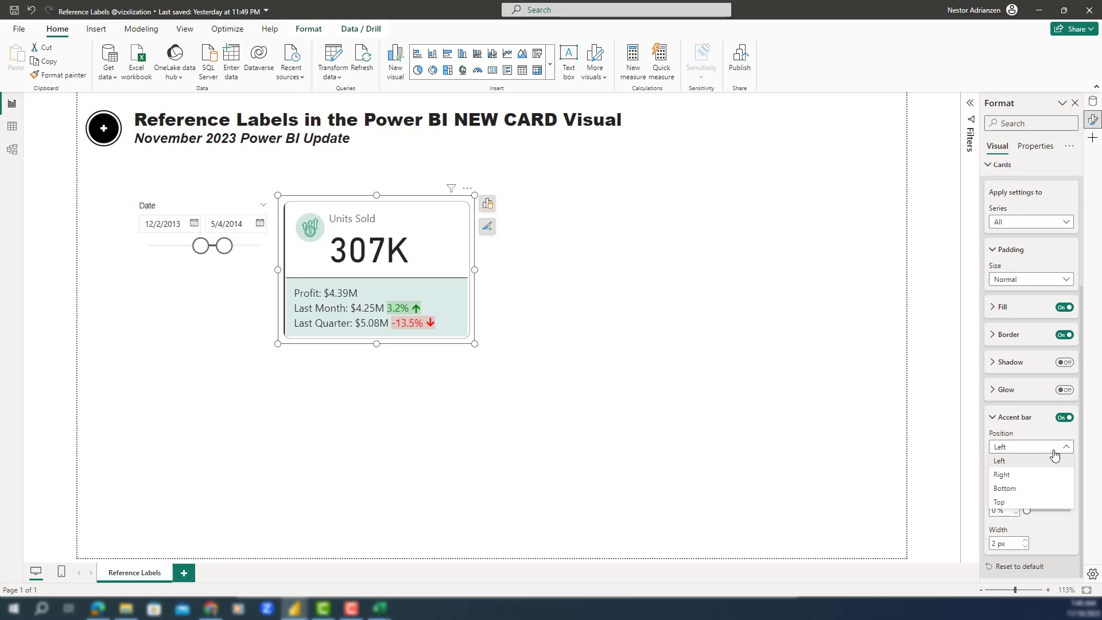
click(1026, 502)
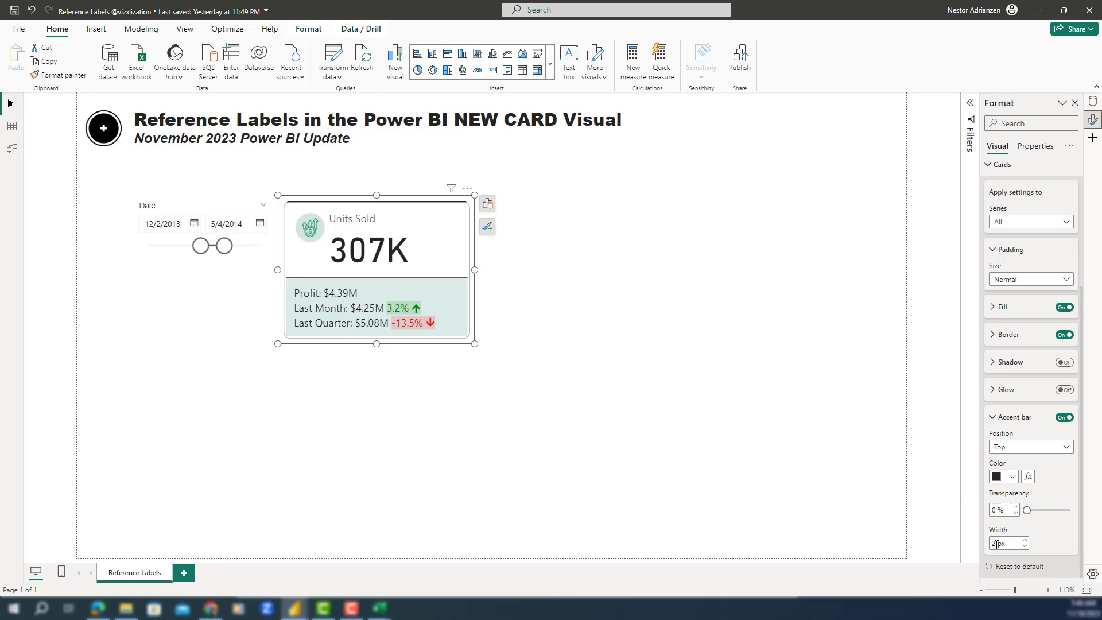
Make the accent bar 10 px wide and color it green to match the reference label background.
text(10)
click(1012, 477)
click(932, 428)
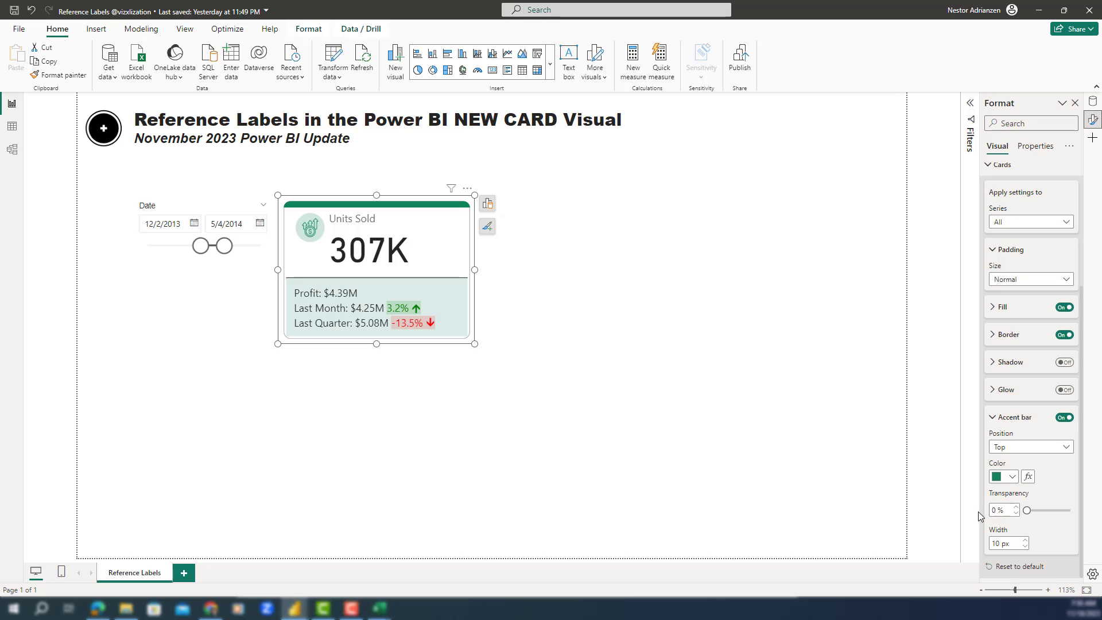
Raise the accent bar's transparency so it matches the light green tint of the reference label background.
text(90)
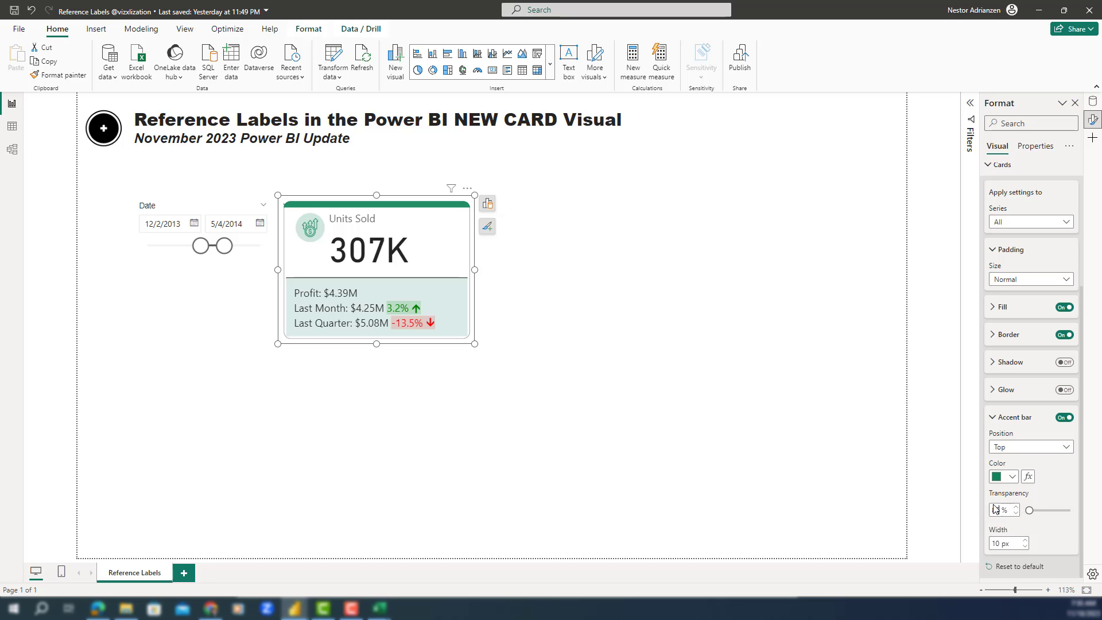
key(Escape)
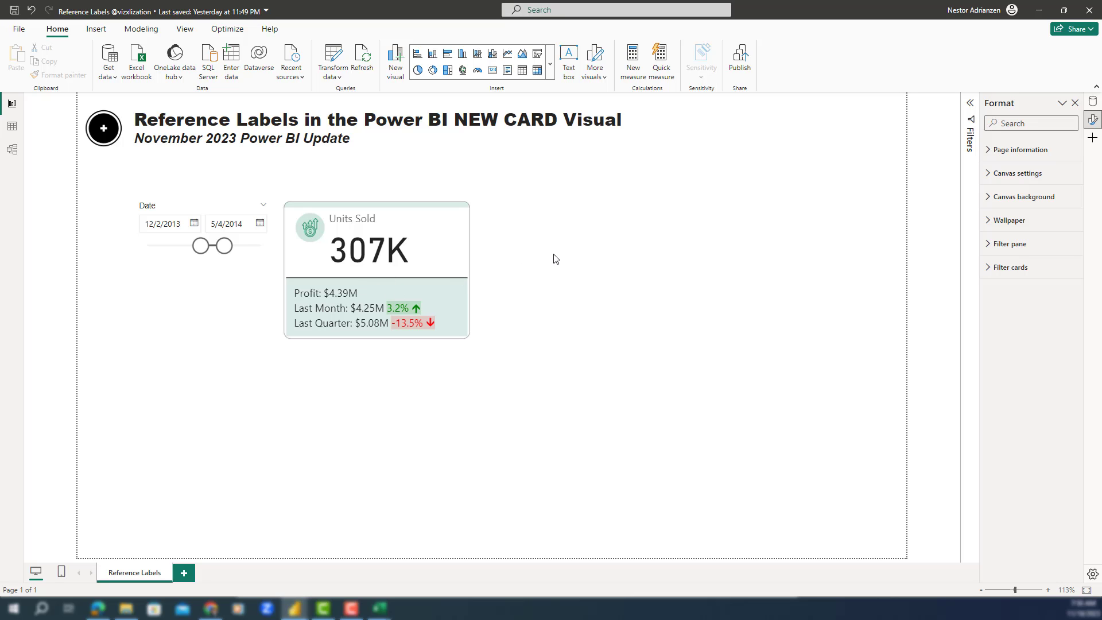
Duplicate the finished Units Sold card beside the original.
click(471, 224)
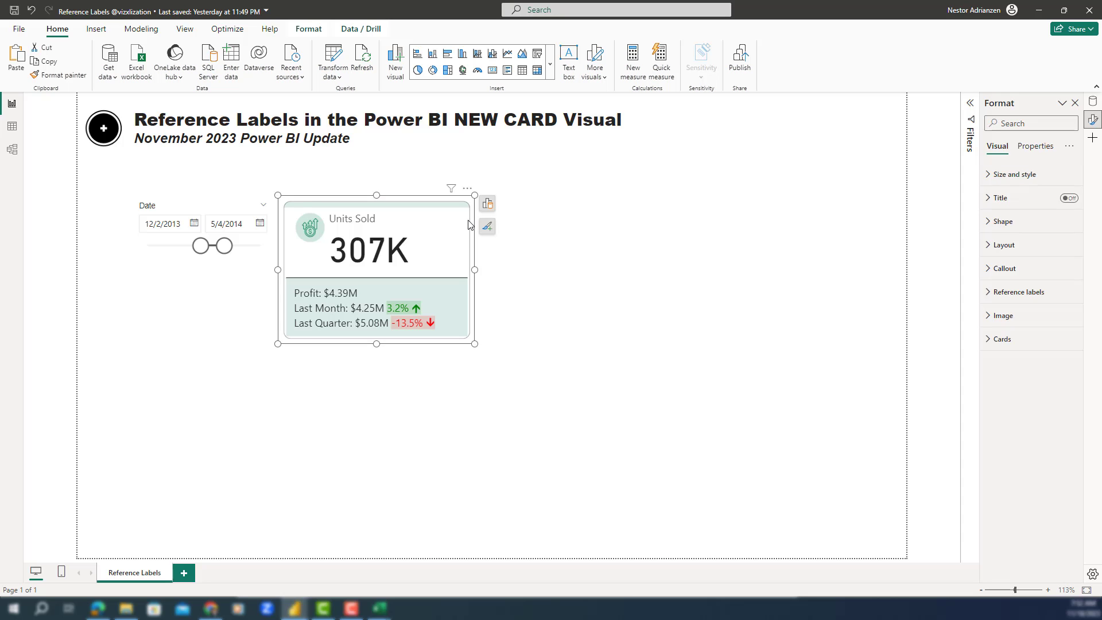
key(ctrl+c)
key(ctrl+v)
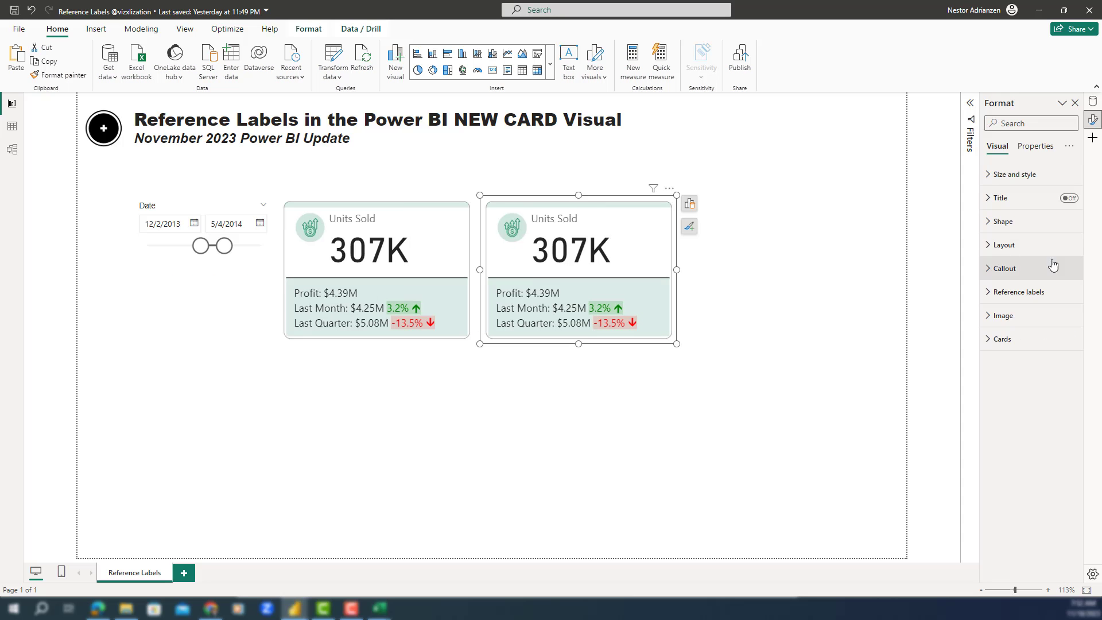
Remove the quarter-over-quarter detail measure and the PQ Profit reference label from the duplicated card.
click(690, 227)
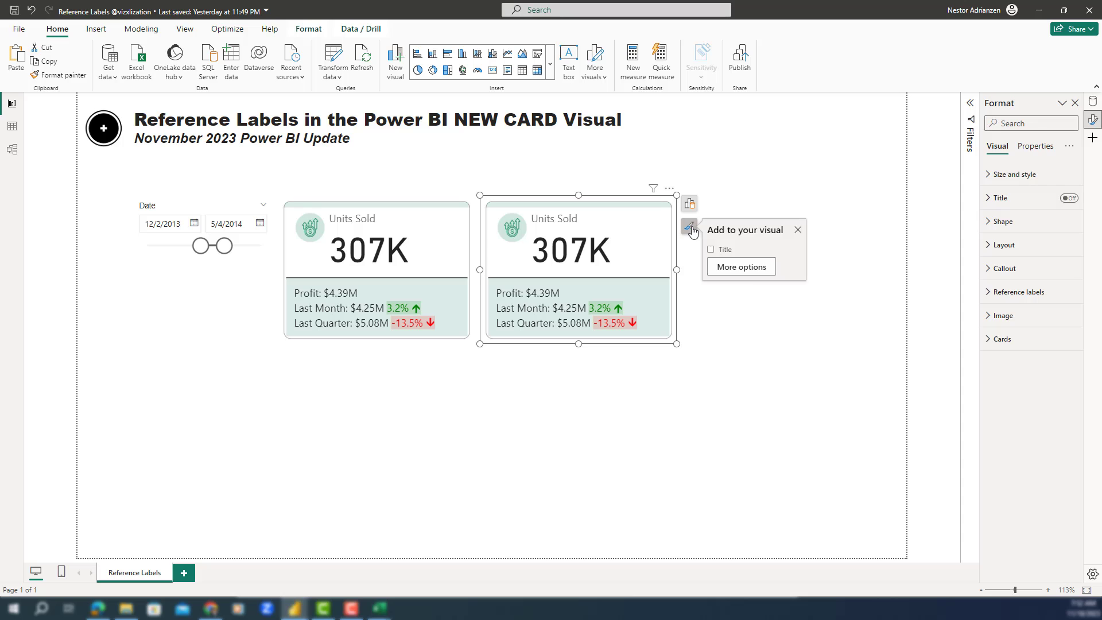
click(1019, 292)
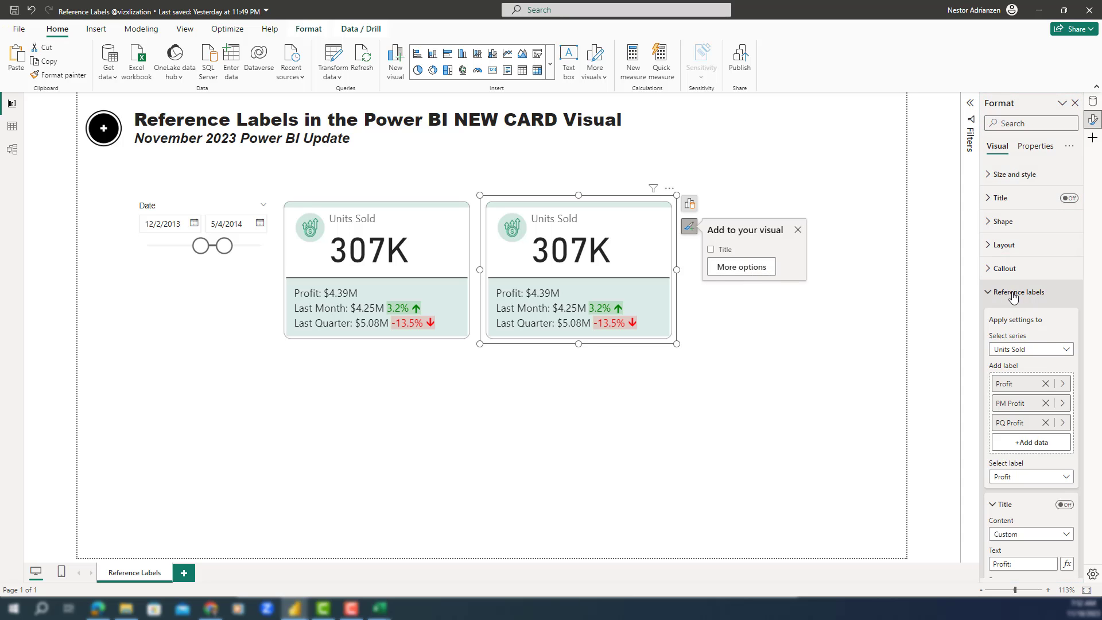
scroll(1019, 344, down, 3)
scroll(1023, 356, down, 2)
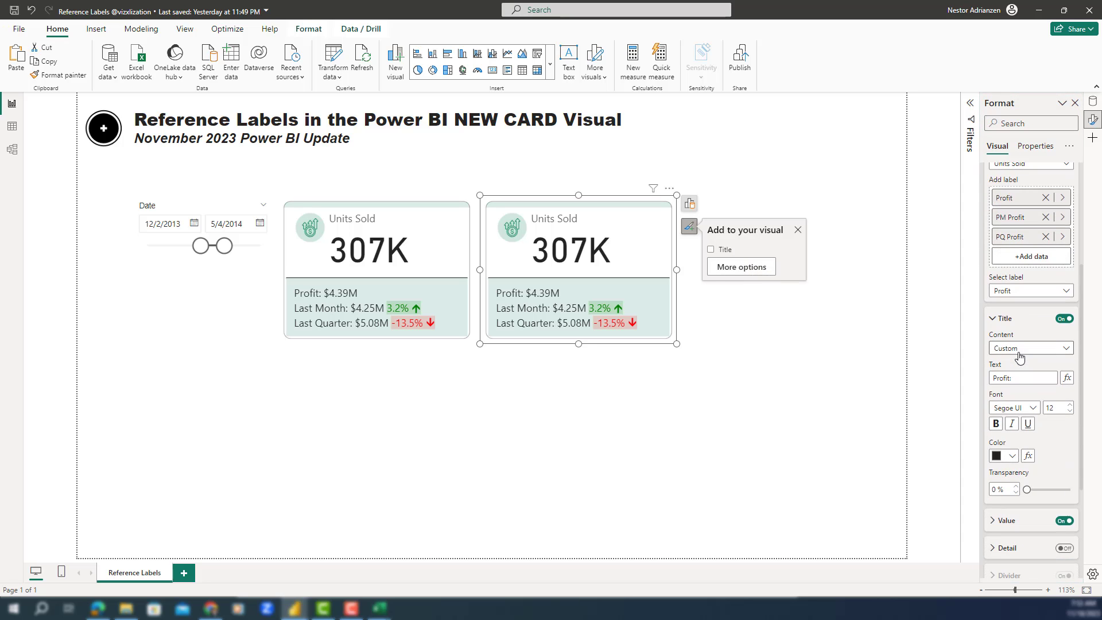
click(1053, 293)
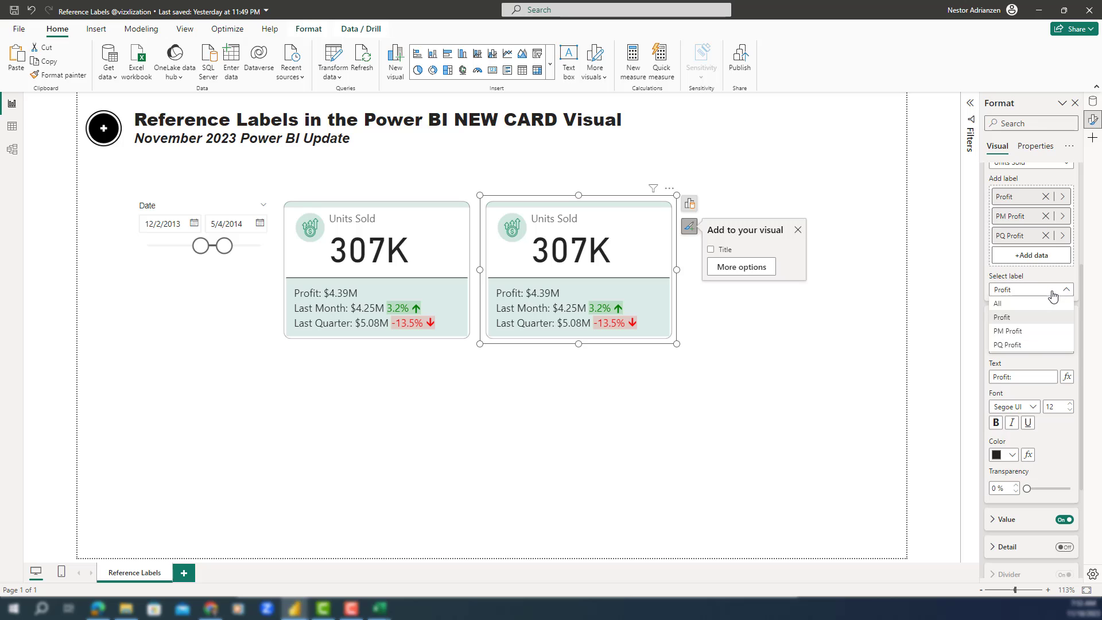
click(1025, 345)
scroll(1026, 344, down, 5)
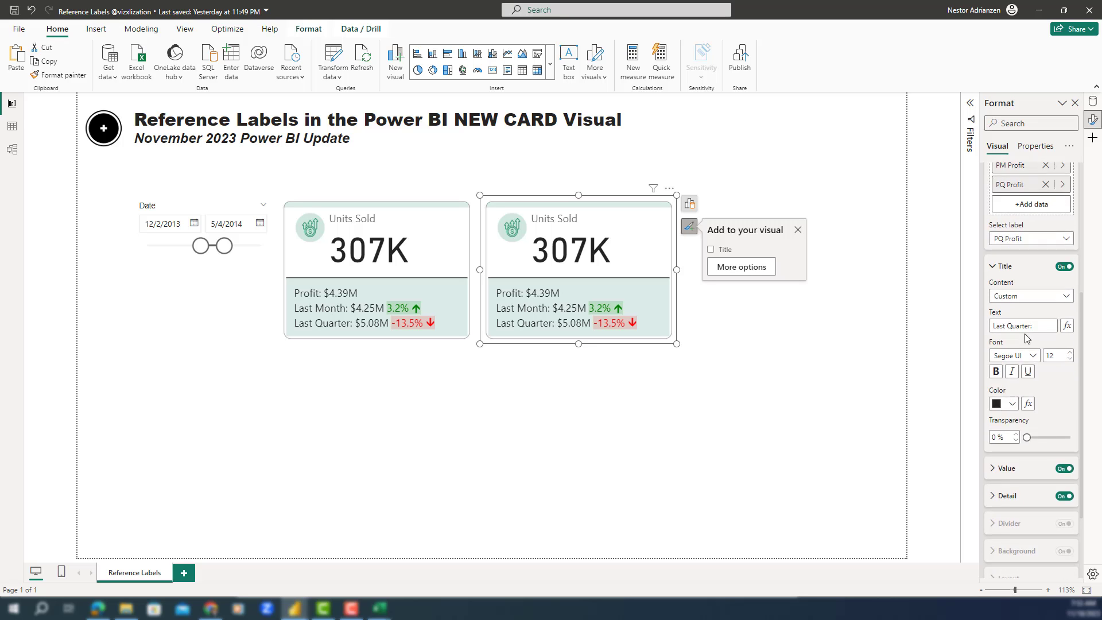
click(1002, 391)
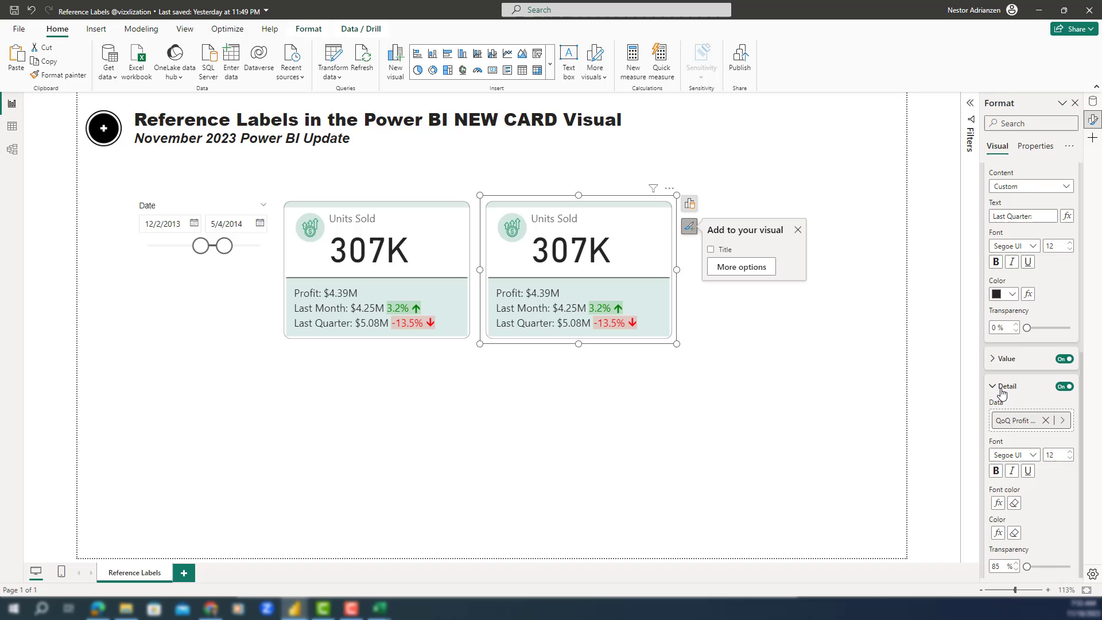
click(1046, 420)
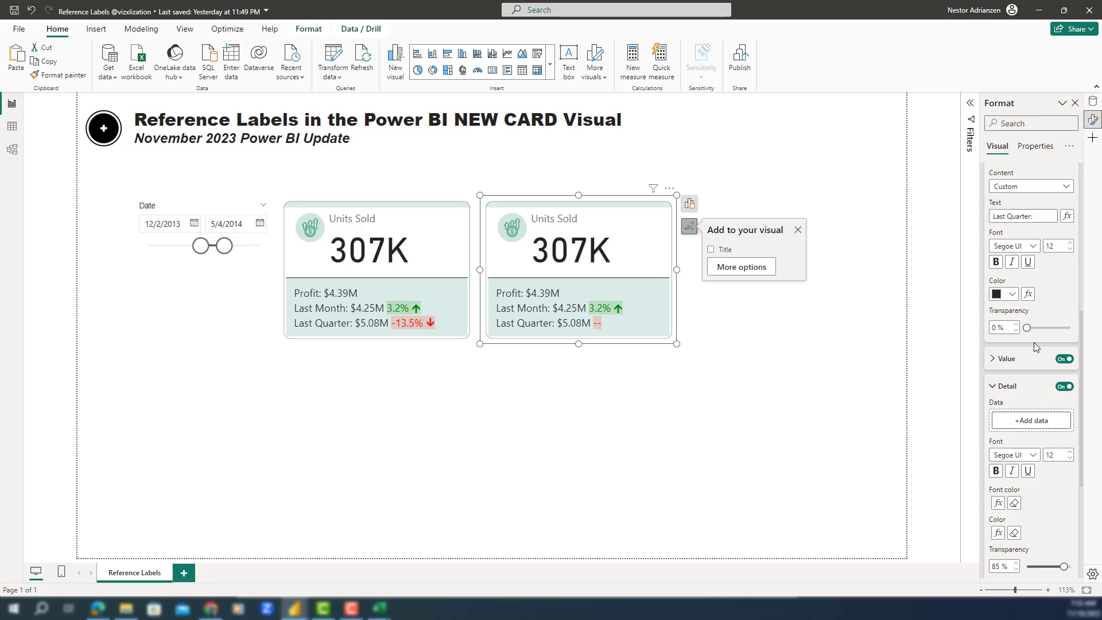
scroll(1036, 347, up, 6)
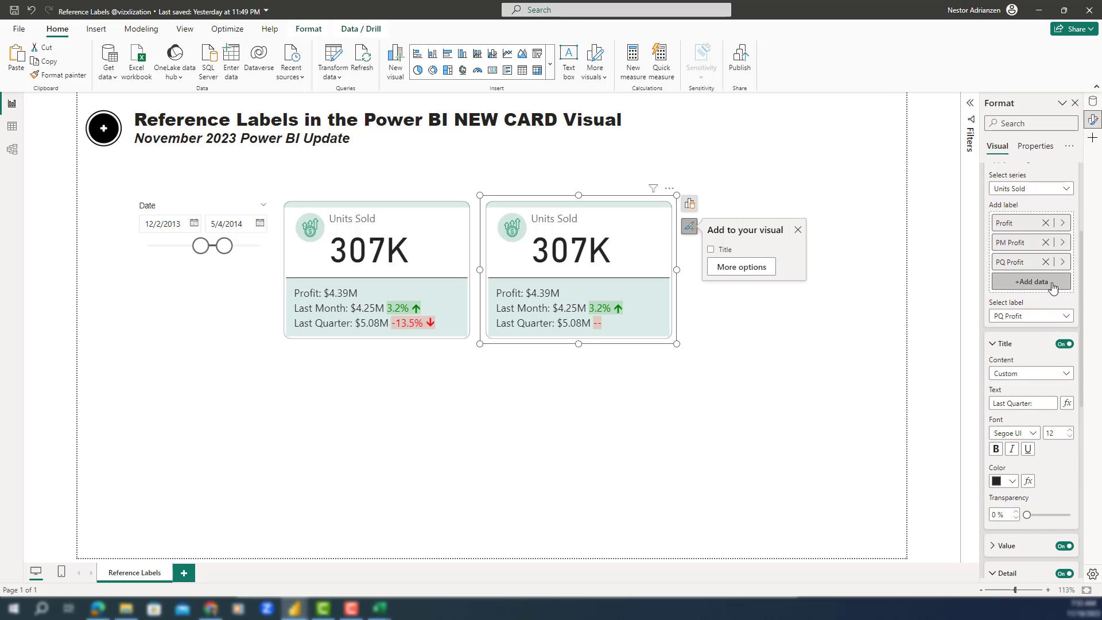
click(1046, 262)
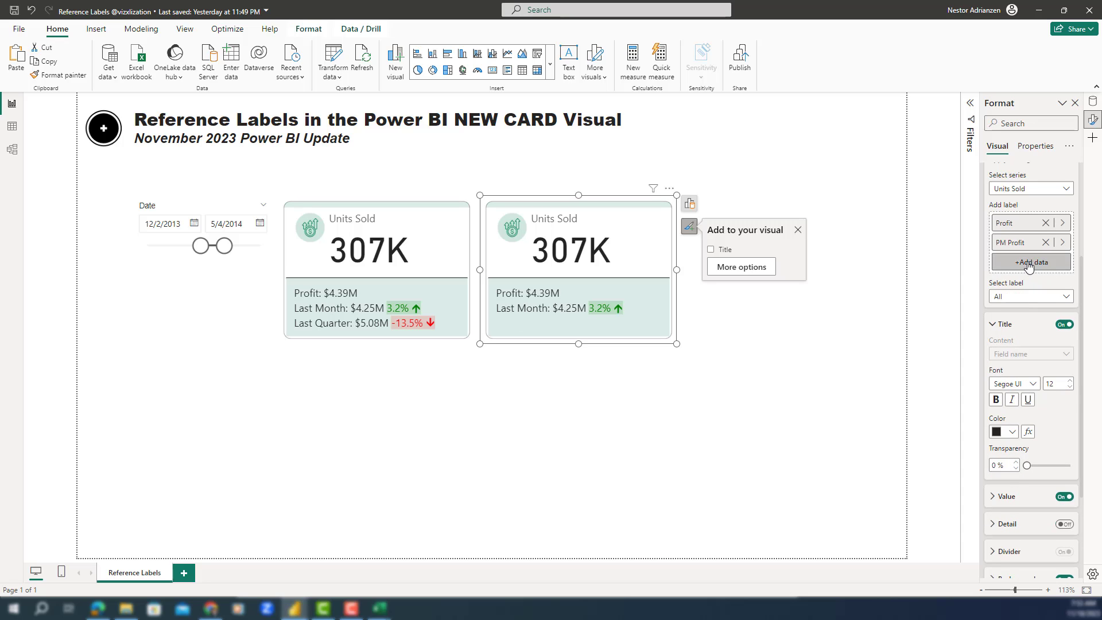
Remove the month-over-month detail measure and the PM Profit reference label from the duplicated card.
click(1026, 298)
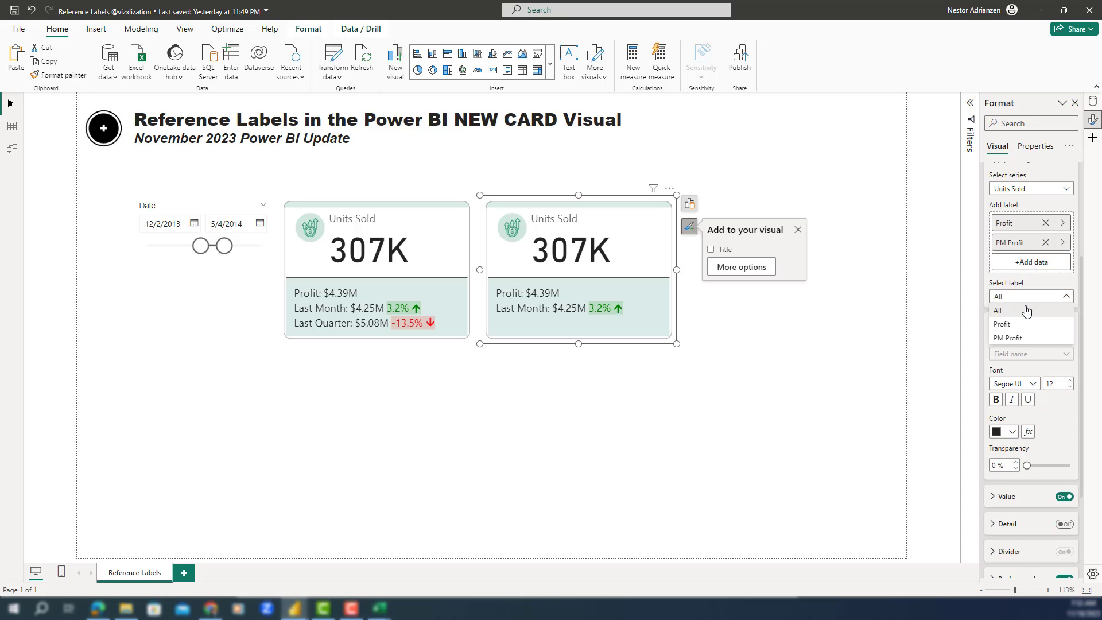
click(1021, 340)
scroll(1019, 373, down, 4)
click(1012, 393)
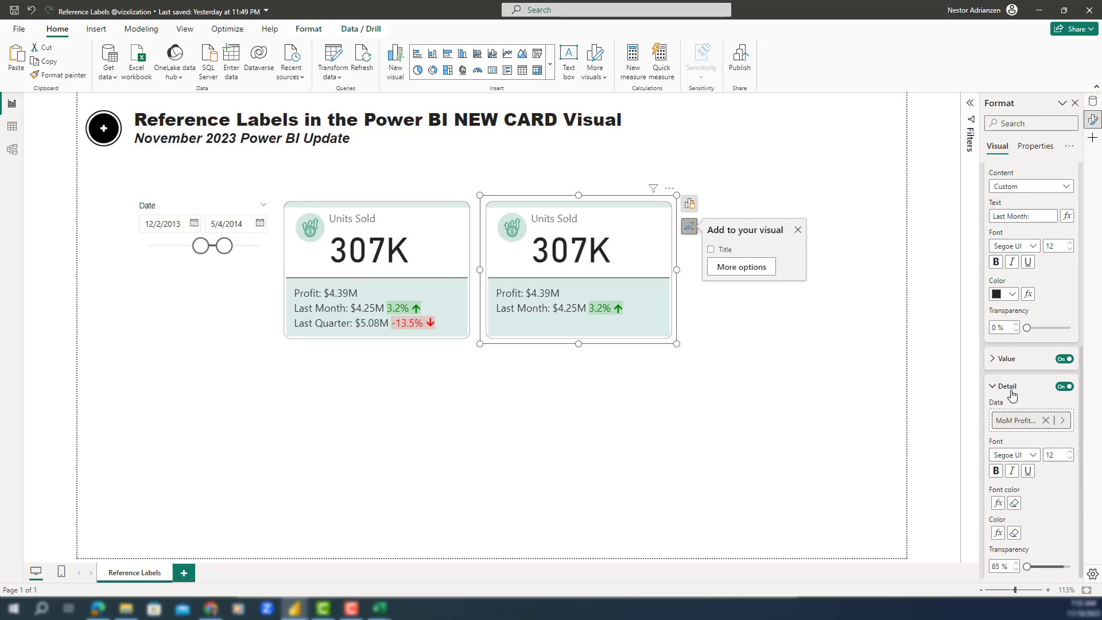
click(1046, 420)
scroll(1038, 389, up, 2)
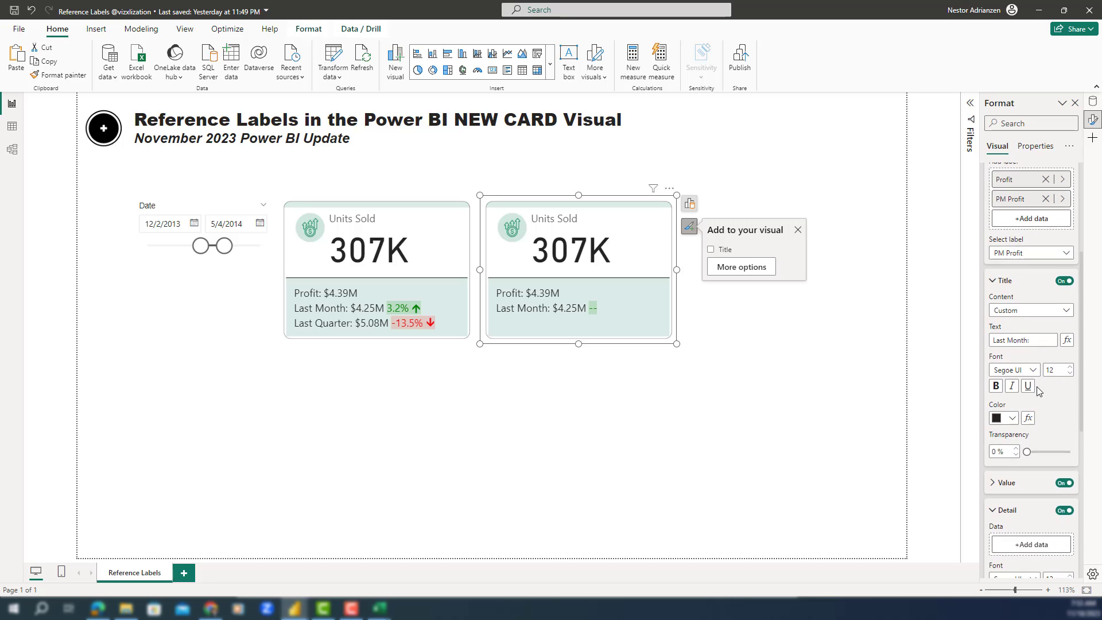
scroll(1039, 392, up, 2)
click(1046, 262)
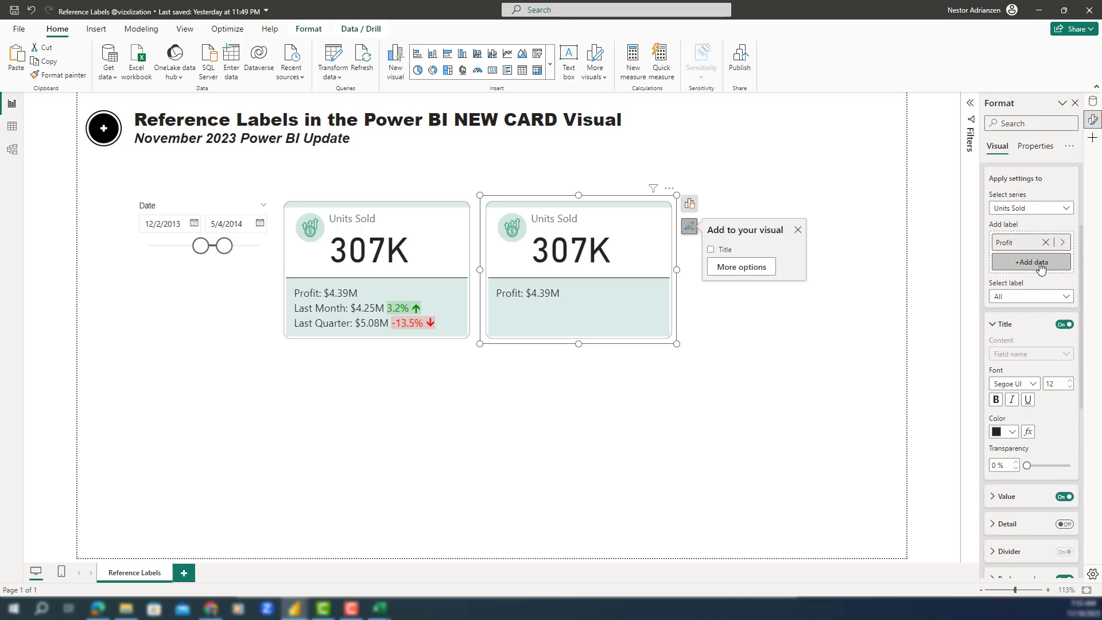
Remove the remaining Profit reference label from the duplicated card.
click(1020, 299)
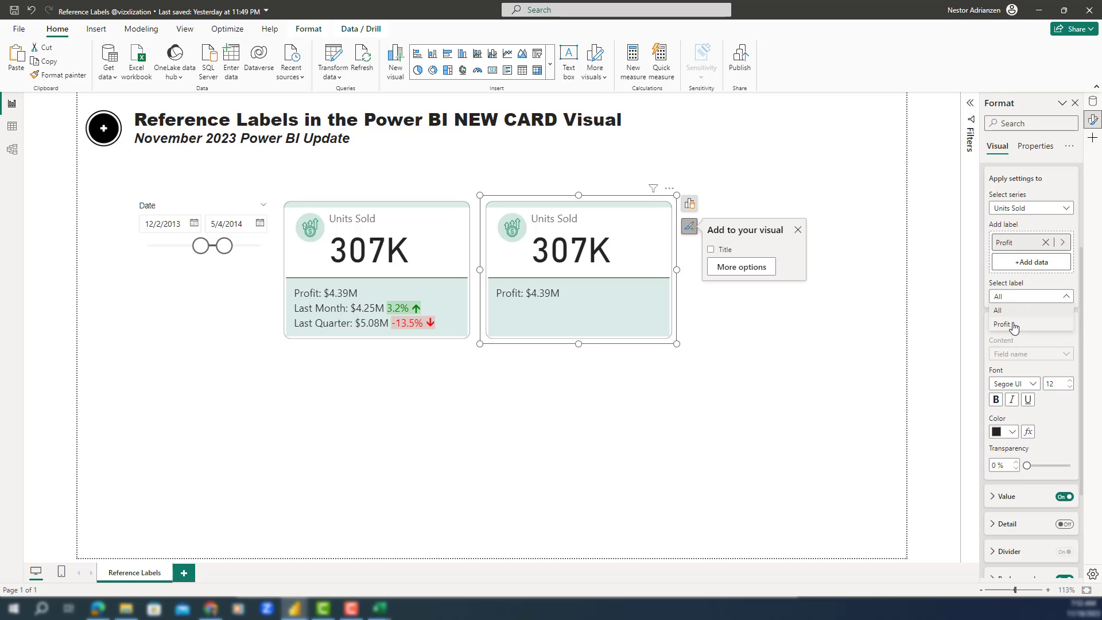
click(1013, 326)
scroll(1012, 336, down, 2)
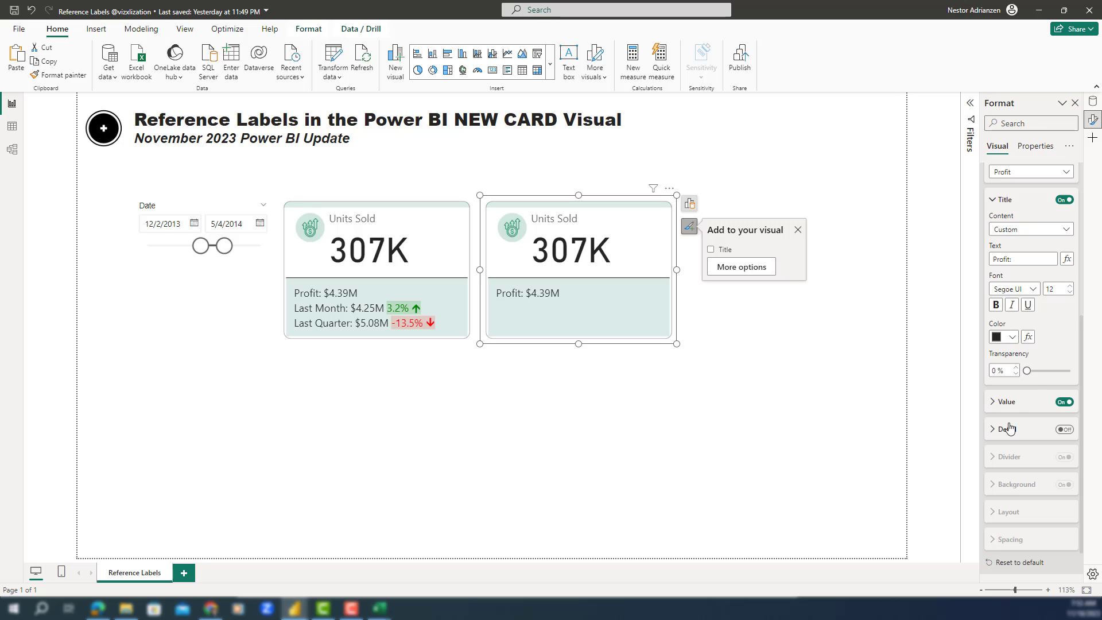
scroll(1012, 425, up, 3)
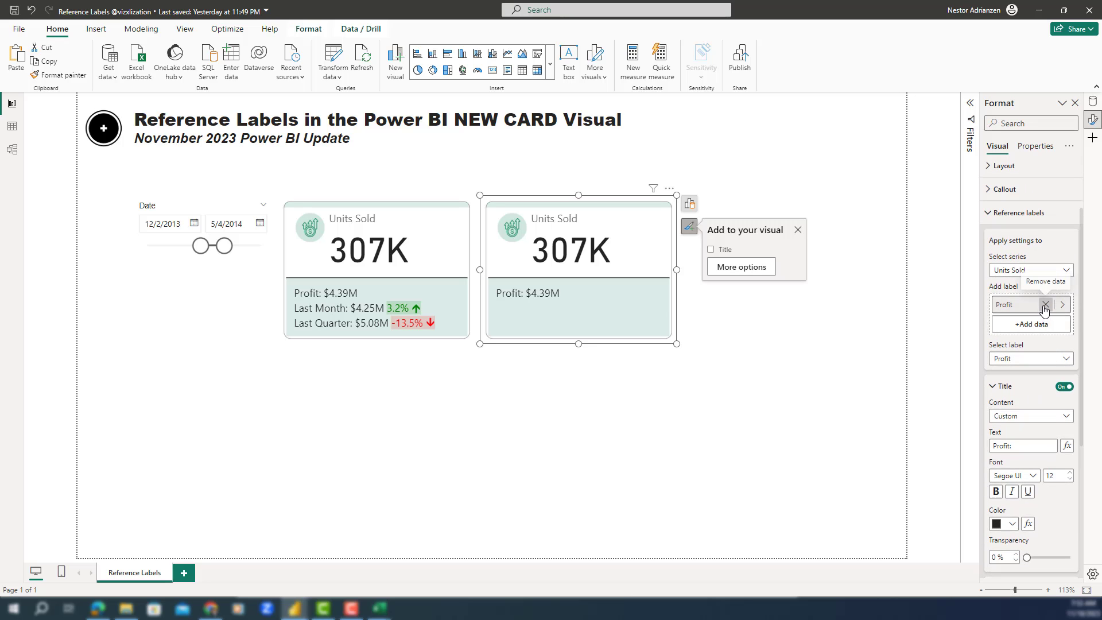
click(1045, 304)
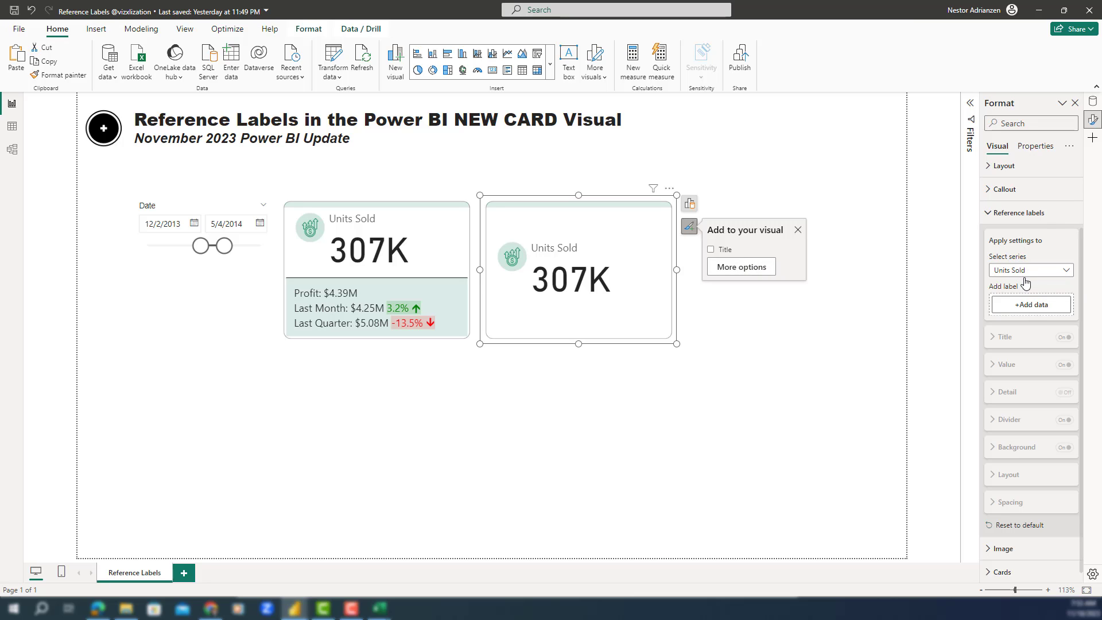
Add the Sales measure from DAX Measures as a reference label on the duplicated card.
click(1020, 303)
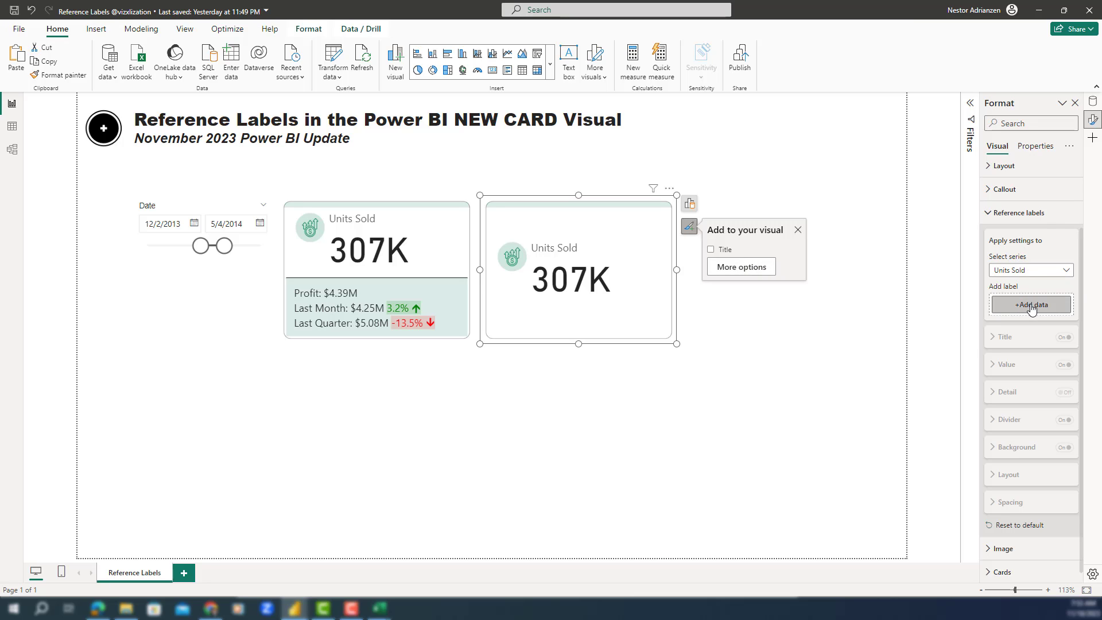
click(1032, 308)
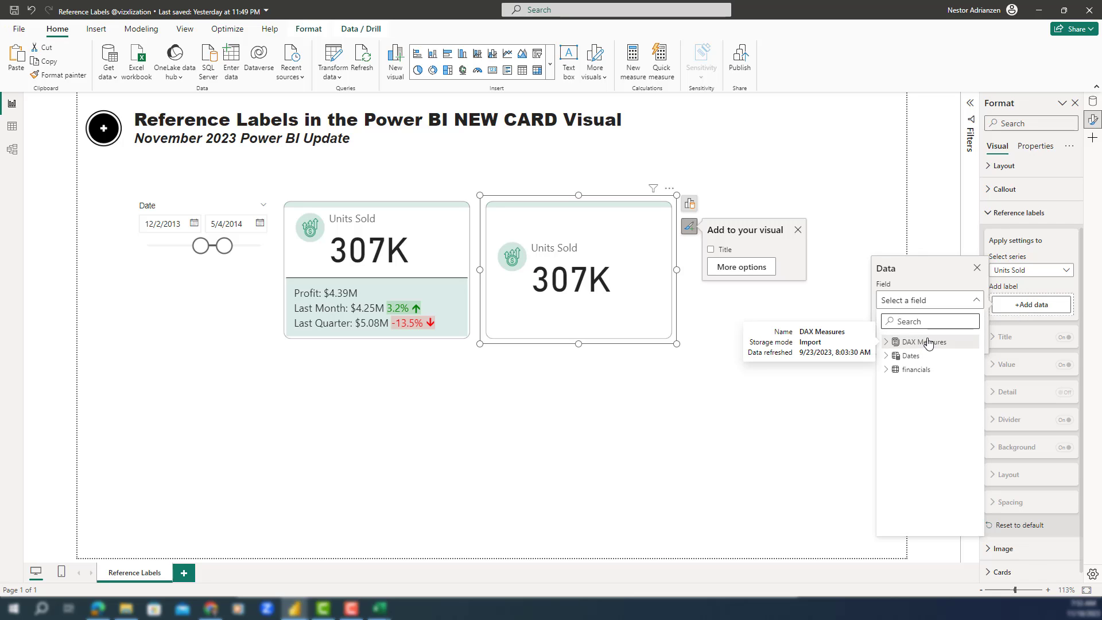
text(sal)
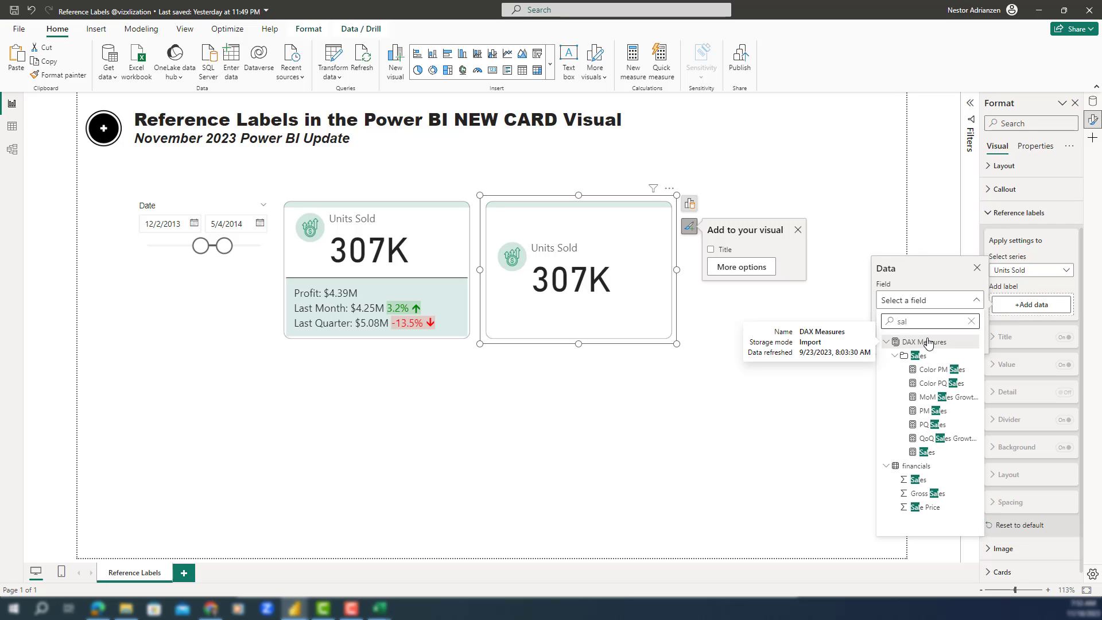
text(e)
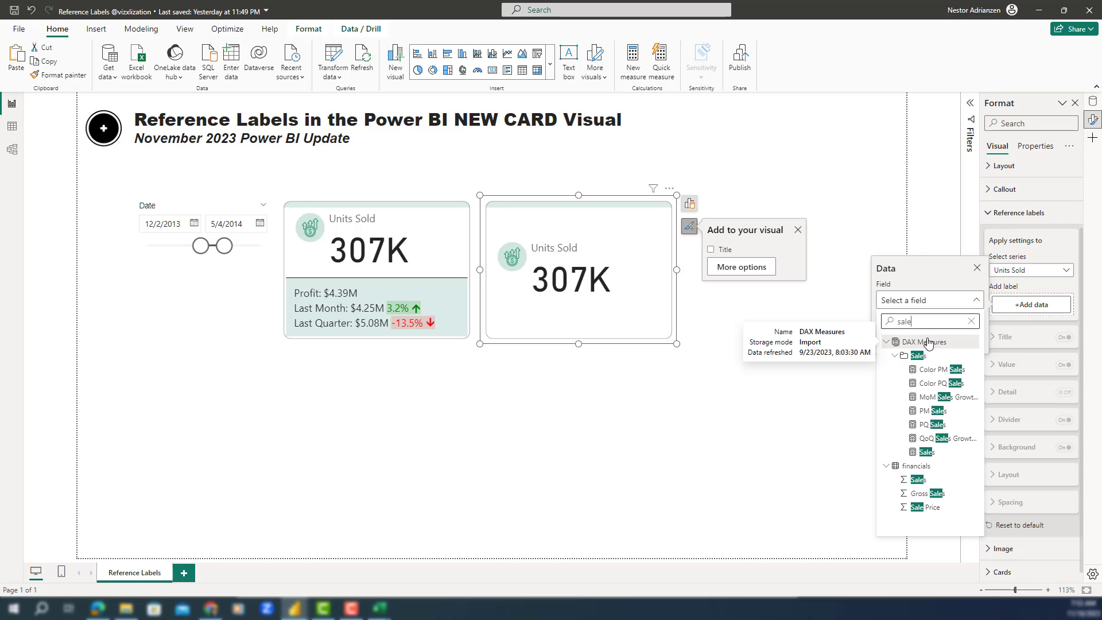
click(927, 453)
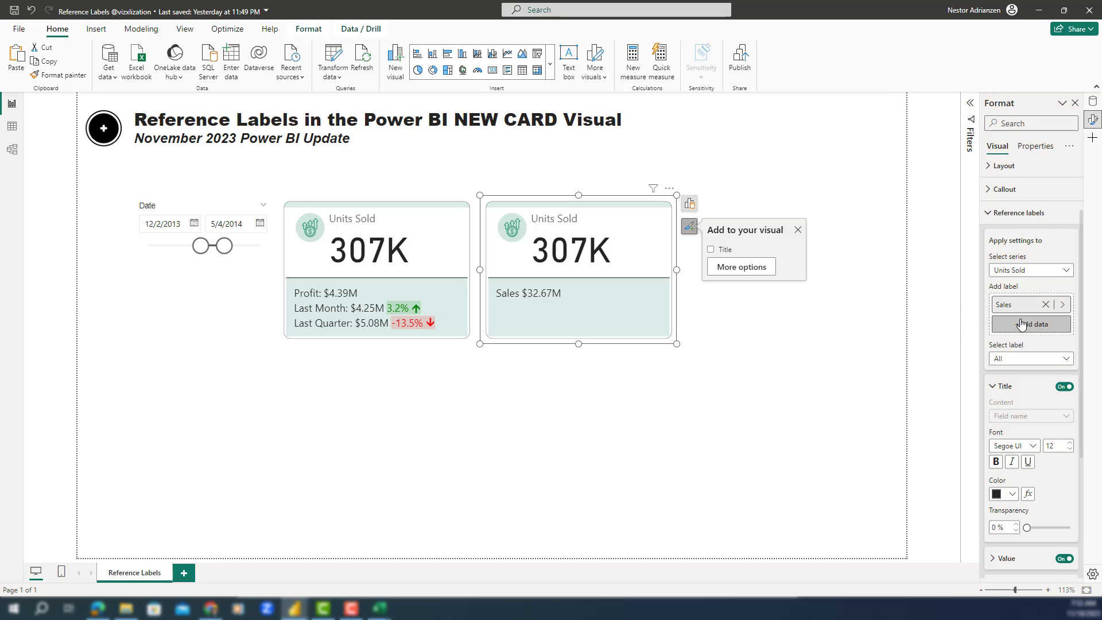
Give the Sales reference label a custom title reading "Sales:".
click(1025, 358)
click(1013, 385)
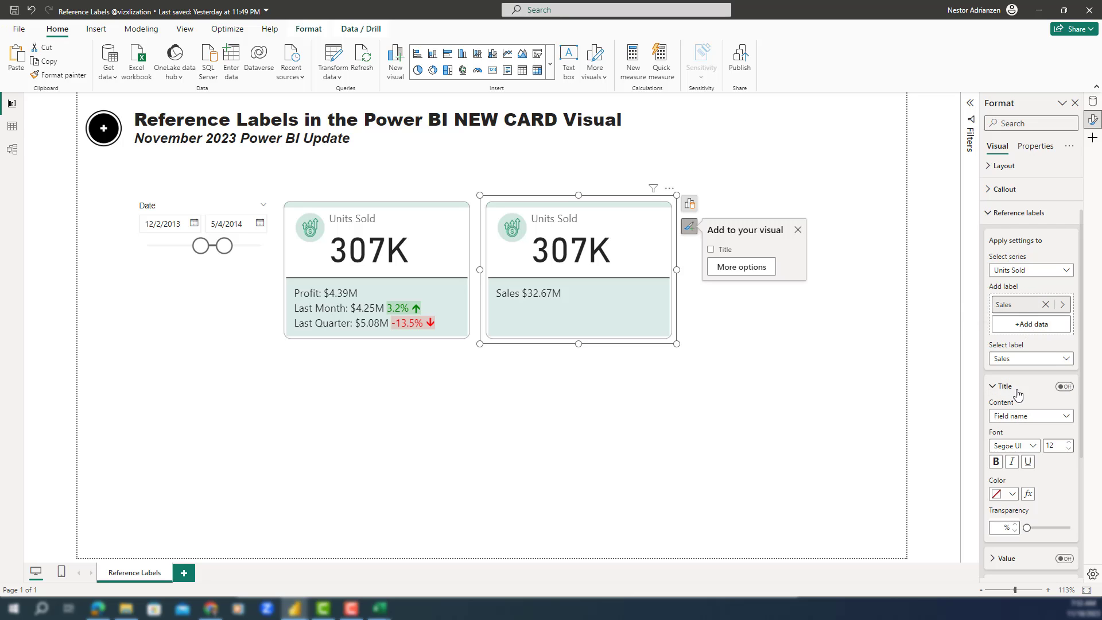
click(1032, 416)
click(1023, 443)
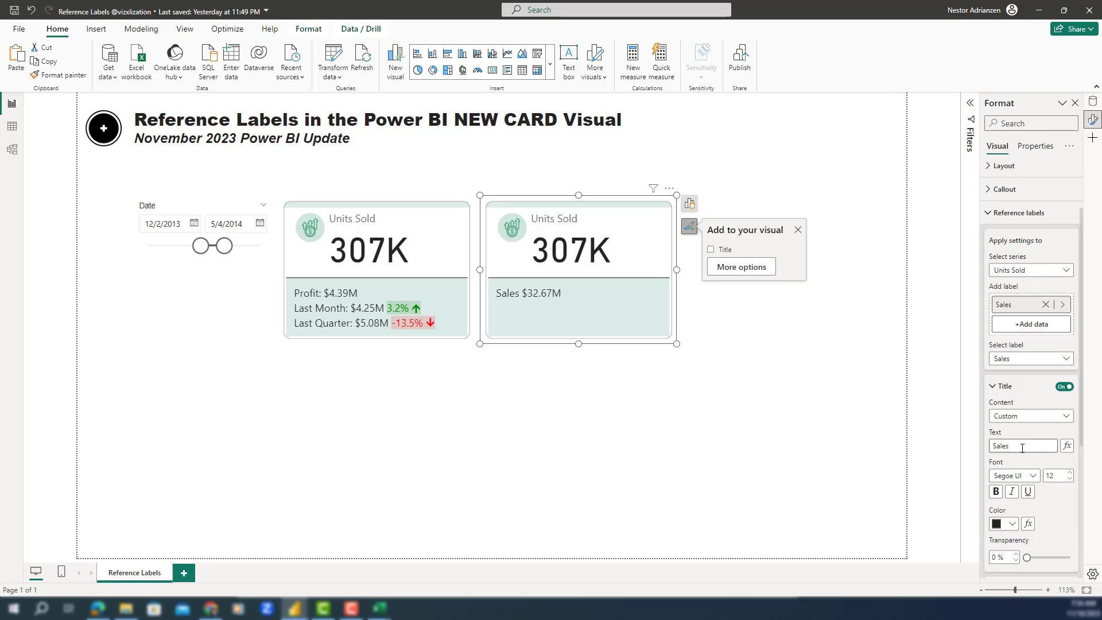
text(:)
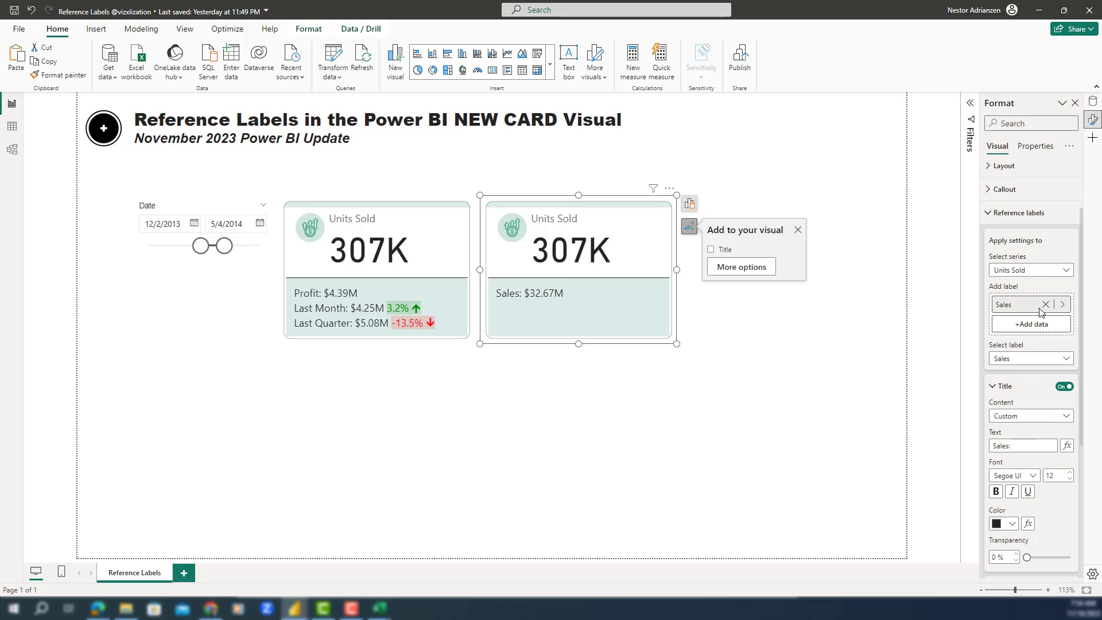
Add the PM Sales measure from DAX Measures as a second reference label.
click(1029, 326)
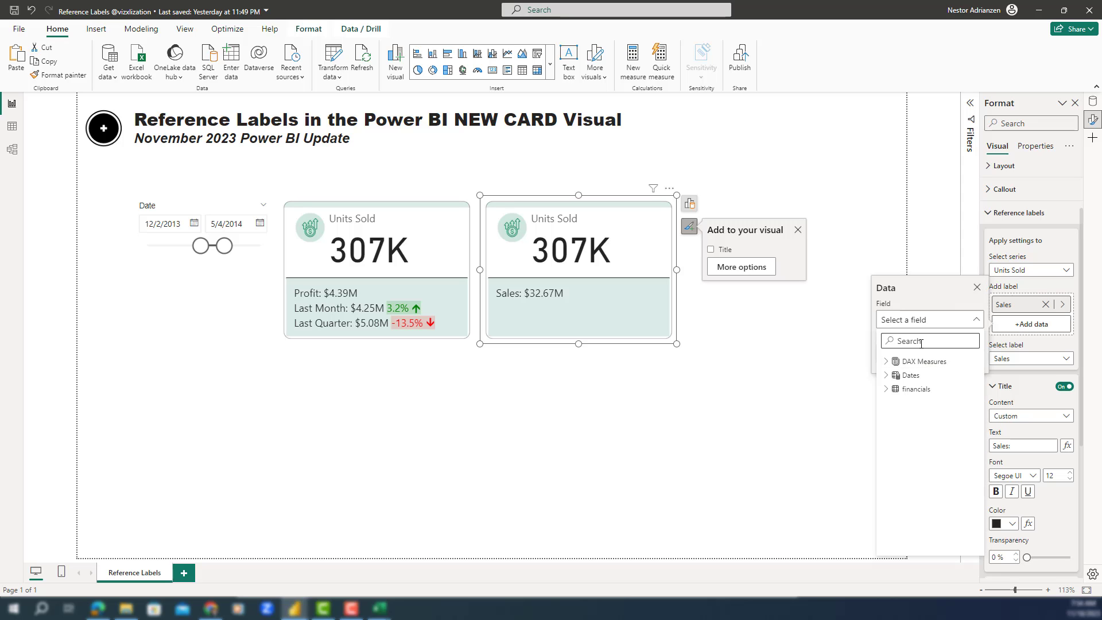
click(921, 361)
click(933, 448)
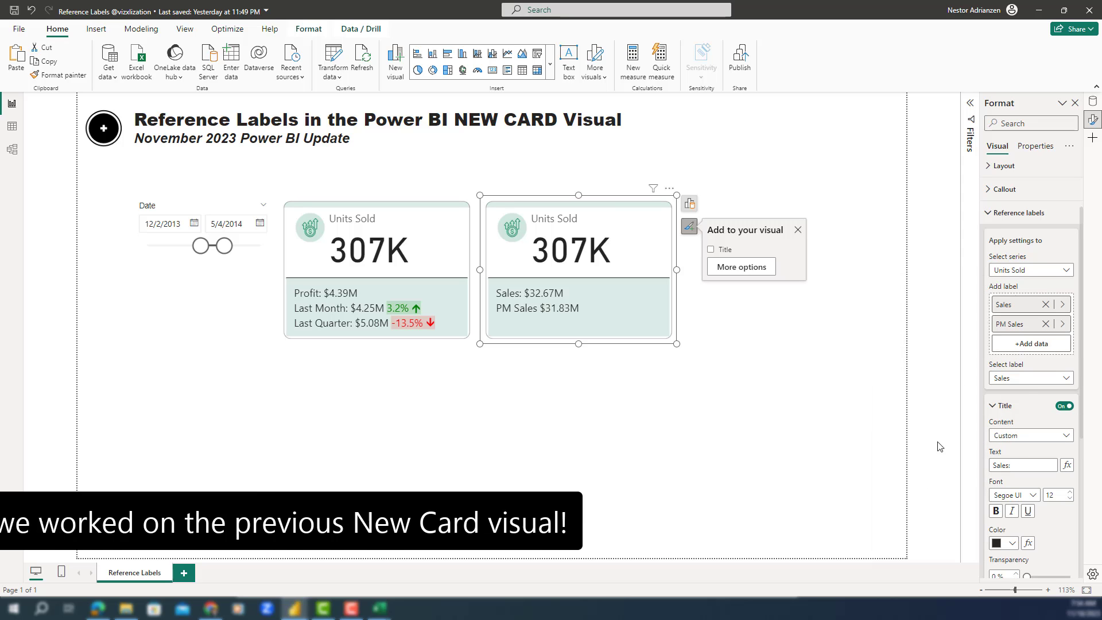
Give the PM Sales reference label a custom title reading "Last Month:".
click(1025, 379)
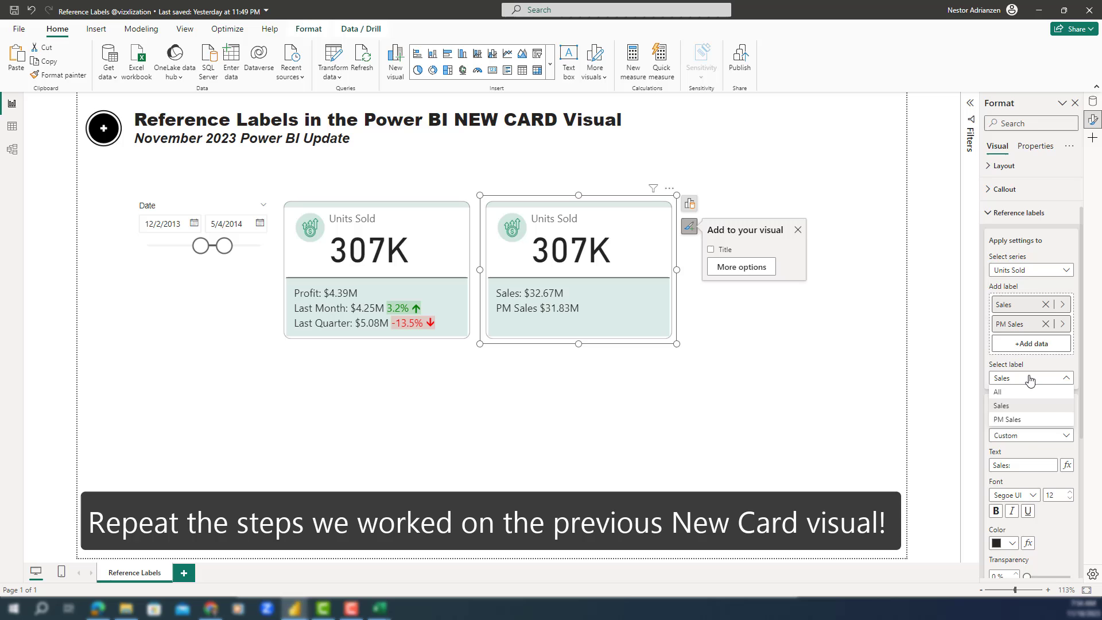
click(1028, 421)
scroll(1037, 317, down, 3)
click(1037, 311)
click(1011, 339)
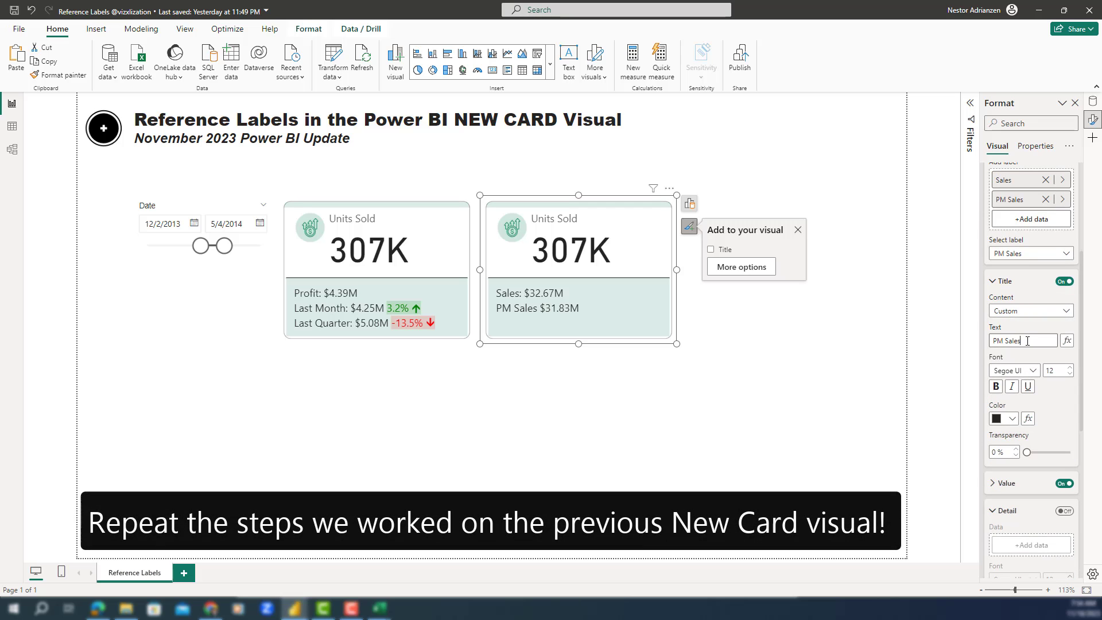
drag(1025, 341, 982, 328)
text(Last Month:)
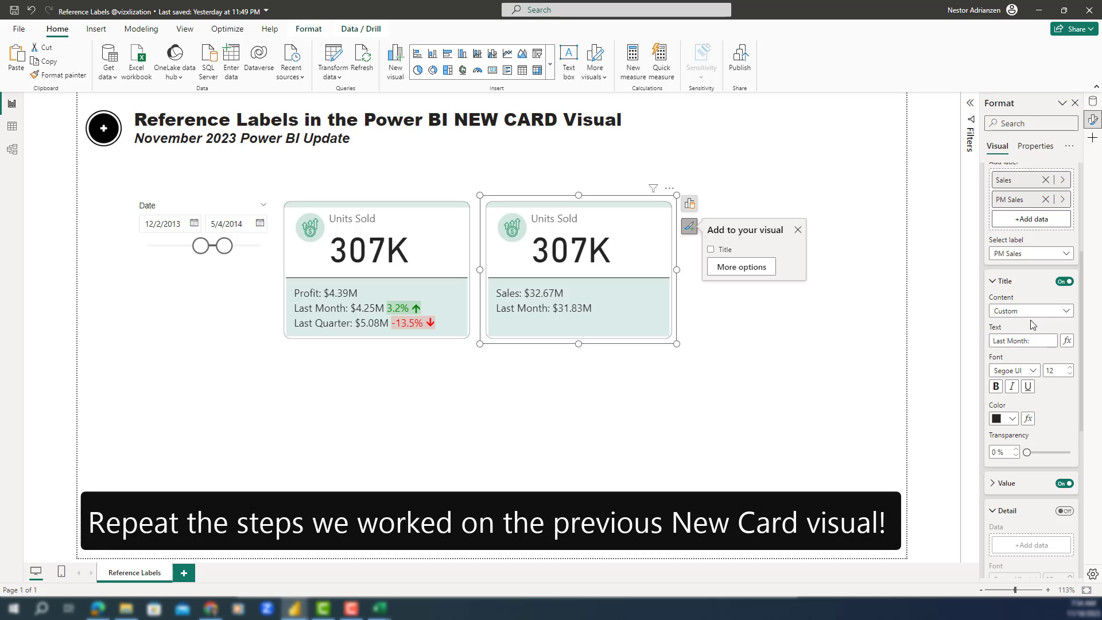
scroll(1033, 287, up, 2)
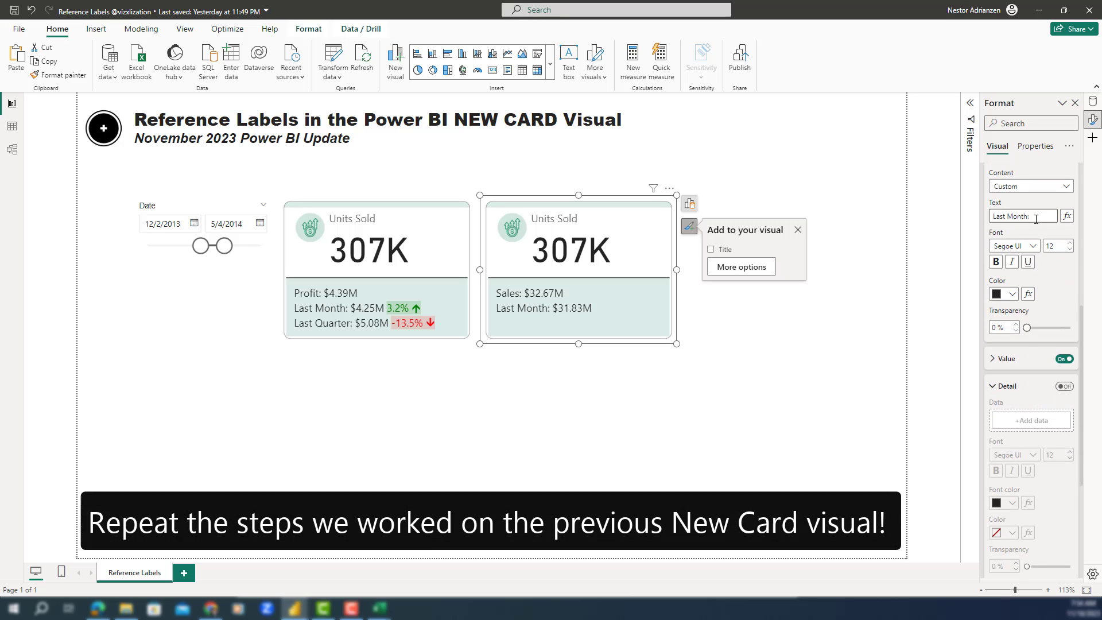
Enable the detail for the PM Sales reference label and assign it the MoM Sales Growth measure.
scroll(1037, 259, down, 10)
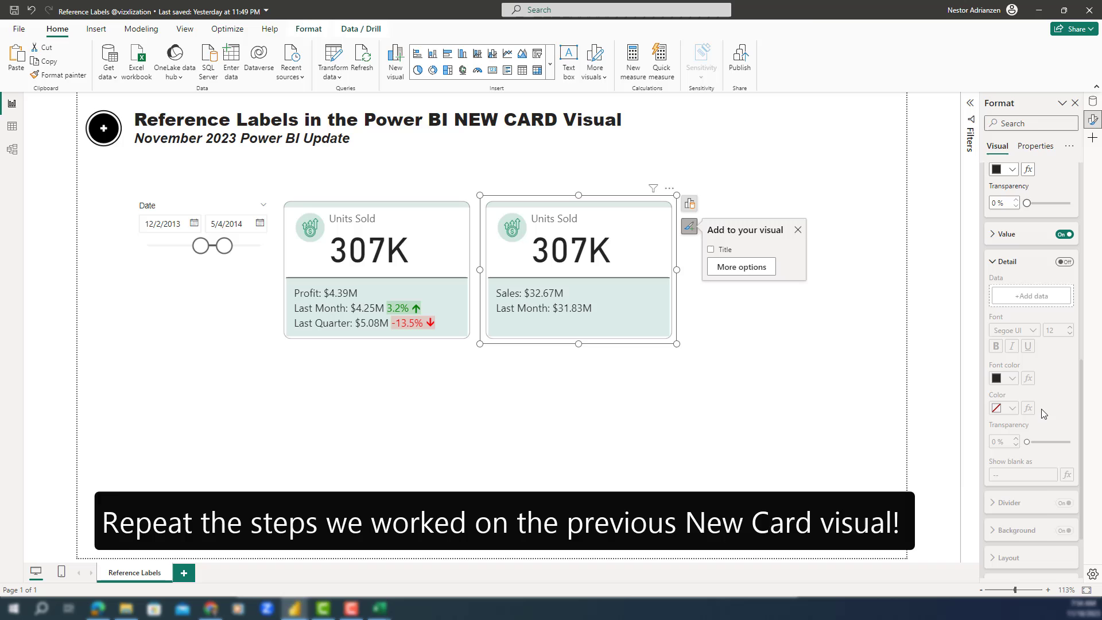
click(1065, 262)
click(1043, 301)
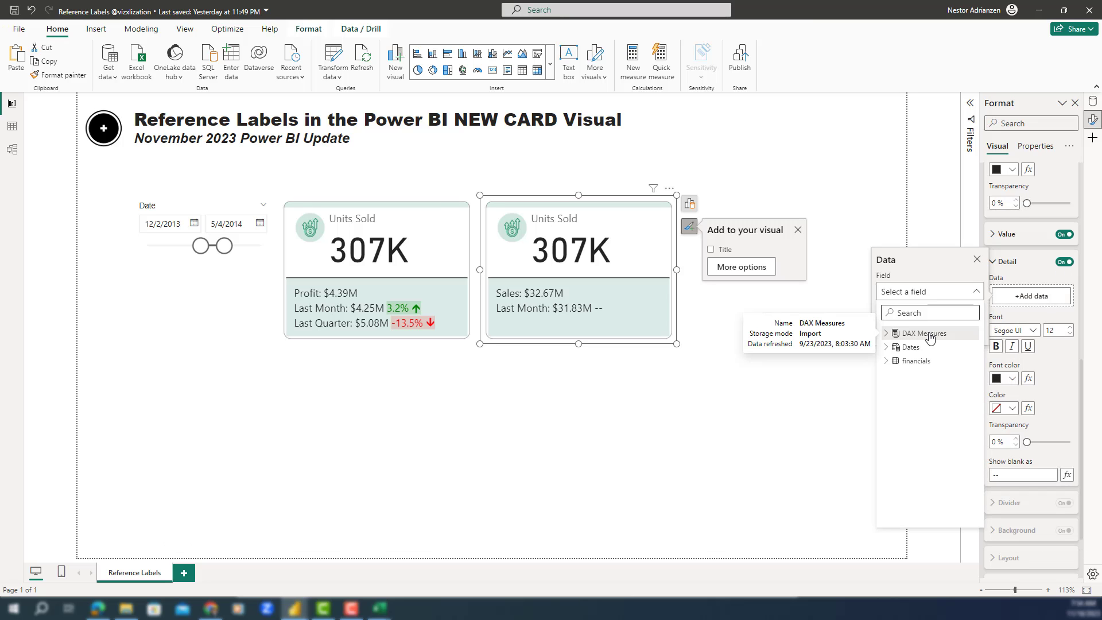
text(mom)
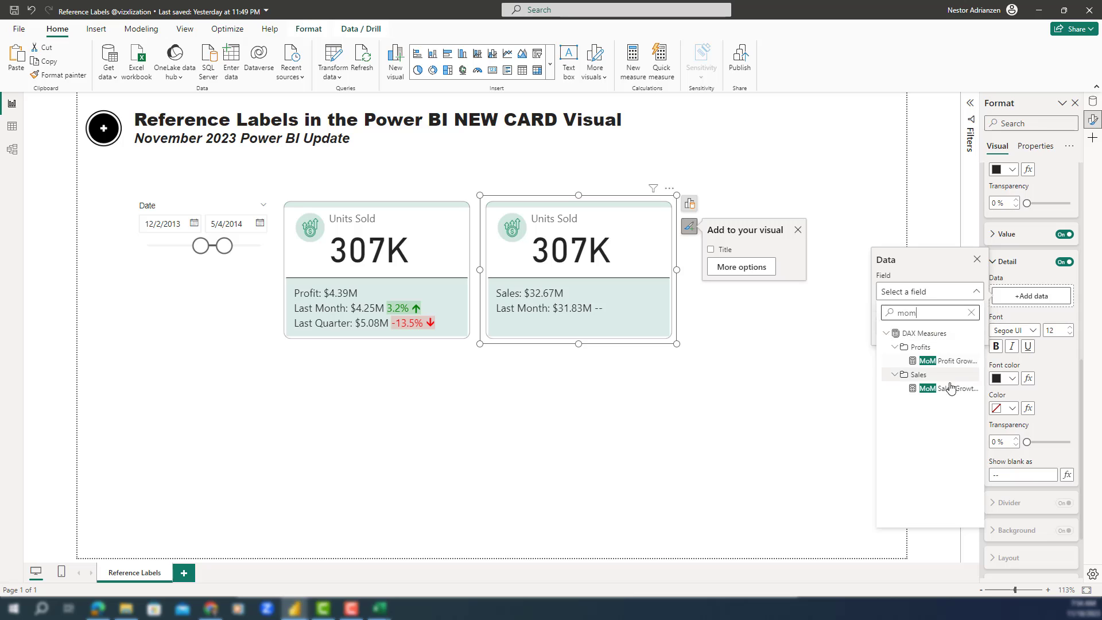
click(949, 388)
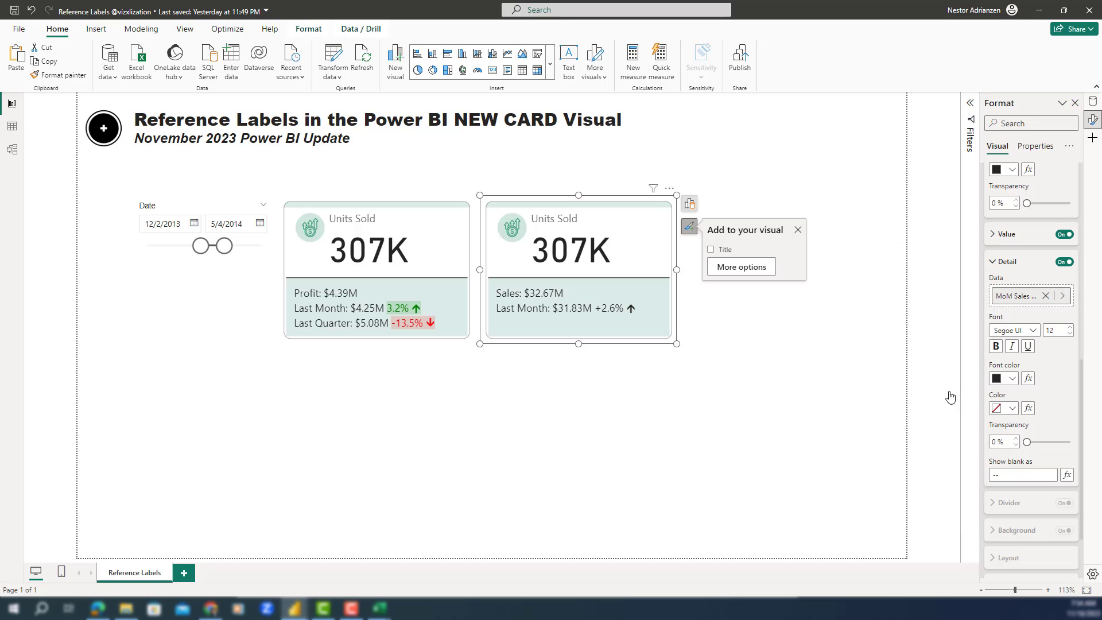
Set the PM Sales detail's font color conditionally by field value, based on Color PM Sales.
click(1028, 378)
click(374, 170)
click(366, 226)
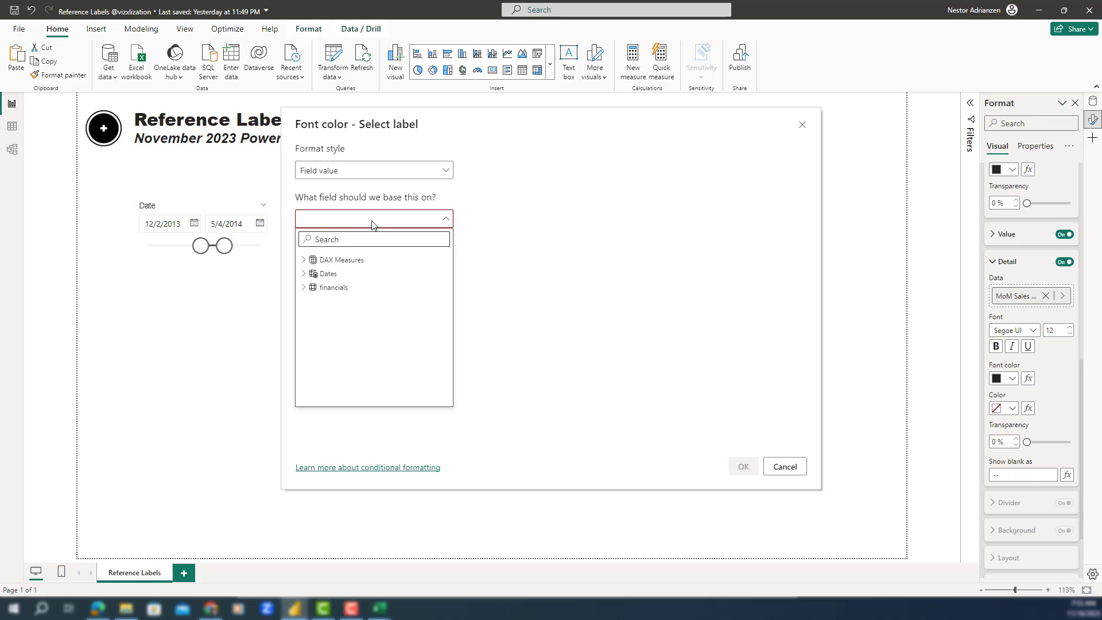
click(304, 260)
click(371, 329)
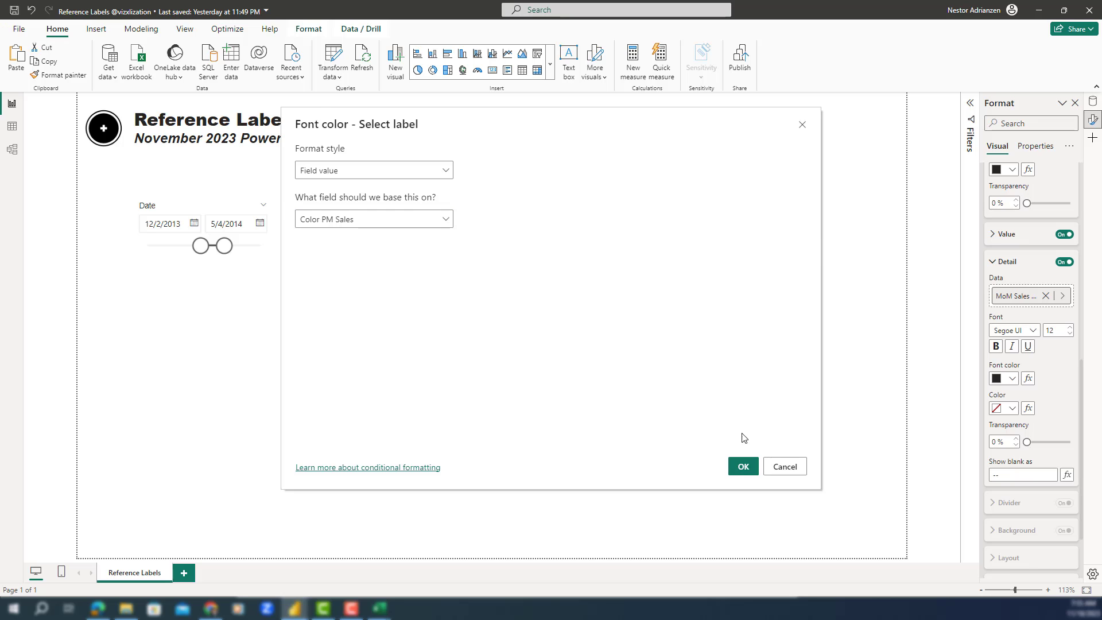
click(744, 466)
Base the PM Sales detail's background color on the Color PM Sales field value and set its transparency to 85%.
click(1028, 409)
click(374, 170)
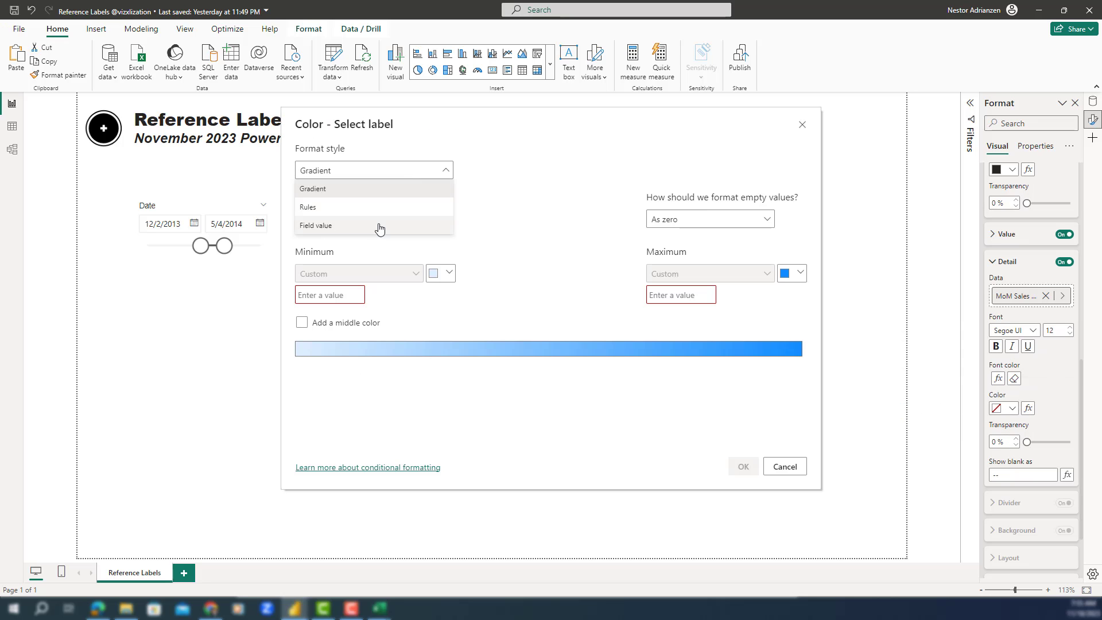
click(378, 226)
click(367, 341)
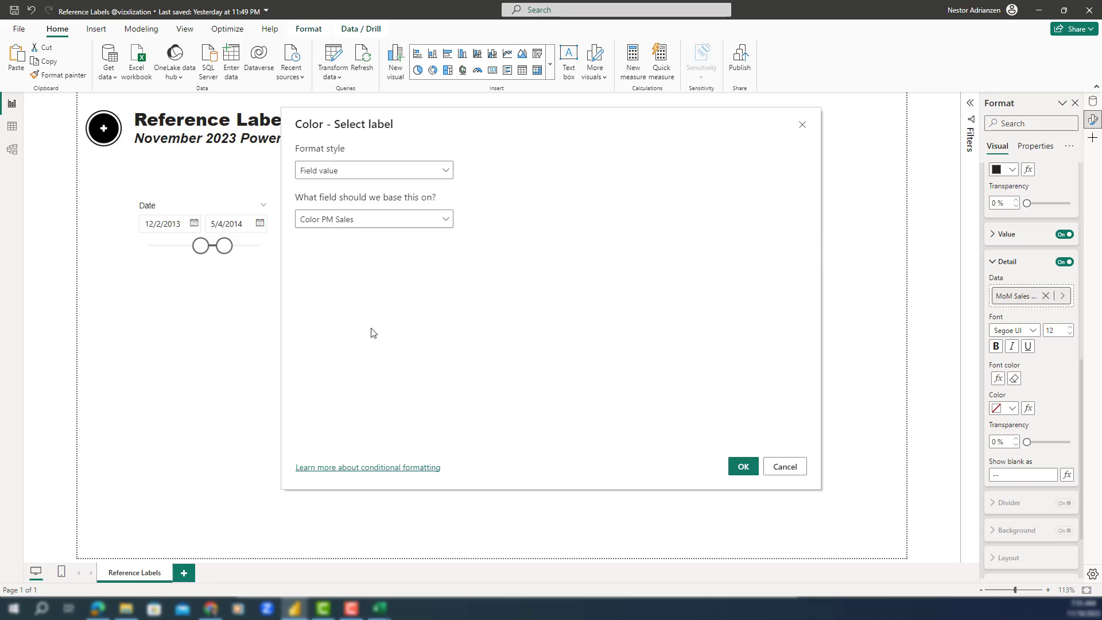
click(745, 468)
double_click(992, 442)
text(85)
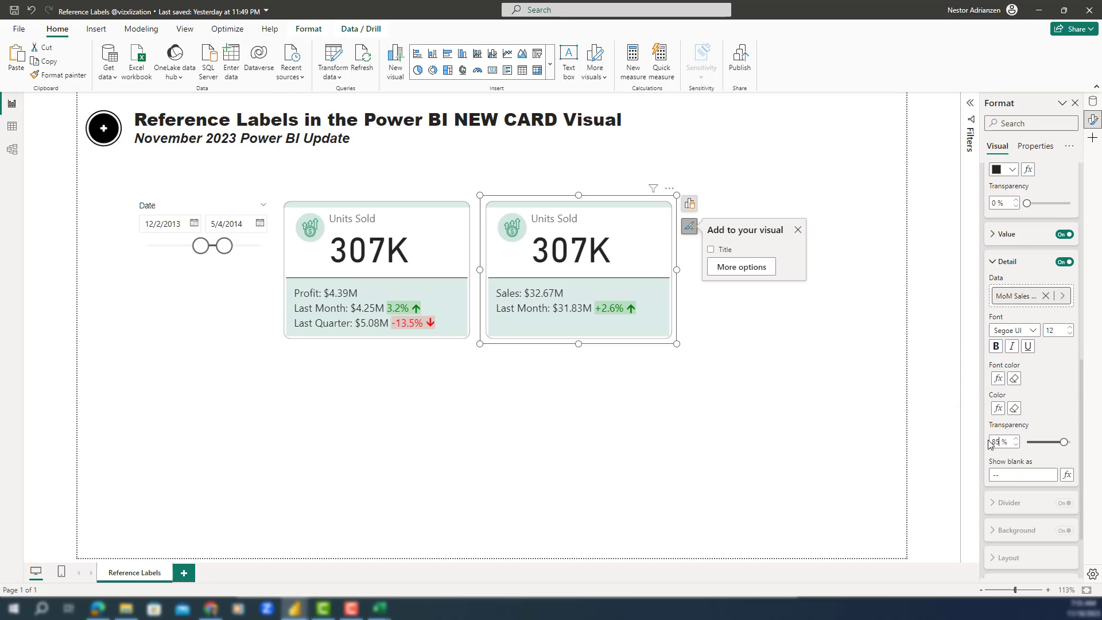
Add the PQ Sales measure from DAX Measures as a third reference label.
scroll(1055, 379, up, 5)
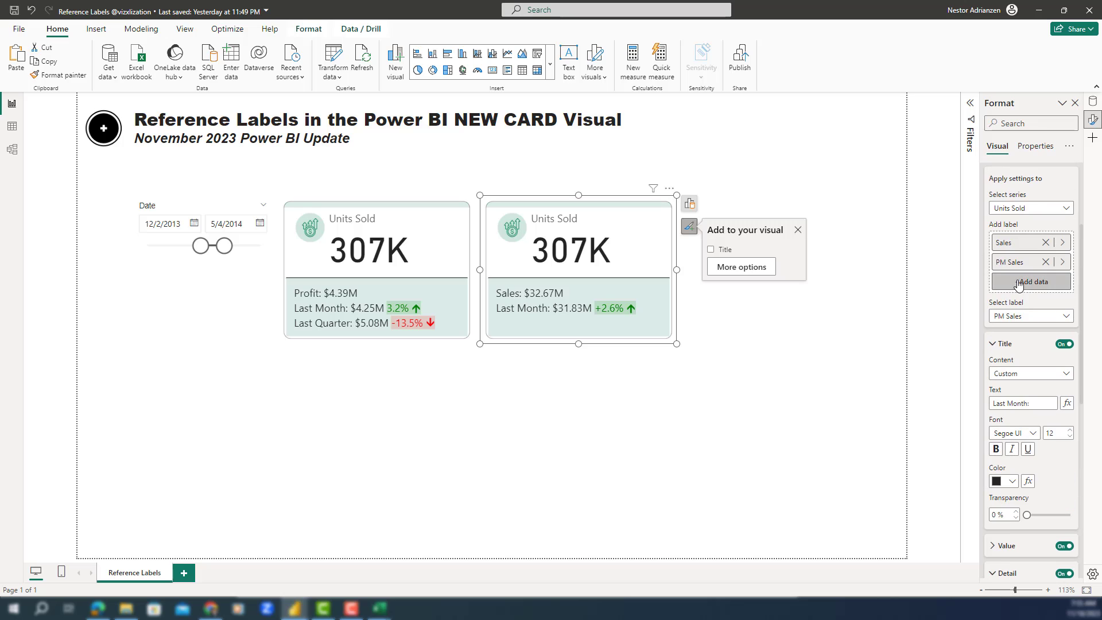
click(1026, 283)
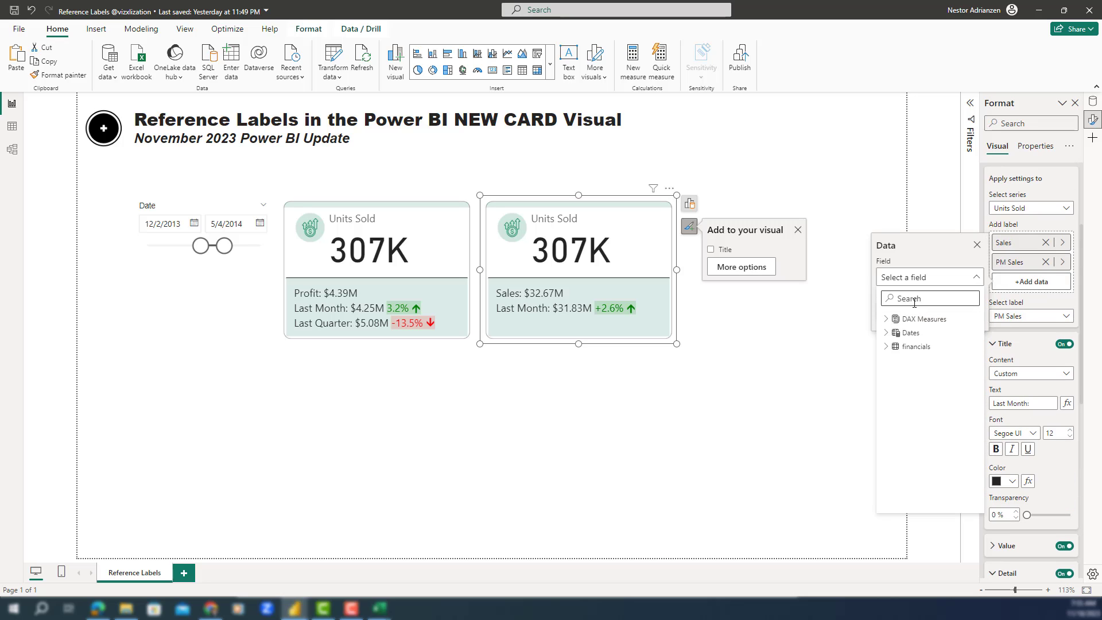
click(915, 299)
text(pq)
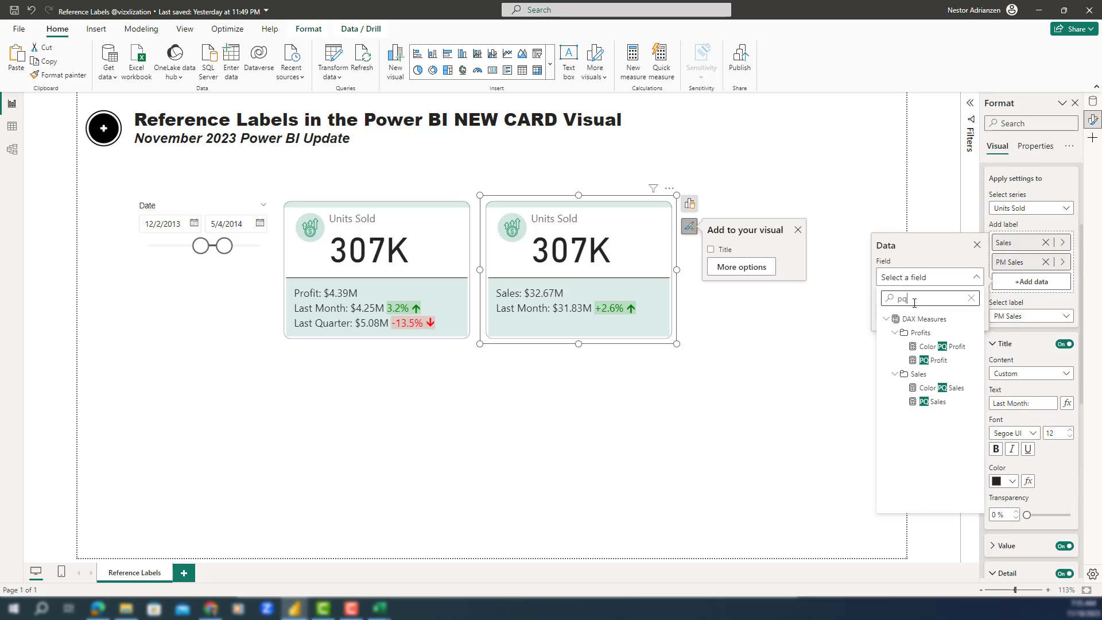
click(935, 404)
Give the PQ Sales reference label a custom title reading "Last Quarter:".
click(1020, 337)
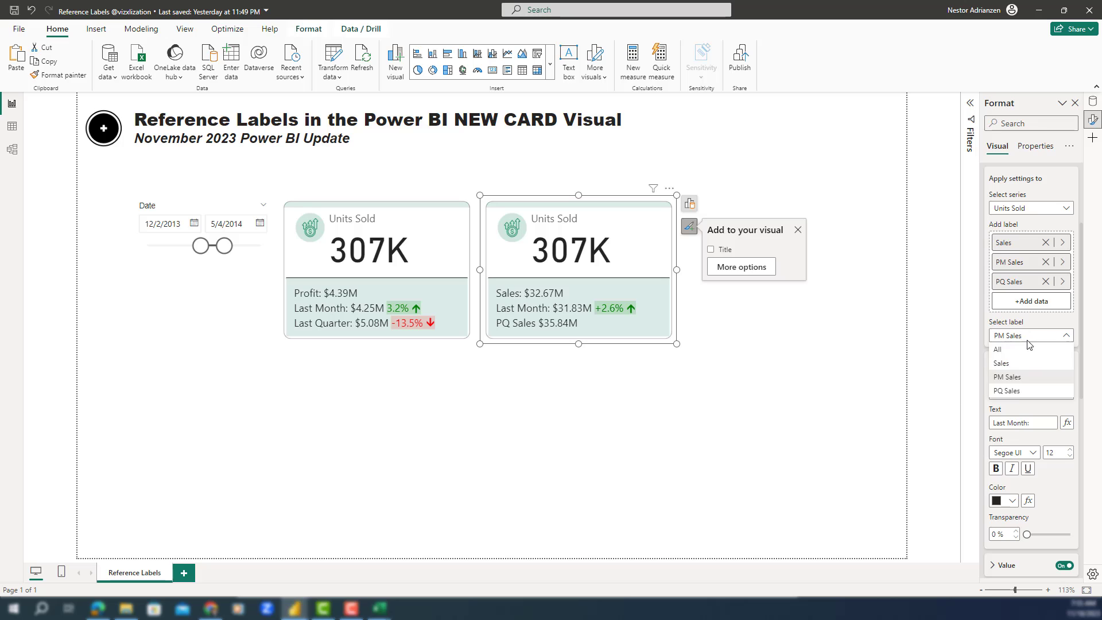
click(1019, 391)
scroll(1022, 364, down, 1)
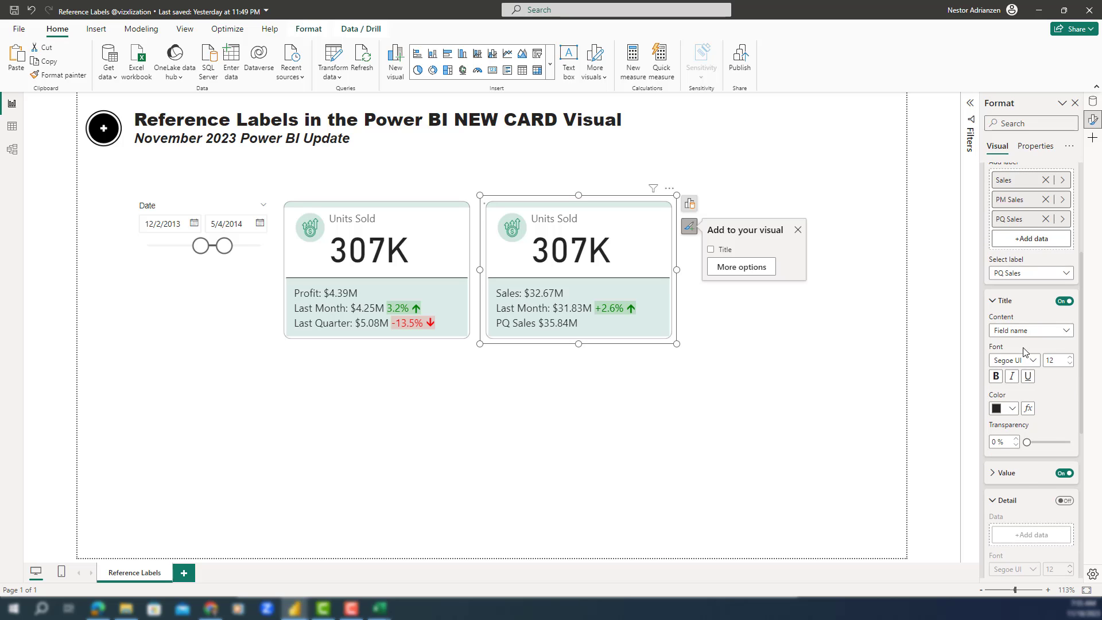
click(1028, 331)
click(1013, 356)
click(1022, 360)
text(Last )
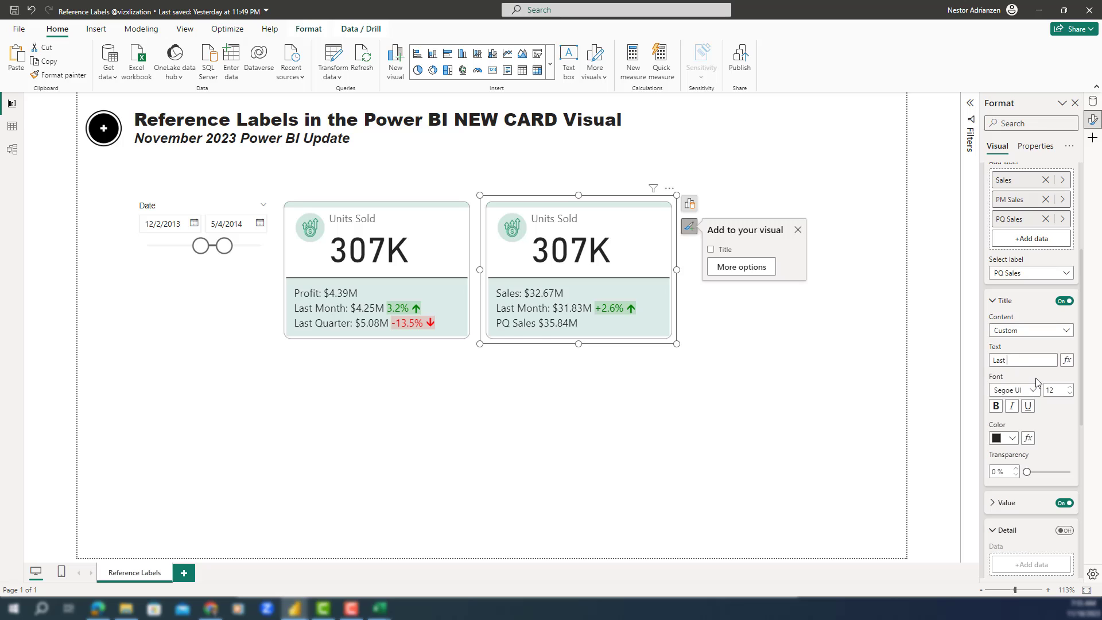
text(Quarte)
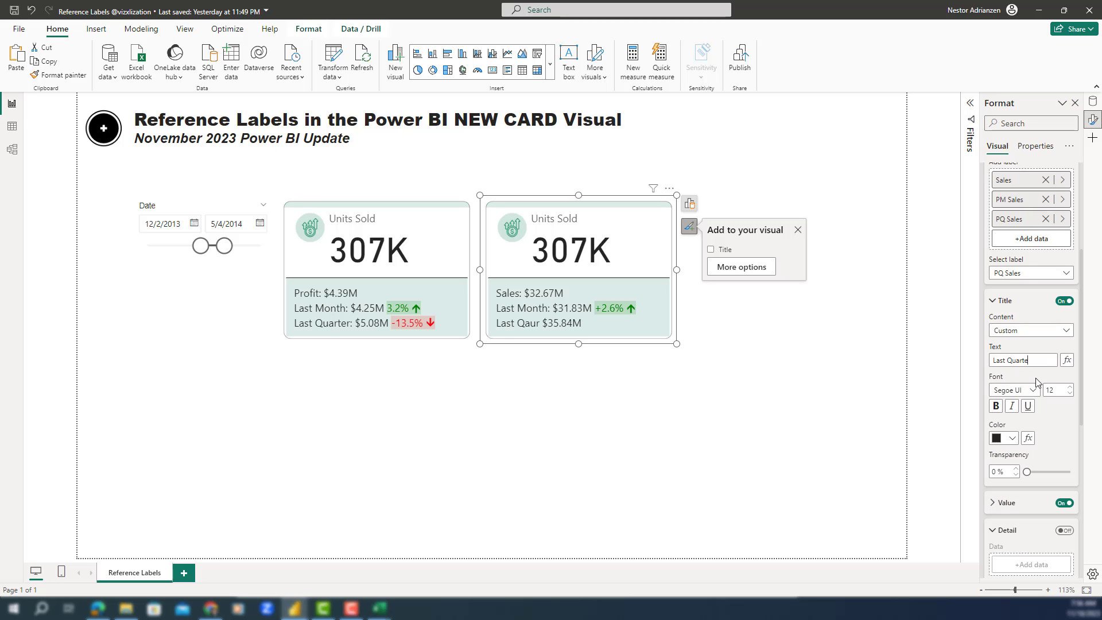
text(r:)
Enable the detail for the PQ Sales reference label and assign it the QoQ Sales Growth measure.
scroll(1041, 391, down, 2)
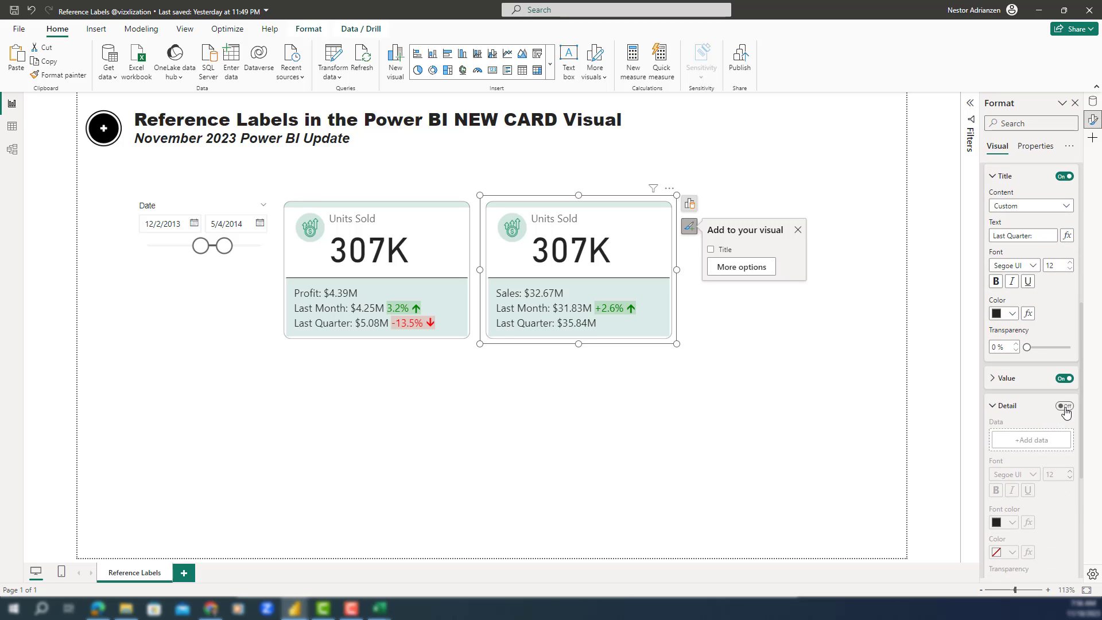
click(1065, 407)
text(qoq)
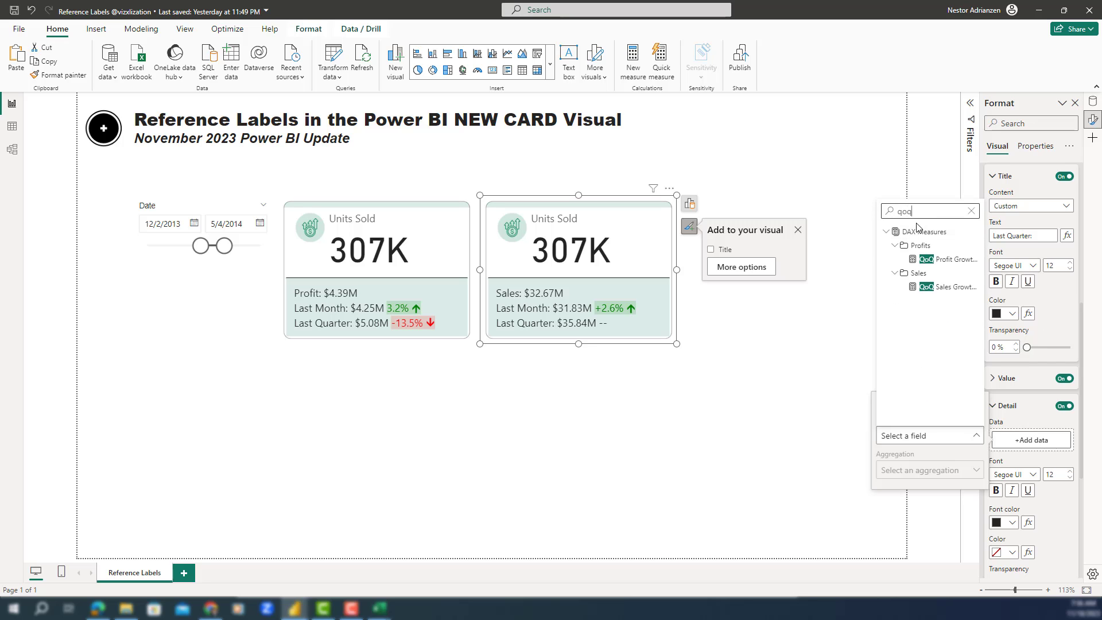
click(947, 287)
Set the PQ Sales detail's font color conditionally by field value, based on Color PQ Sales.
scroll(1032, 396, down, 3)
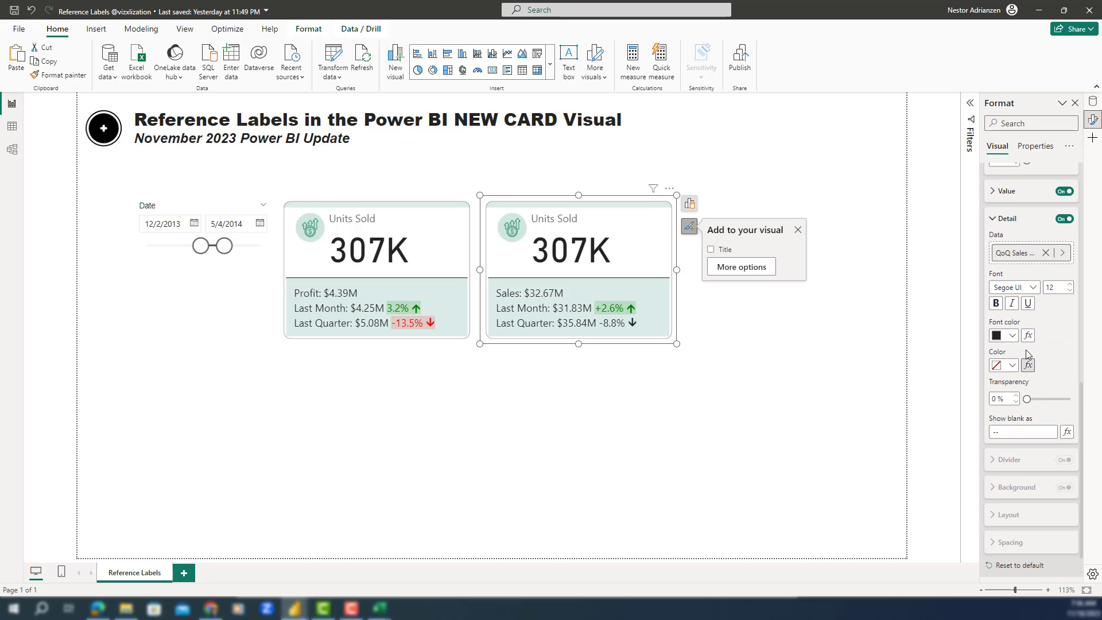
click(1028, 335)
click(445, 170)
click(361, 221)
click(350, 218)
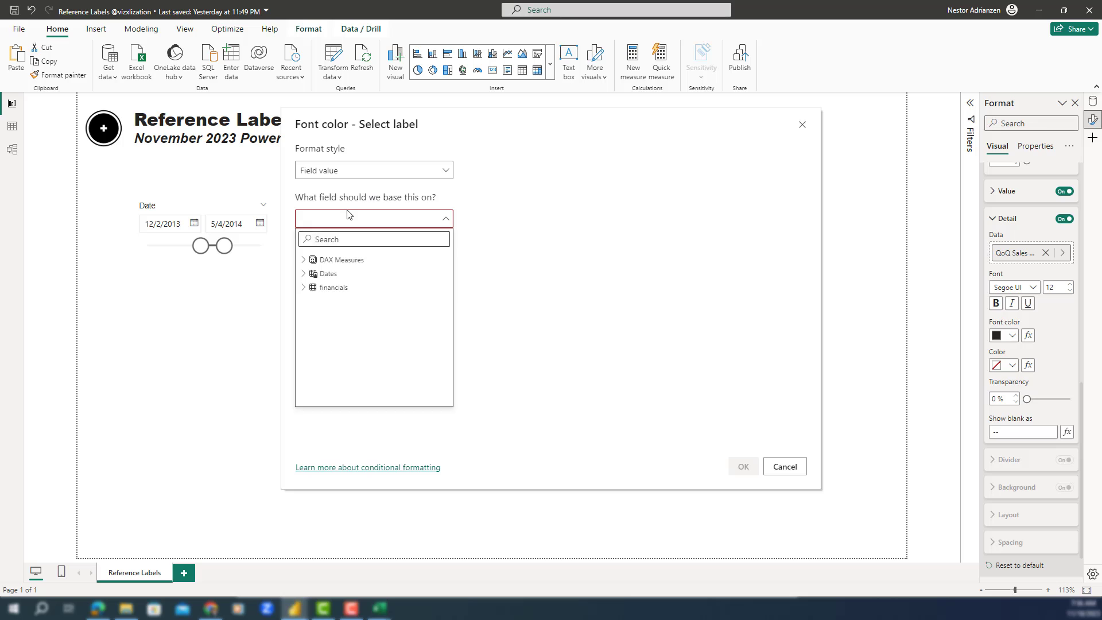
text(color)
click(361, 344)
click(741, 468)
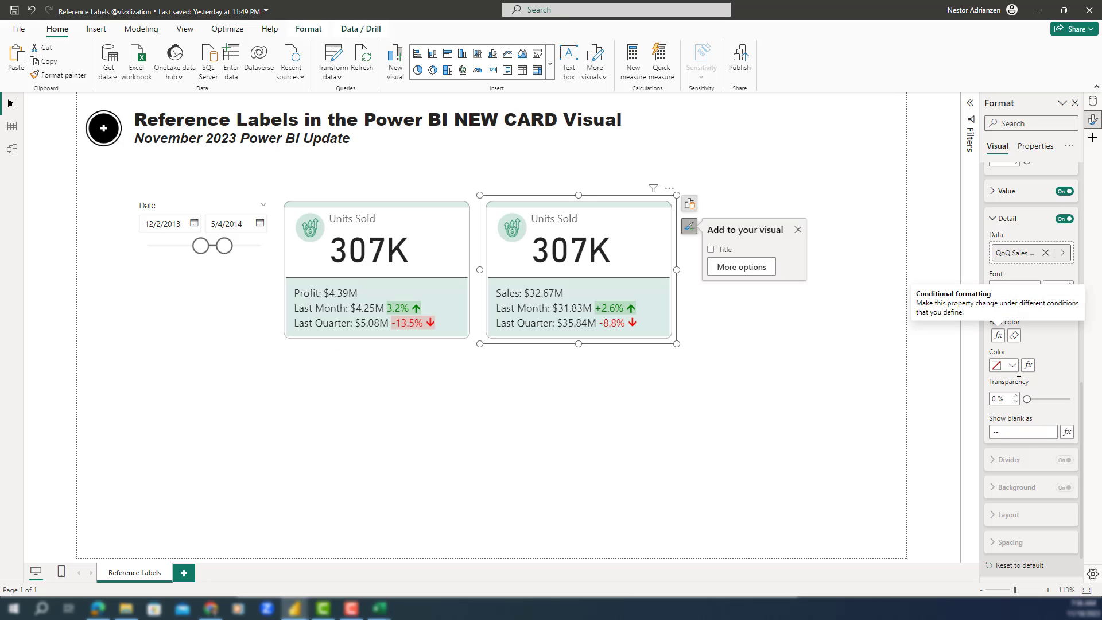
Base the PQ Sales detail's background color on the Color PQ Sales field value and set its transparency to 85%.
click(1028, 366)
click(402, 170)
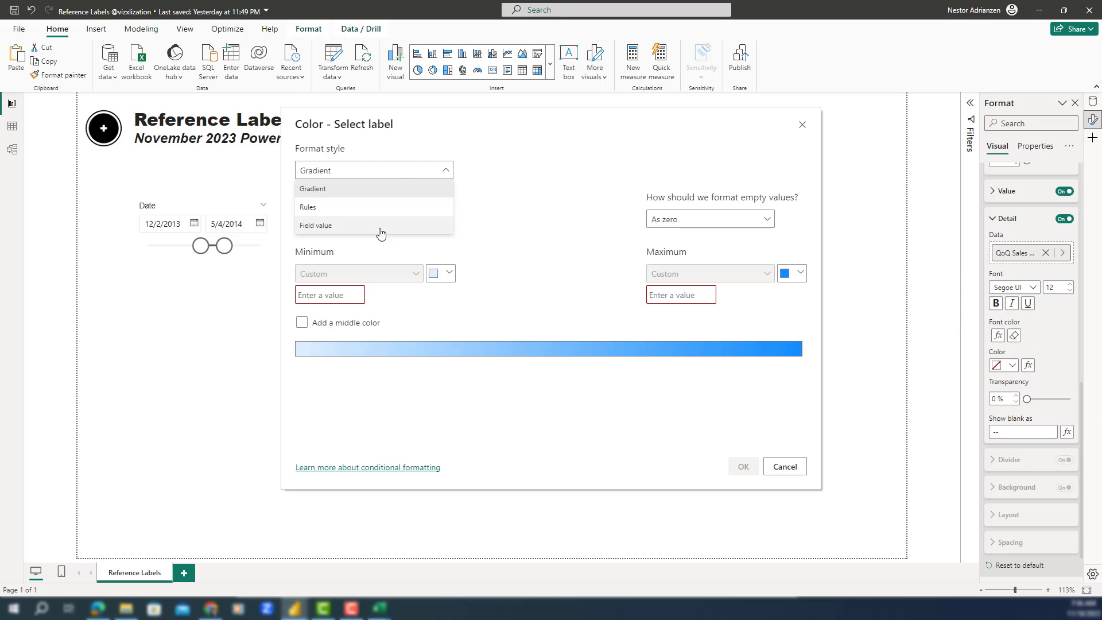
click(374, 224)
click(742, 466)
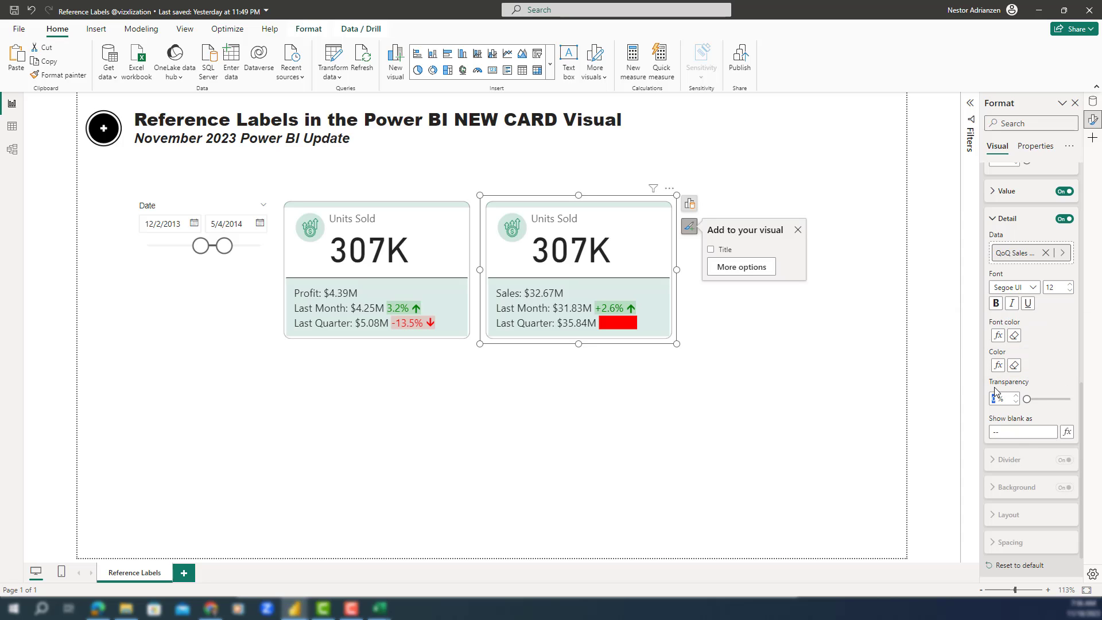
text(85)
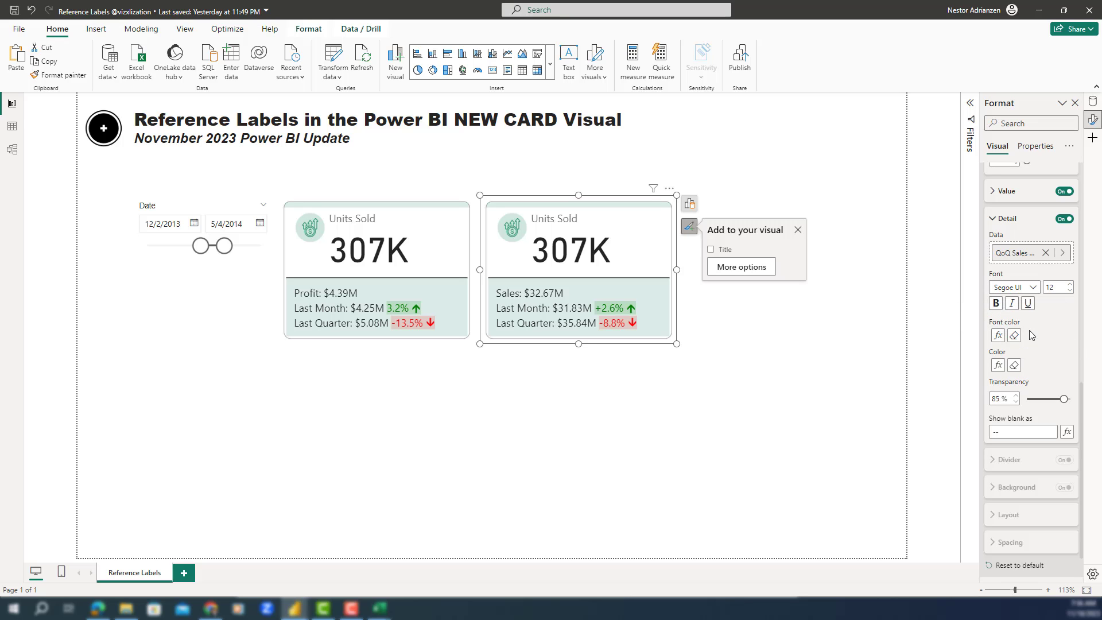
Set the reference label arrangement to Columns for all series and widen the duplicated card slightly to fit.
scroll(1022, 327, up, 3)
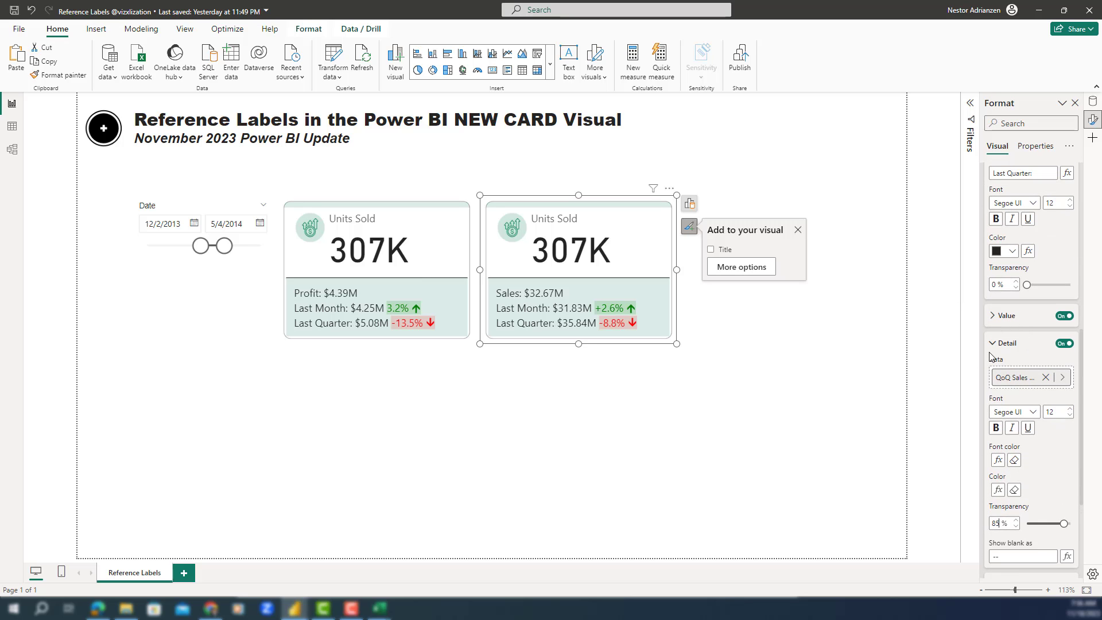
scroll(1005, 367, up, 7)
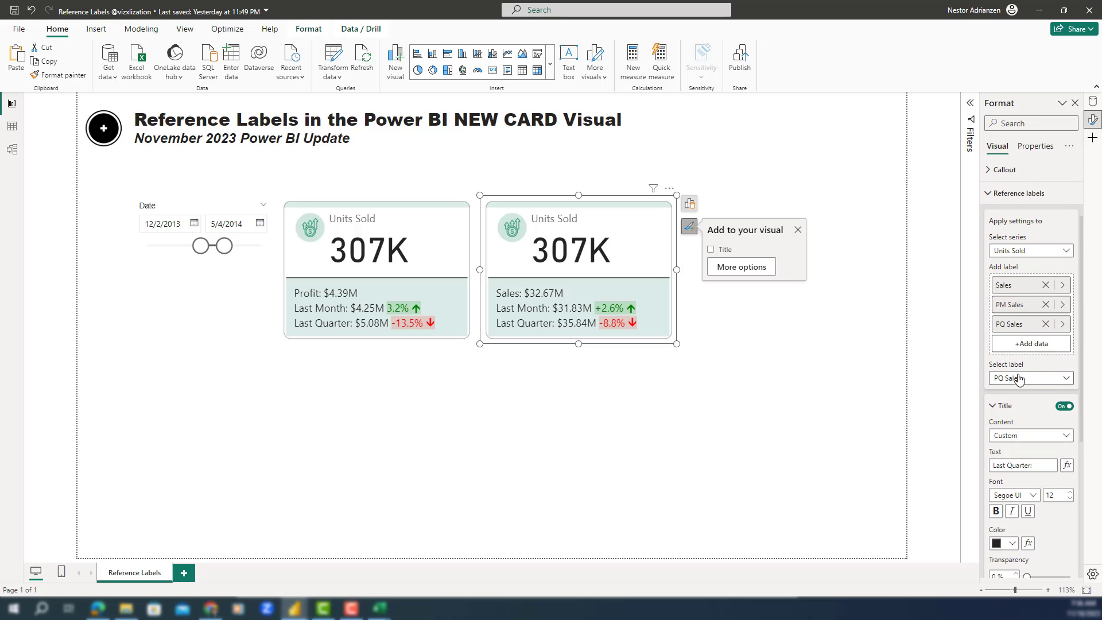
scroll(1019, 379, up, 2)
click(1041, 349)
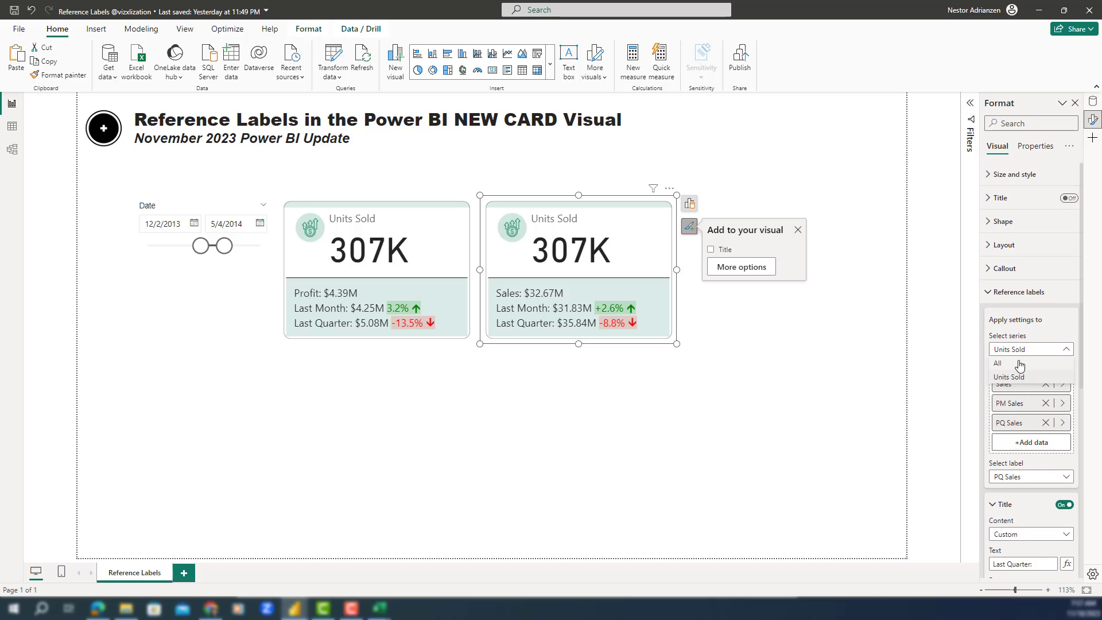
click(1018, 364)
scroll(999, 322, down, 5)
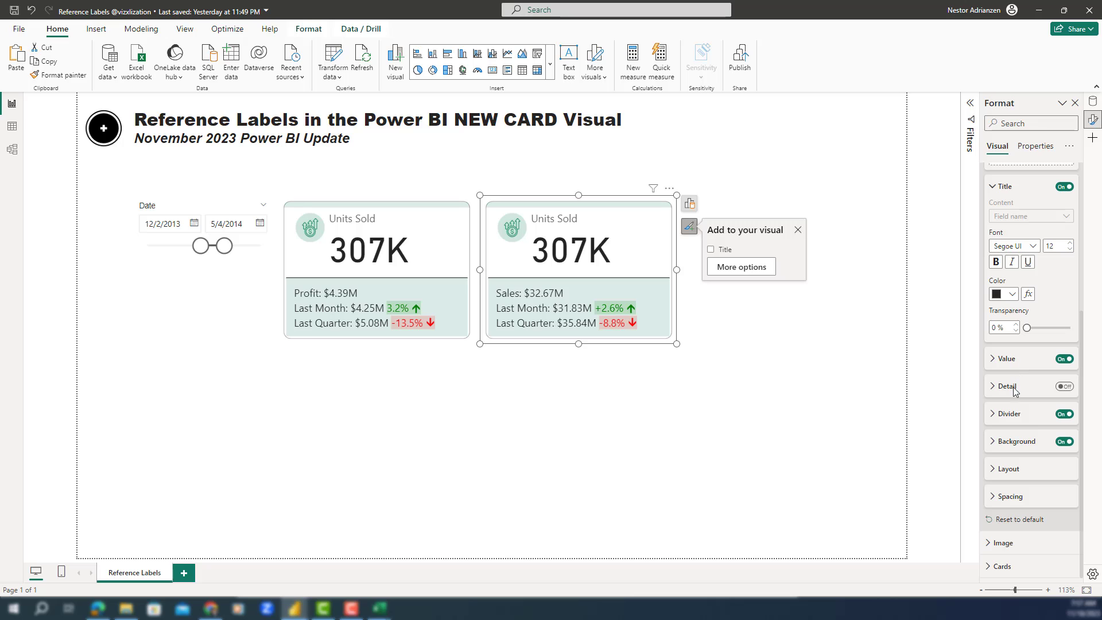
click(1001, 470)
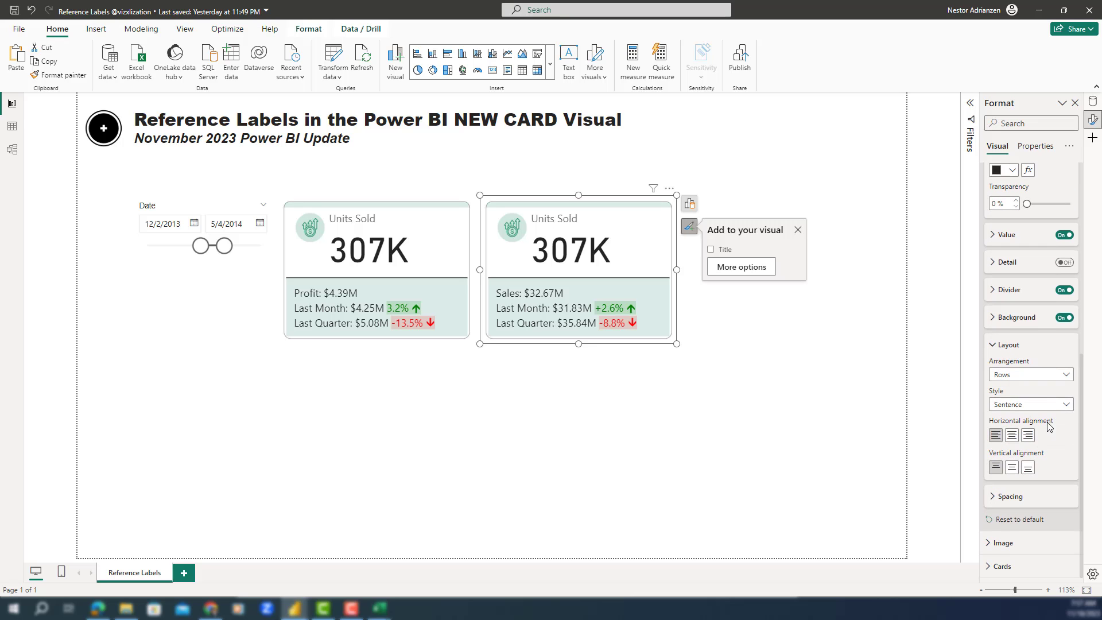
click(1035, 378)
click(1014, 402)
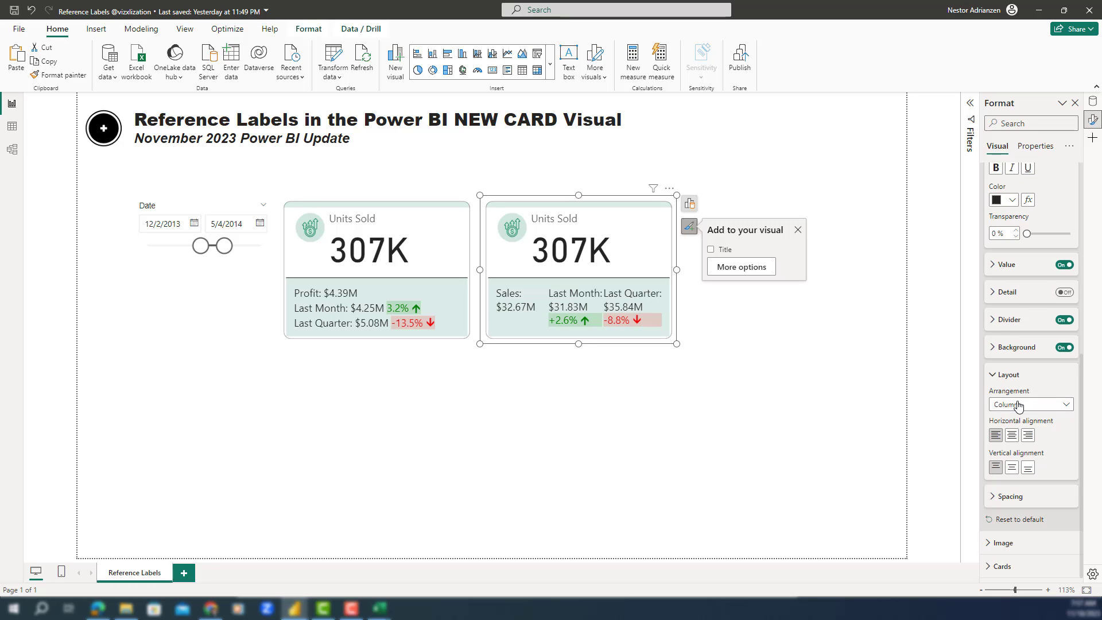
drag(677, 270, 697, 282)
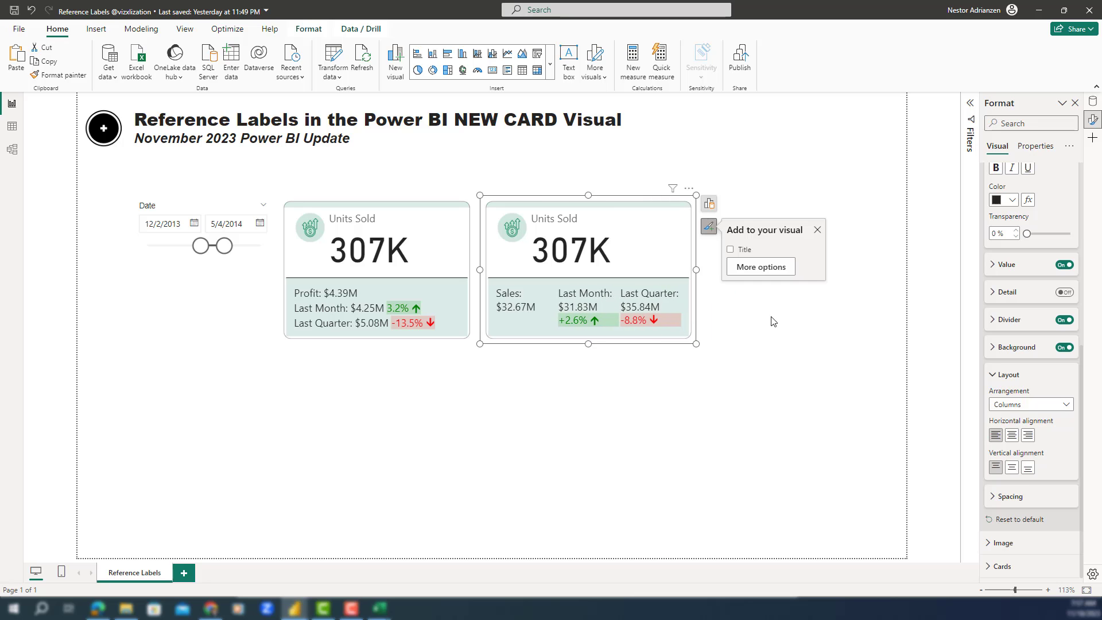
Try middle vertical alignment for the reference labels, restore top alignment, and set the space between labels to 10 px.
click(1012, 468)
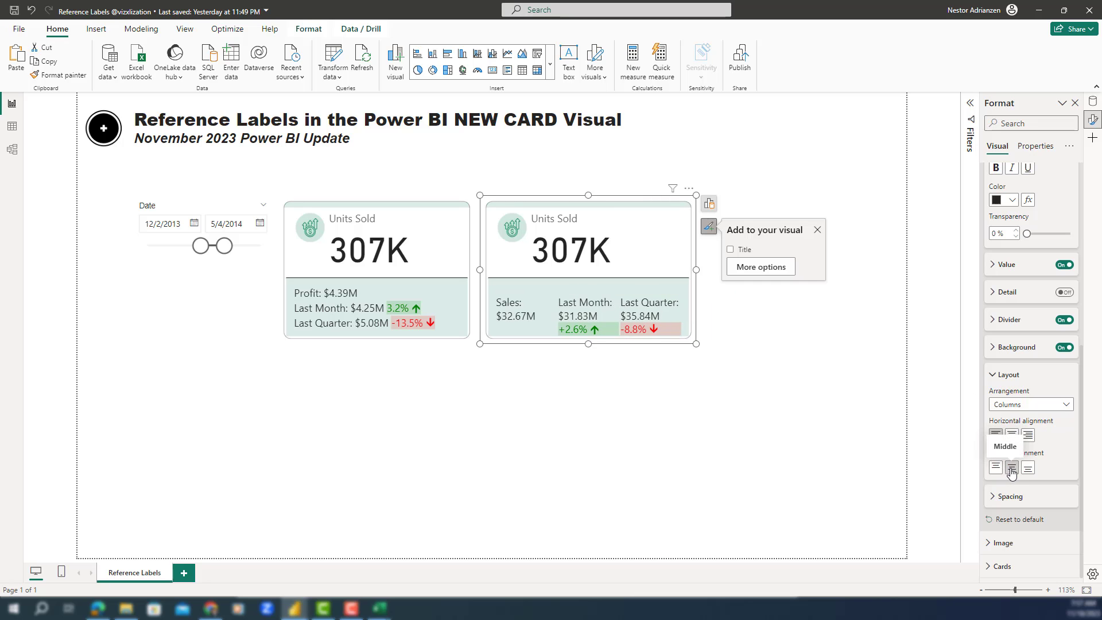
click(995, 468)
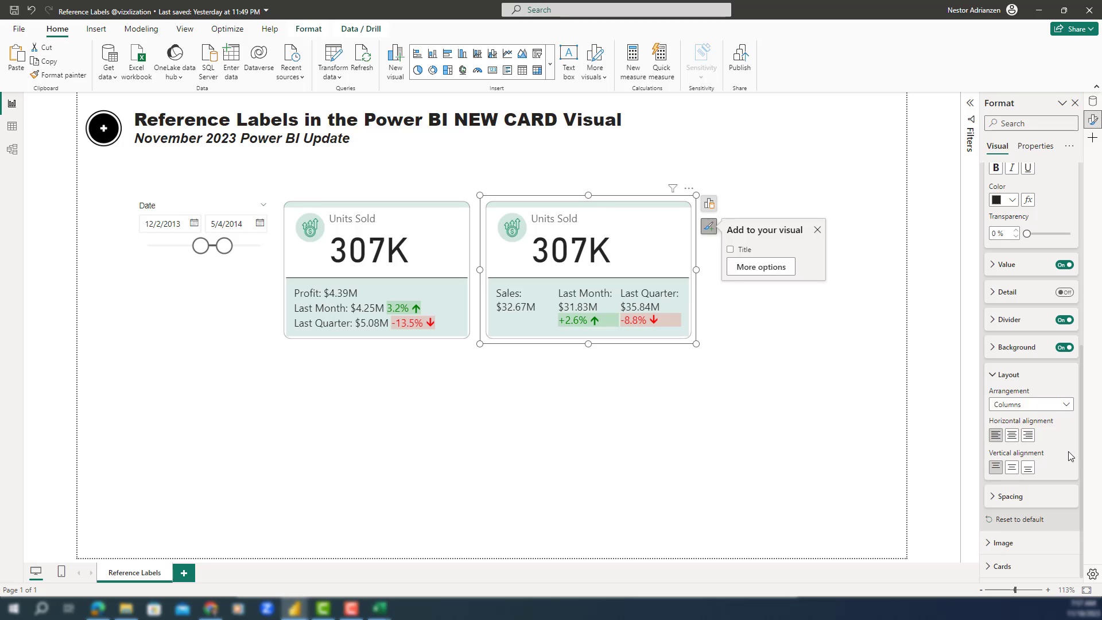
click(1010, 497)
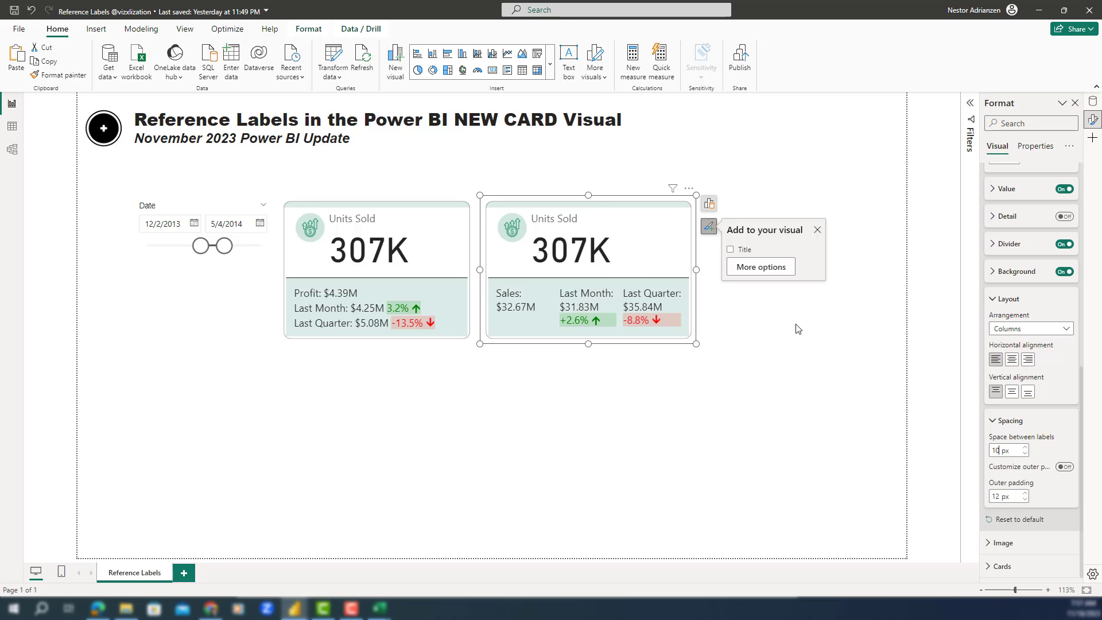
Center the callout value horizontally on the duplicated card for all series and deselect the card.
click(692, 264)
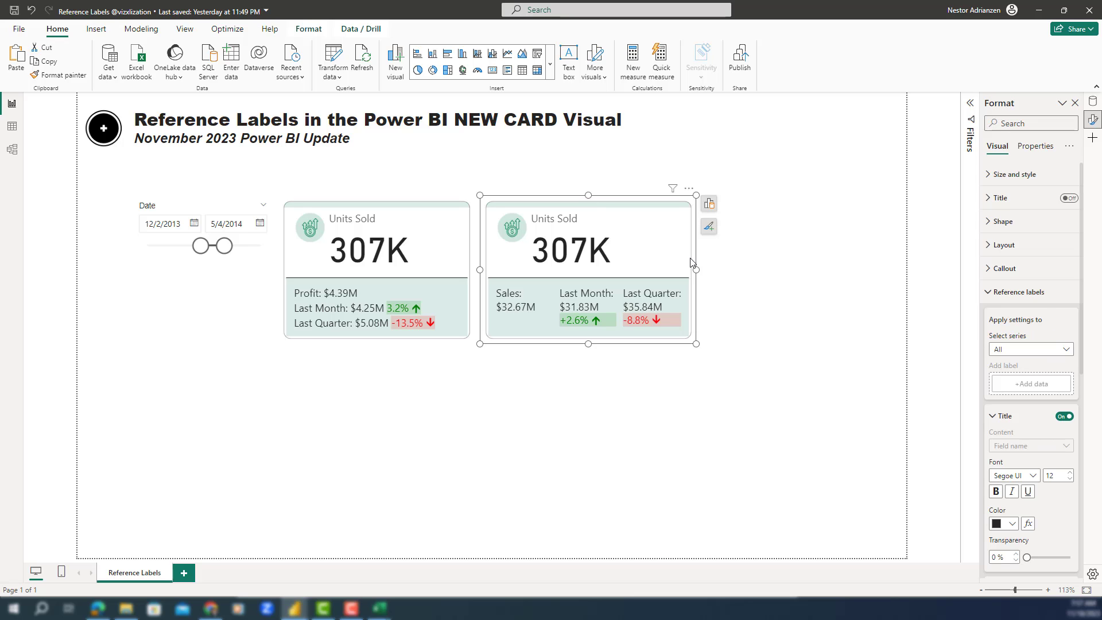
click(988, 270)
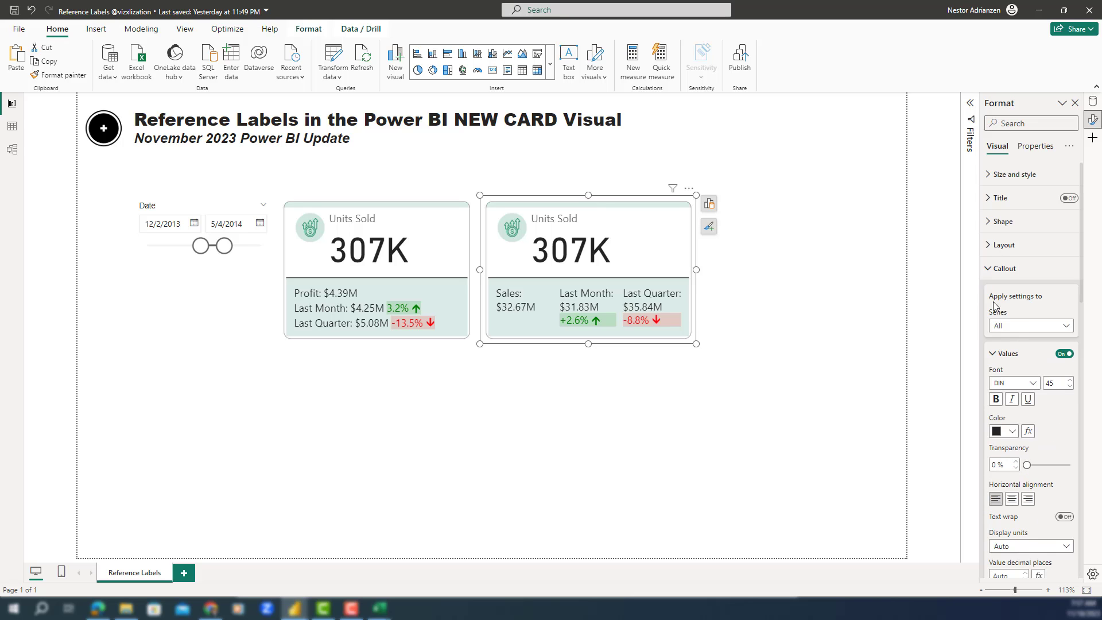
click(1013, 500)
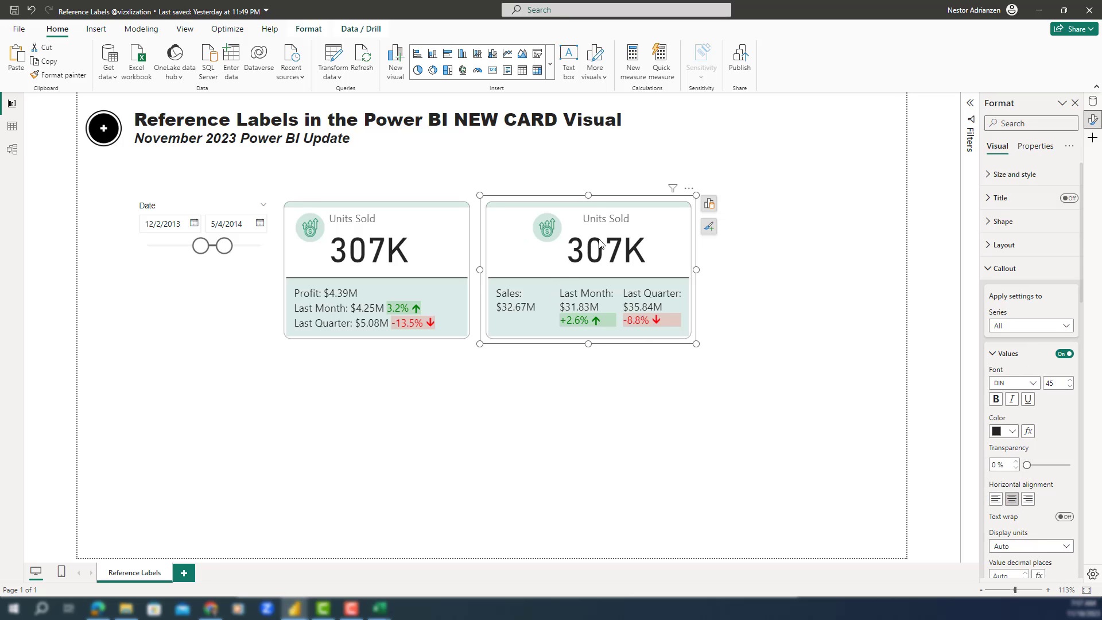
click(802, 294)
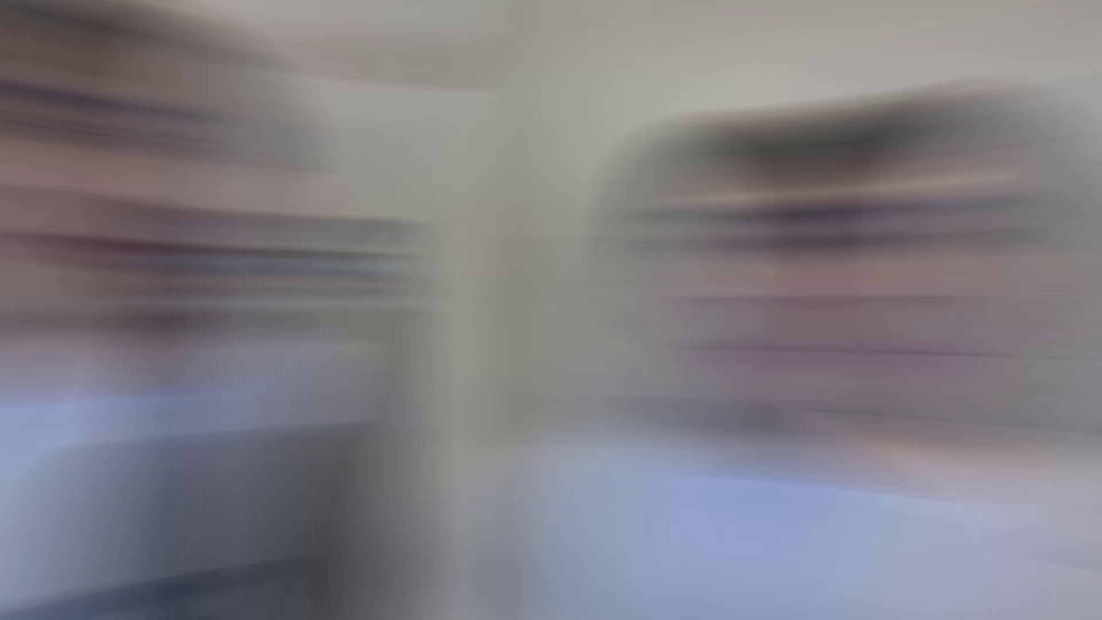